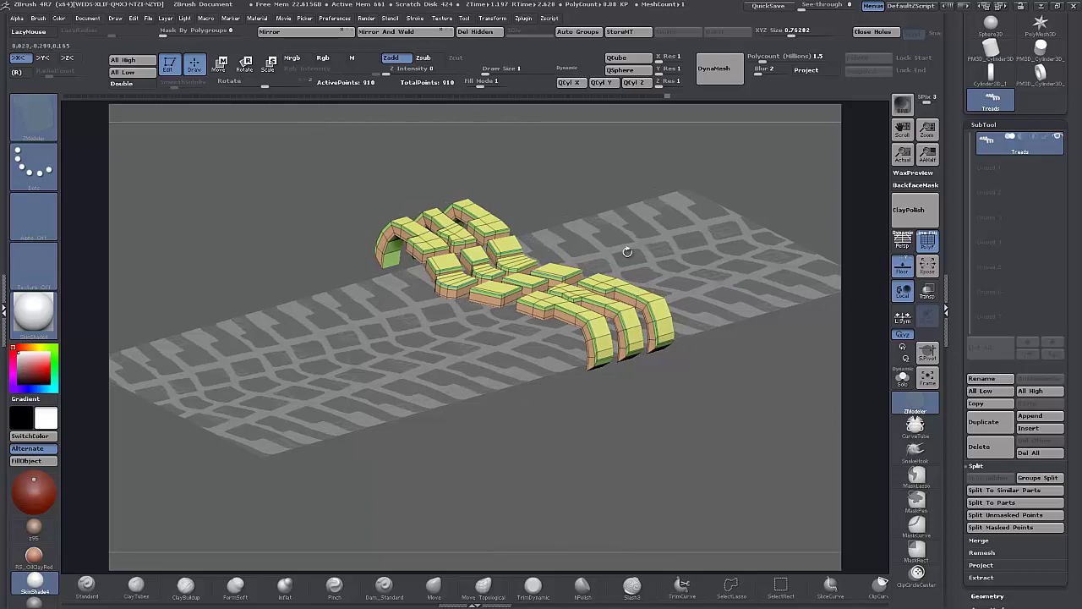
Set the ZModeler point action to Stitch for the tread blocks.
left_click(434, 290)
left_click_drag(652, 409, 660, 425)
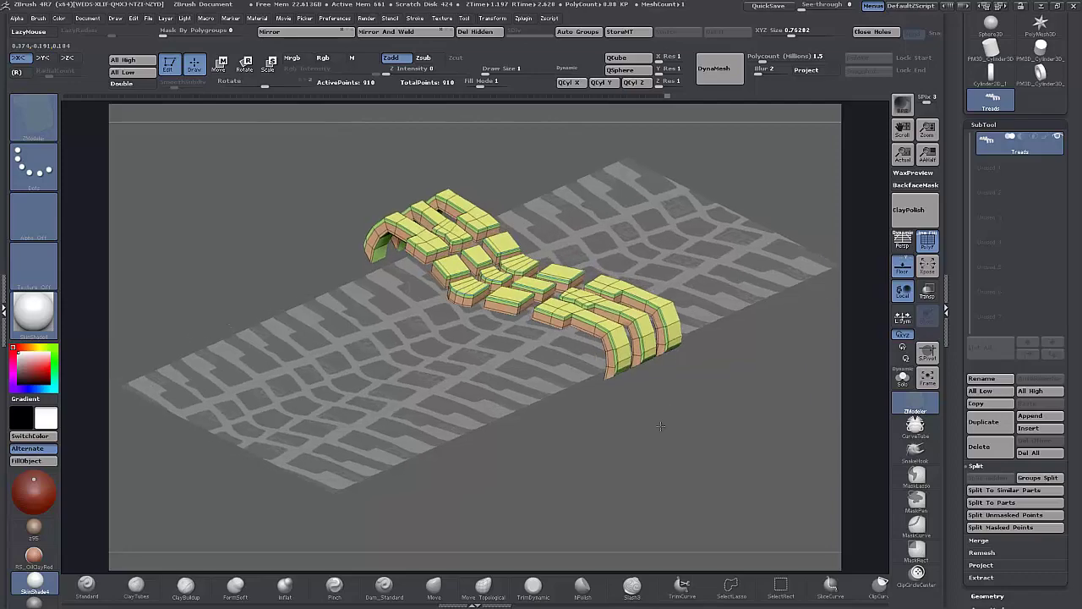
left_click_drag(588, 408, 594, 468, "alt")
left_click_drag(567, 315, 506, 470, "alt")
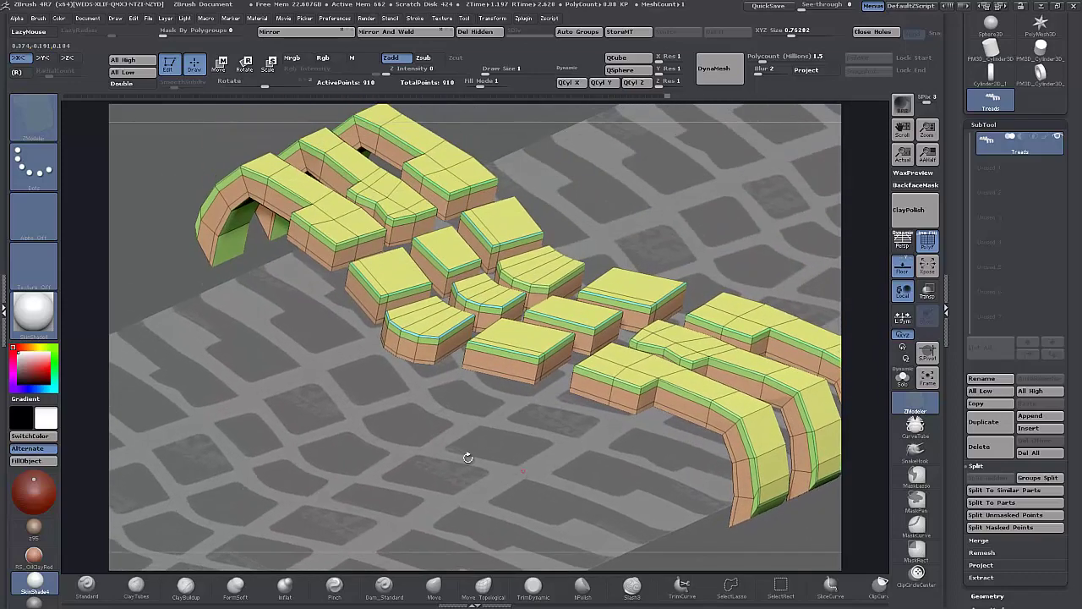
left_click_drag(352, 398, 219, 568, "alt")
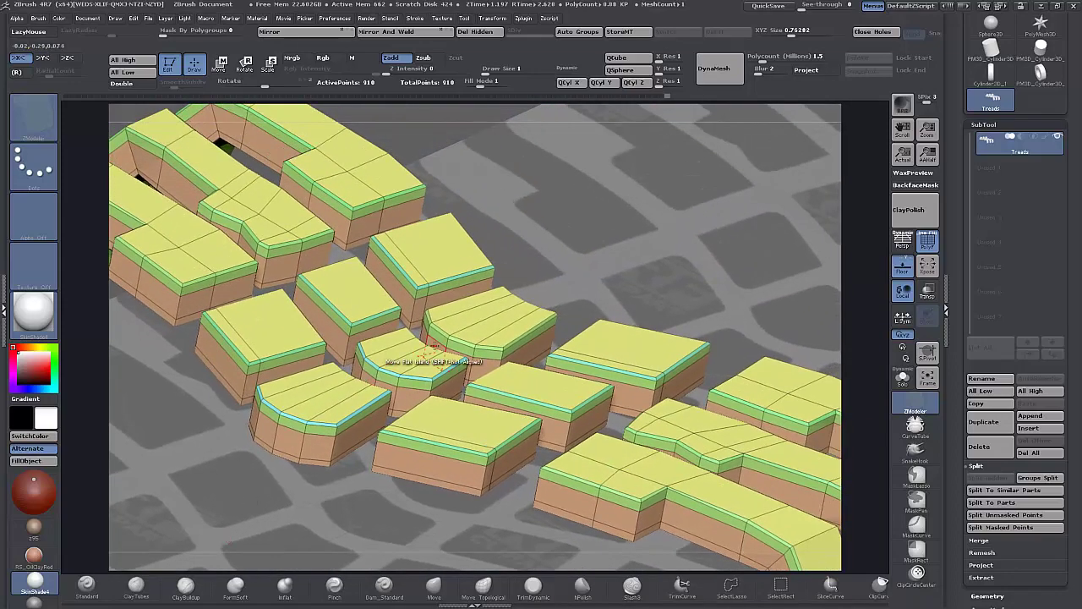
left_click_drag(627, 232, 584, 273)
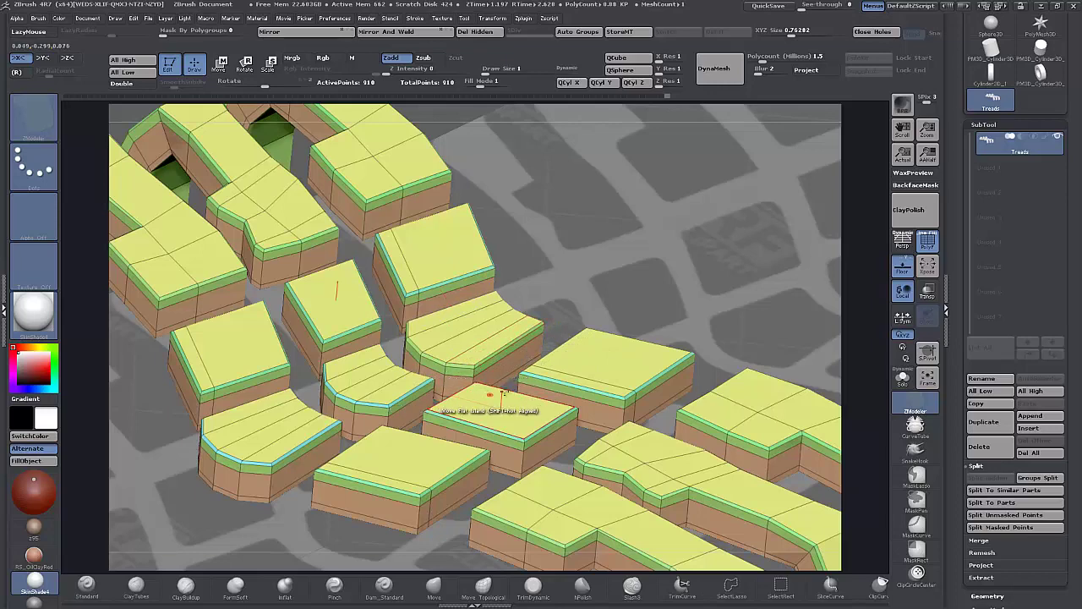
left_click_drag(595, 280, 480, 281)
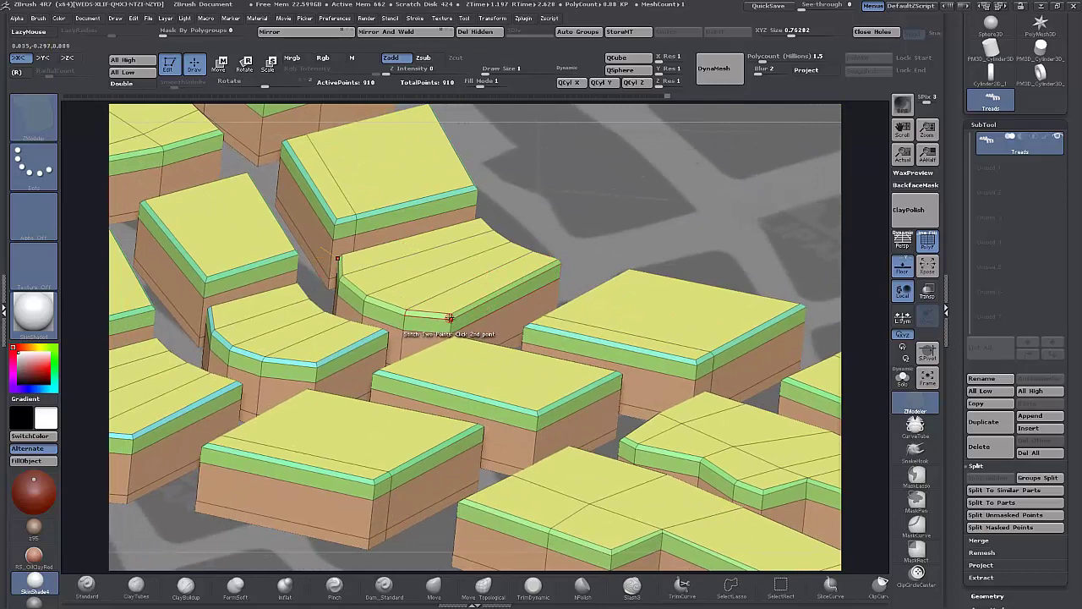
key("space")
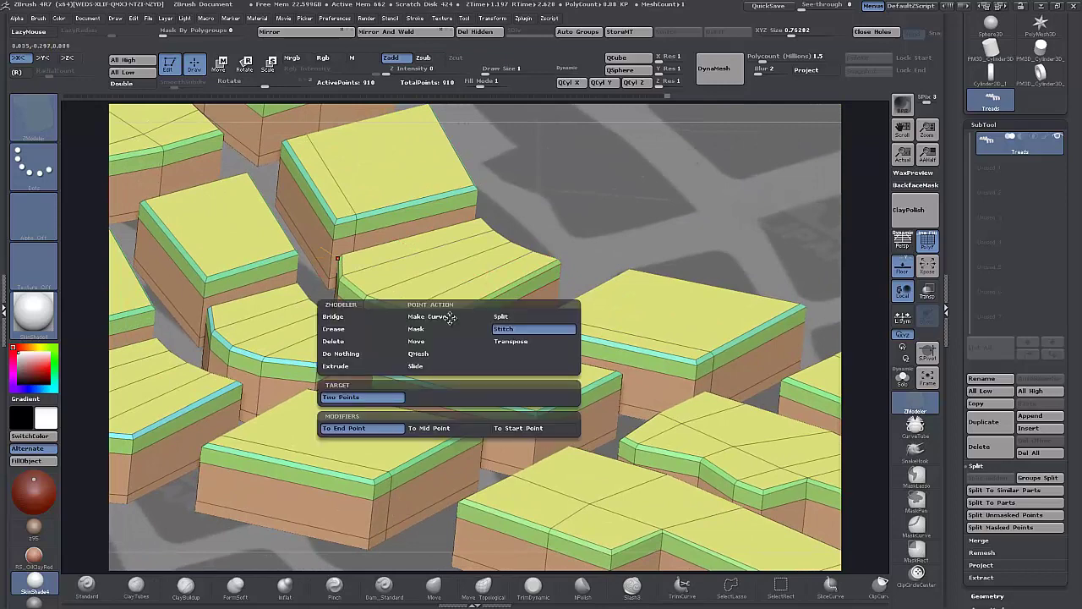
left_click(504, 330)
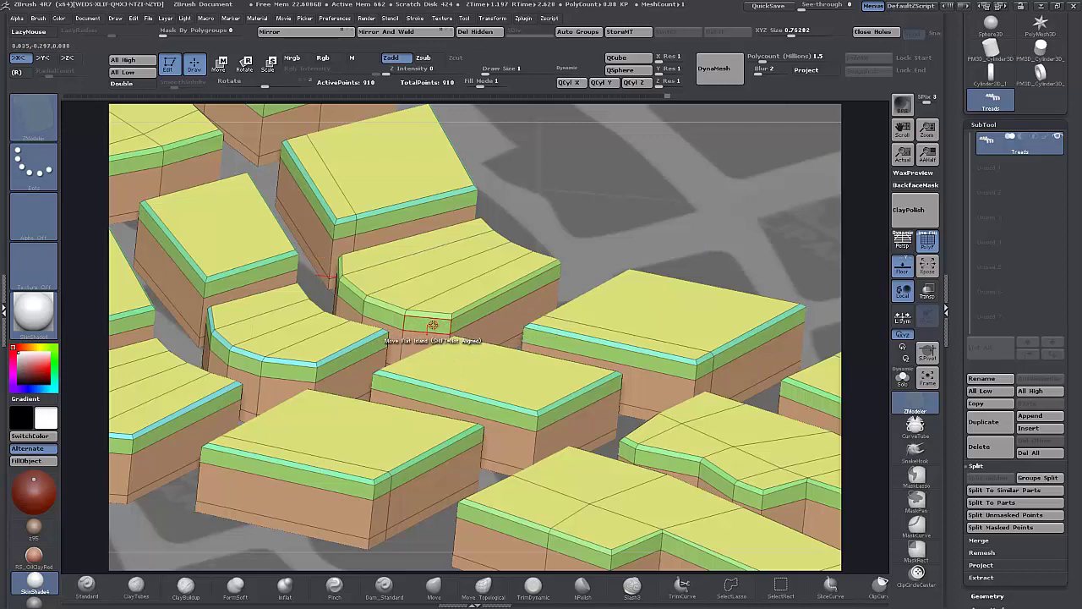
Set the ZModeler edge action to Scale with EdgeLoop Complete as its target.
key("space")
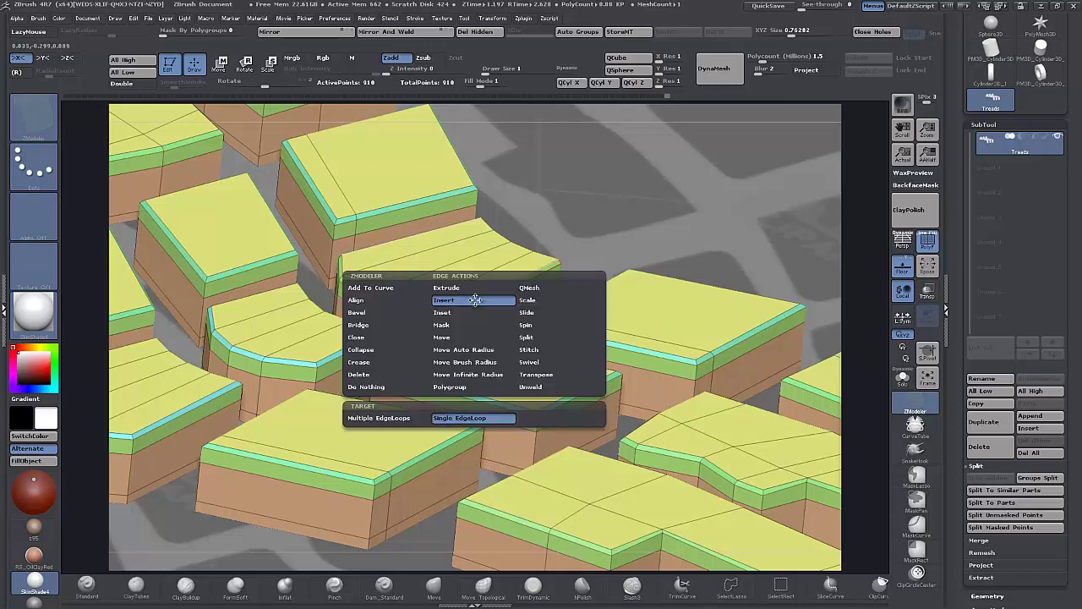
left_click(537, 304)
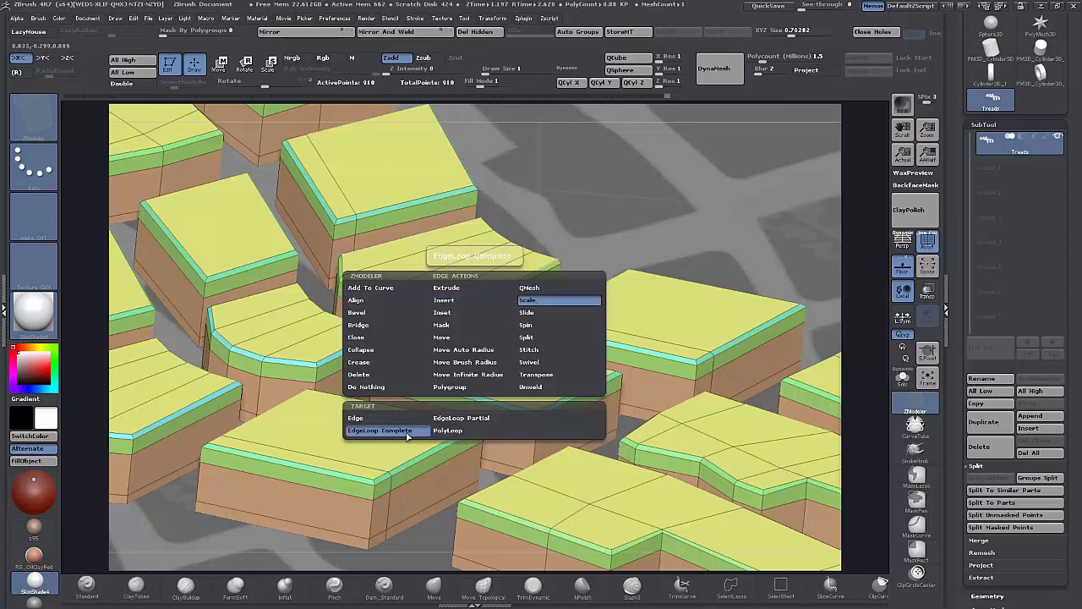
left_click(410, 432)
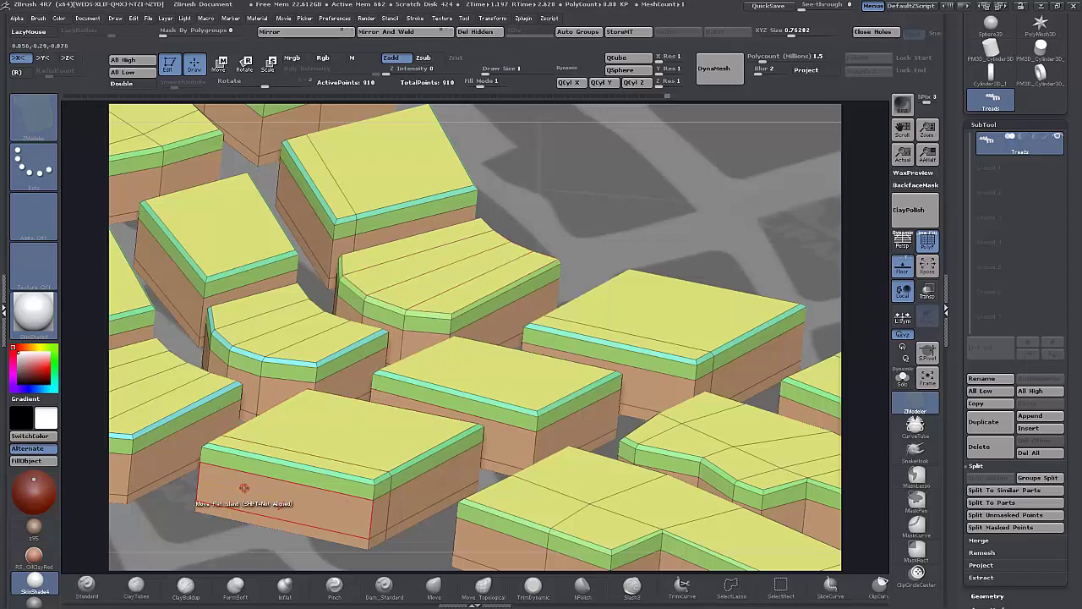
Compare the tread blocks with and without Dynamic Subdiv smoothing, leaving the smoothing switched on.
left_click_drag(189, 532, 196, 482, "alt")
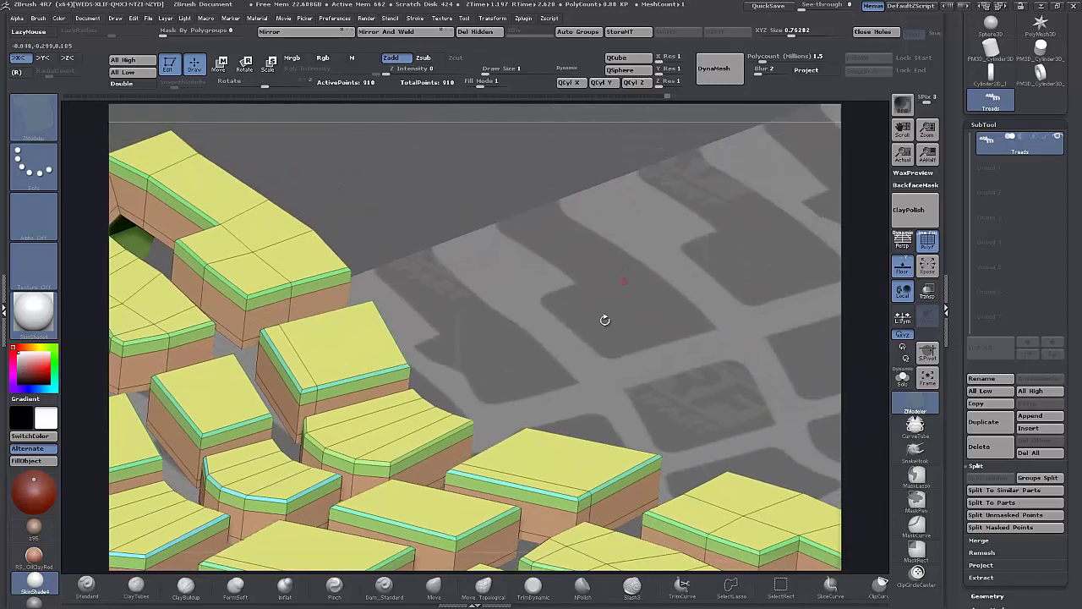
left_click_drag(606, 319, 697, 93, "alt")
left_click_drag(353, 464, 419, 350)
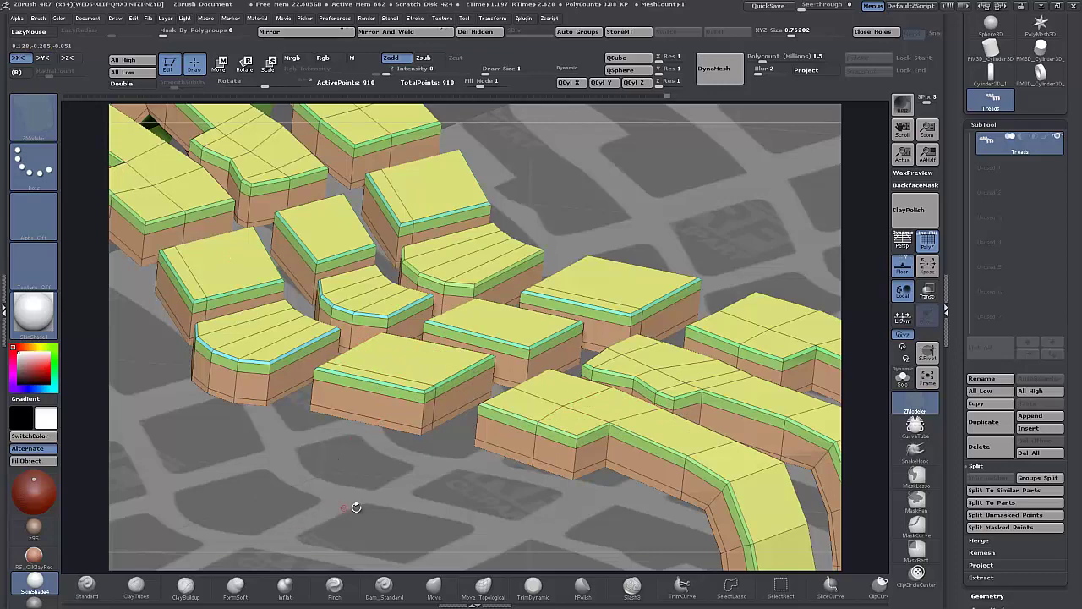
left_click_drag(356, 507, 399, 410)
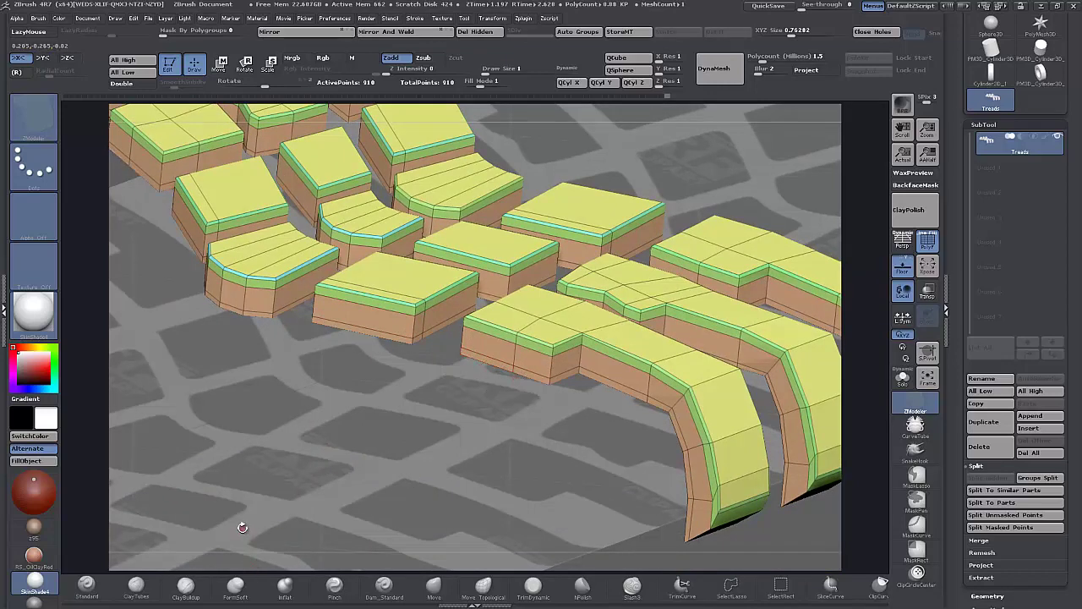
key("d")
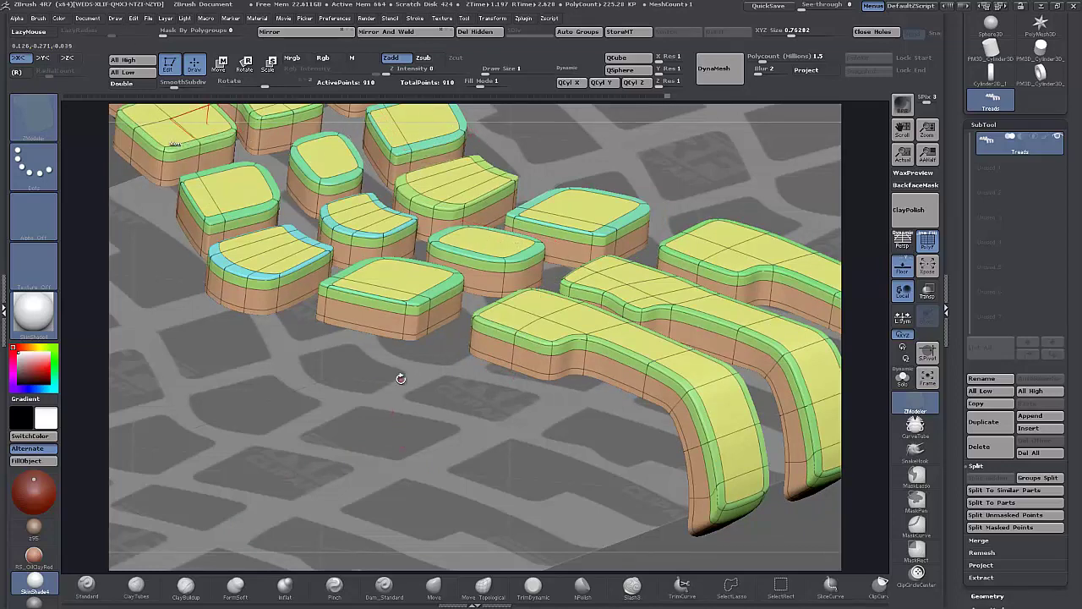
key("shift+d")
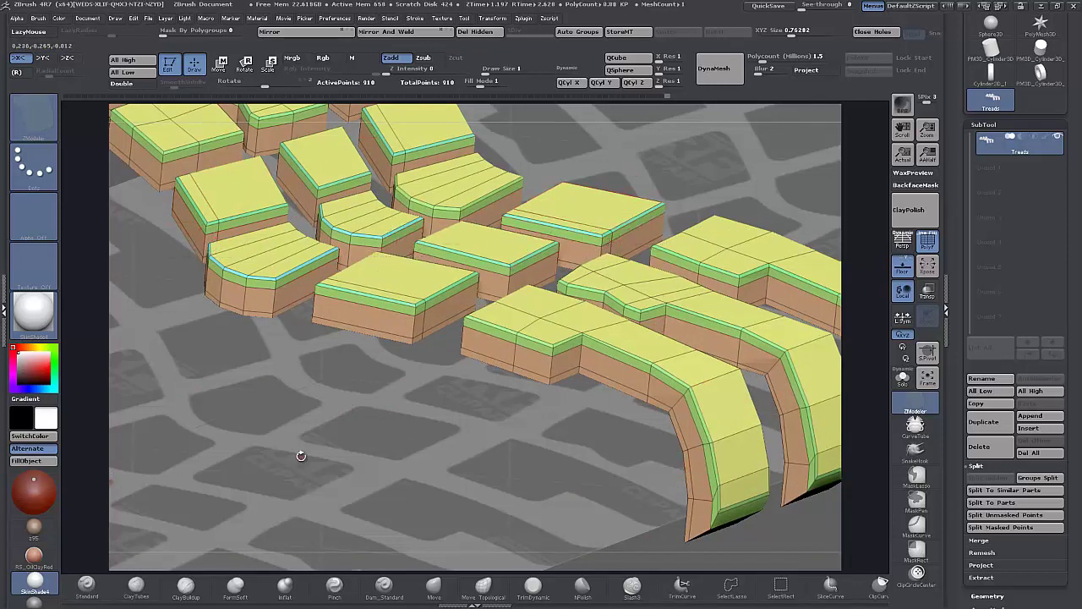
key("d")
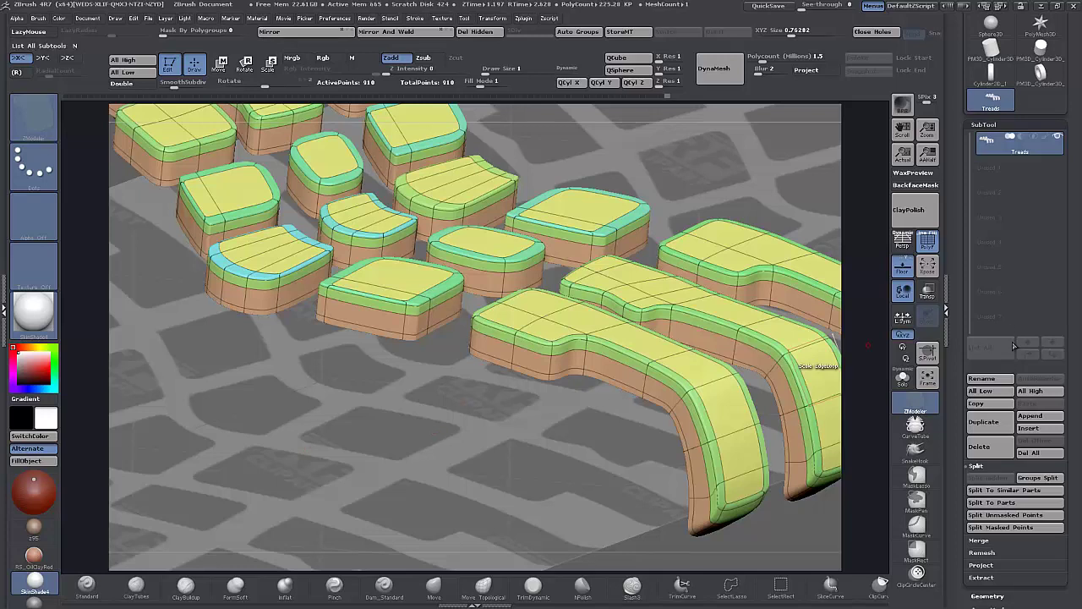
Set the Dynamic Subdiv QGrid value to 0 and inspect the smoothed tread blocks.
scroll(964, 380, "down", 5)
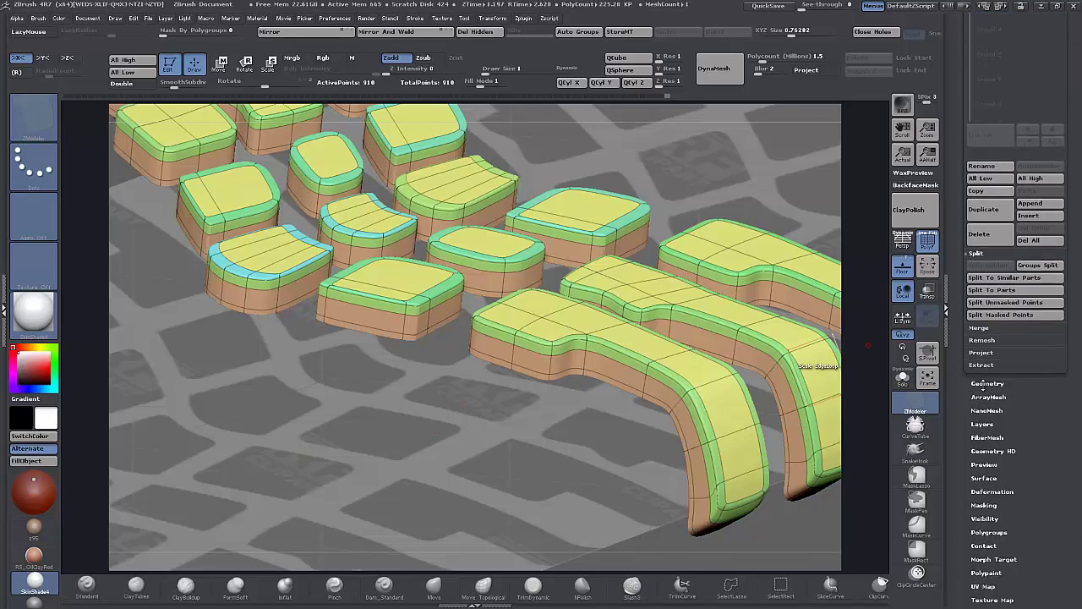
left_click(985, 383)
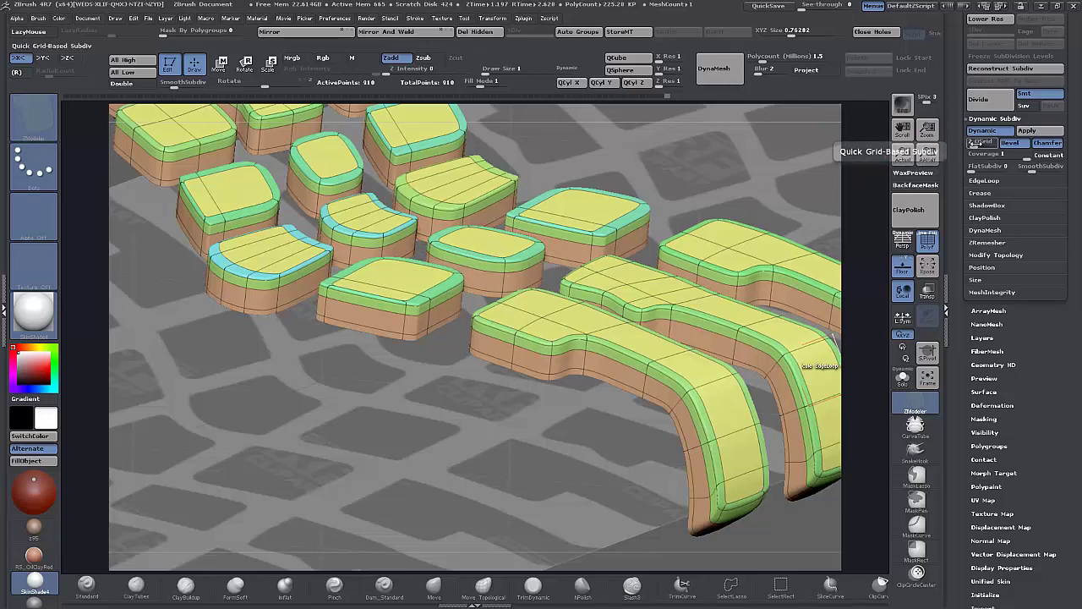
left_click_drag(976, 142, 969, 145)
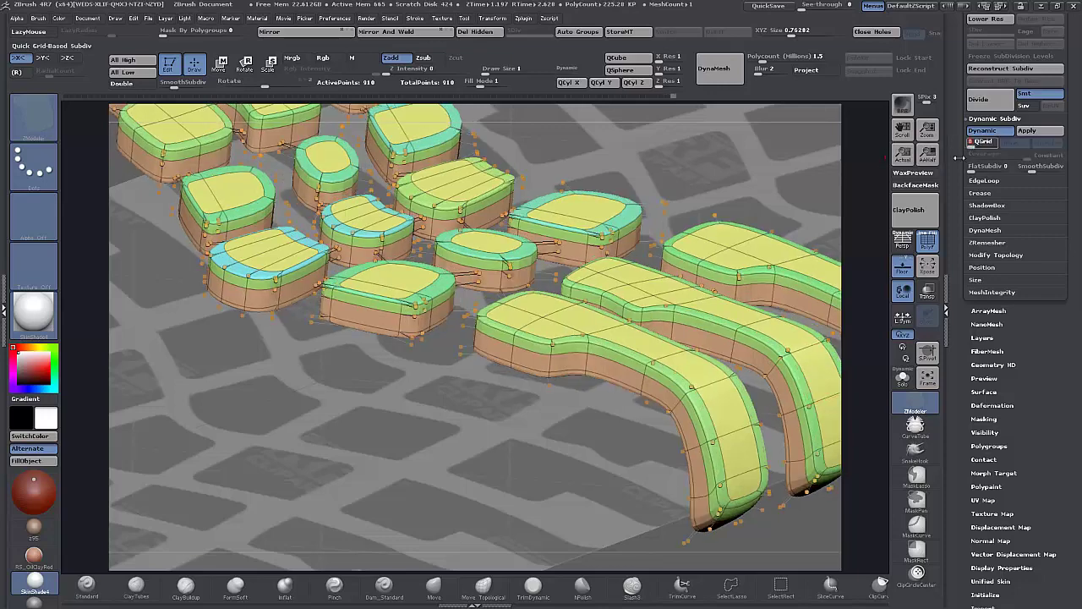
left_click_drag(434, 423, 433, 431)
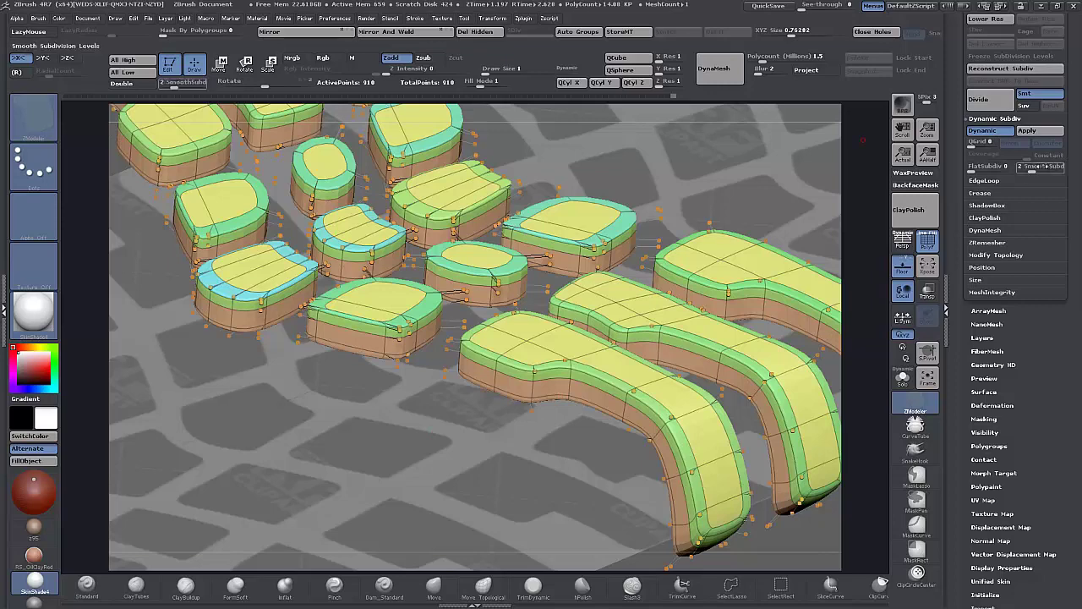
left_click_drag(301, 441, 304, 478)
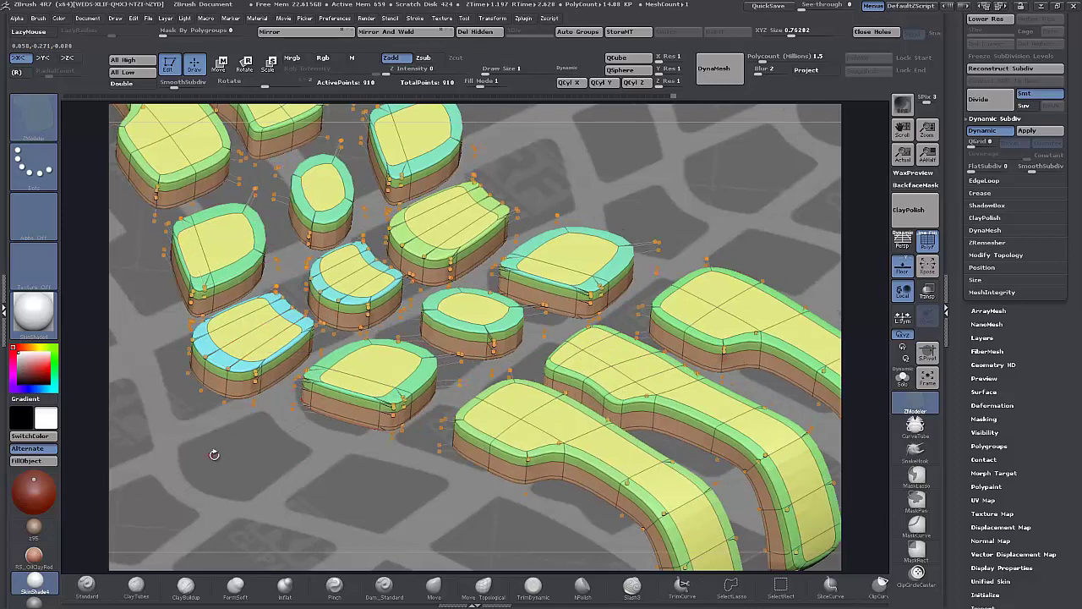
left_click_drag(240, 482, 266, 467)
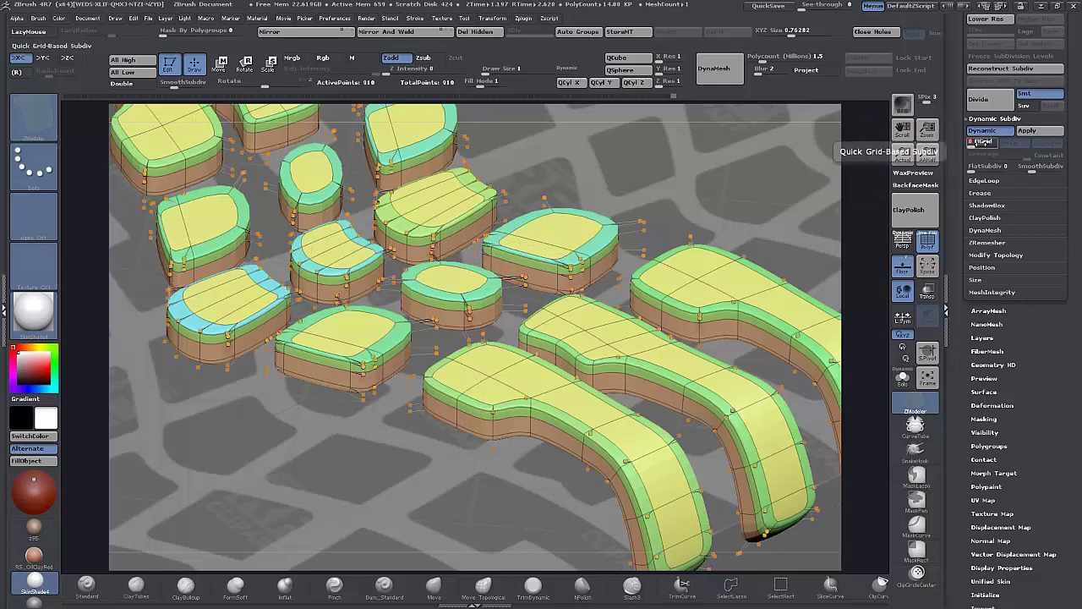
Set QGrid to 2, try the Constant edge width option, and set Coverage to 1 with Constant off.
left_click(982, 142)
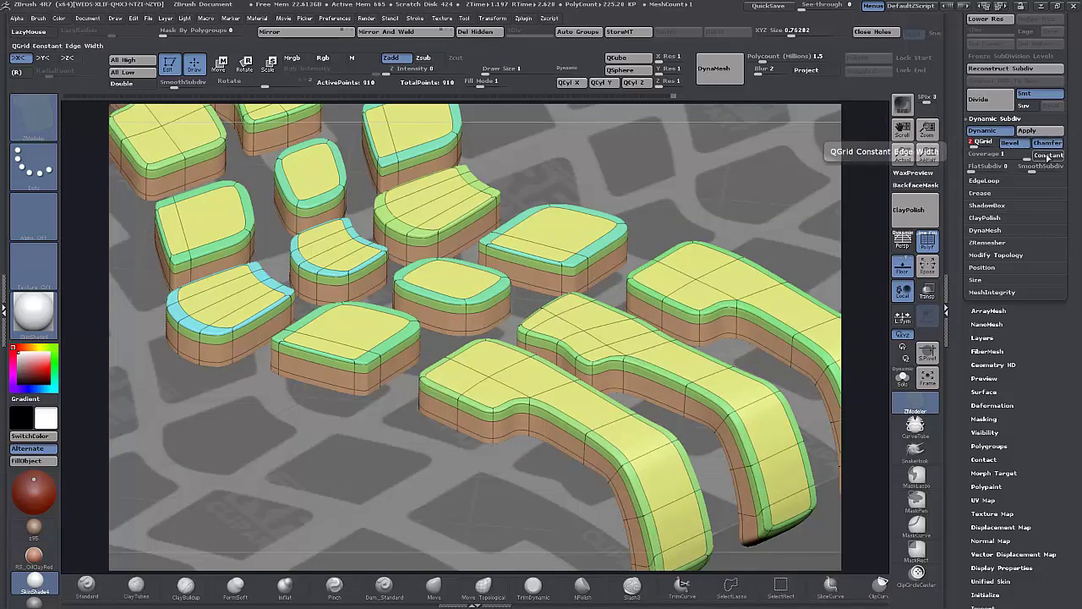
left_click(1047, 156)
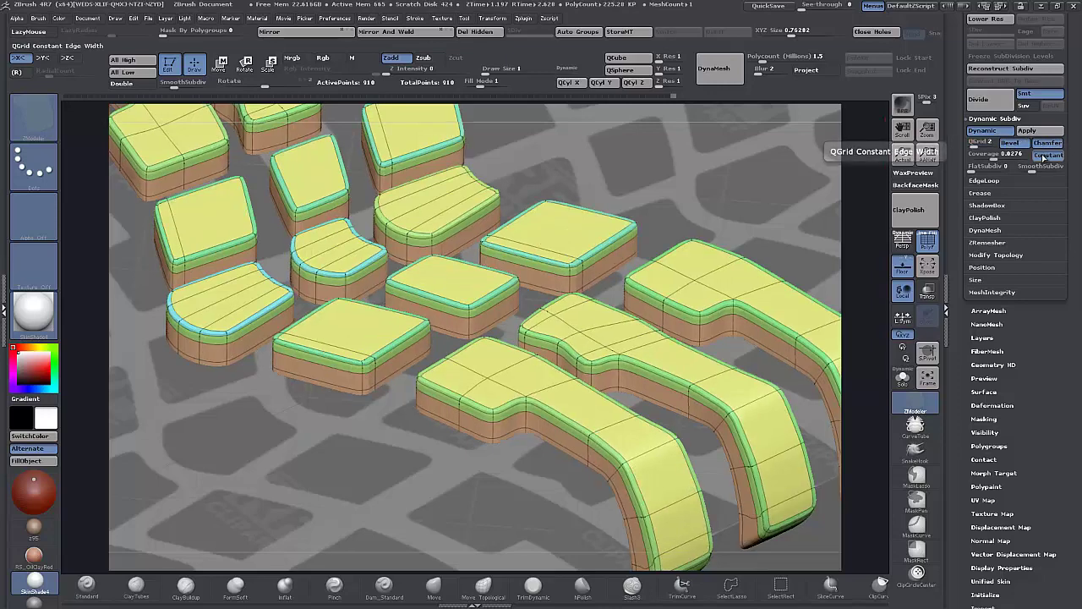
left_click(1052, 158)
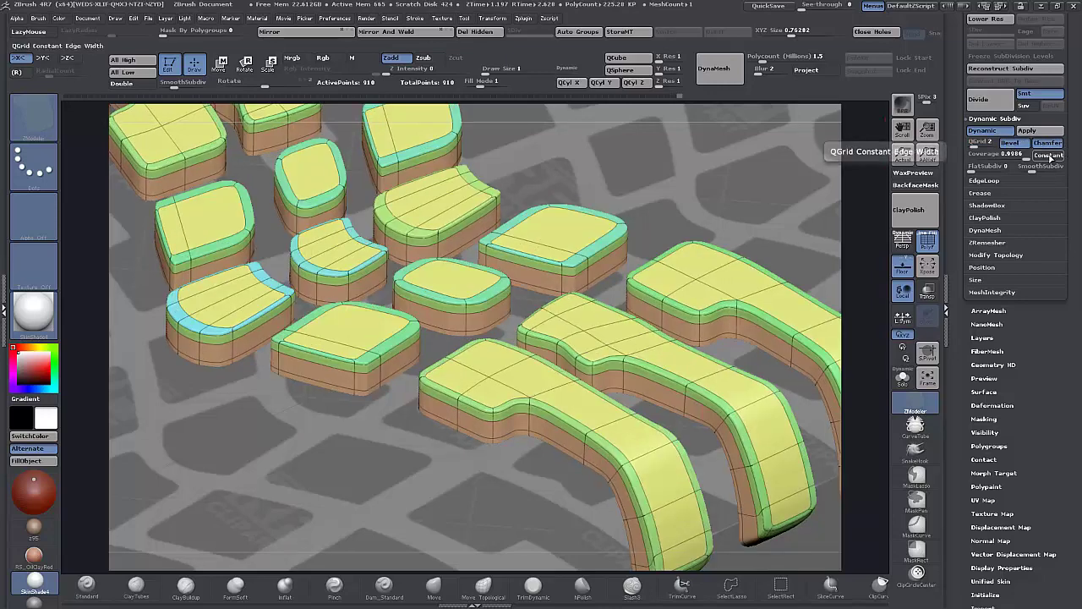
left_click_drag(1026, 157, 1028, 157)
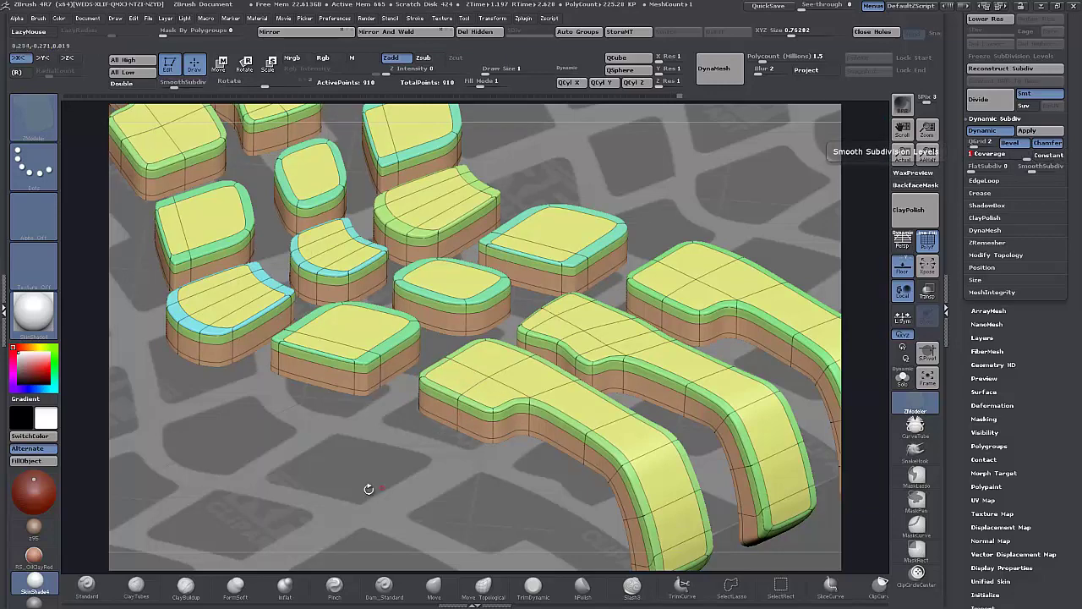
Compare the treads with Dynamic Subdiv on and off while the polyframe is hidden, leaving the subdivision off and the polyframe shown.
left_click_drag(390, 487, 424, 453)
left_click(928, 241)
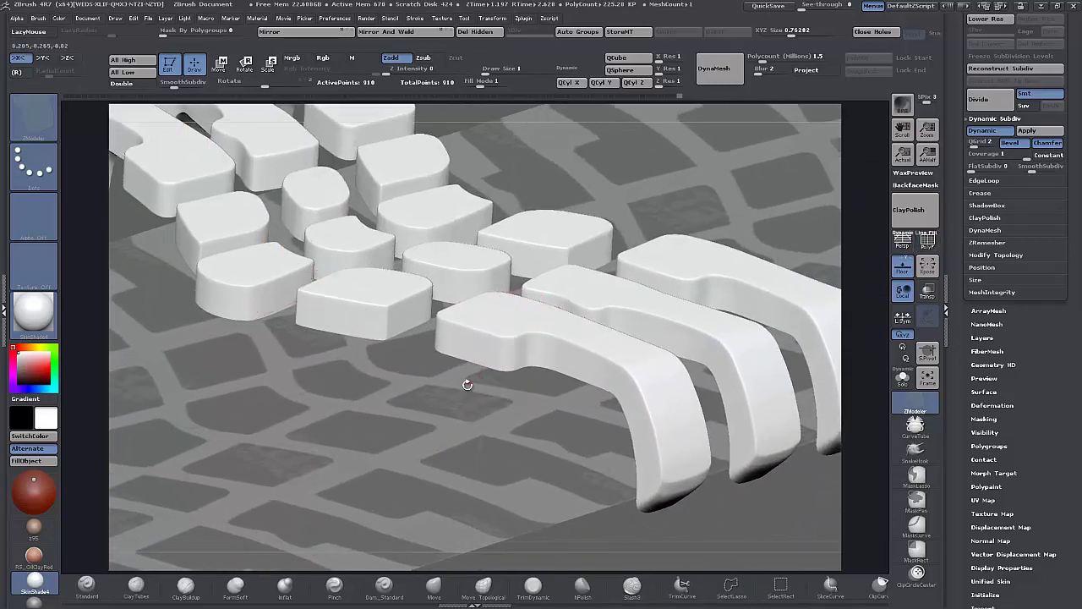
left_click_drag(438, 427, 605, 231, "alt")
left_click(982, 134)
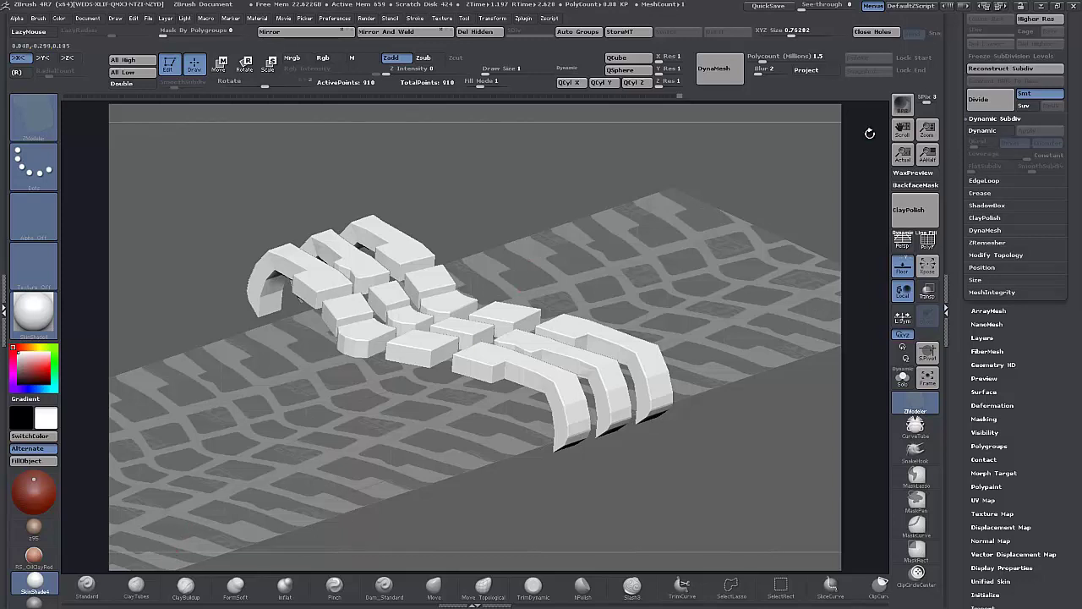
left_click(982, 132)
left_click(982, 132)
left_click(982, 132)
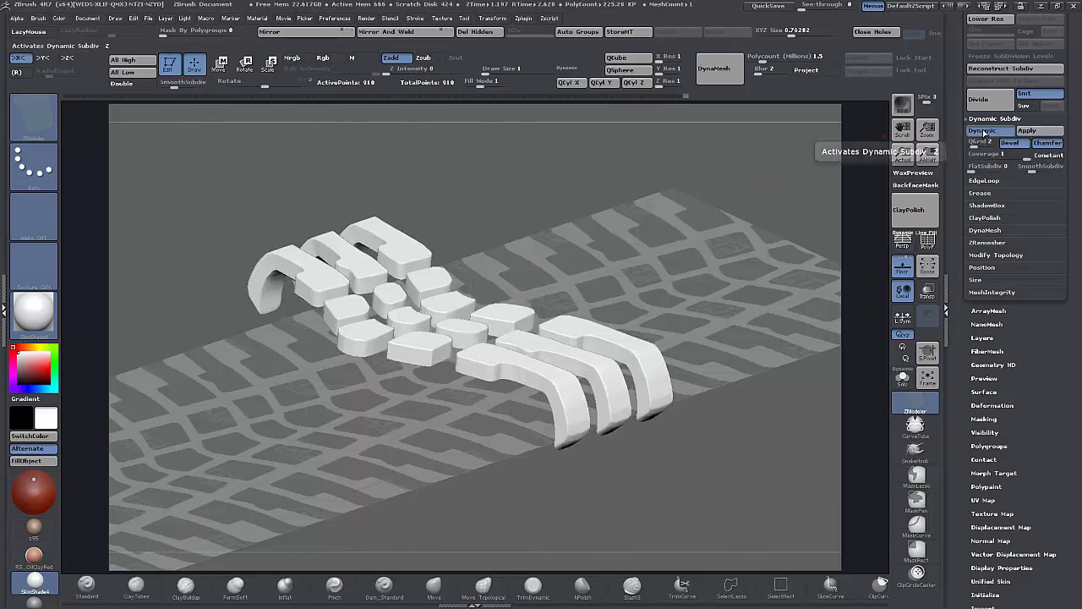
left_click(982, 132)
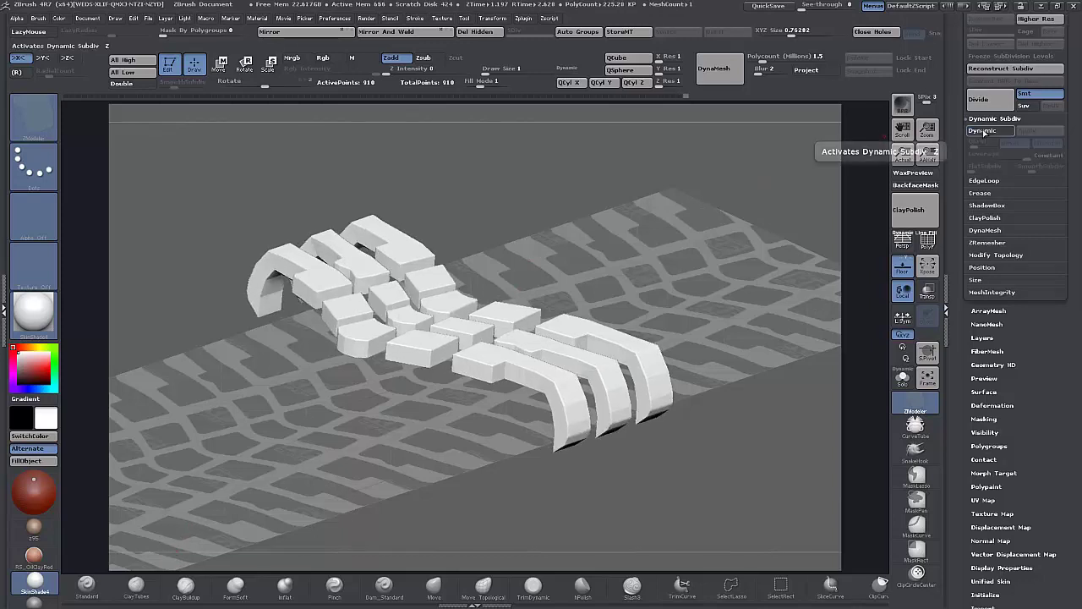
left_click(927, 242)
left_click_drag(727, 471, 764, 491, "alt")
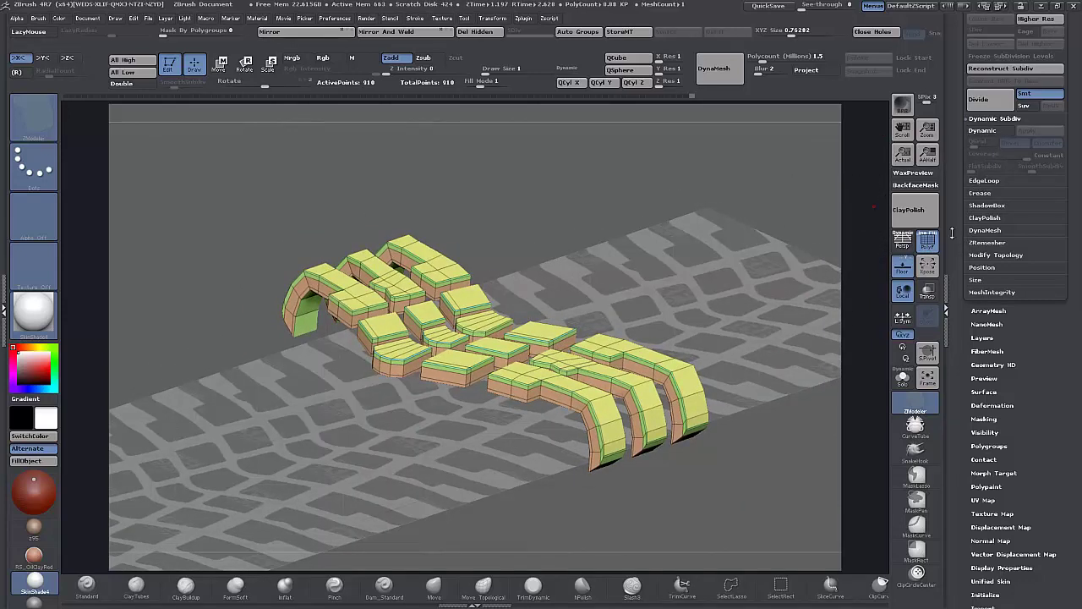
Browse the 3D meshes that can be appended as a subtool to the treads.
left_click_drag(952, 233, 961, 330)
left_click(983, 265)
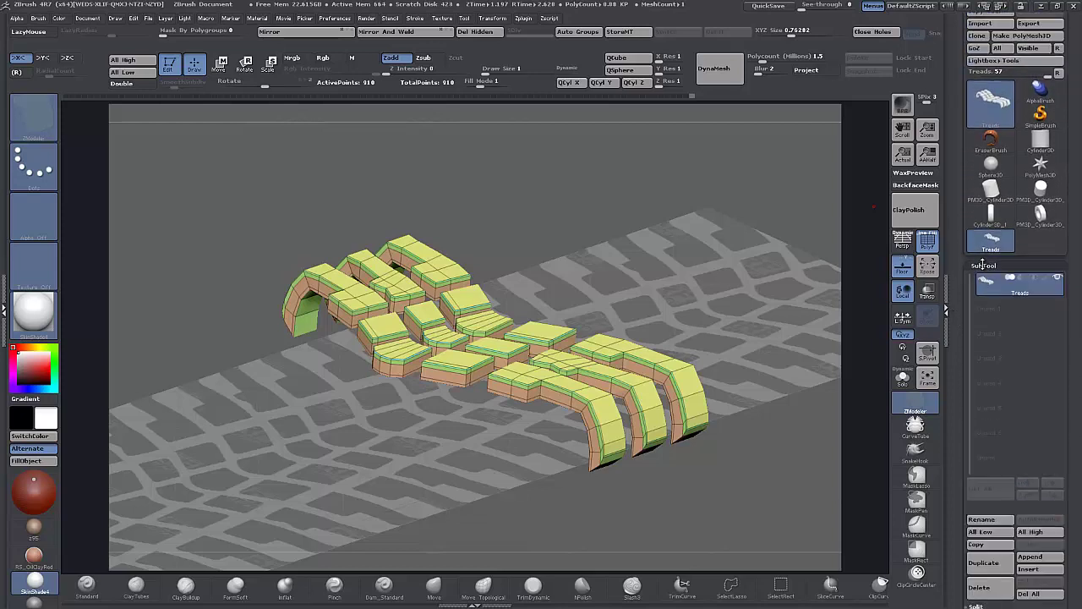
left_click(1033, 416)
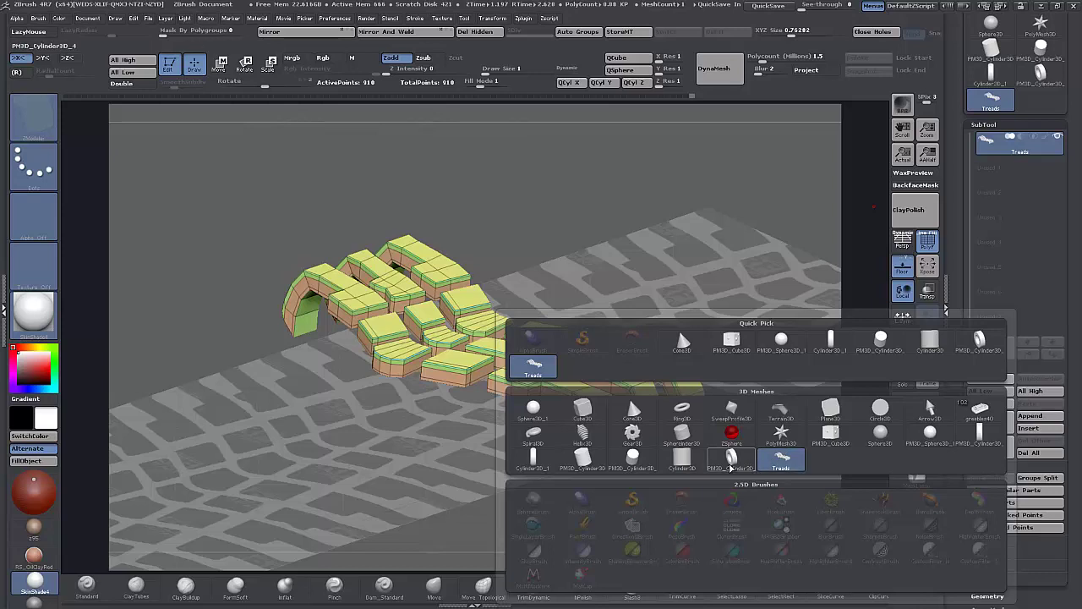
mouse_move(732, 457)
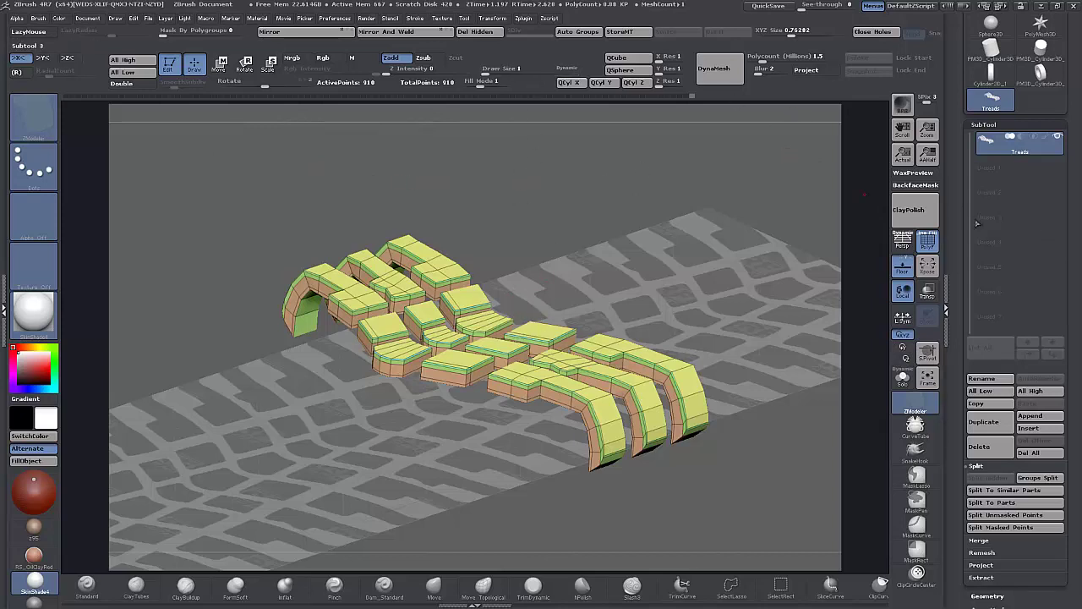
scroll(1042, 272, "down", 1)
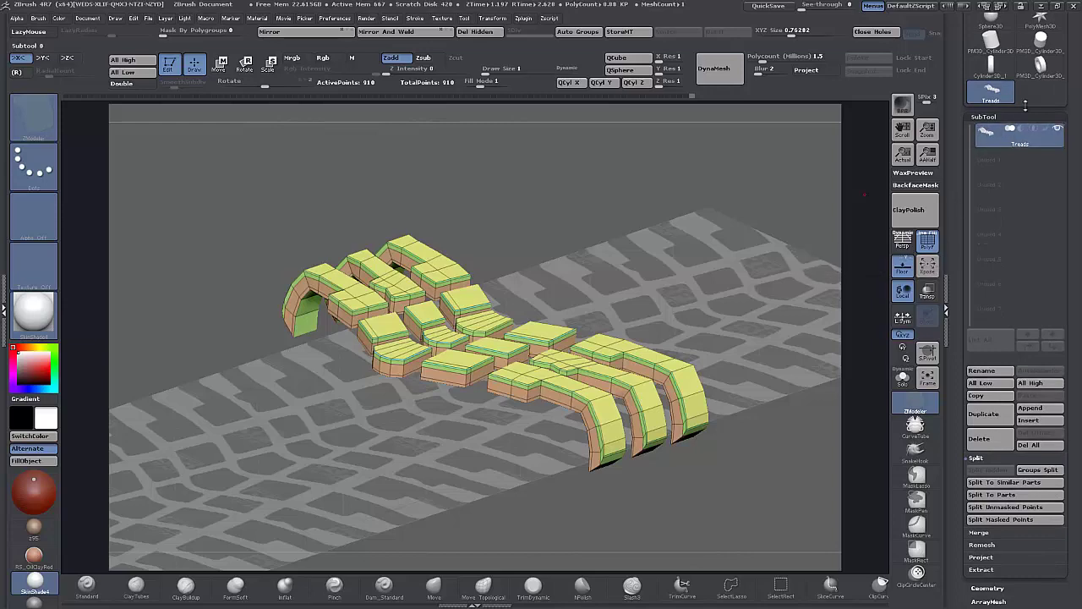
Copy the hollow PM3D_Cylinder3D_4 subtool and paste it into the Treads tool as a second subtool.
left_click(1039, 66)
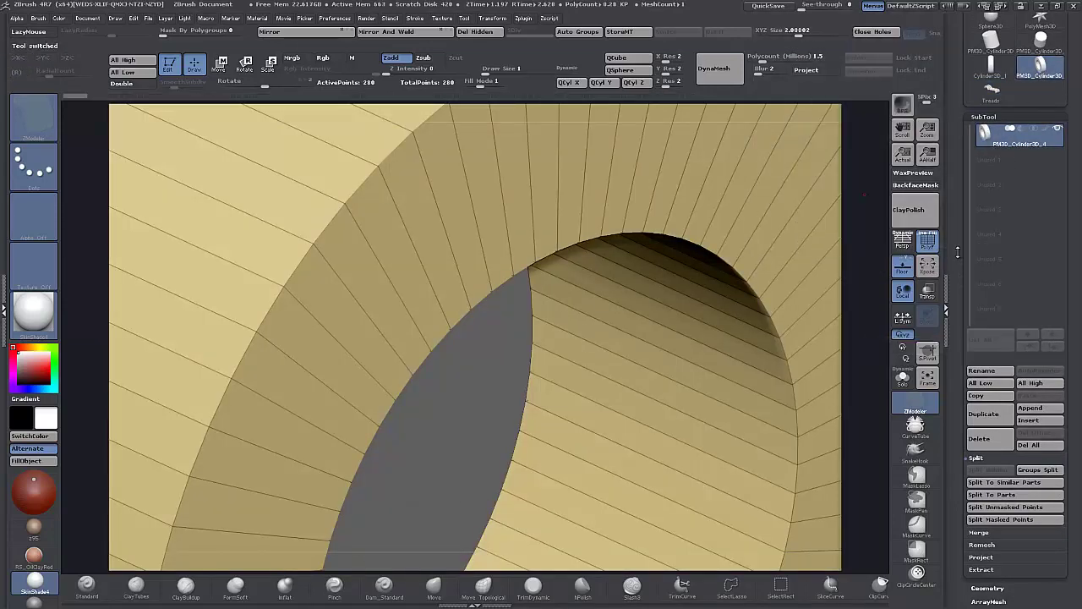
scroll(989, 279, "down", 5)
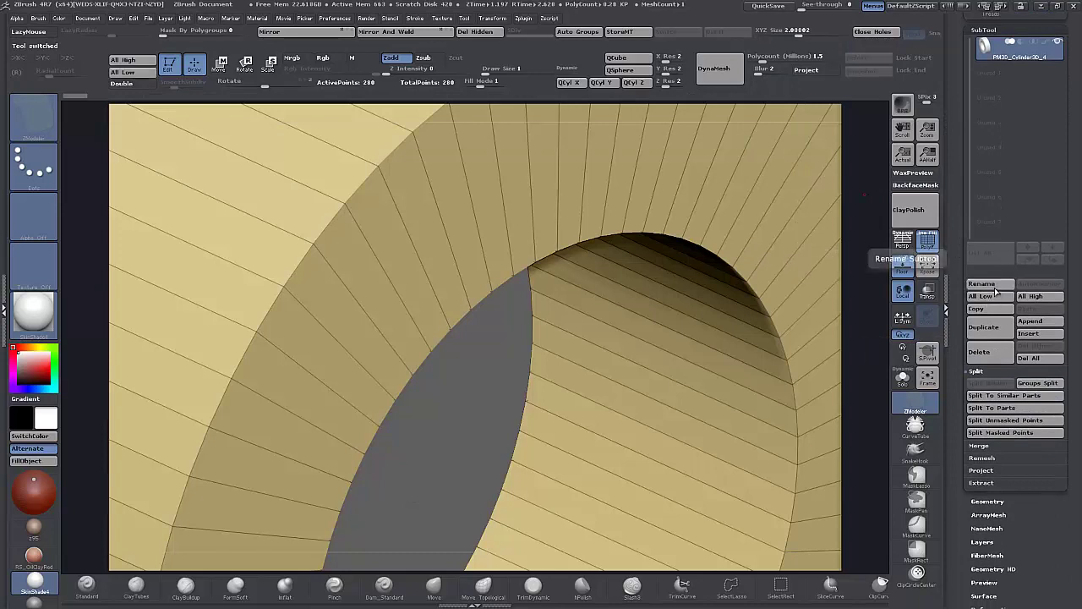
scroll(957, 269, "up", 5)
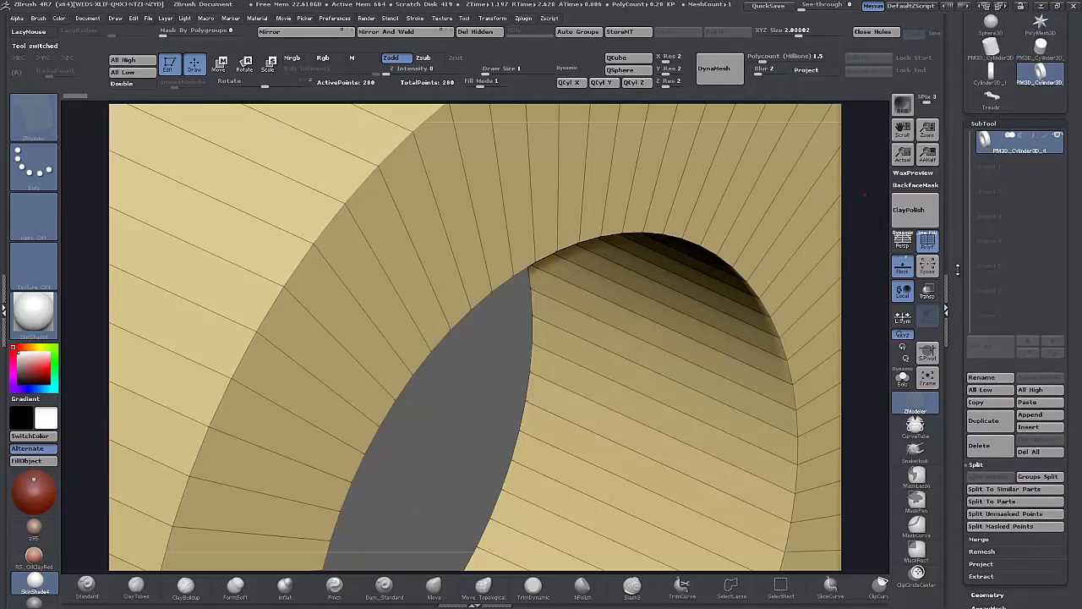
scroll(957, 268, "up", 5)
left_click(992, 184)
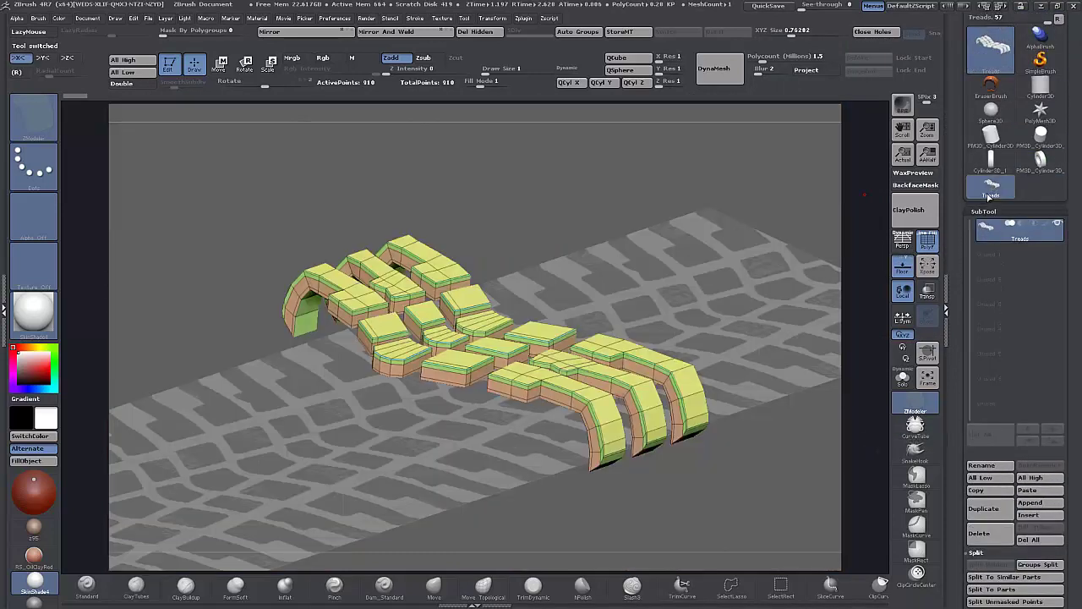
scroll(960, 423, "down", 2)
left_click(1033, 456)
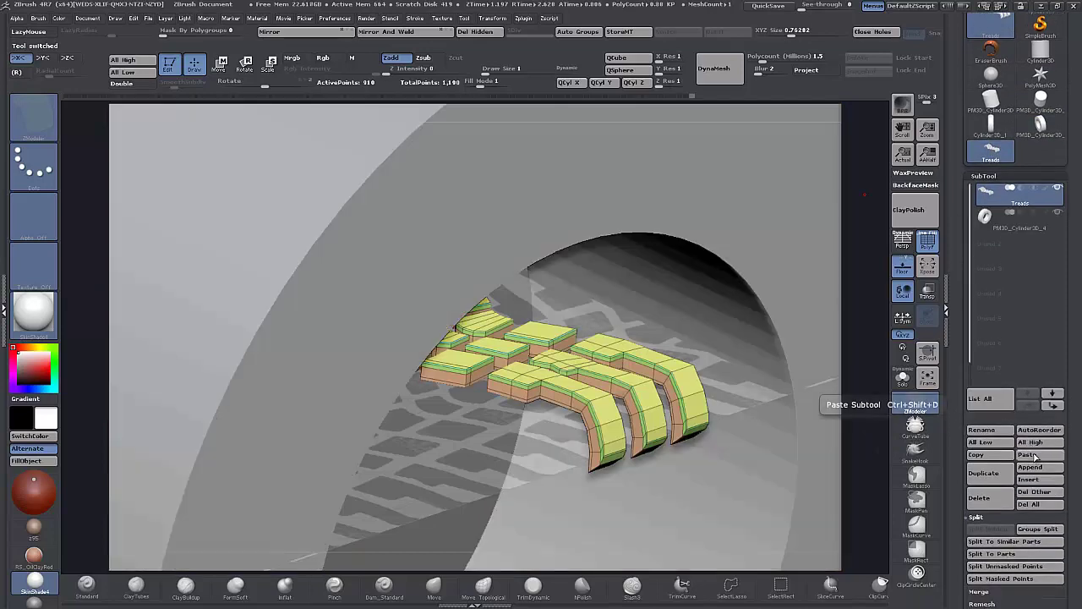
Enable Array Mesh on the treads and apply the ArrayMesh17 preset from the Lightbox arrays.
left_click_drag(859, 434, 845, 303, "alt")
left_click_drag(862, 395, 793, 358, "alt")
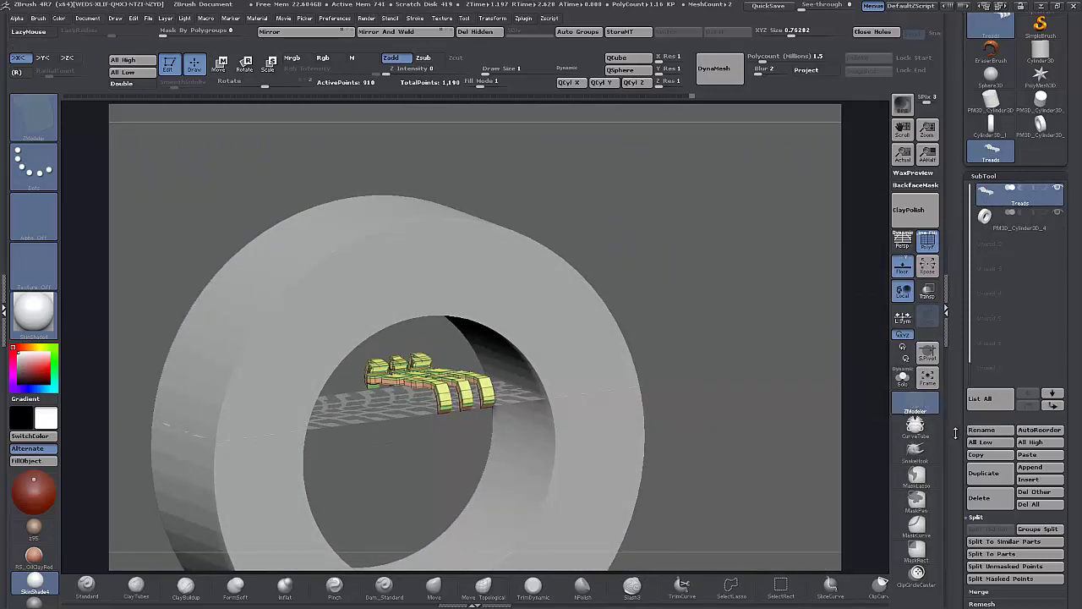
left_click_drag(956, 433, 957, 329)
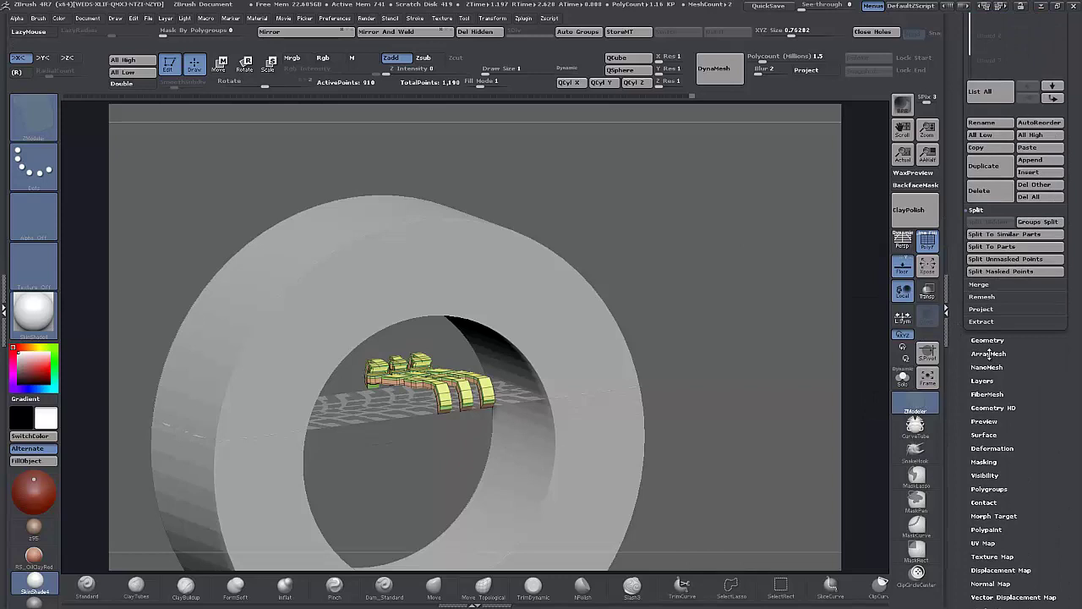
left_click(989, 353)
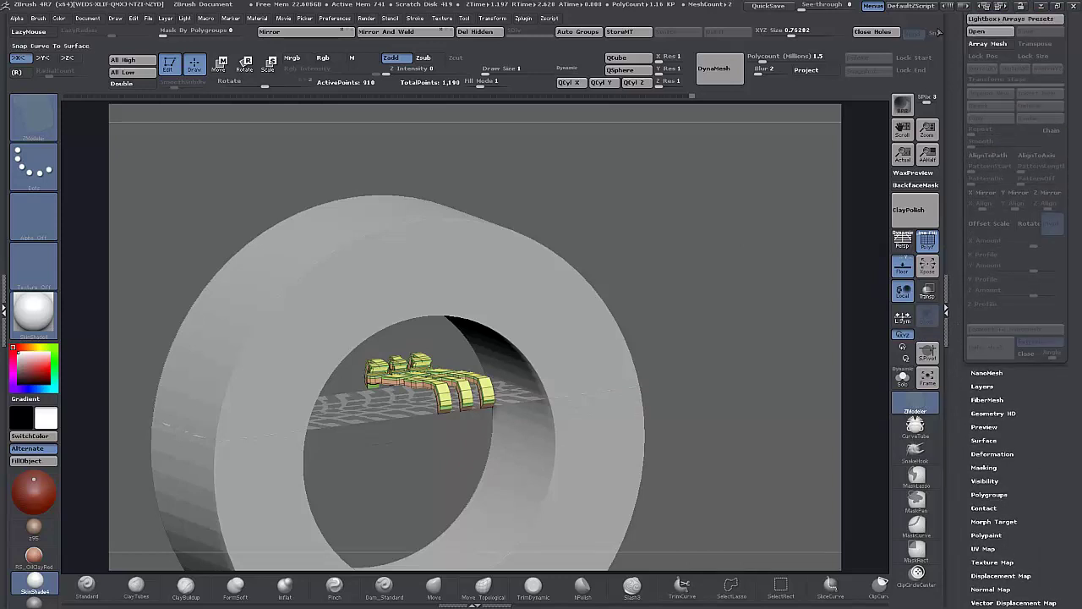
left_click(986, 44)
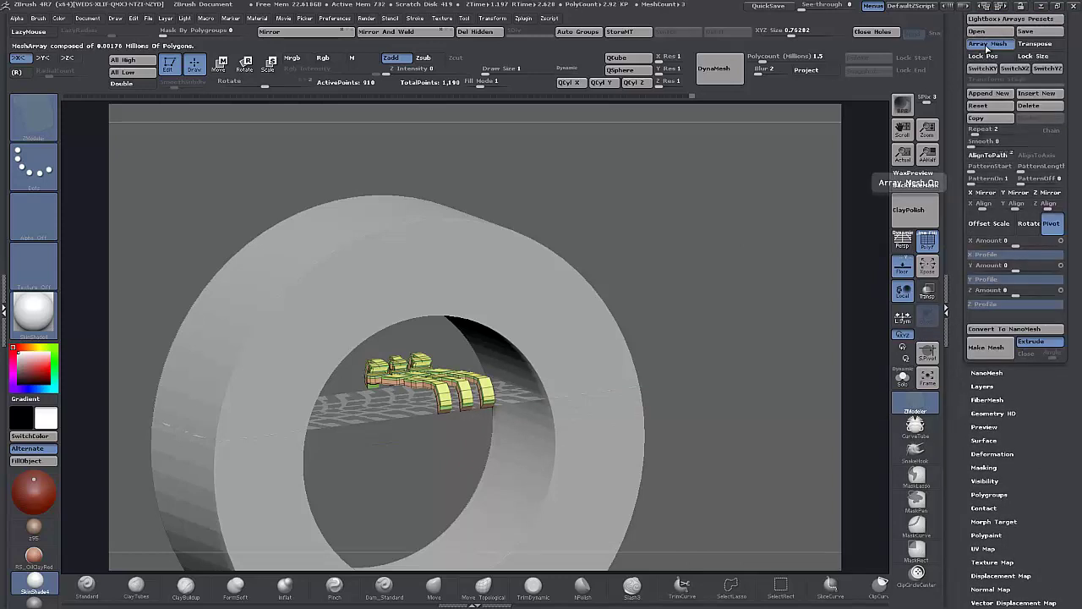
scroll(989, 59, "up", 1)
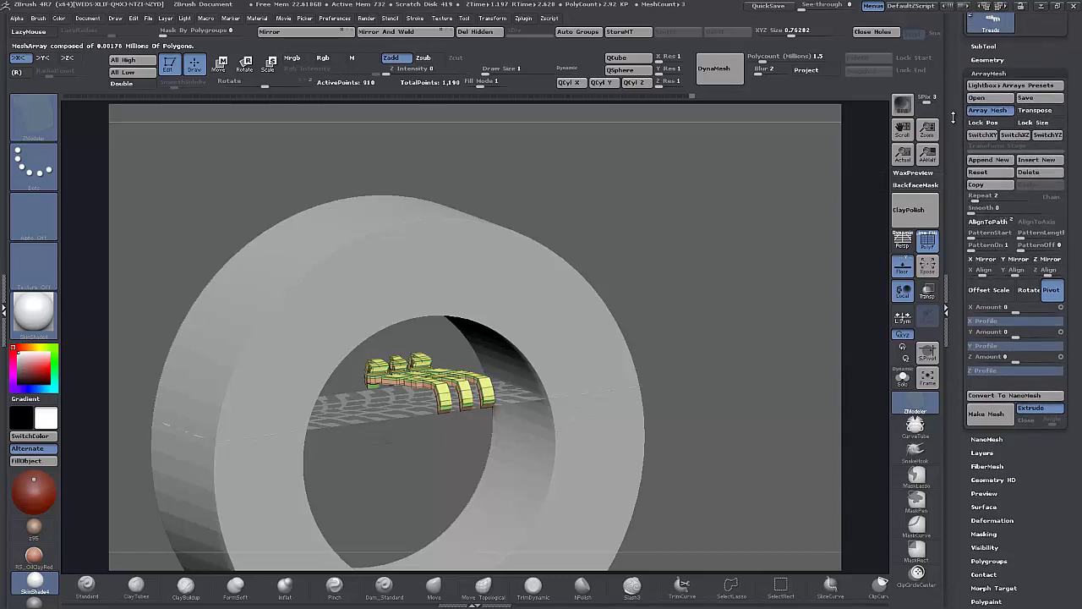
left_click(1012, 86)
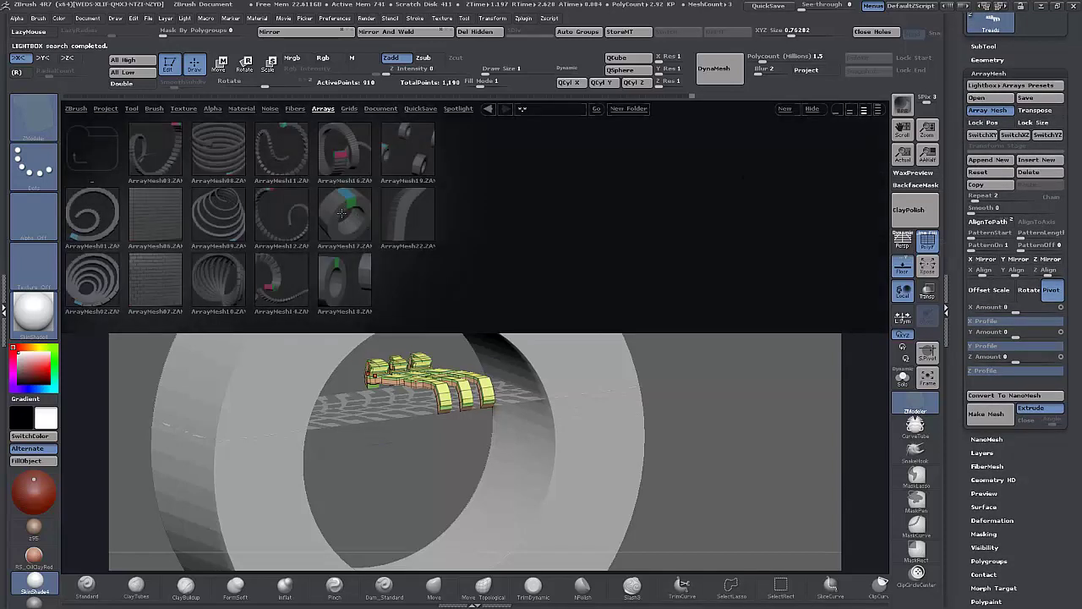
double_click(343, 213)
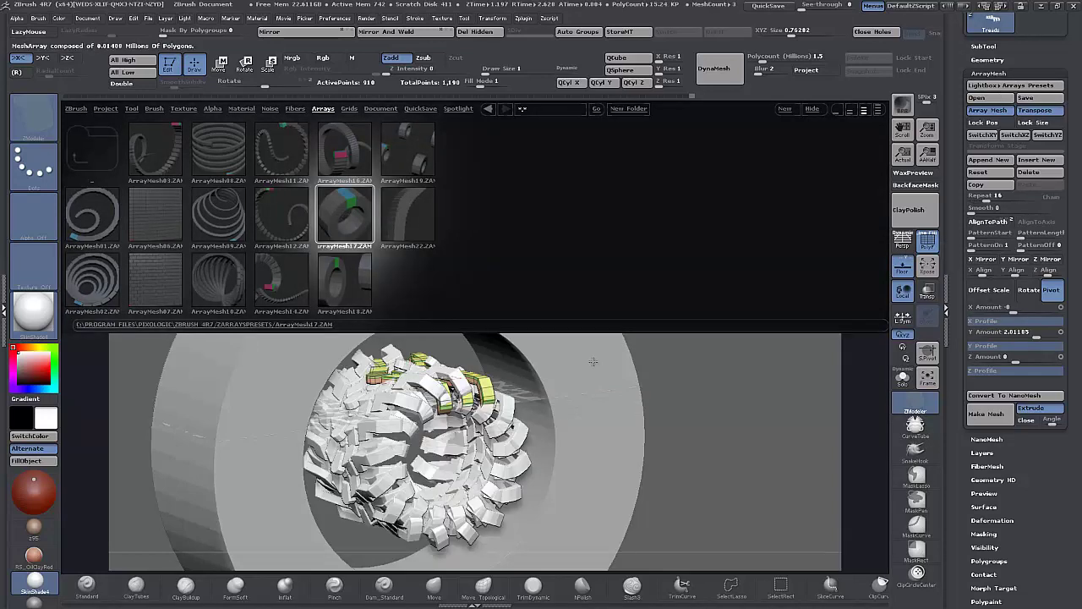
key("comma")
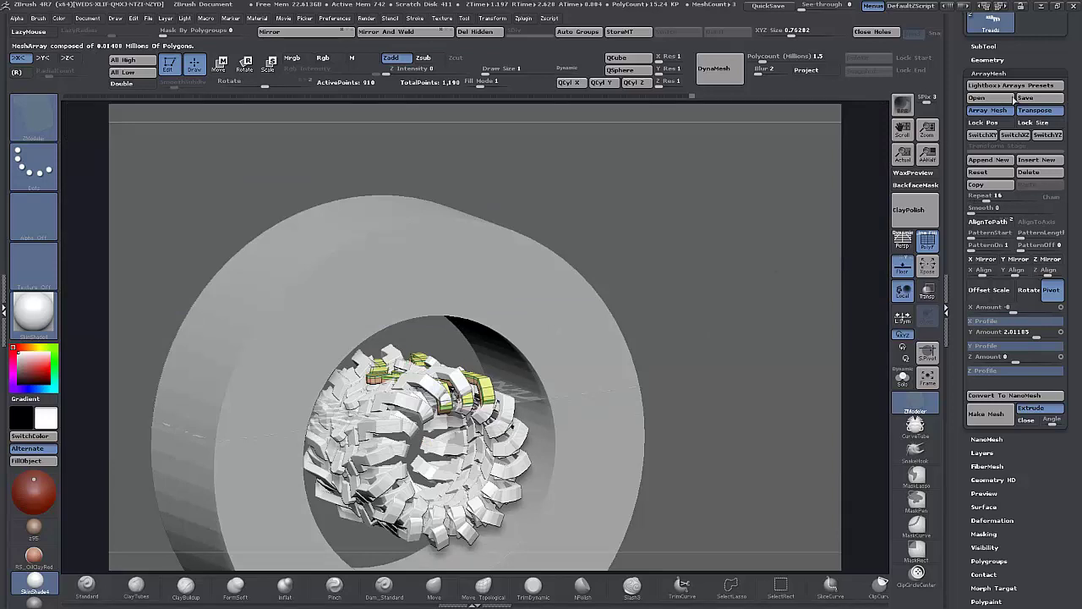
Turn off Array Mesh and move the treads straight up onto the upper outer edge of the cylinder.
left_click(1001, 111)
left_click_drag(845, 257, 823, 255)
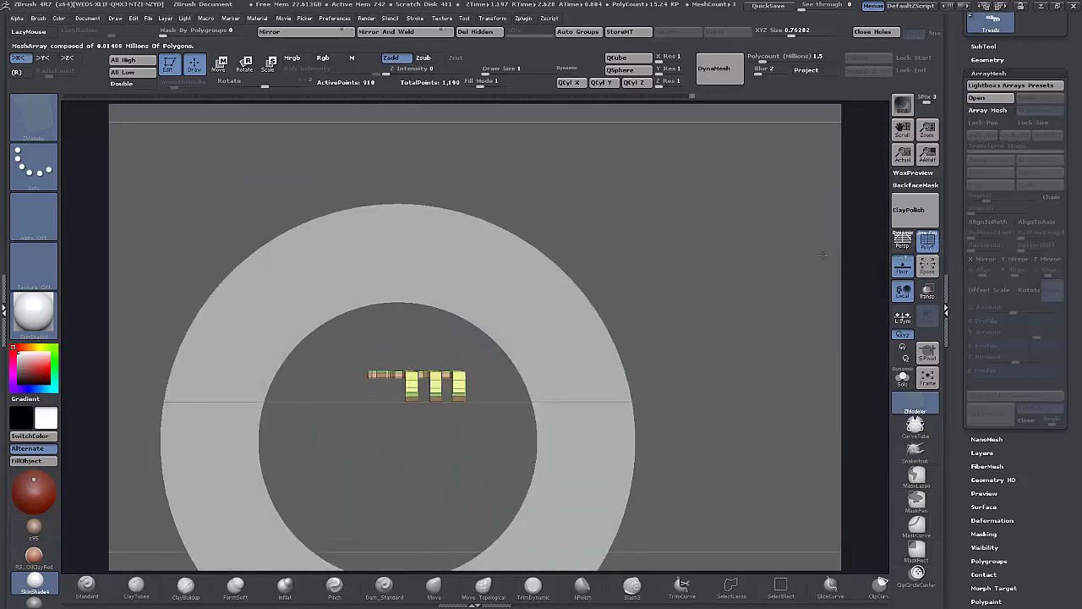
left_click(218, 63)
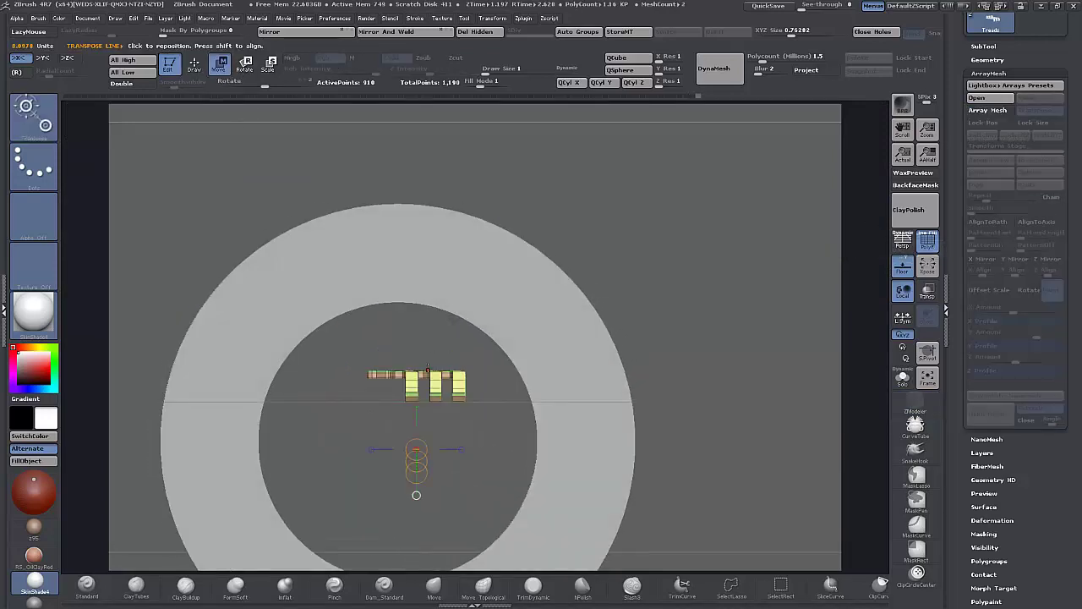
left_click_drag(418, 379, 417, 160)
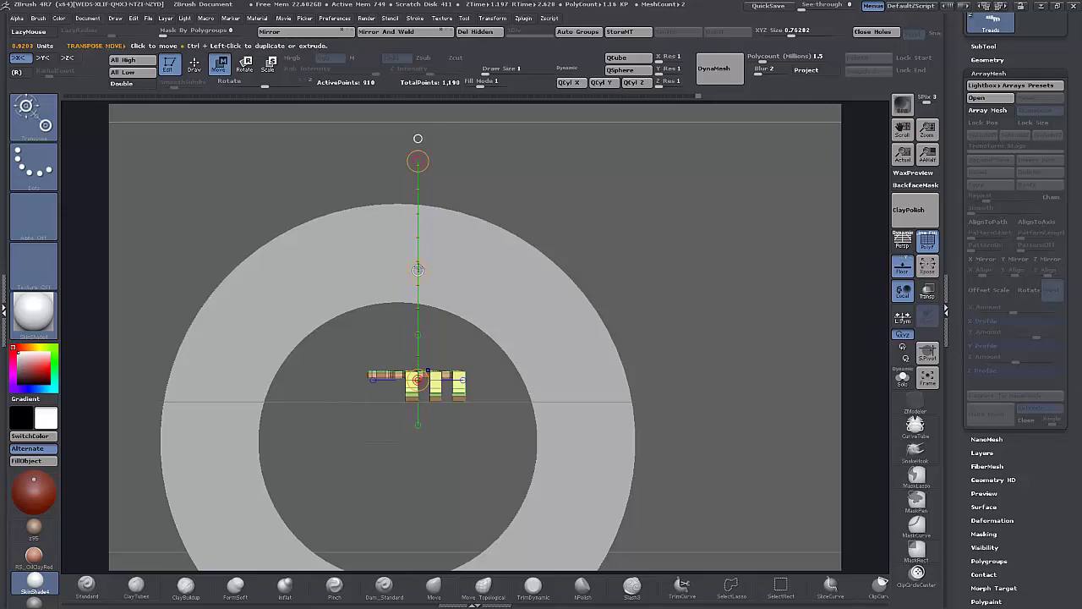
mouse_move(418, 270)
left_mouse_down()
mouse_move(418, 84)
mouse_move(418, 94)
left_mouse_up()
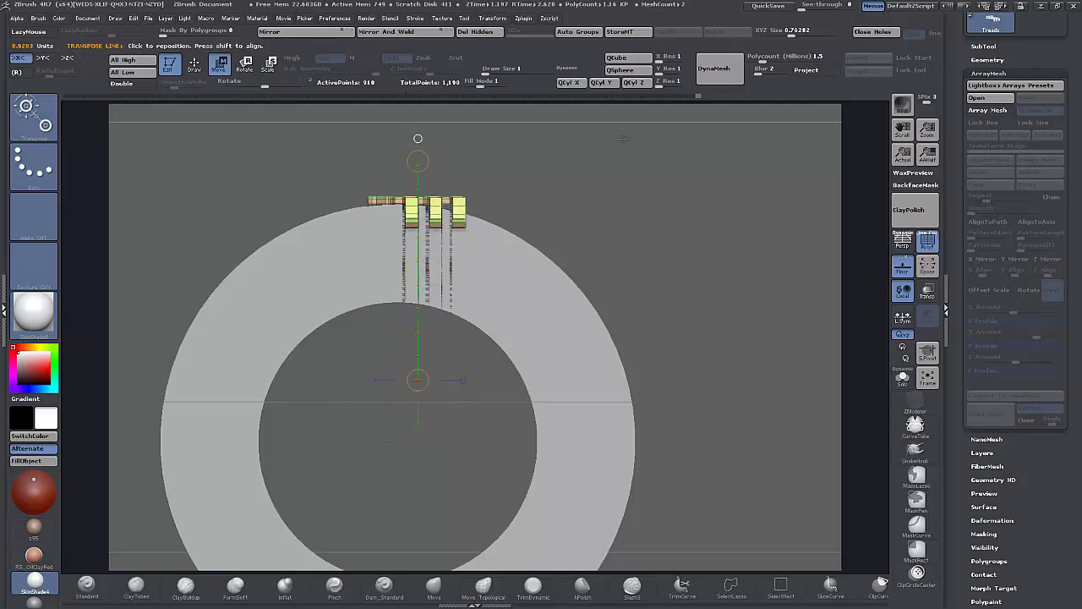
Shift the treads horizontally to centre them over the highest point of the cylinder.
left_click_drag(698, 230, 706, 289, "alt")
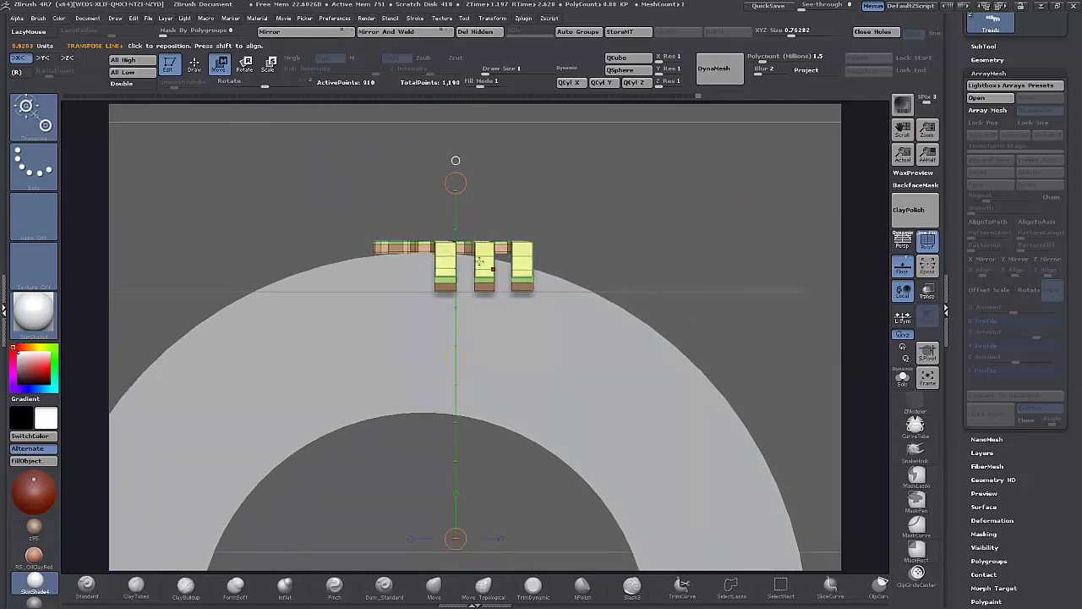
left_click_drag(436, 257, 208, 256, "shift")
left_click_drag(321, 256, 271, 260, "shift")
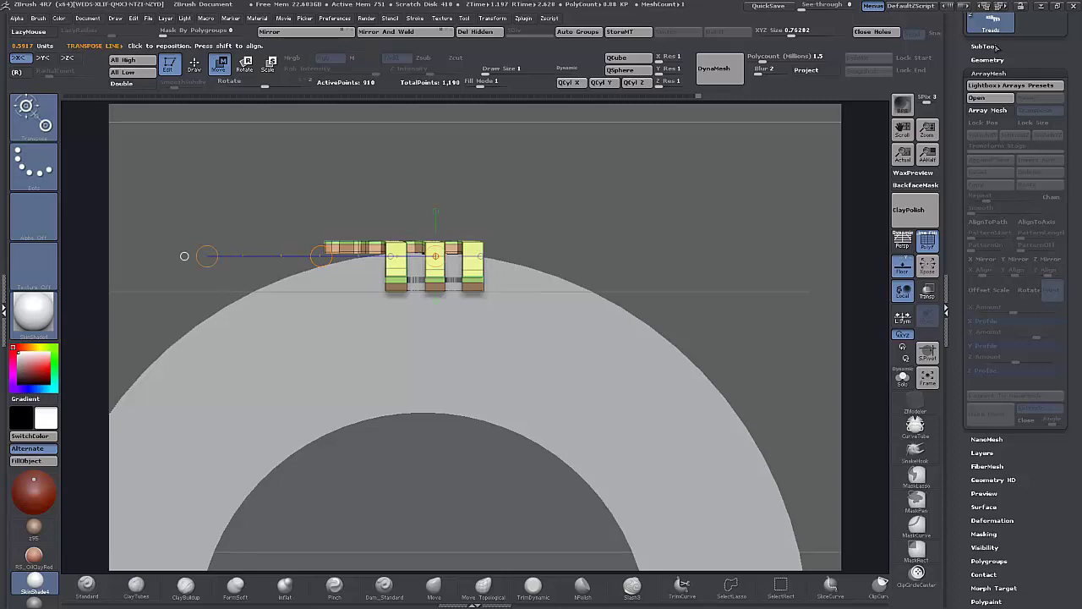
Turn Array Mesh back on with its Transpose option and move the array's pivot to the centre of the cylinder's hole.
left_click(986, 111)
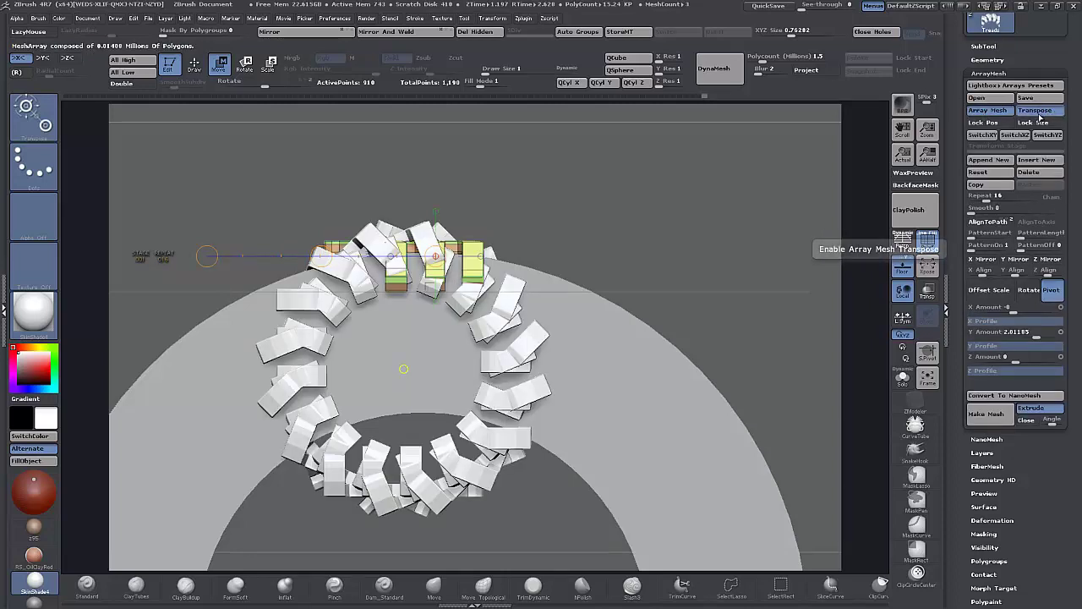
left_click(1036, 113)
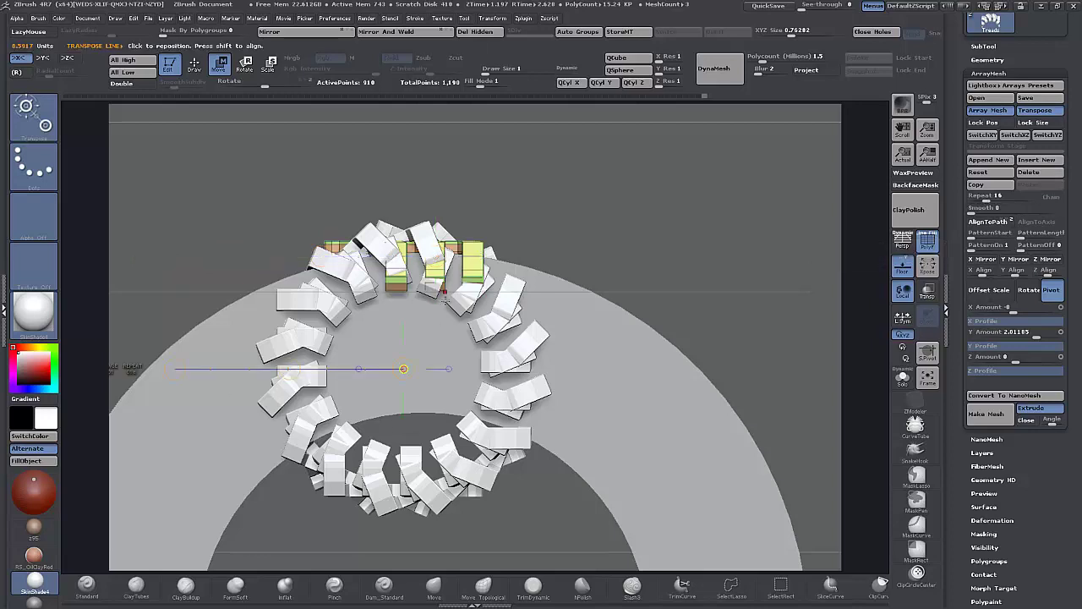
left_click_drag(807, 331, 693, 296, "alt")
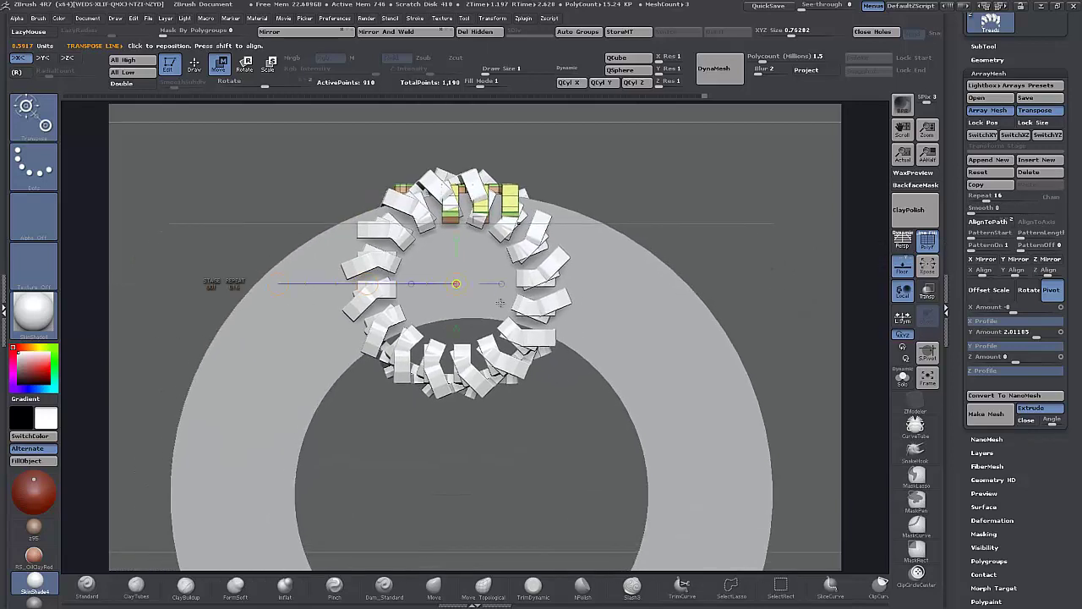
left_click_drag(650, 201, 774, 245, "alt")
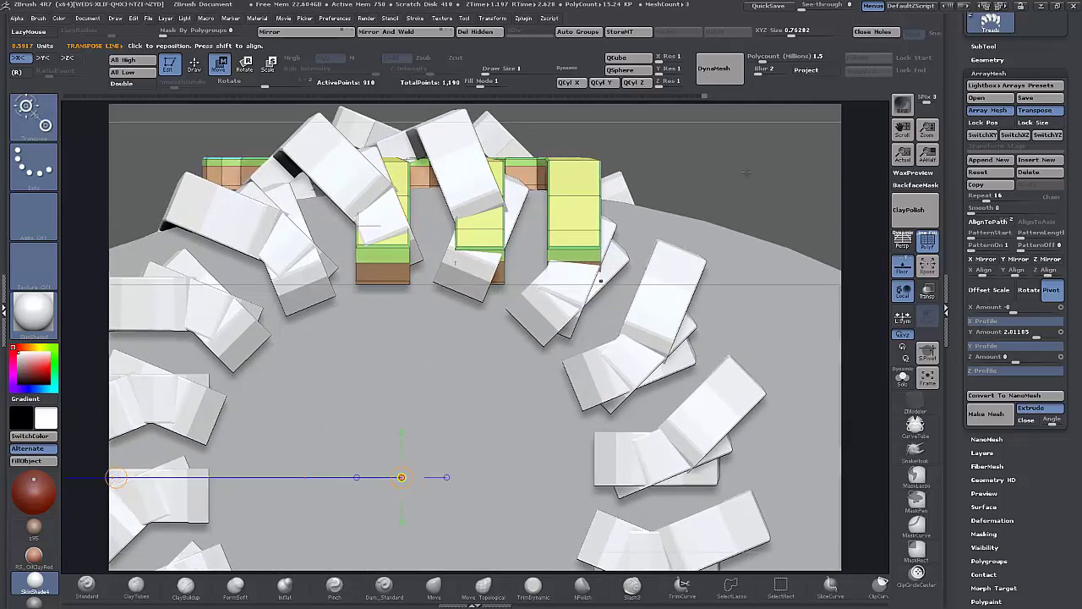
left_click_drag(769, 207, 729, 167, "alt")
left_click_drag(782, 227, 759, 136, "alt")
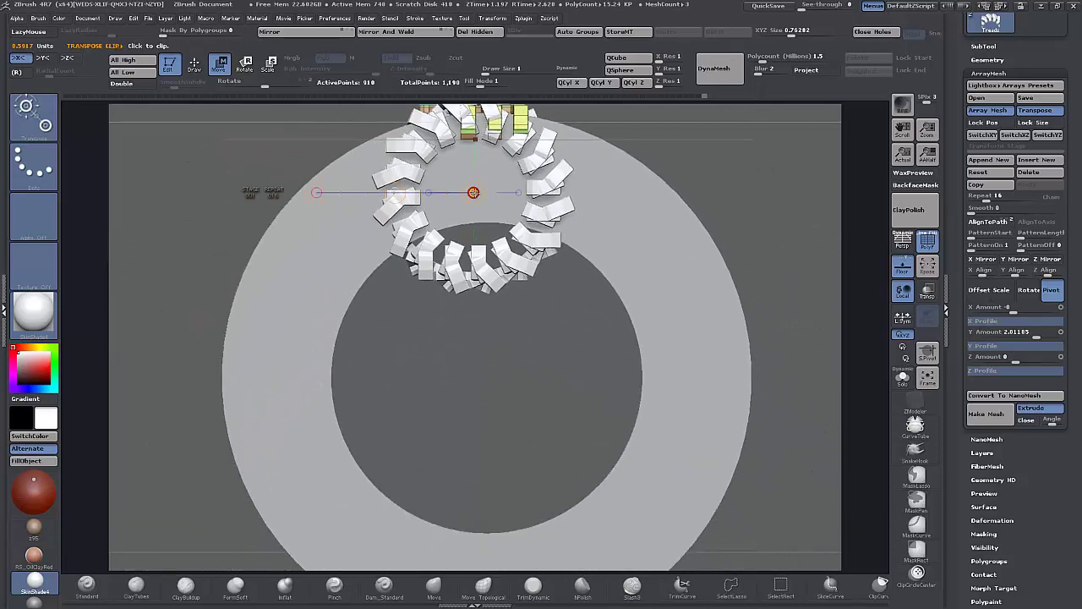
left_click_drag(473, 193, 486, 373)
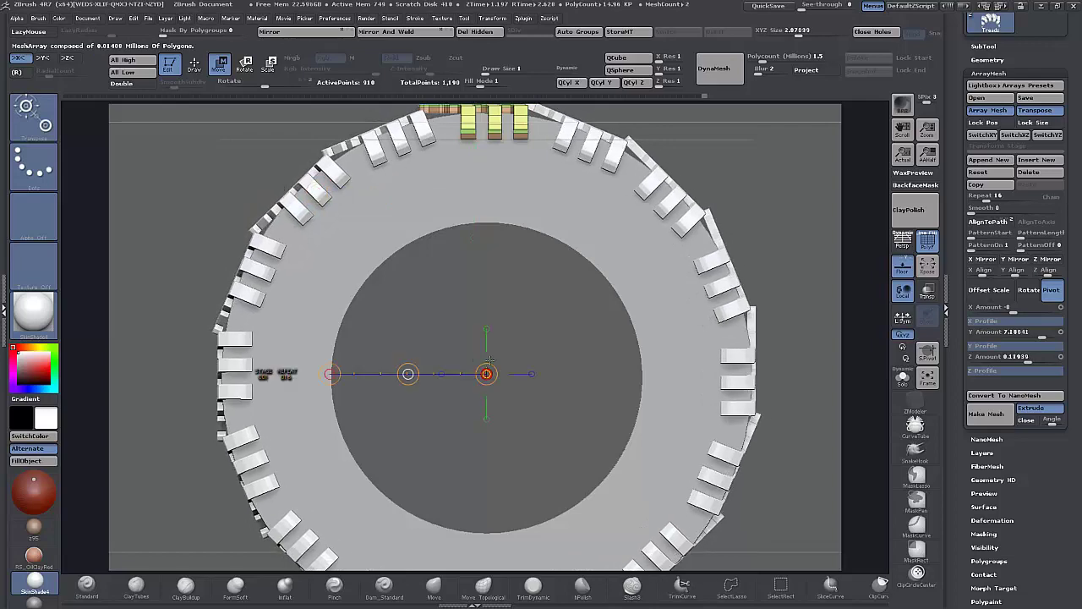
Set the array's Repeat to 33 and inspect the tread spacing around the tire from several angles.
left_click_drag(984, 196, 994, 200)
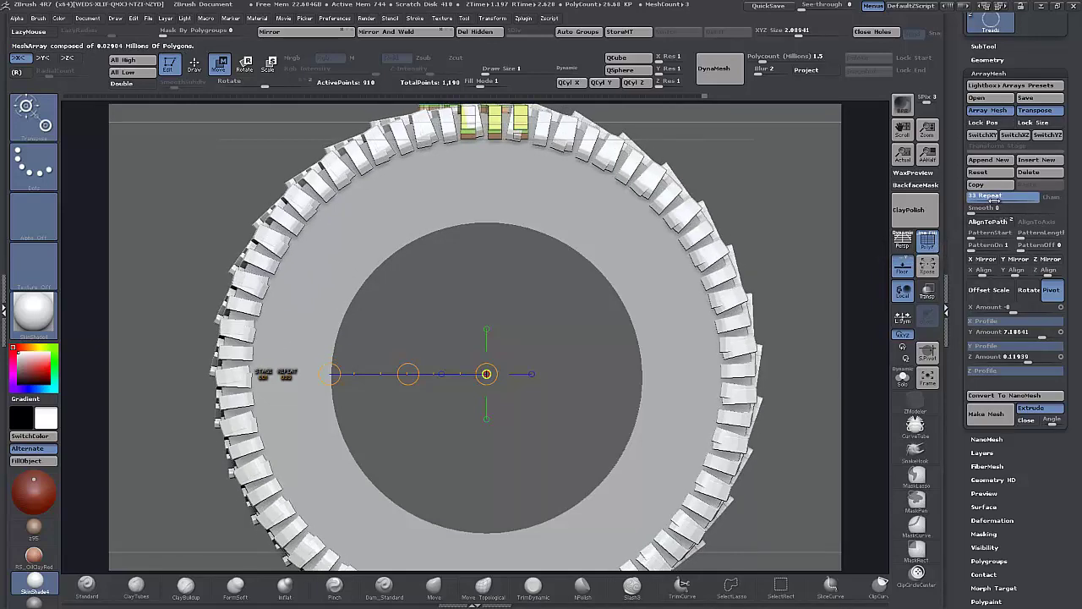
left_click_drag(692, 149, 645, 192)
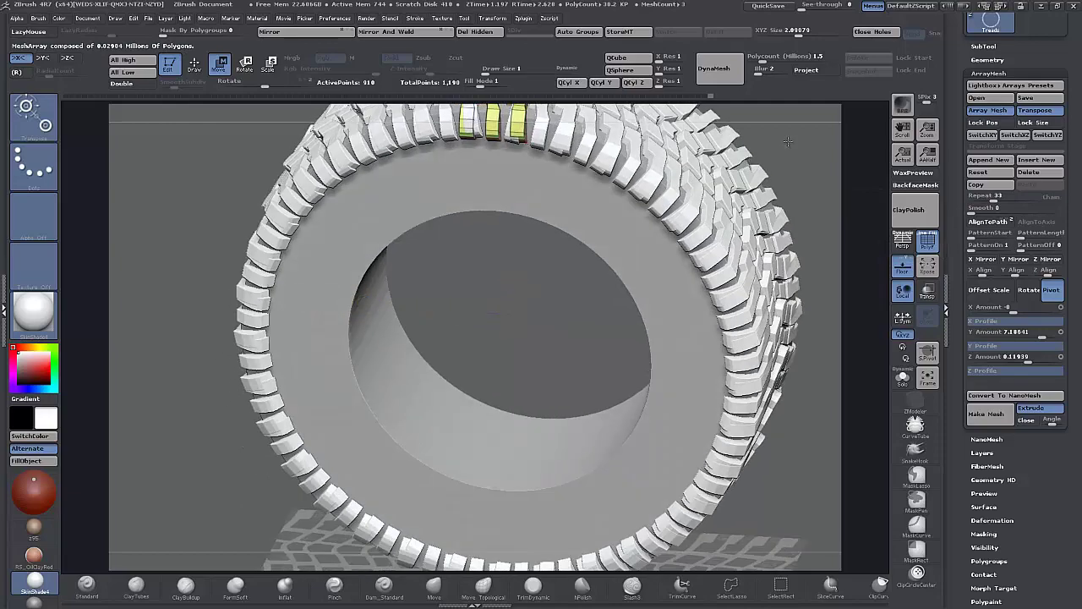
left_click_drag(788, 142, 745, 291, "alt")
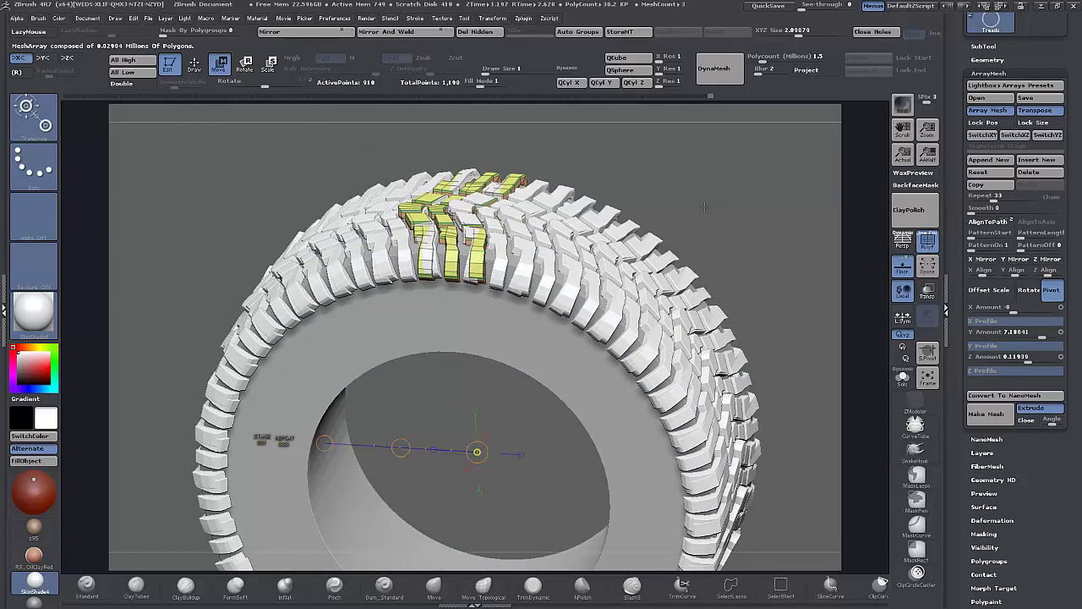
mouse_move(704, 205)
left_mouse_down()
mouse_move(740, 263)
mouse_move(730, 201)
mouse_move(719, 200)
left_mouse_up()
left_click_drag(697, 256, 691, 208)
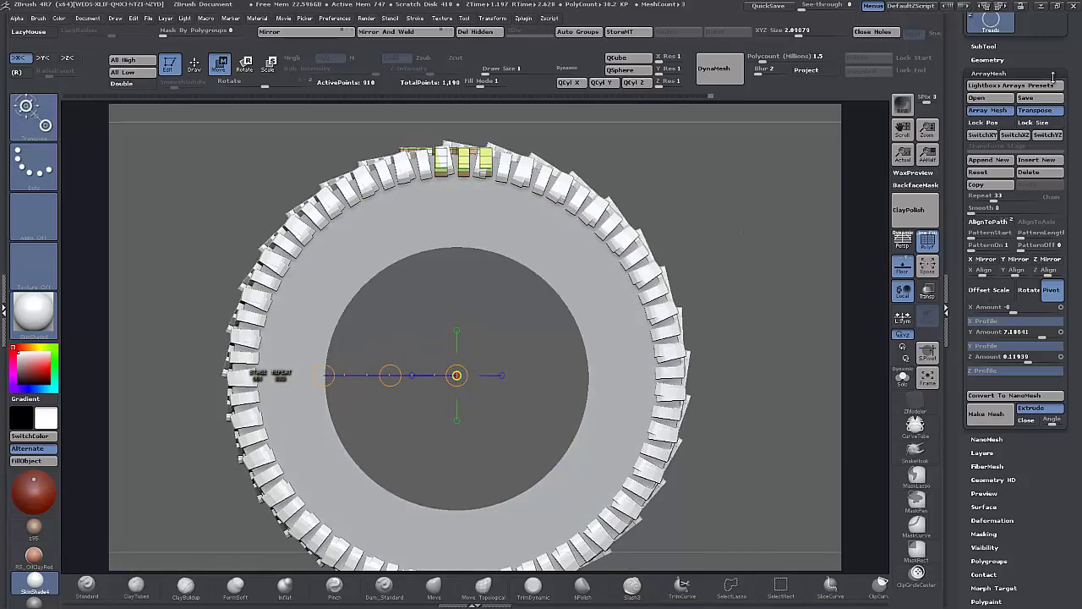
Turn off Array Mesh and mask the flat tread end that overhangs the cylinder, seen from the side.
left_click(987, 110)
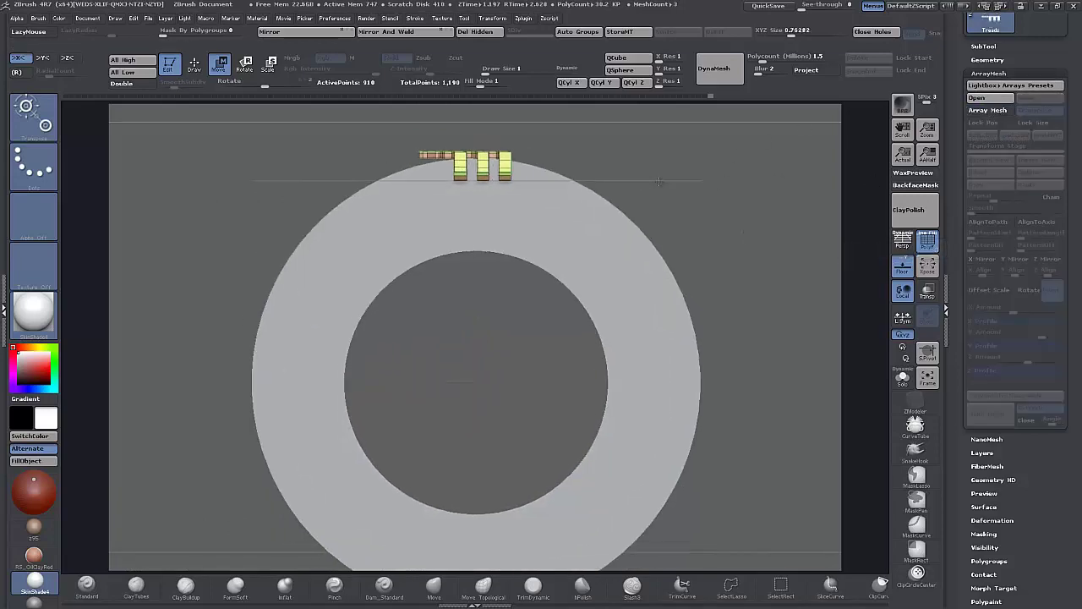
left_click_drag(659, 182, 717, 234, "alt")
left_click_drag(400, 211, 380, 326, "alt")
left_click_drag(325, 173, 310, 214, "alt")
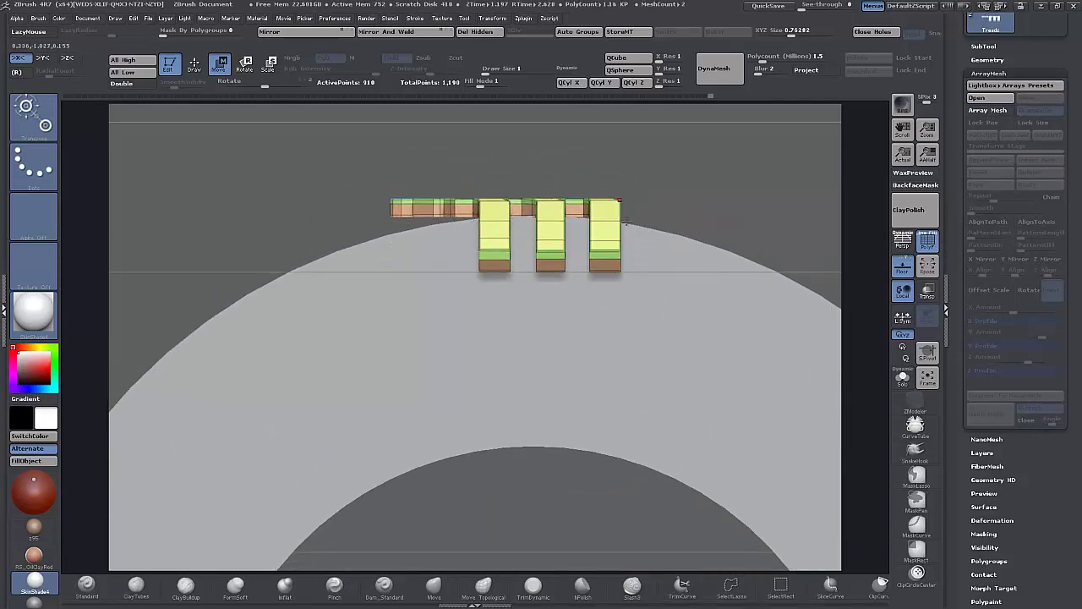
mouse_move(693, 180)
left_mouse_down()
mouse_move(658, 181)
mouse_move(687, 180)
left_mouse_up()
left_click_drag(365, 170, 469, 227, "ctrl")
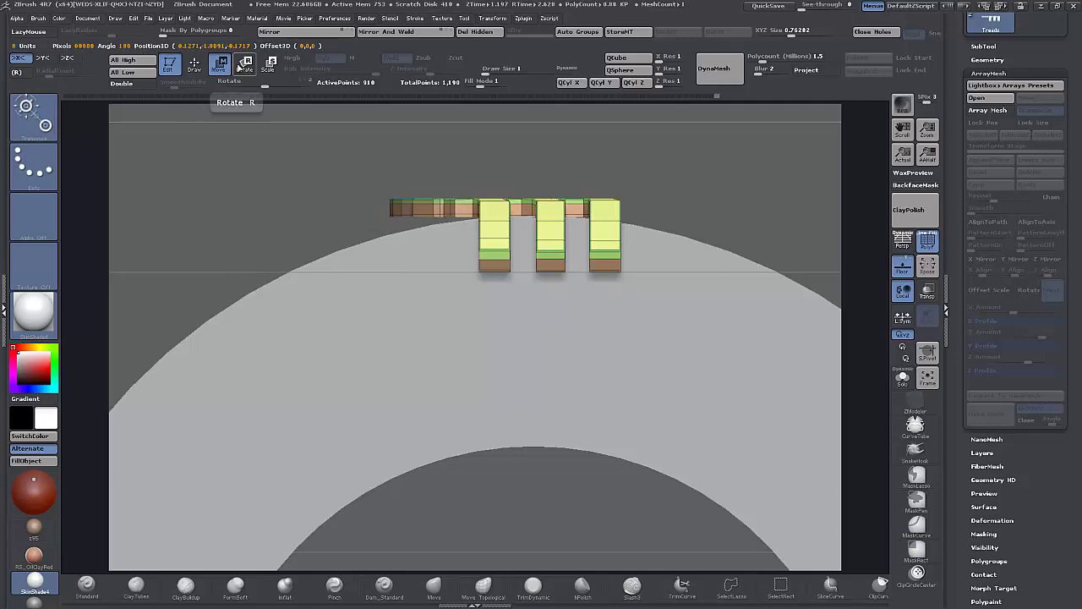
Invert the mask and rotate the overhanging tread end down to follow the cylinder's curve.
left_click(245, 63)
left_click(339, 174, "ctrl")
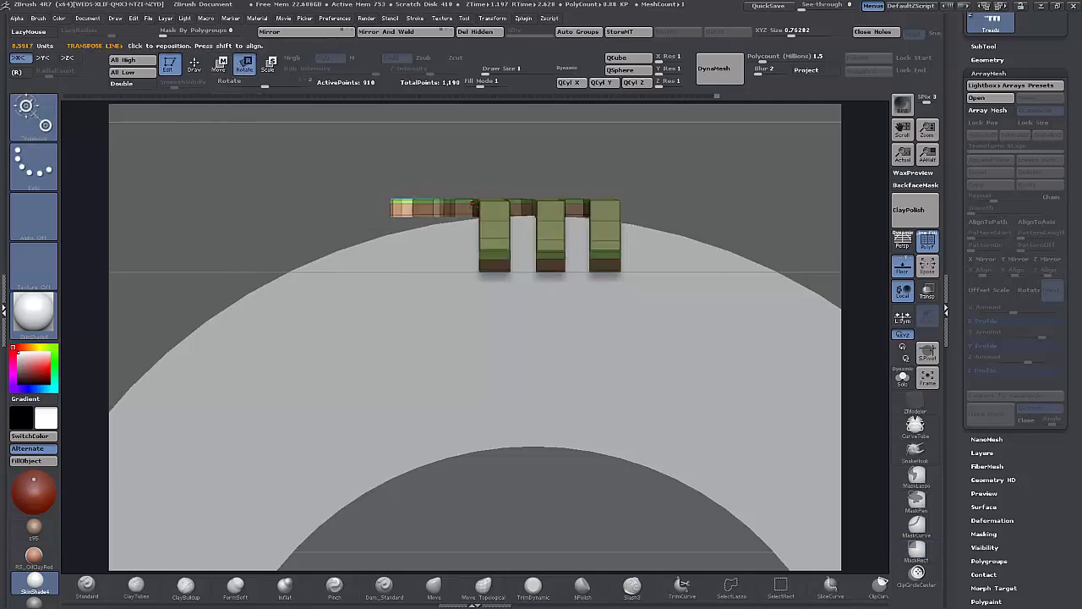
left_click_drag(471, 206, 376, 221)
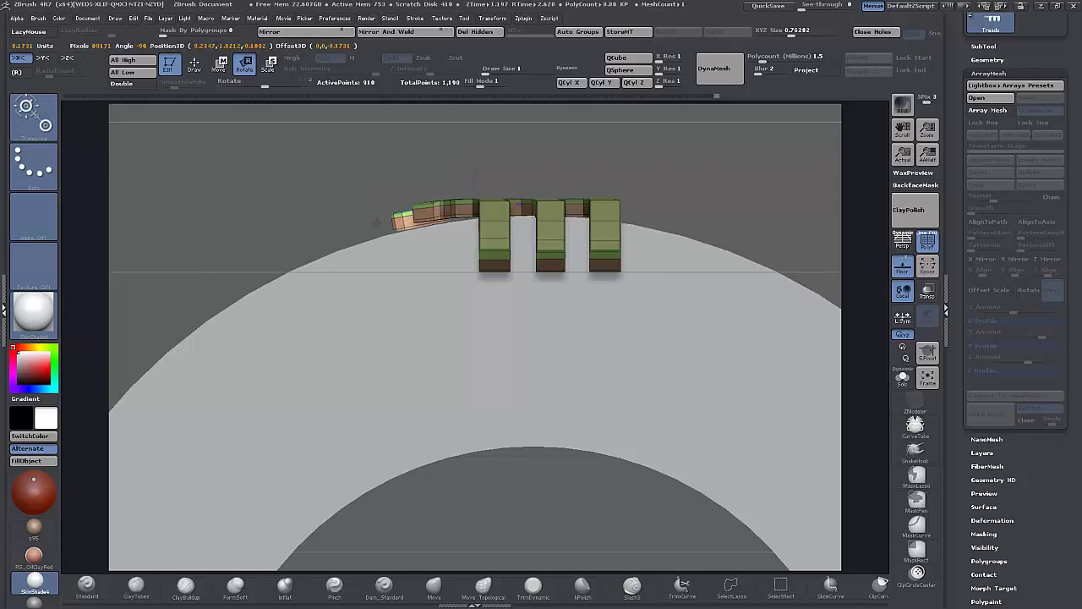
mouse_move(294, 169)
left_mouse_down()
mouse_move(302, 206)
mouse_move(291, 182)
left_mouse_up()
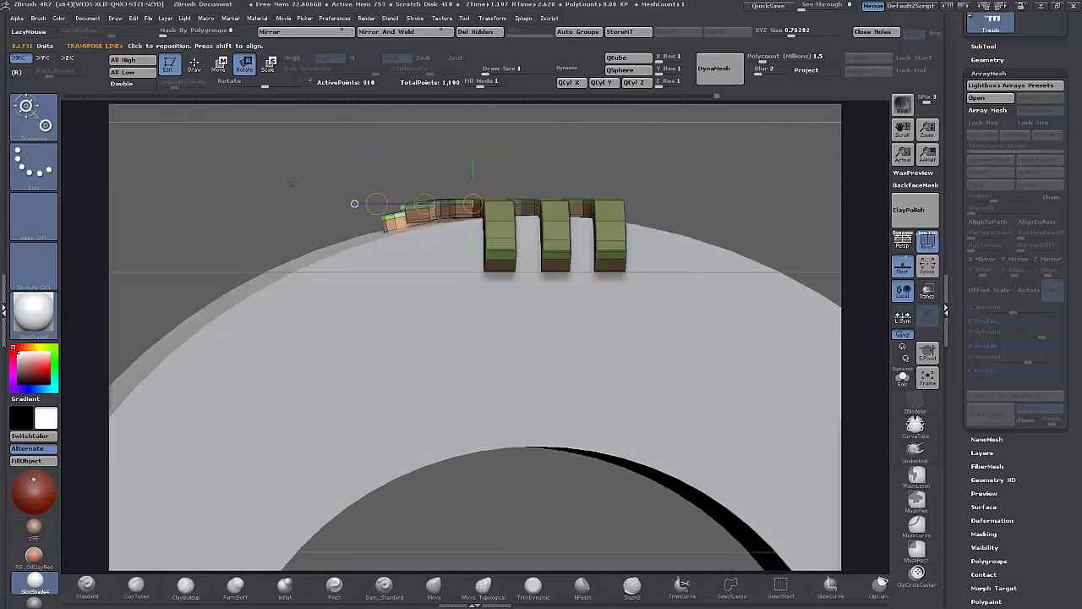
Undo the bend of the overhanging tread end and its masking.
key("ctrl+z")
key("ctrl+z")
key("ctrl+z")
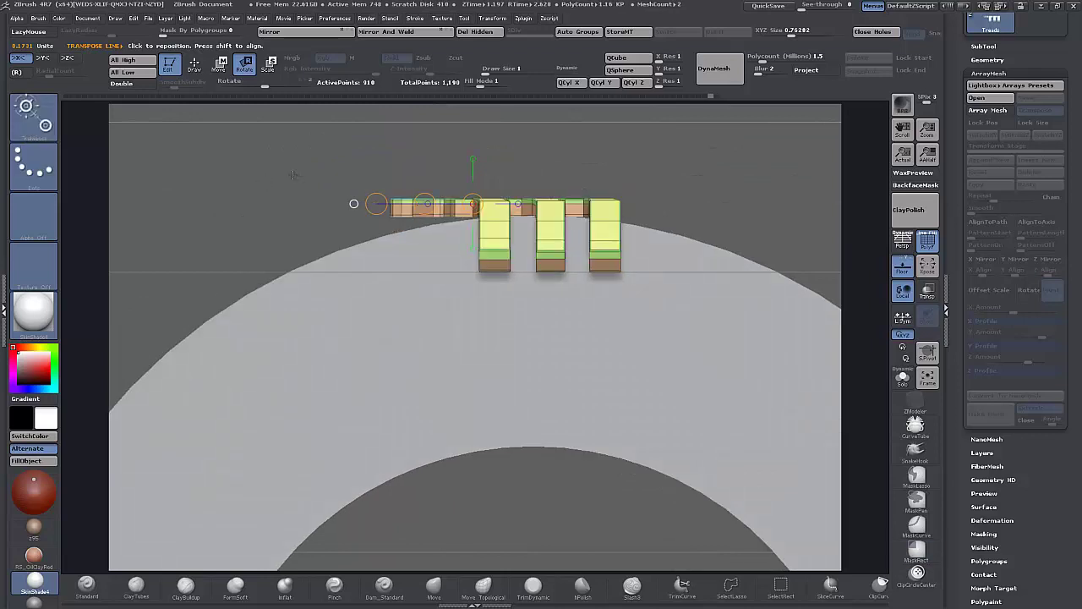
Mask the whole overhanging tread end, invert the mask, and rotate and shift the end down onto the cylinder's curve.
left_click_drag(293, 174, 461, 229, "ctrl")
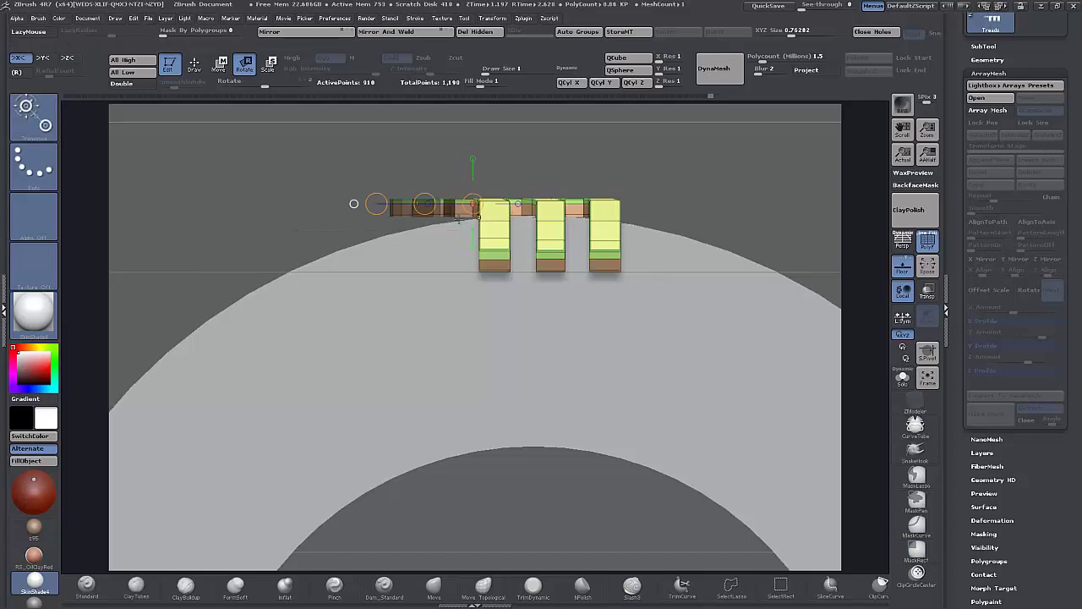
left_click(448, 225, "ctrl")
left_click_drag(376, 204, 376, 218)
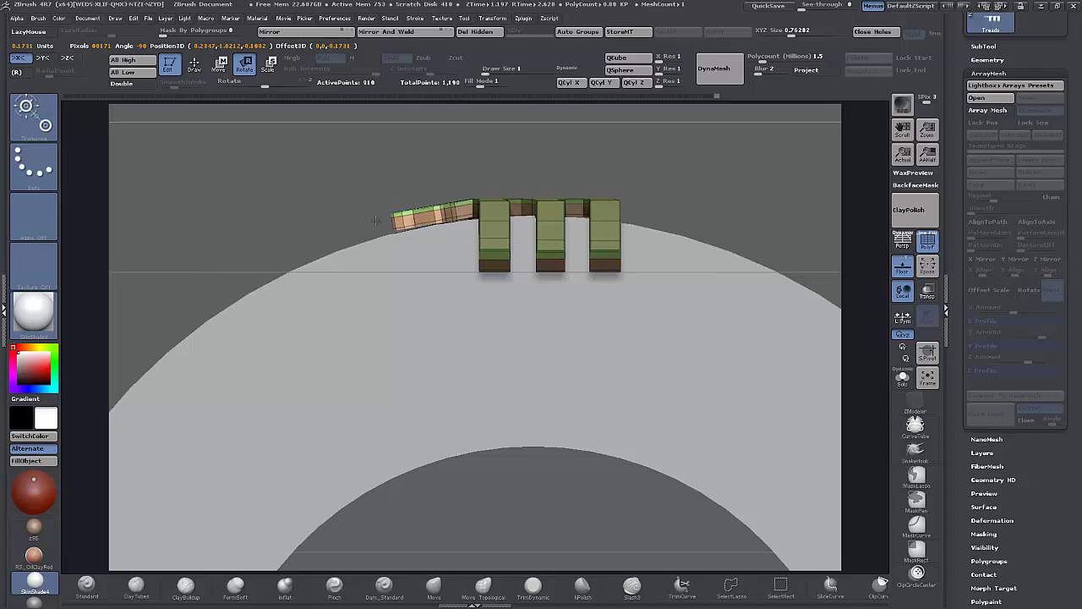
left_click(219, 63)
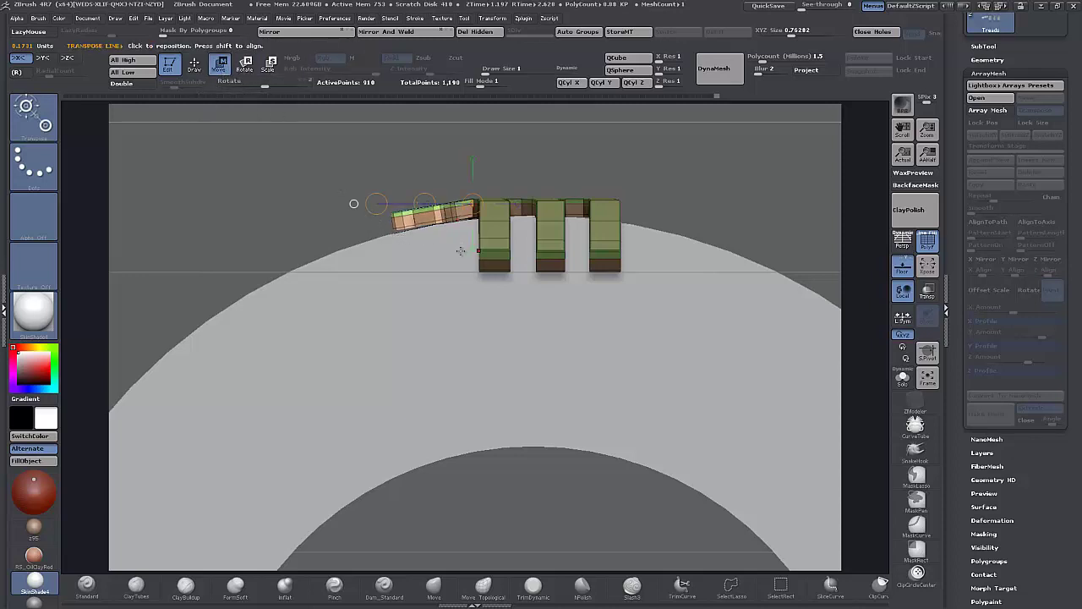
left_click_drag(473, 205, 472, 300)
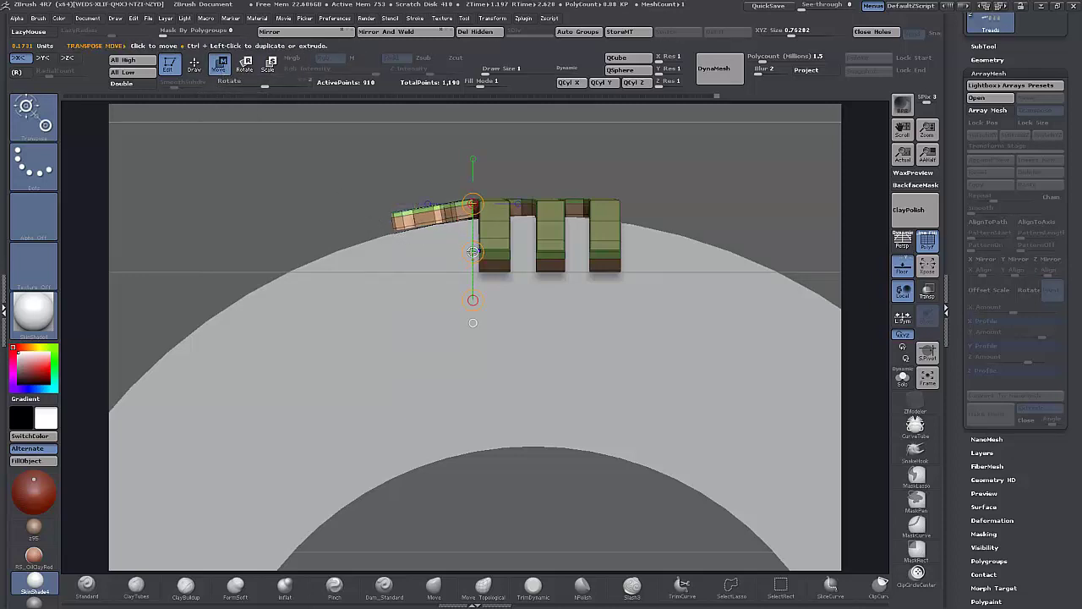
left_click_drag(472, 251, 471, 253)
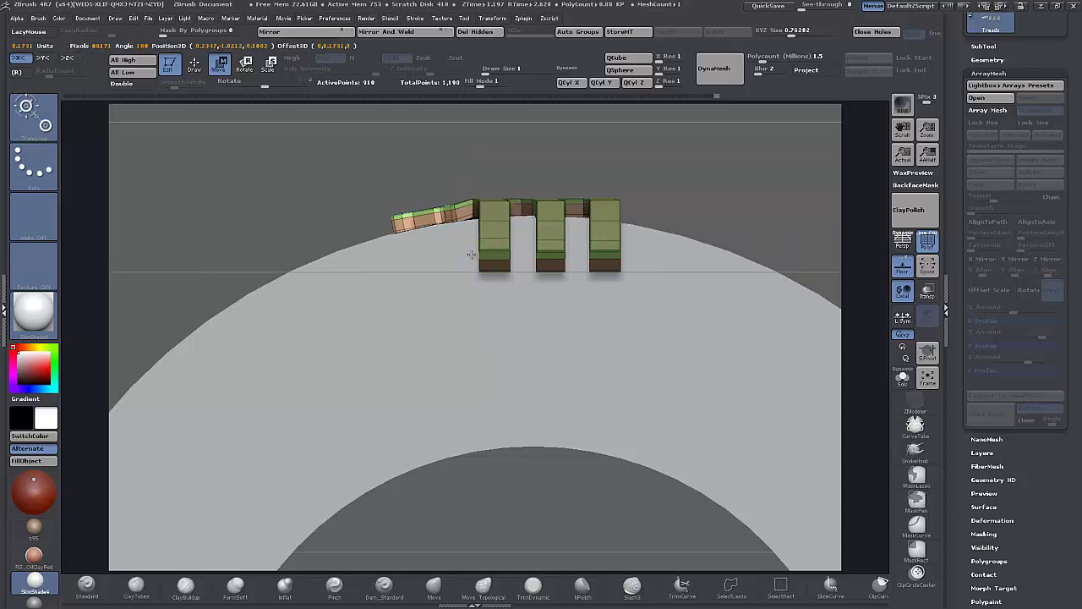
Remask the overhanging tread section up to the first side block, invert the mask and smooth its bend along the cylinder.
mouse_move(343, 180)
left_mouse_down("ctrl")
mouse_move(480, 234)
mouse_move(380, 206)
left_mouse_up("ctrl")
left_click(317, 183, "ctrl")
left_click_drag(306, 168, 472, 256, "ctrl")
left_click(471, 250, "ctrl")
key("w")
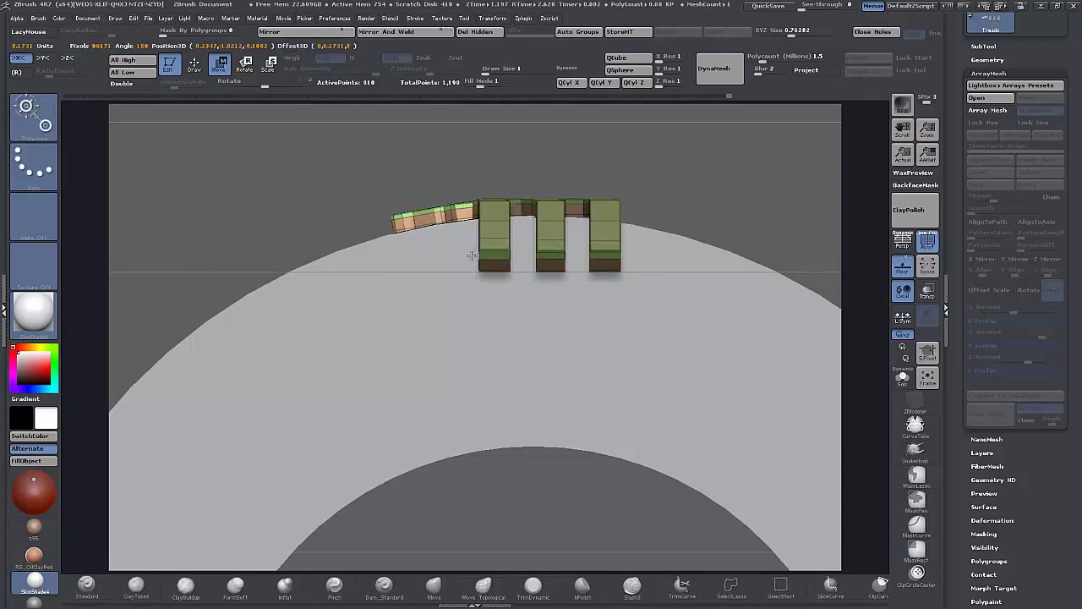
left_click(471, 254)
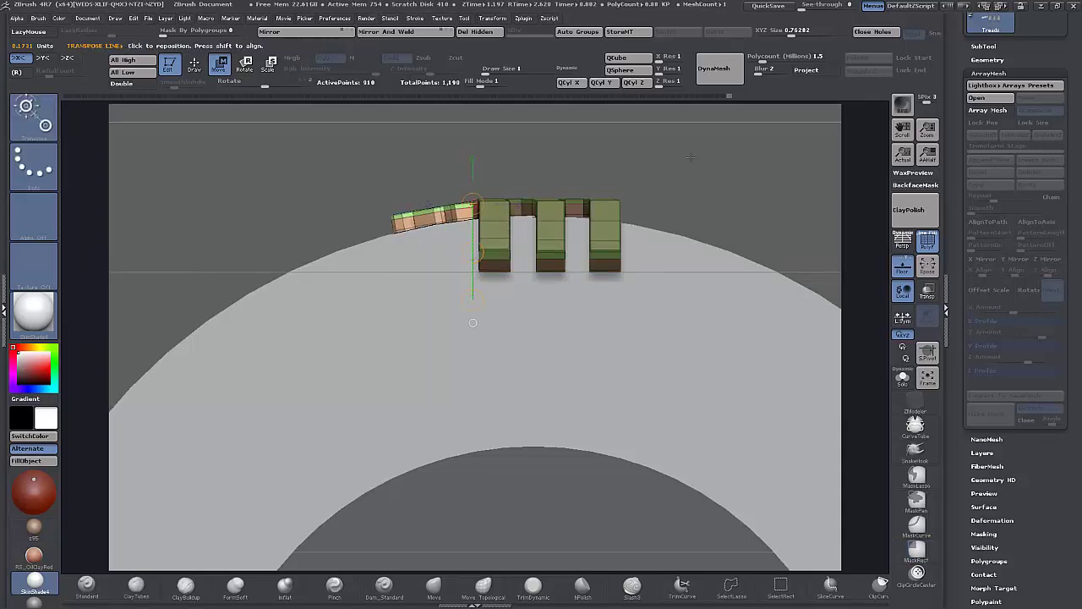
mouse_move(708, 164)
left_mouse_down()
mouse_move(704, 482)
mouse_move(707, 186)
mouse_move(677, 174)
mouse_move(720, 179)
mouse_move(704, 177)
left_mouse_up()
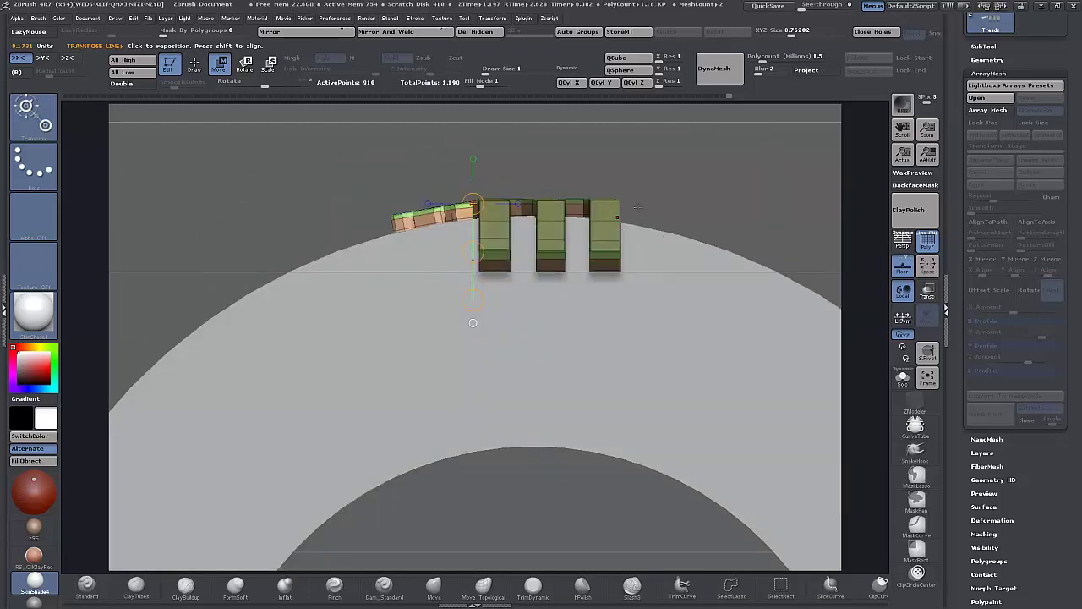
mouse_move(702, 161)
left_mouse_down("ctrl")
mouse_move(676, 229)
mouse_move(575, 303)
left_mouse_up("ctrl")
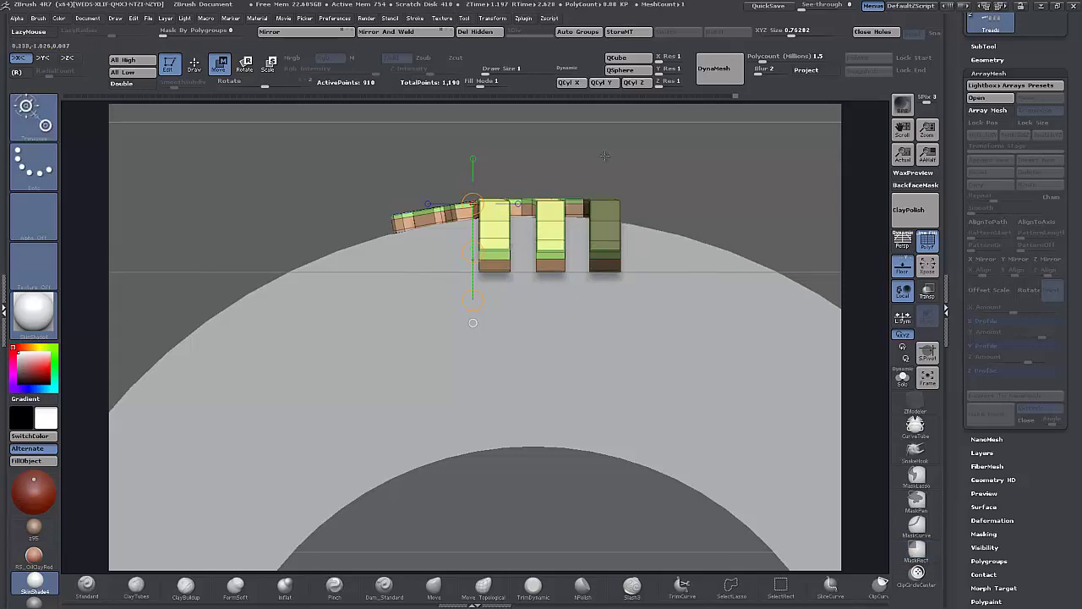
left_click_drag(612, 158, 668, 189, "ctrl")
mouse_move(696, 188)
left_mouse_down()
mouse_move(667, 193)
mouse_move(695, 188)
left_mouse_up()
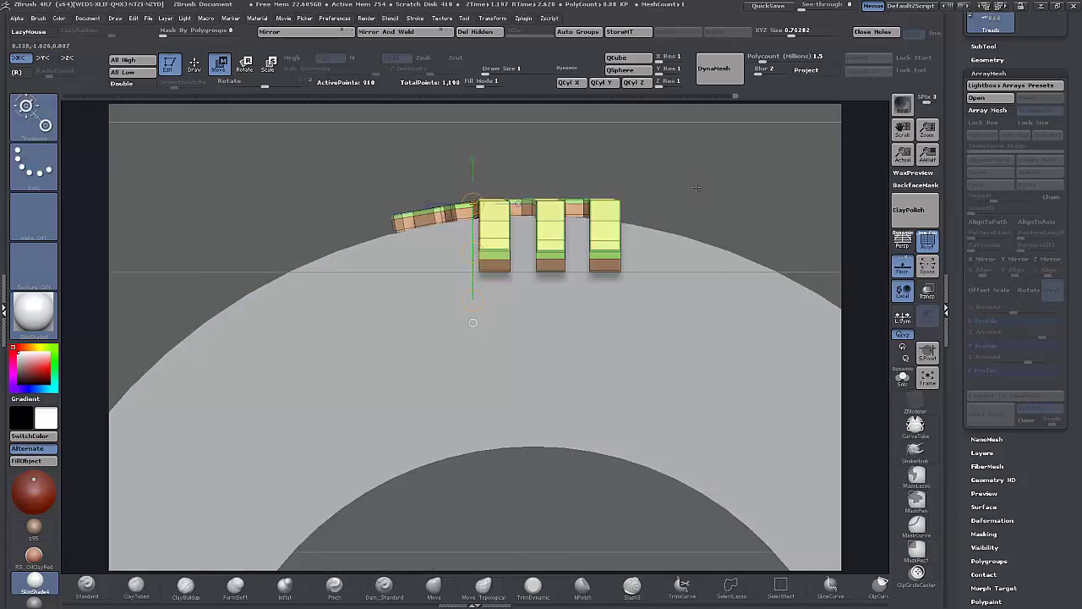
Turn Array Mesh back on, set its Repeat to 21 and nudge the array's pivot at the centre of the cylinder's hole.
left_click(995, 110)
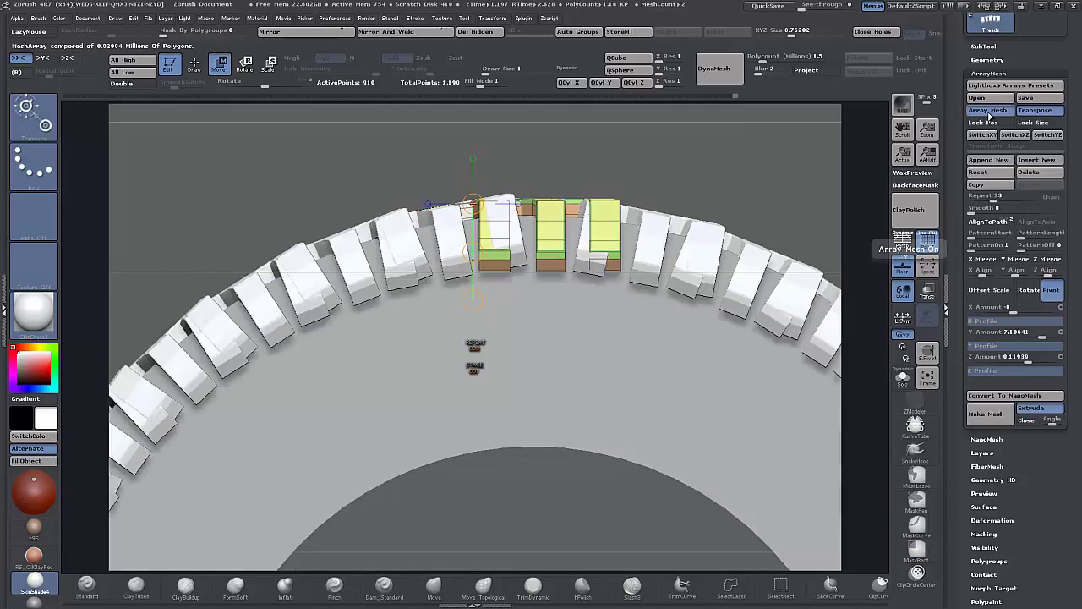
left_click_drag(752, 174, 755, 73, "alt")
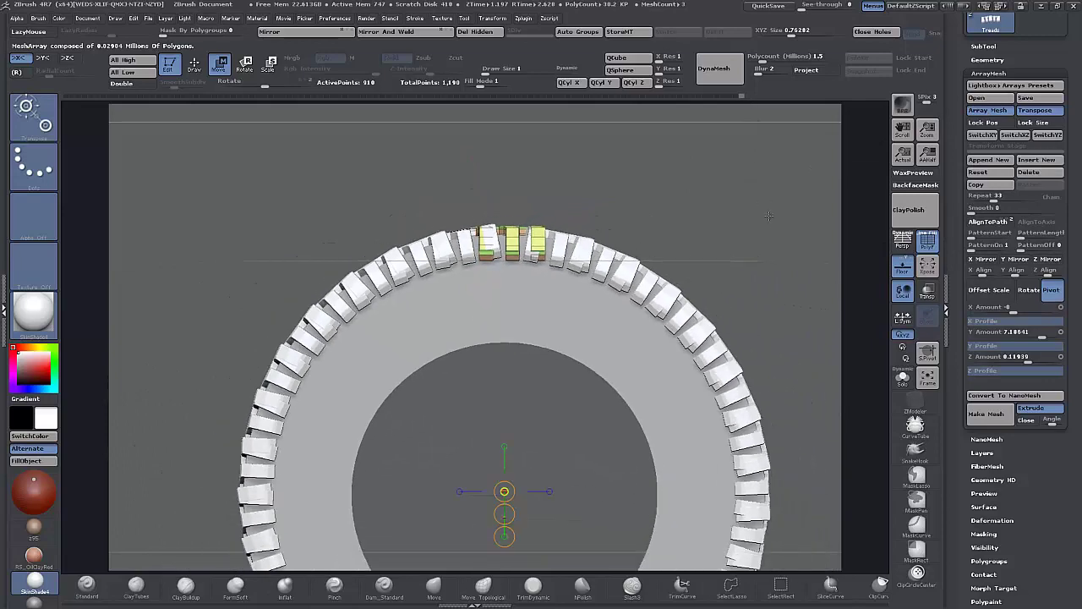
left_click_drag(766, 279, 758, 200, "alt")
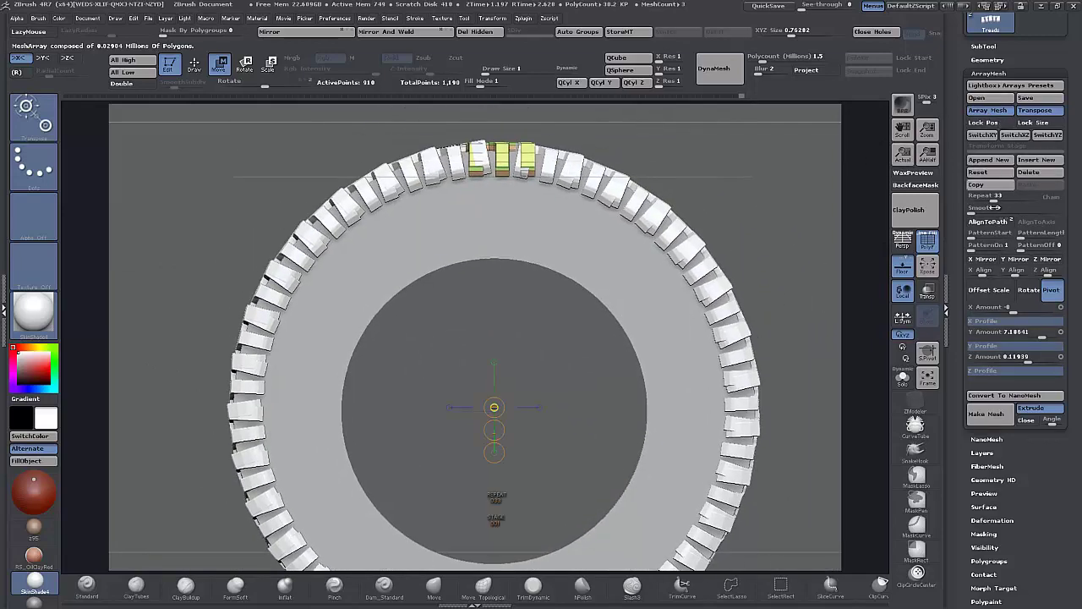
mouse_move(994, 197)
left_mouse_down()
mouse_move(1013, 201)
mouse_move(988, 201)
left_mouse_up()
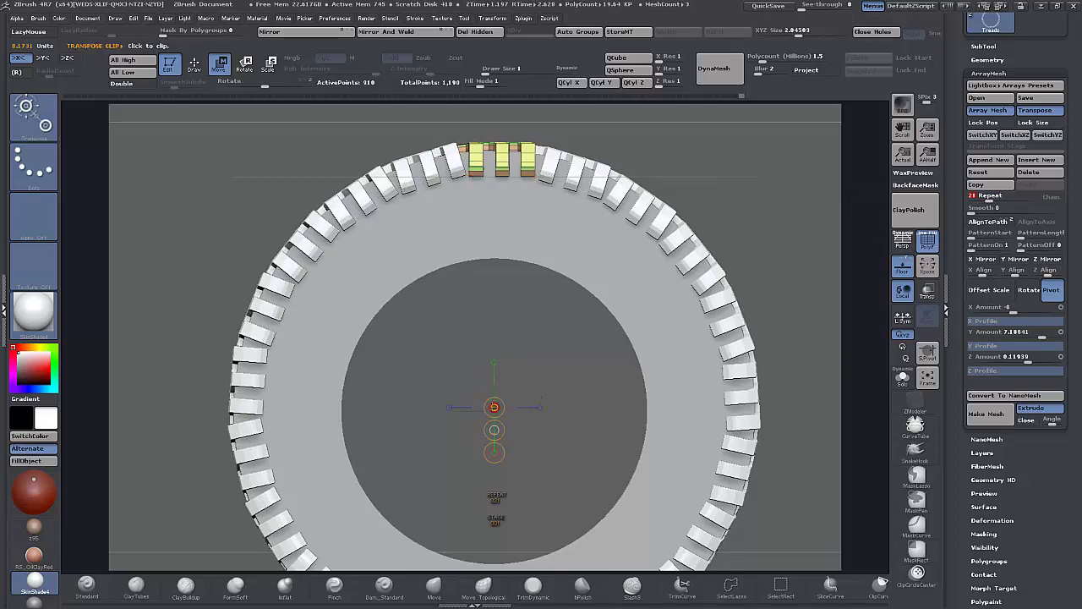
mouse_move(494, 408)
left_mouse_down()
mouse_move(502, 389)
mouse_move(508, 399)
mouse_move(495, 407)
left_mouse_up()
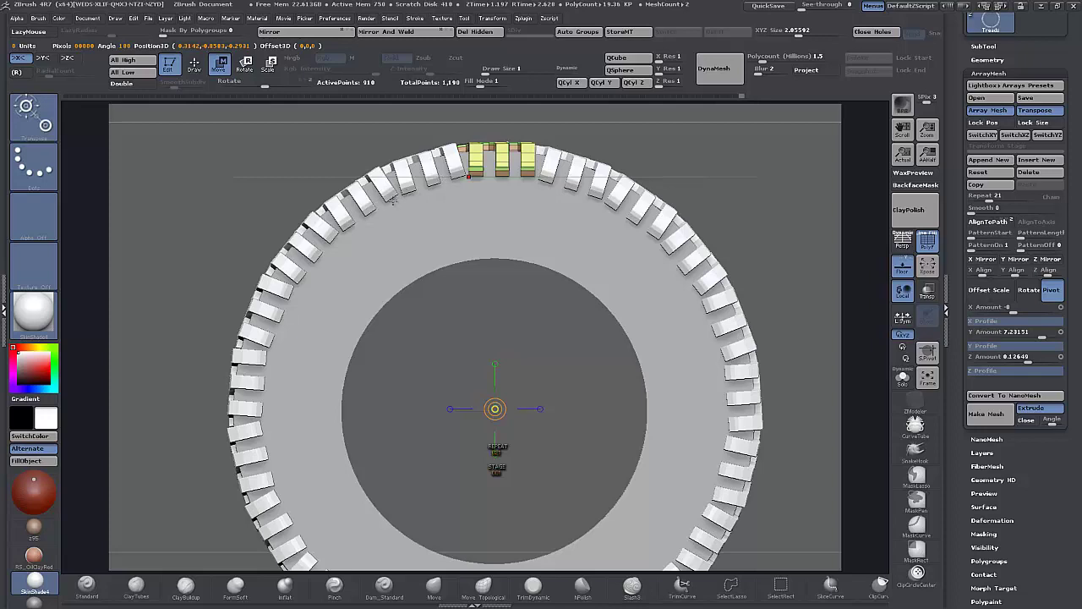
Mask the side section of the rightmost original tread and invert the mask so only that section is editable.
left_click_drag(708, 148, 717, 186, "alt")
left_click_drag(741, 152, 691, 236, "alt")
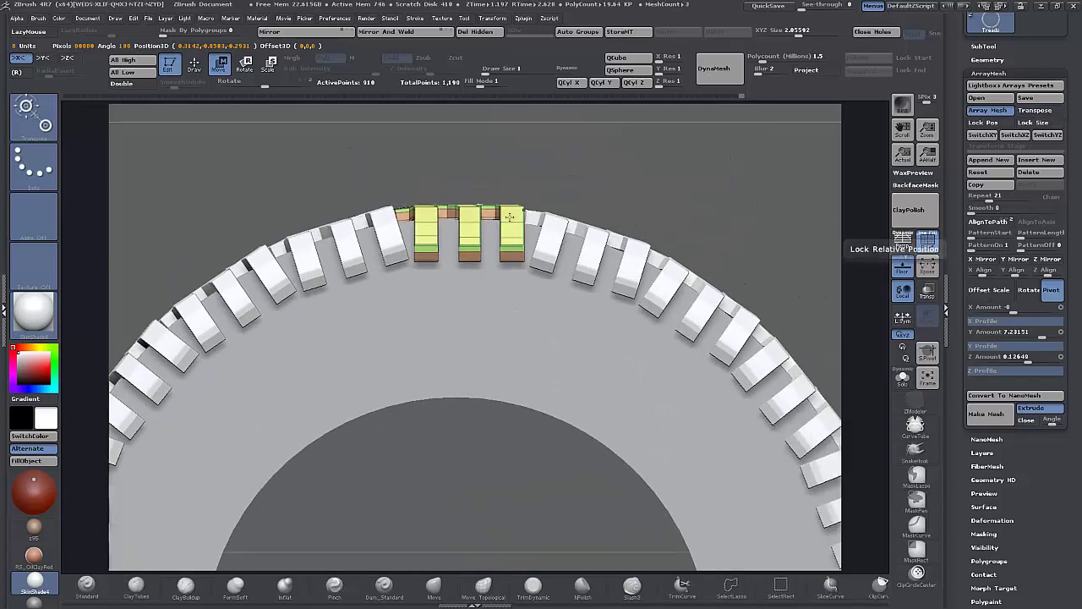
mouse_move(498, 183)
left_mouse_down()
mouse_move(519, 334)
mouse_move(538, 223)
left_mouse_up()
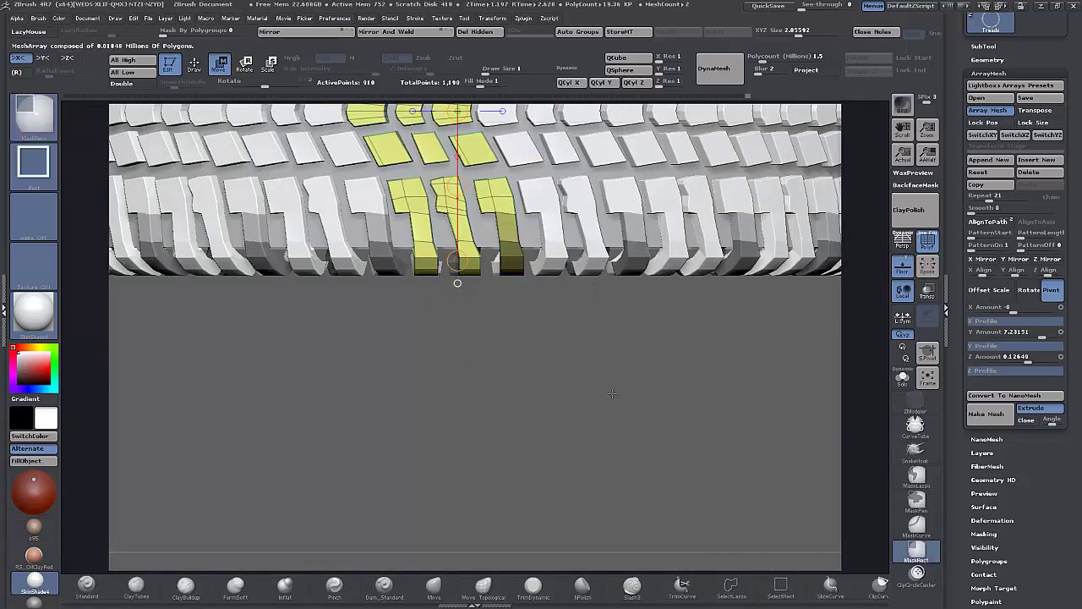
left_click(614, 394, "ctrl")
left_click_drag(614, 394, 578, 290)
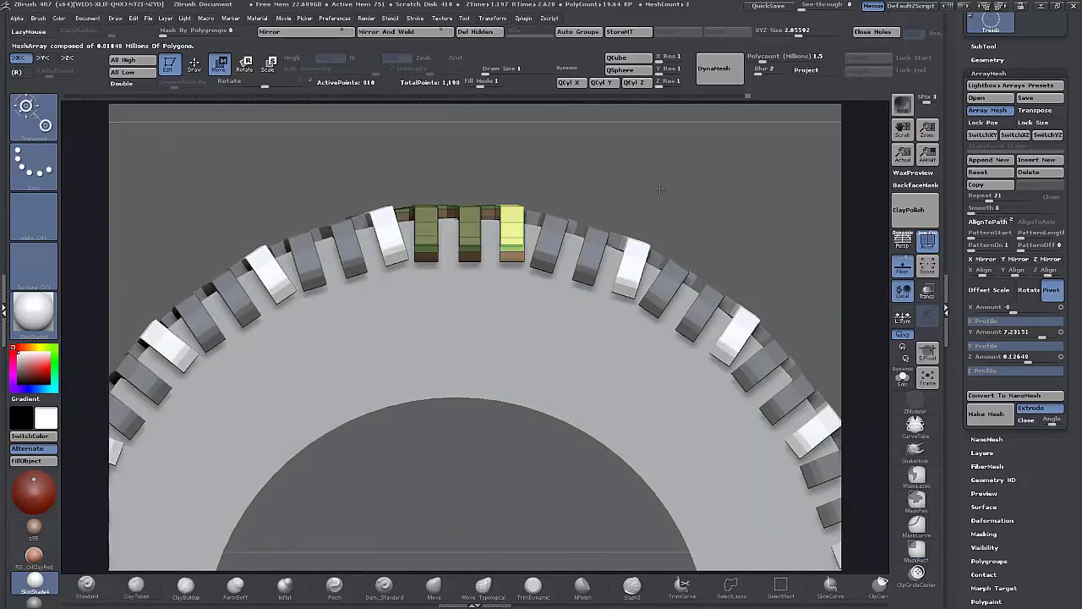
left_click_drag(659, 188, 666, 161)
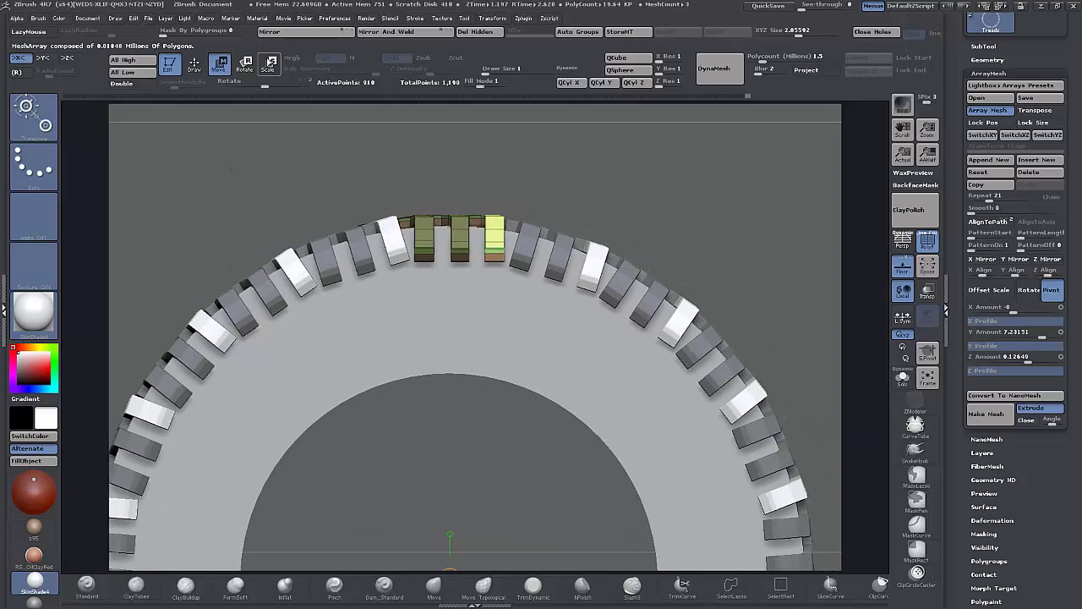
Rotate the unmasked right side block slightly and move it so it follows the curve of the tire.
key("r")
left_click_drag(504, 215, 505, 261)
mouse_move(625, 188)
left_mouse_down()
mouse_move(641, 262)
mouse_move(656, 186)
left_mouse_up()
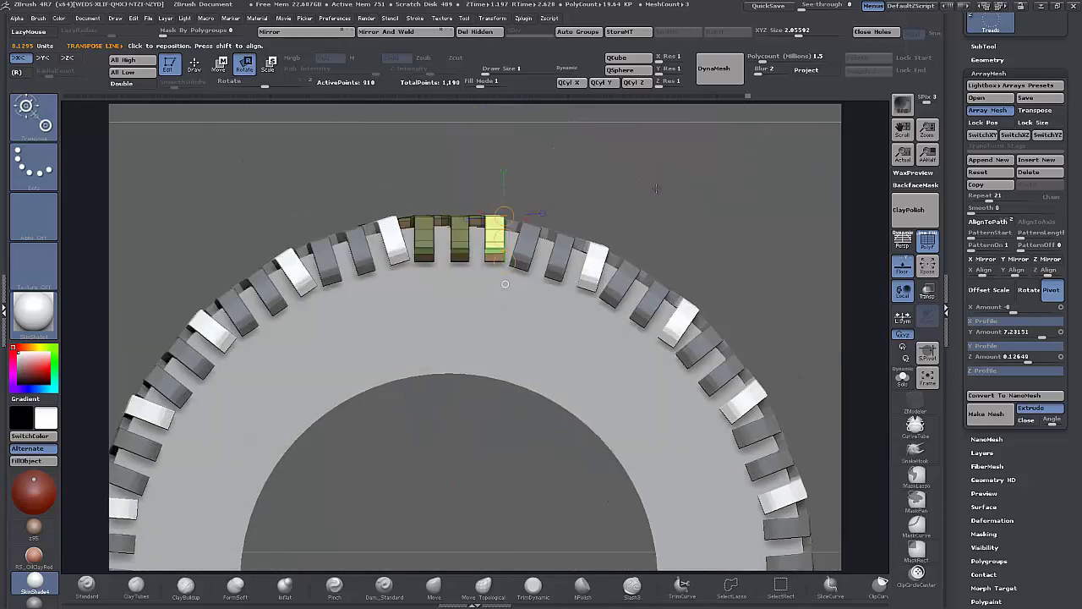
left_click_drag(518, 169, 499, 283, "alt")
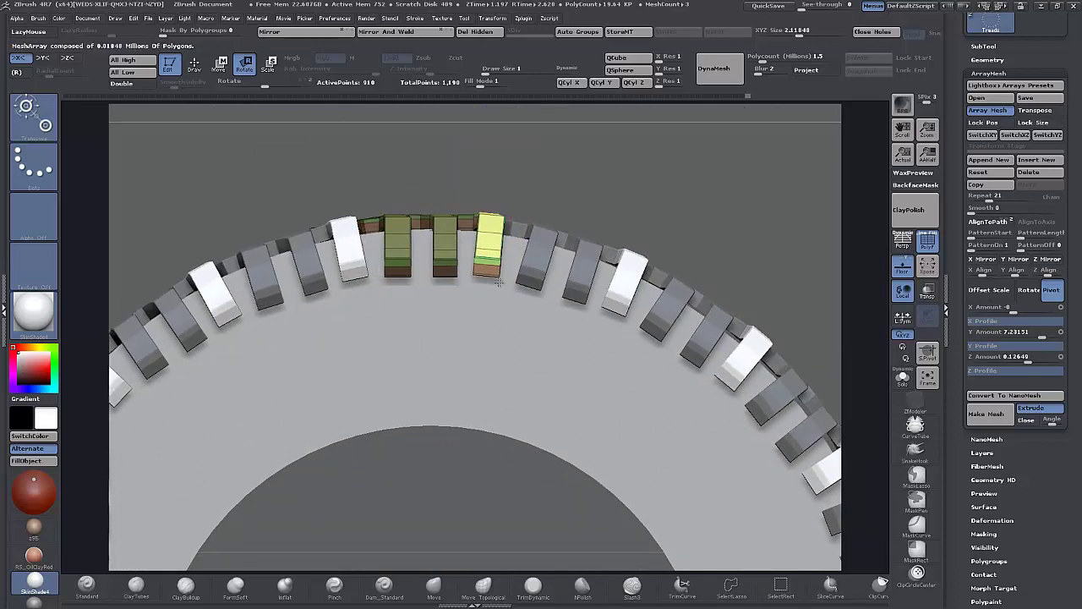
left_click(219, 64)
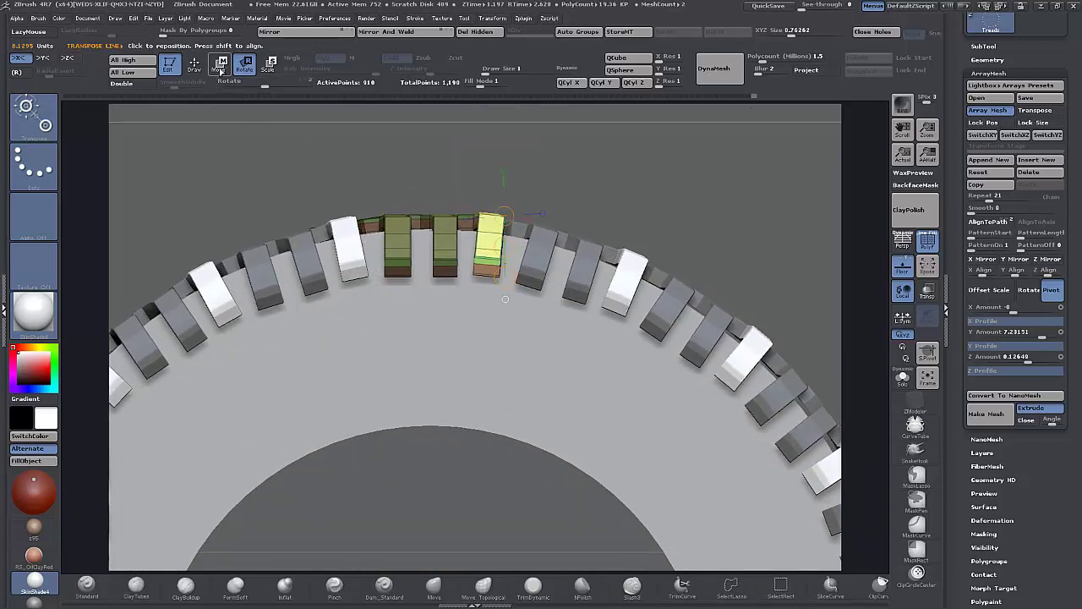
left_click(503, 246)
left_click_drag(506, 248, 506, 251)
Clear the mask, mask the leftmost original side block and invert the mask to isolate it.
left_click_drag(583, 159, 608, 293, "ctrl")
mouse_move(353, 311)
left_mouse_down("ctrl")
mouse_move(398, 265)
mouse_move(427, 212)
left_mouse_up("ctrl")
left_click_drag(427, 381, 431, 295)
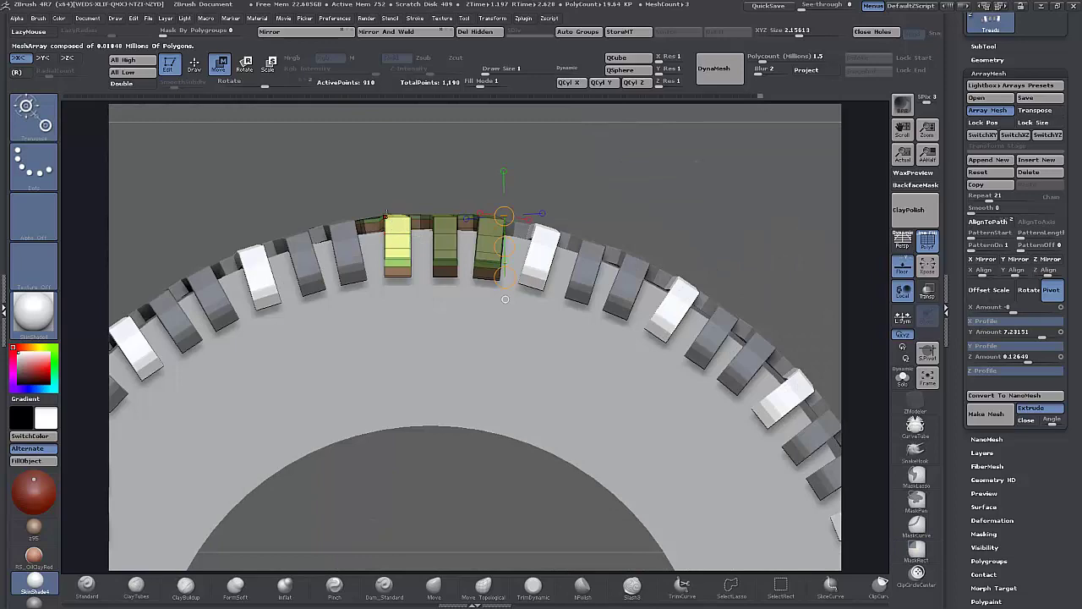
Rotate the isolated left side block slightly and move it to even out its spacing around the tire.
left_click(385, 213)
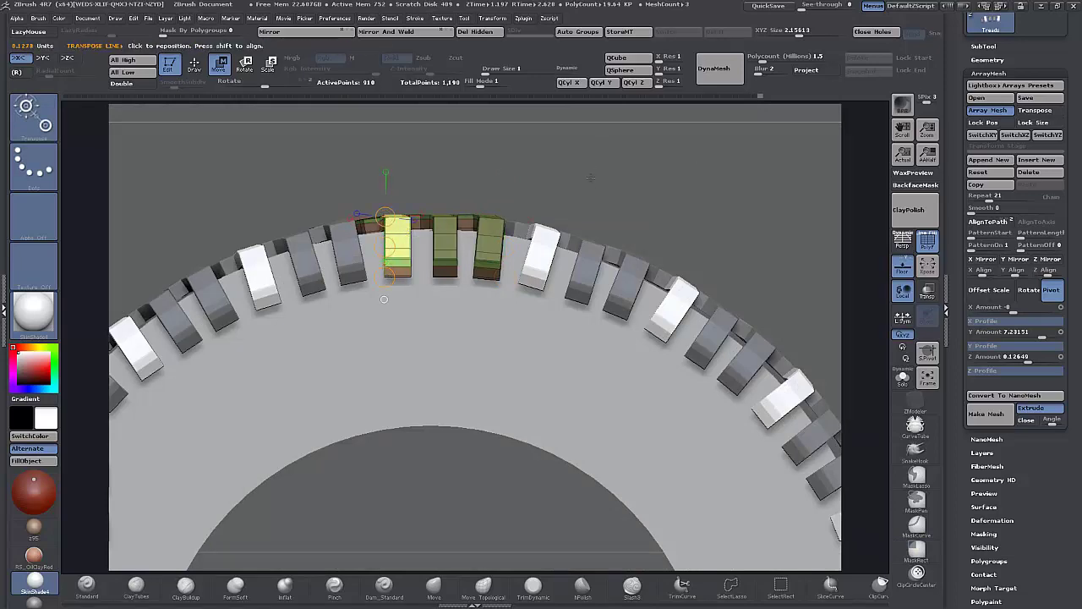
left_click_drag(591, 178, 623, 195)
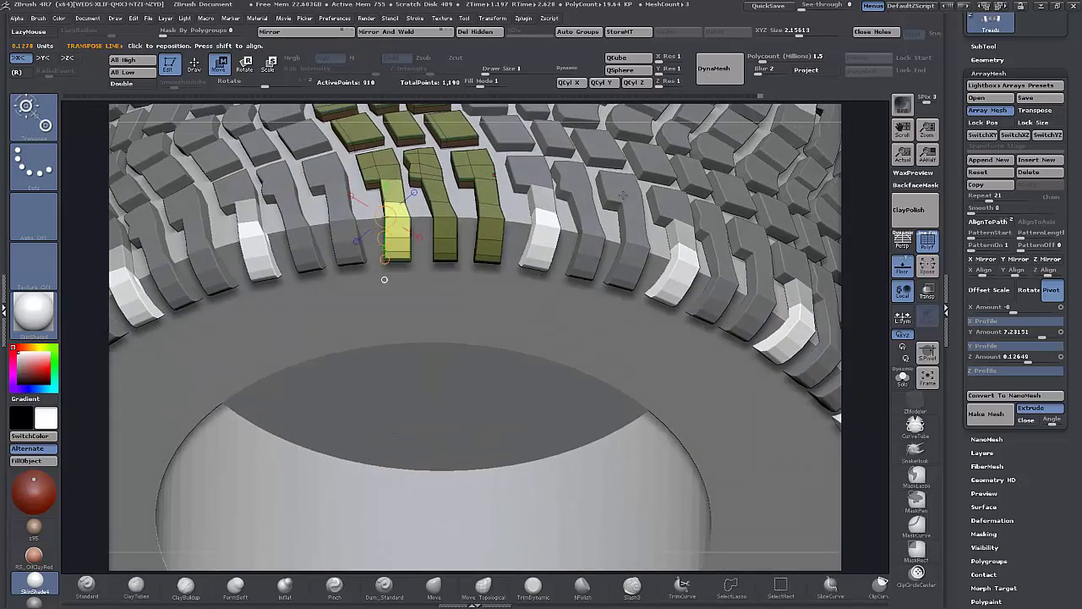
left_click_drag(865, 267, 863, 204)
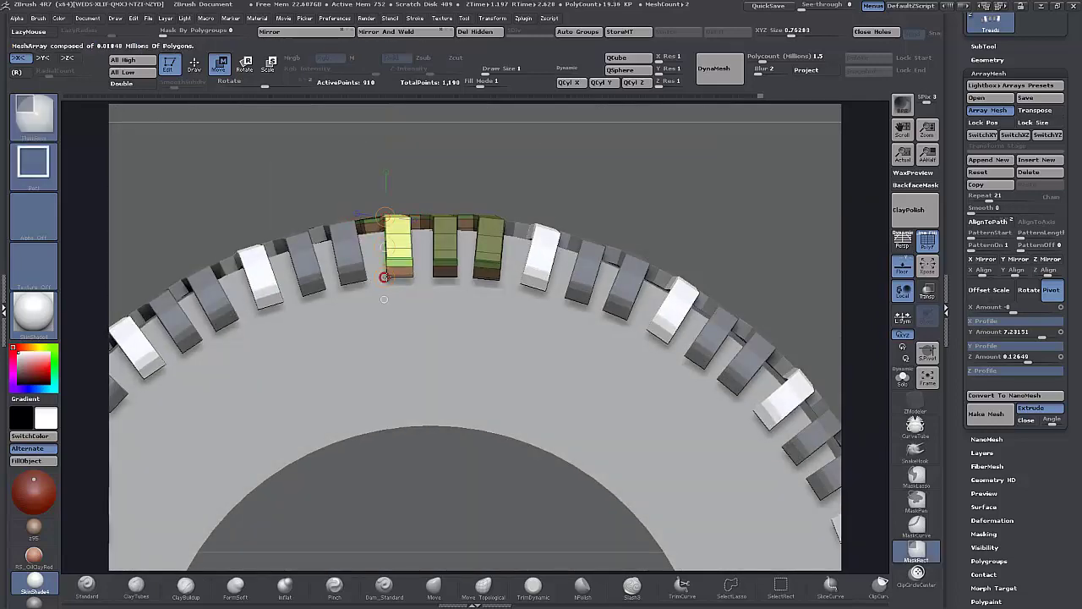
left_click(244, 64)
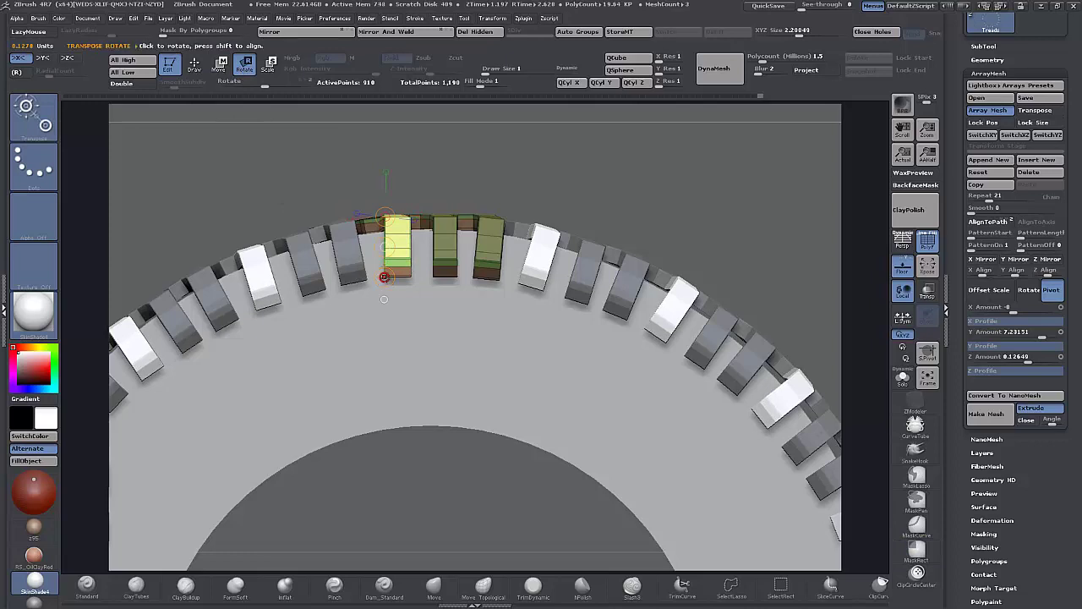
left_click_drag(385, 279, 389, 277)
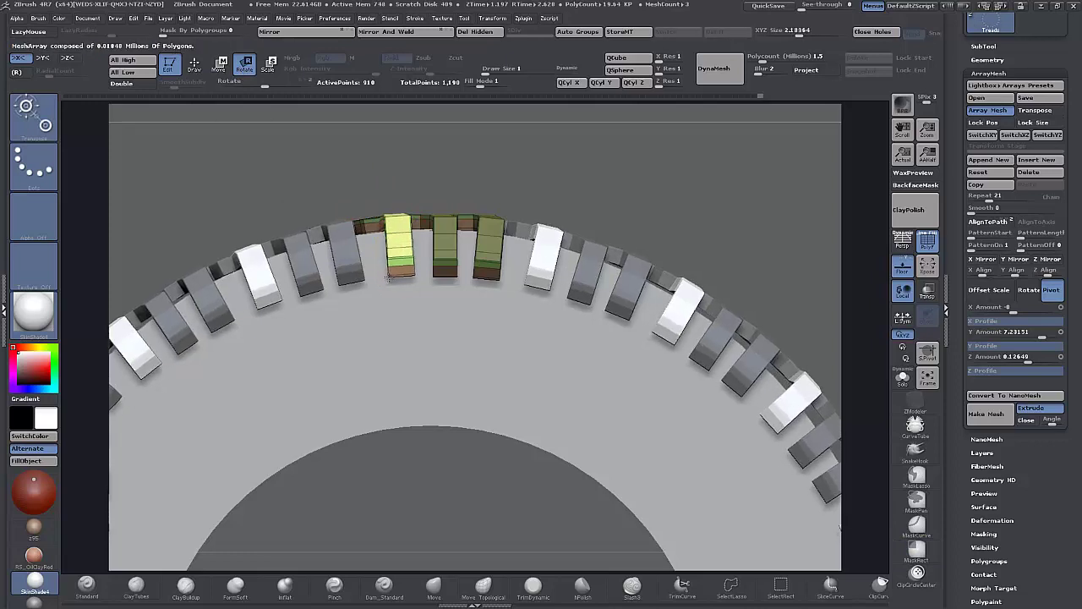
left_click_drag(389, 277, 389, 278)
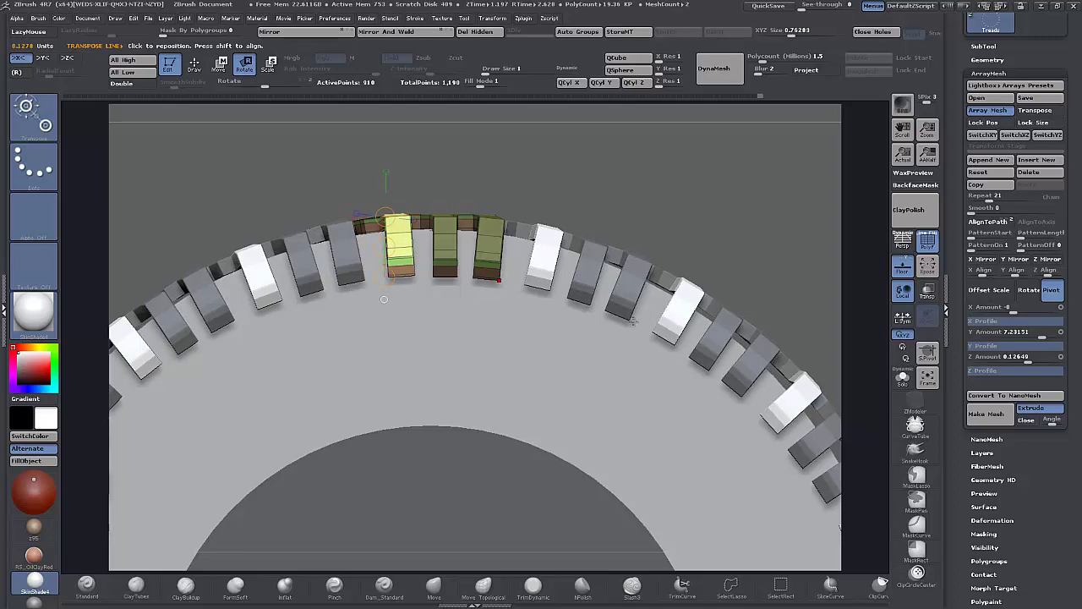
left_click(219, 64)
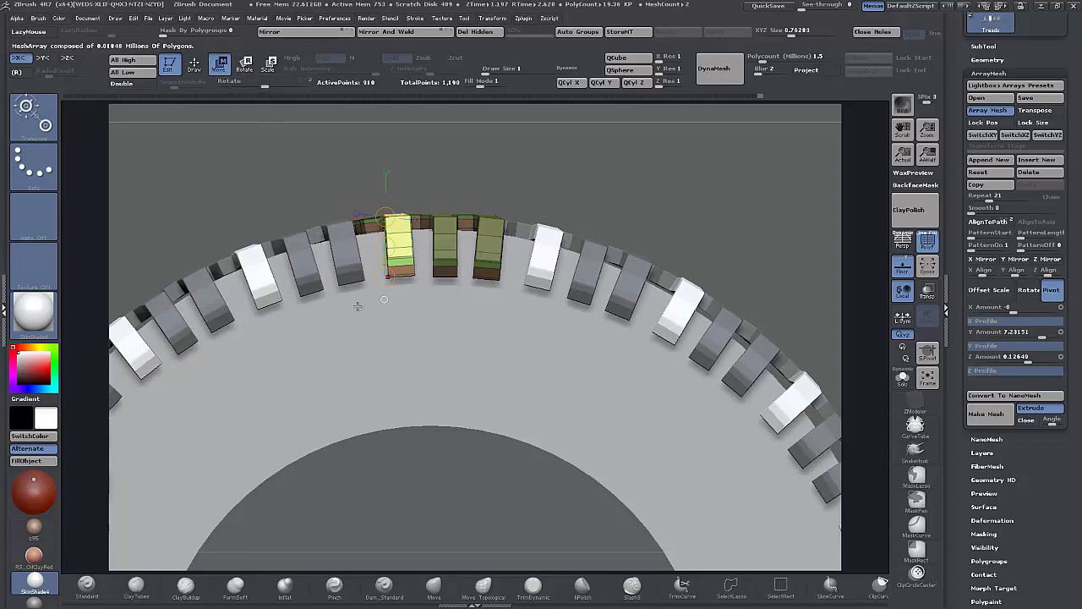
left_click_drag(383, 248, 387, 249)
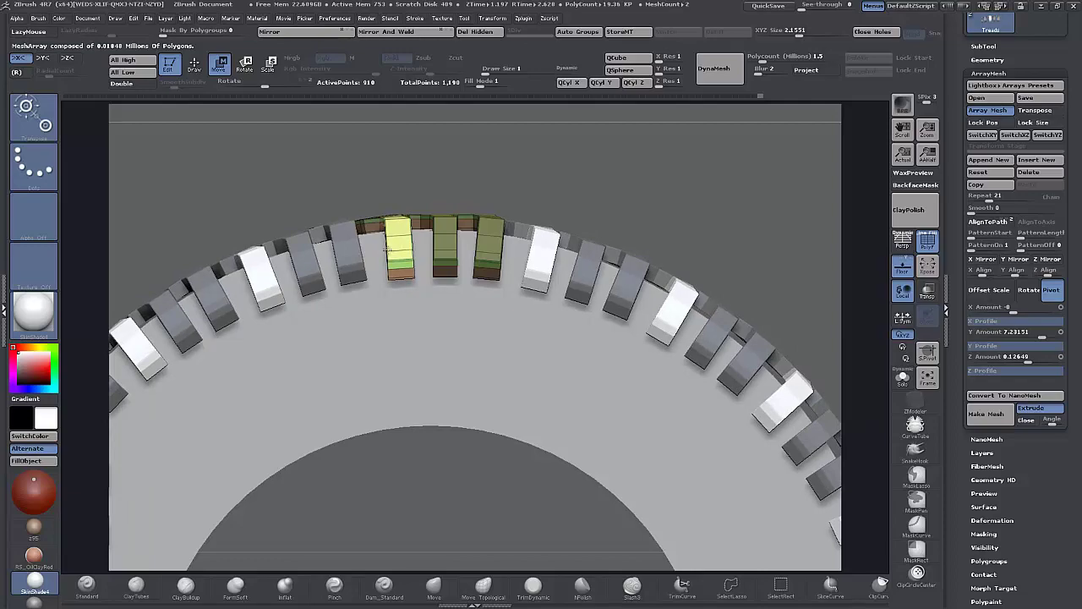
left_click_drag(387, 250, 387, 249)
Clear the mask, mask the middle original side block and invert the mask to isolate it.
left_click_drag(690, 198, 548, 316, "ctrl")
mouse_move(423, 300)
left_mouse_down()
mouse_move(341, 277)
mouse_move(426, 297)
left_mouse_up()
left_click_drag(418, 337, 467, 214, "ctrl")
left_click(505, 387, "ctrl")
left_click_drag(505, 387, 500, 296)
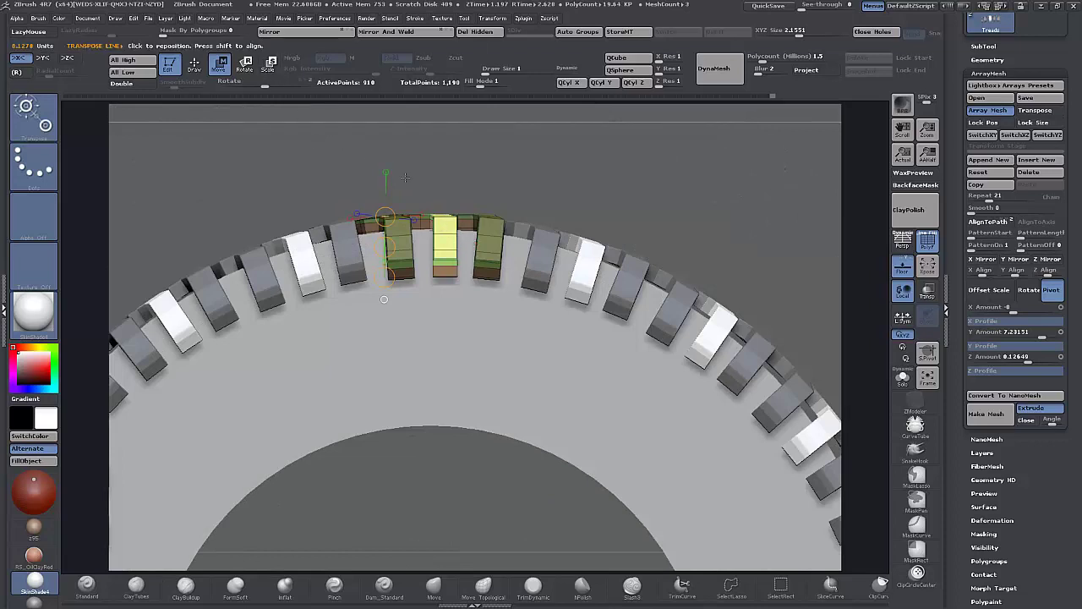
Rotate the isolated middle side block slightly and nudge it sideways to even out the gaps between neighbouring treads.
key("r")
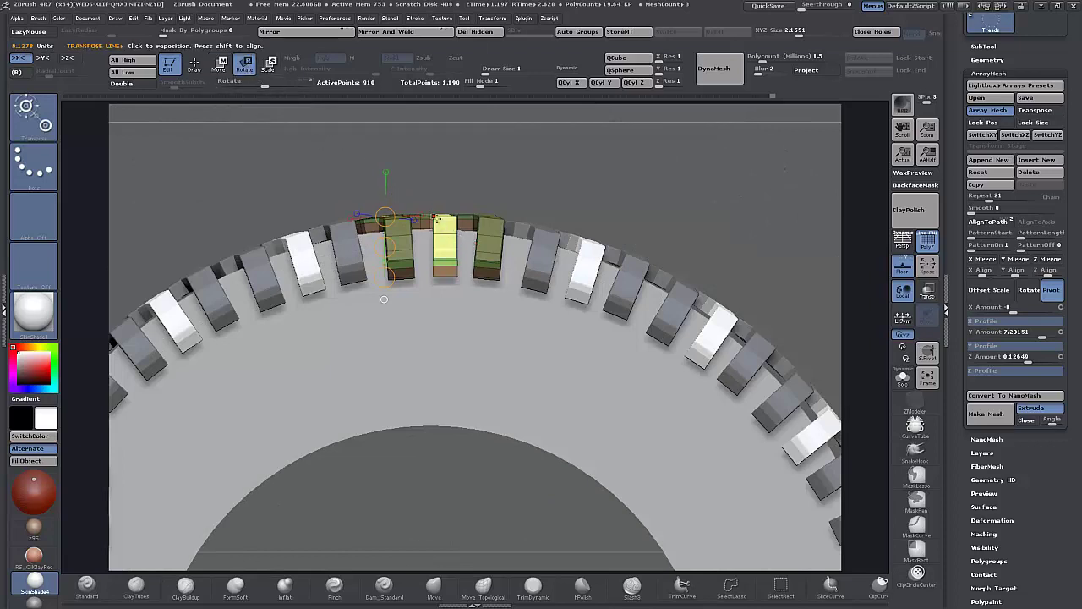
left_click_drag(438, 218, 436, 278)
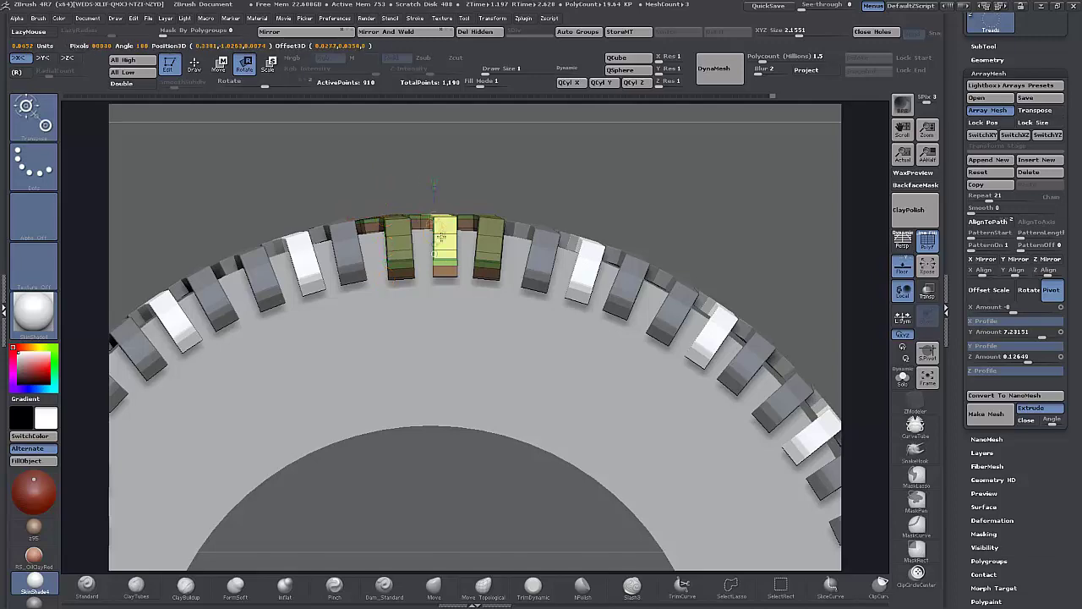
mouse_move(519, 181)
left_mouse_down()
mouse_move(525, 245)
mouse_move(534, 176)
left_mouse_up()
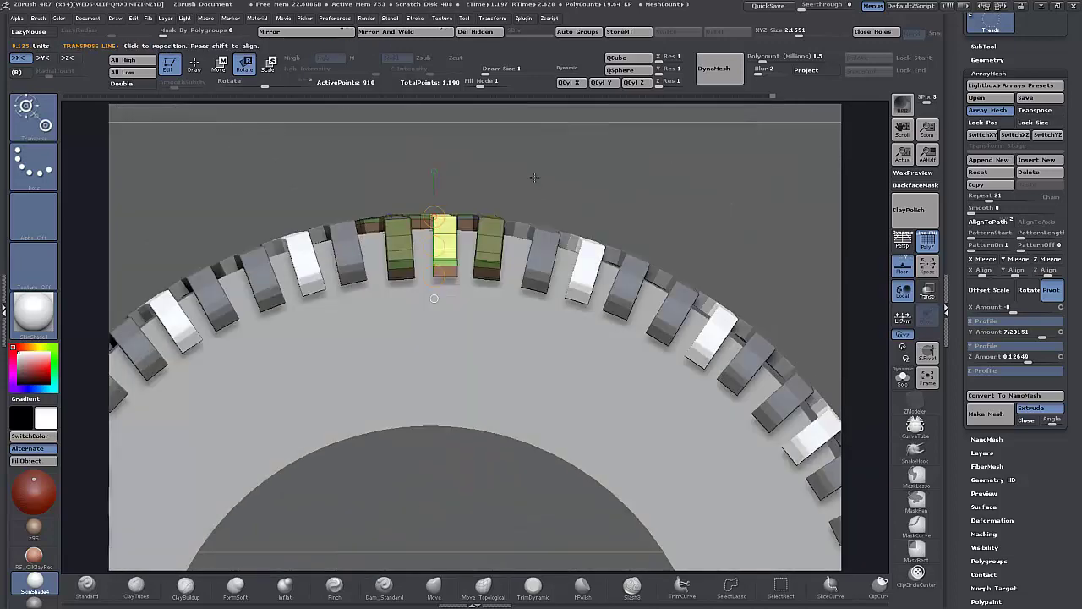
left_click_drag(433, 277, 431, 280)
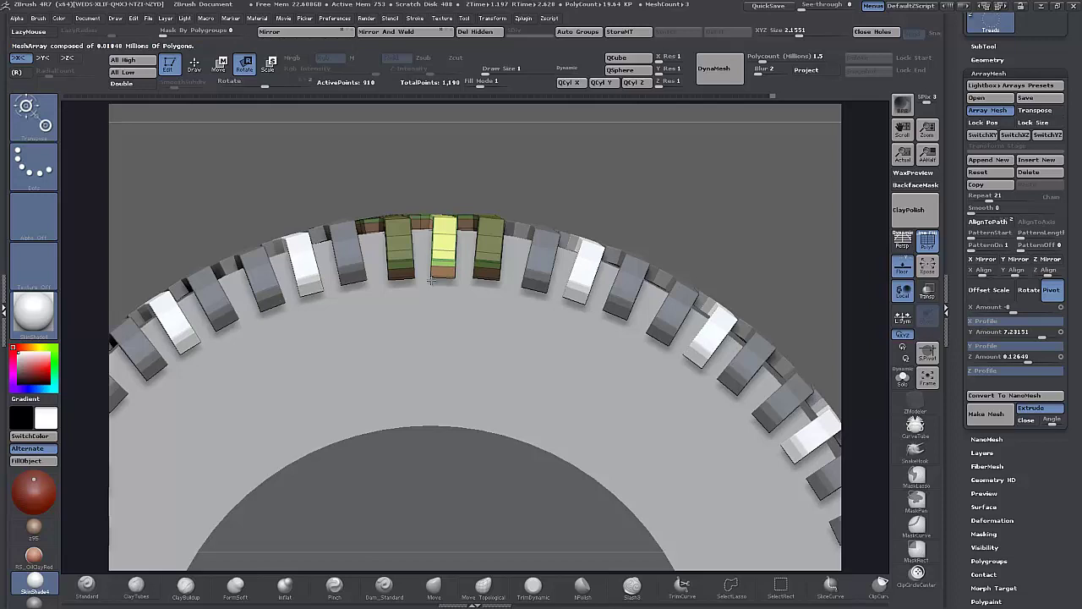
left_click_drag(431, 281, 431, 280)
key("w")
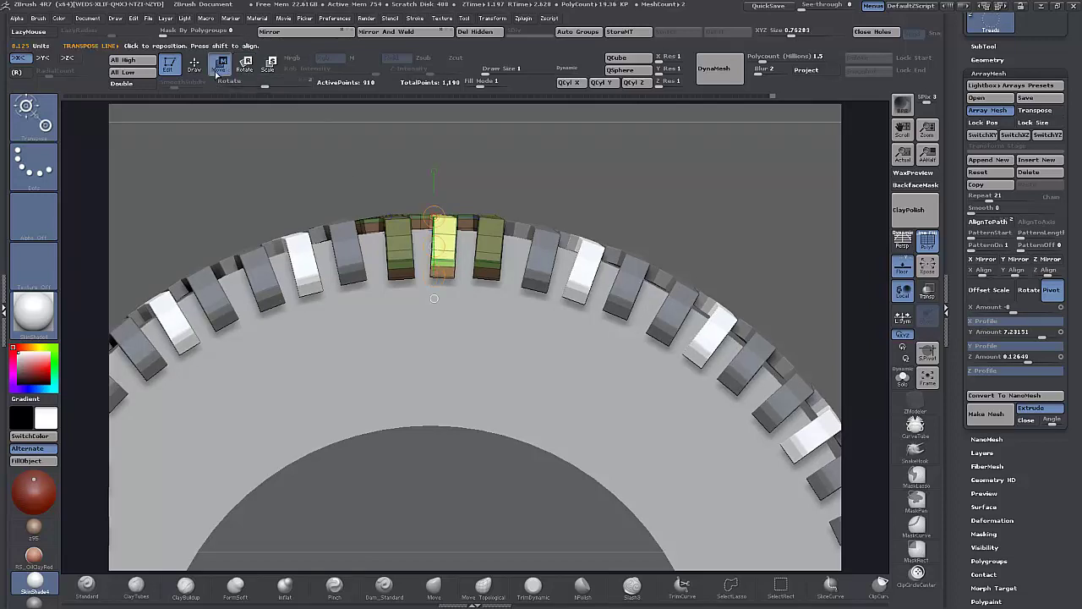
left_click_drag(434, 245, 434, 245)
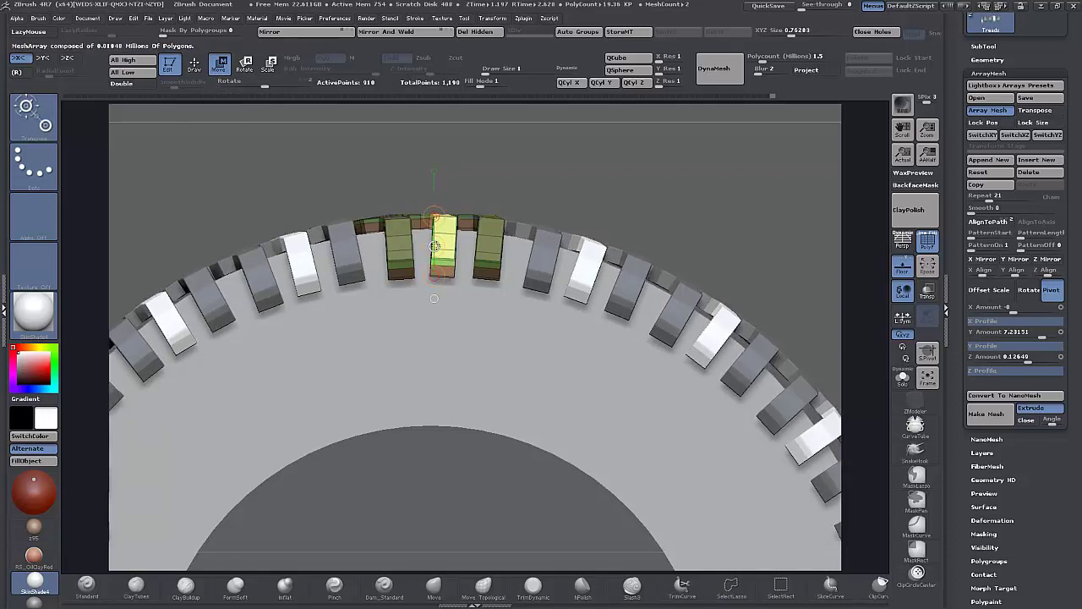
Enable Transpose for the ArrayMesh and shift the tread ring's center to a Y Amount of about 6.9 and Z Amount of 0.1.
left_click_drag(732, 225, 744, 140, "alt")
left_click_drag(721, 318, 781, 271)
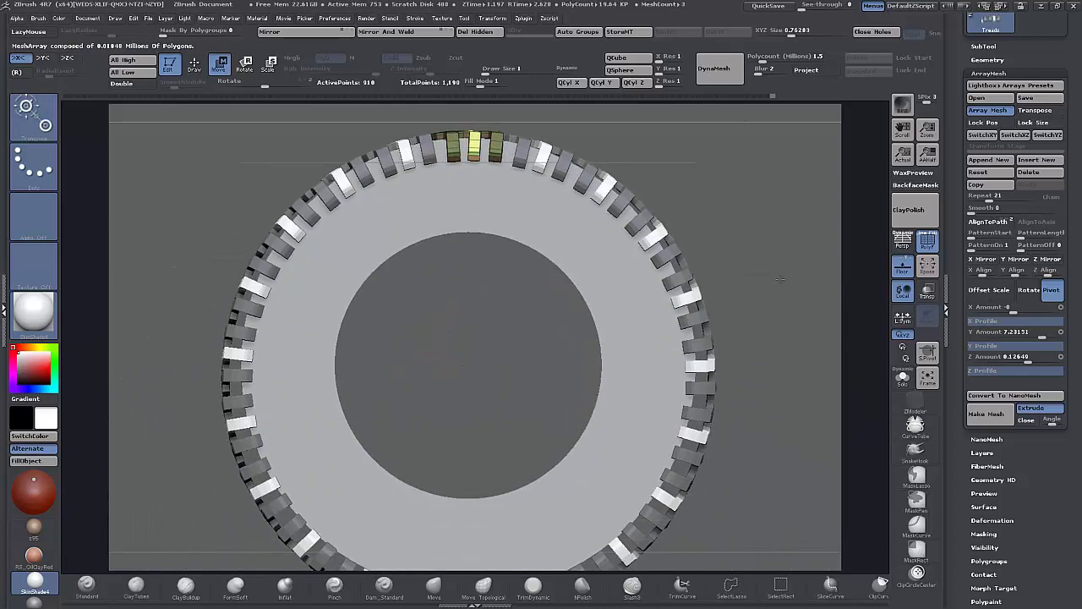
left_click(1034, 109)
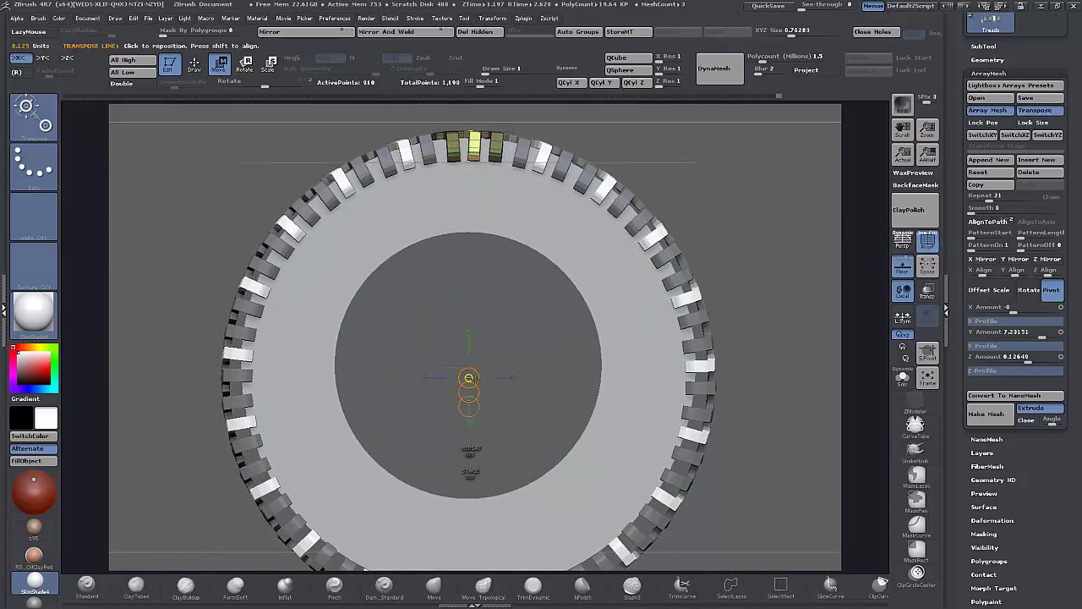
left_click_drag(469, 379, 466, 368)
left_click_drag(762, 492, 763, 465, "alt")
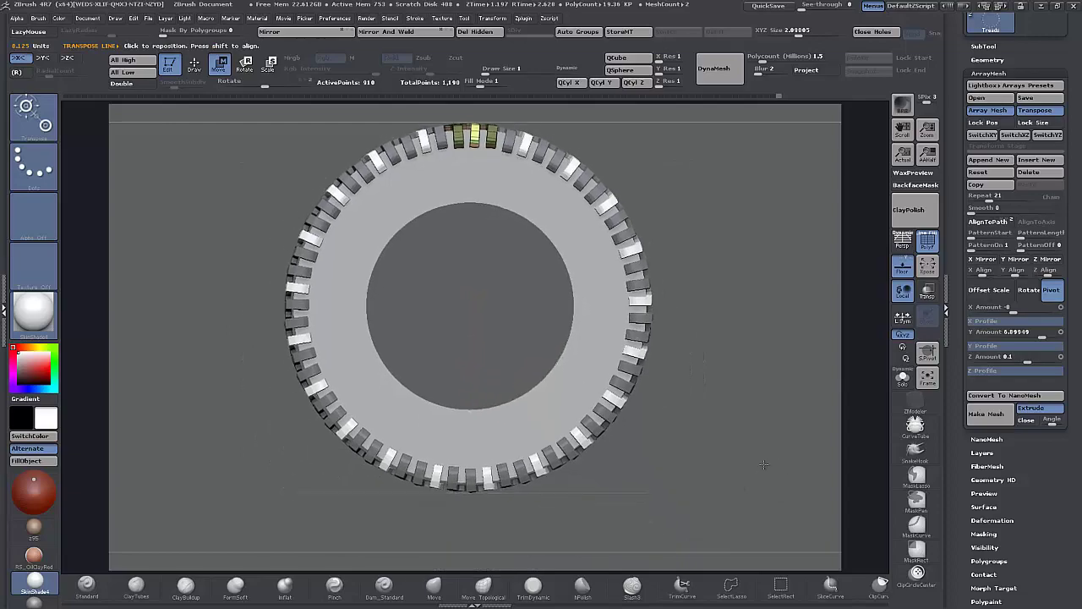
left_click_drag(721, 427, 704, 348)
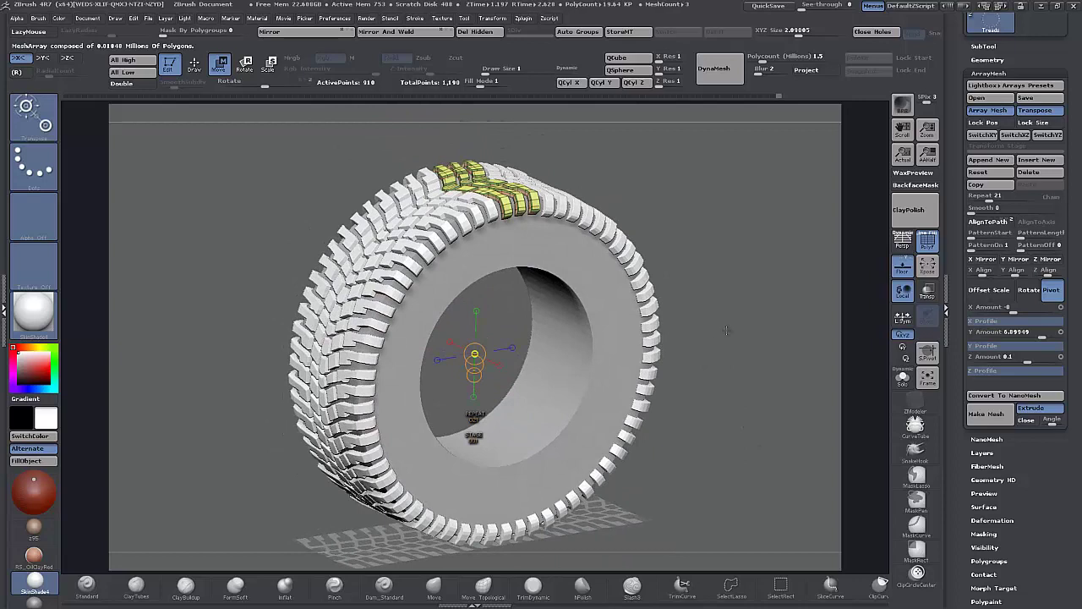
left_click_drag(750, 283, 721, 324)
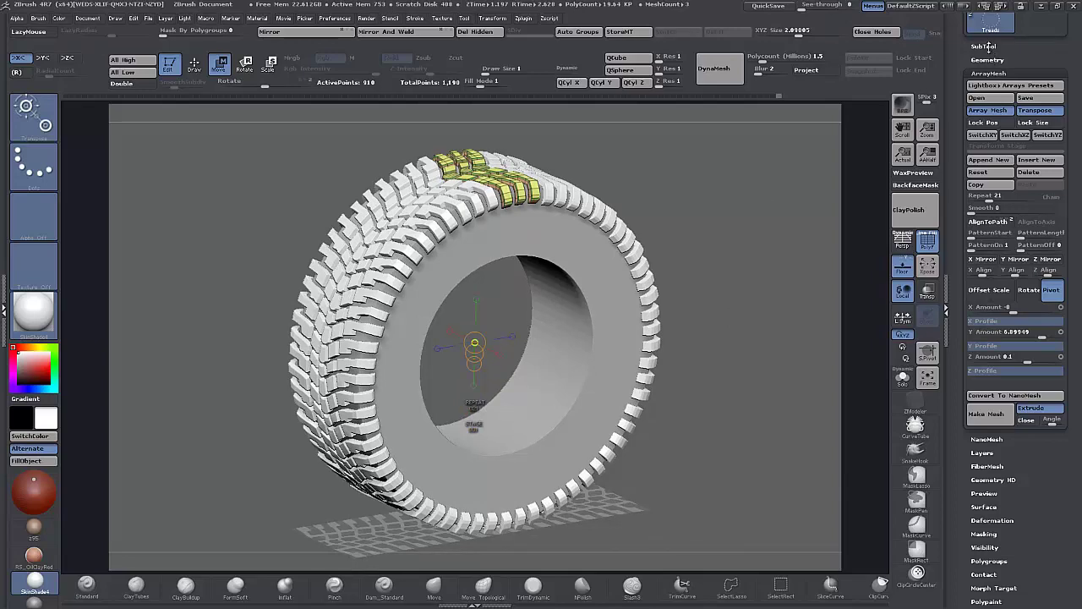
Duplicate the Treads subtool and rename the original one Treads-Nano.
left_click(987, 47)
mouse_move(1015, 73)
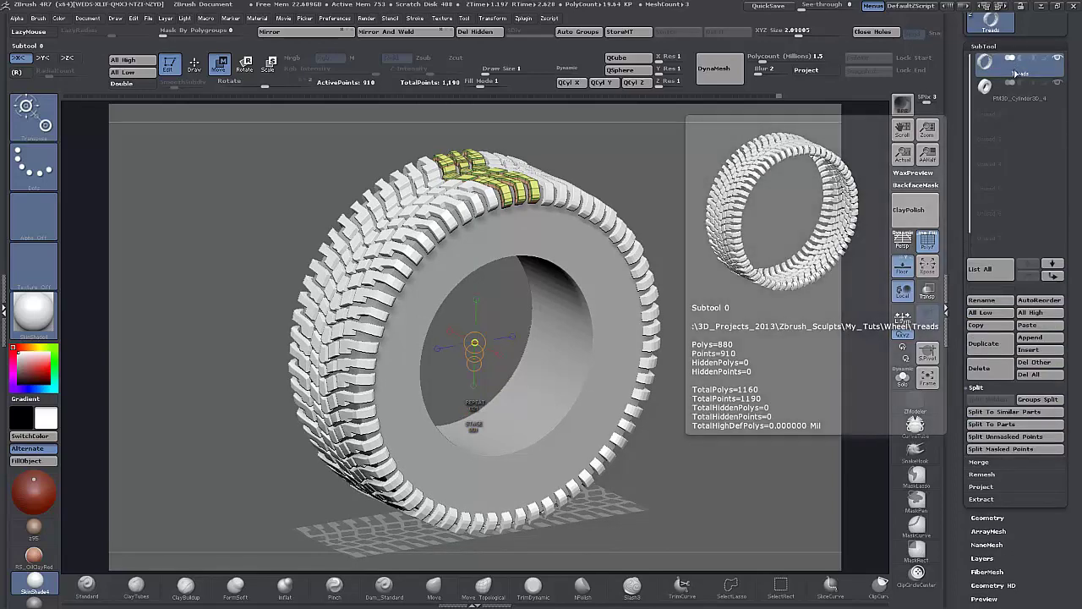
left_click(989, 343)
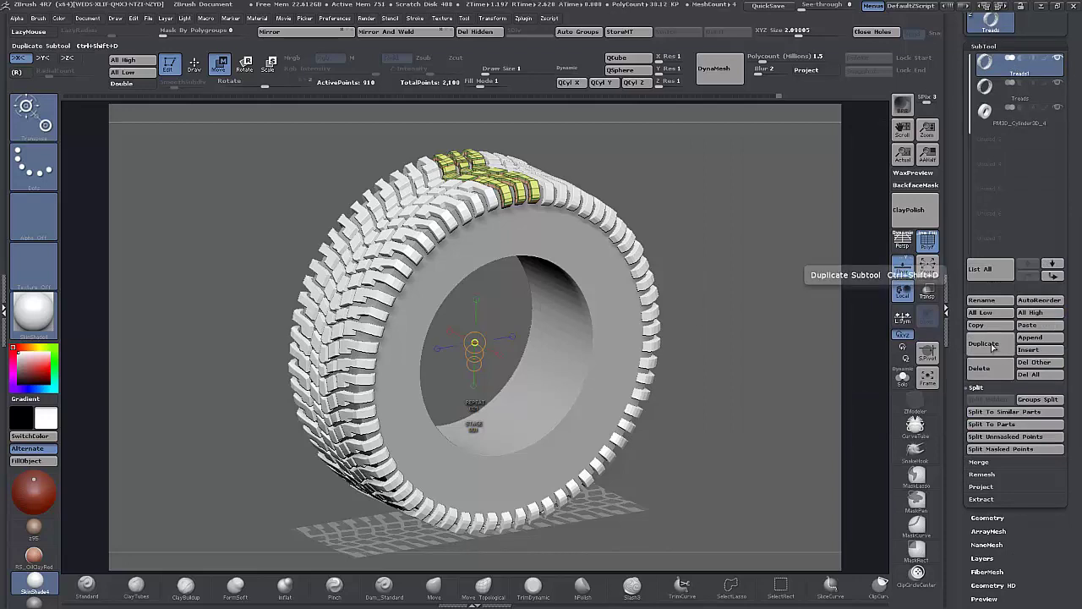
left_click(993, 98)
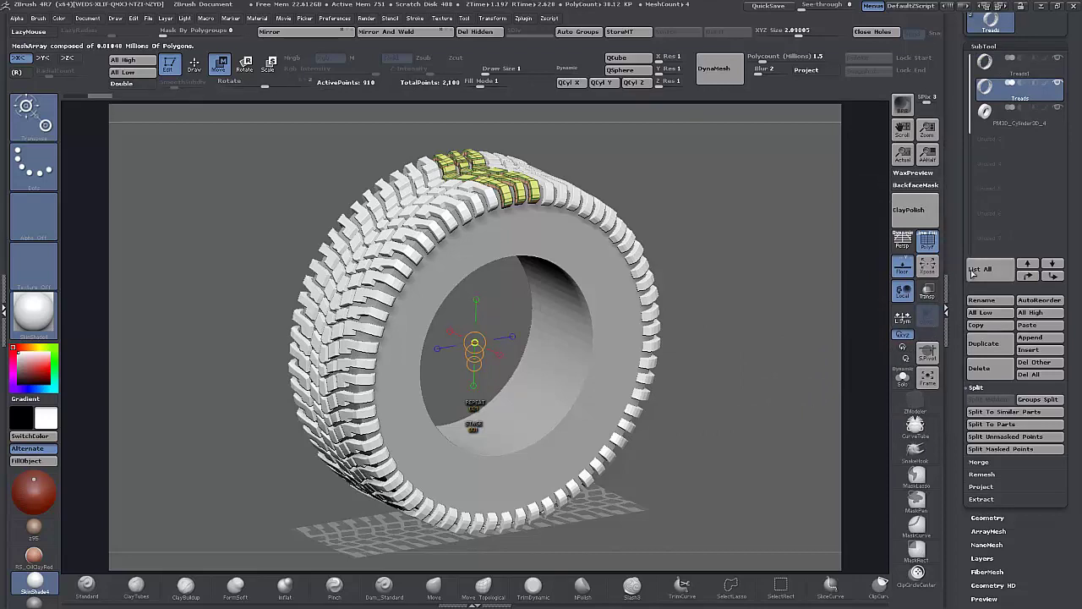
left_click(990, 300)
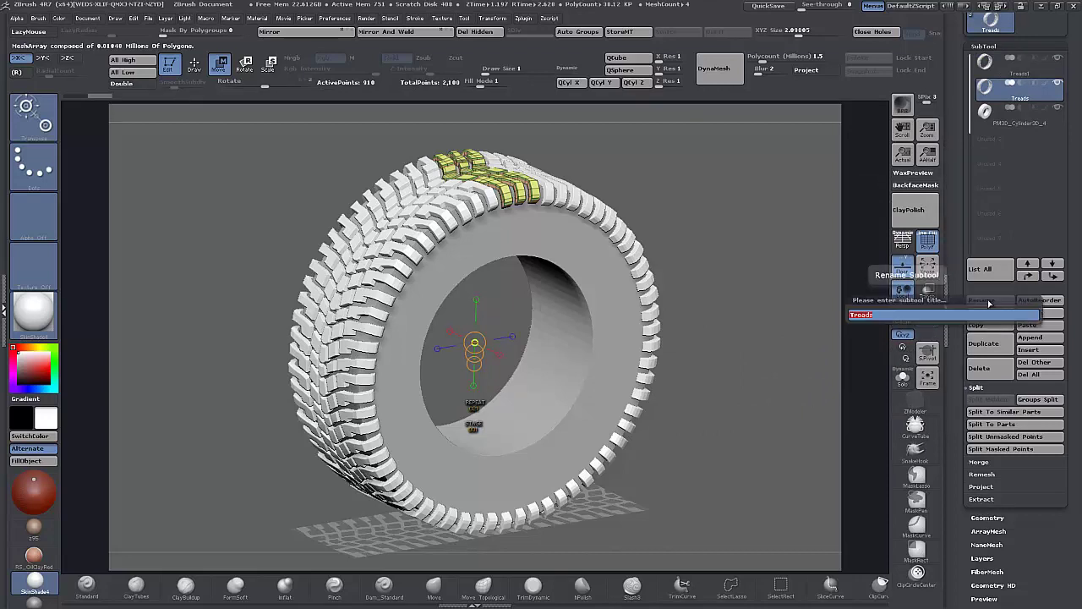
left_click(923, 315)
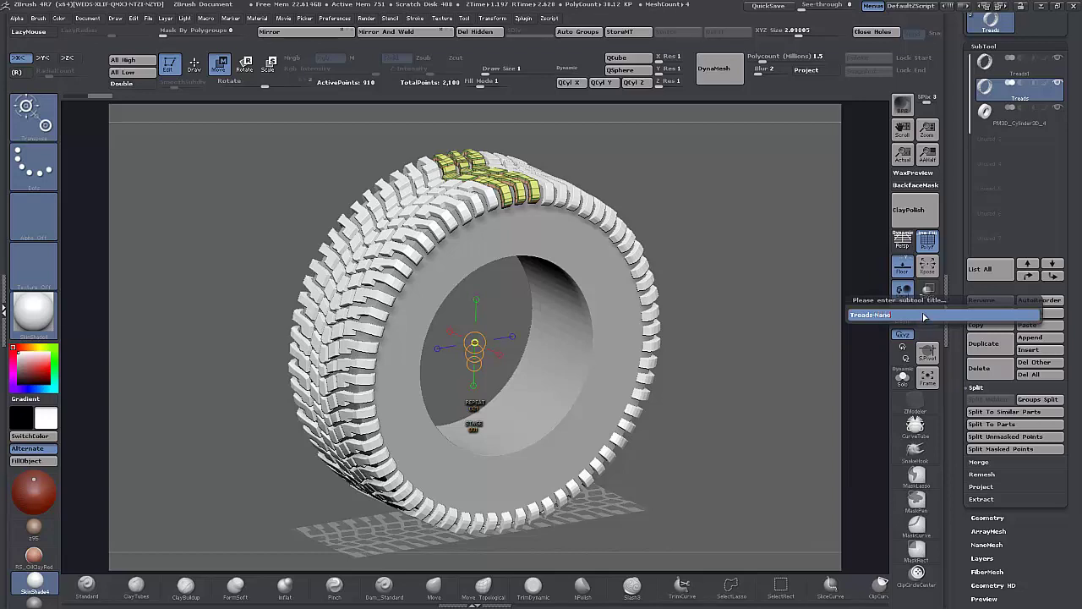
key("Return")
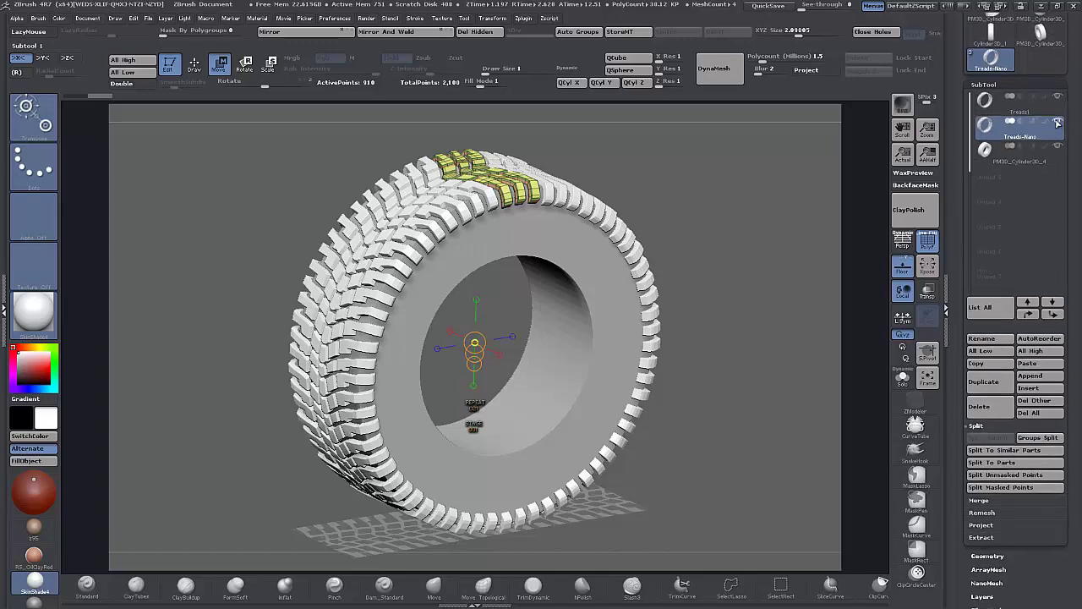
Hide the Treads-Nano subtool and make Treads1 the active subtool, keeping the cylinder visible.
left_click(1057, 125)
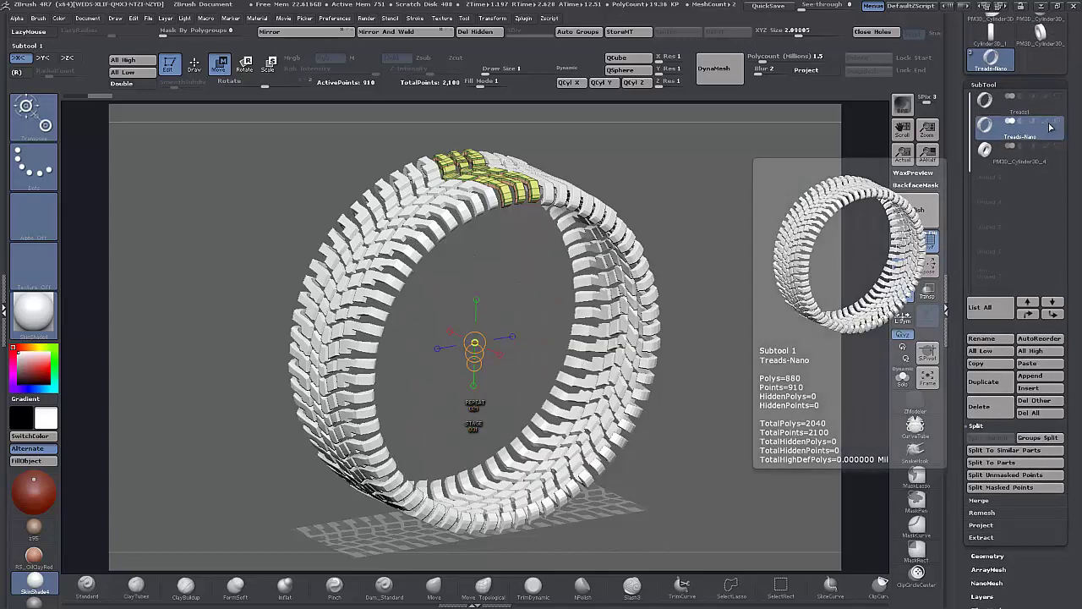
left_click(1056, 99)
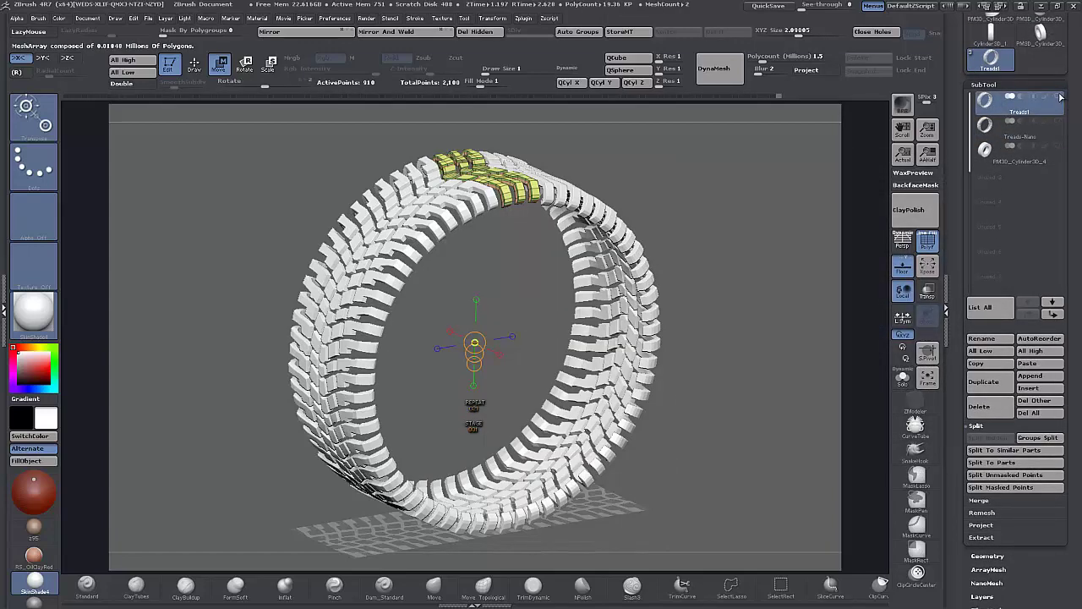
left_click(1056, 149)
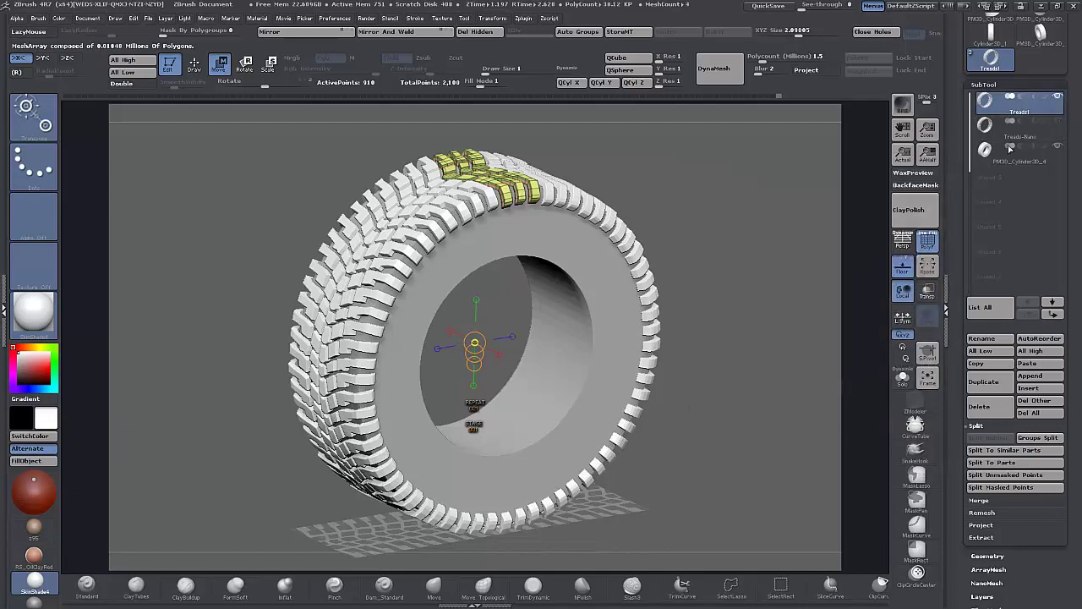
Turn off Extrude in the ArrayMesh settings of Treads1 and convert the array to real geometry with Make Mesh.
left_click_drag(791, 229, 787, 314)
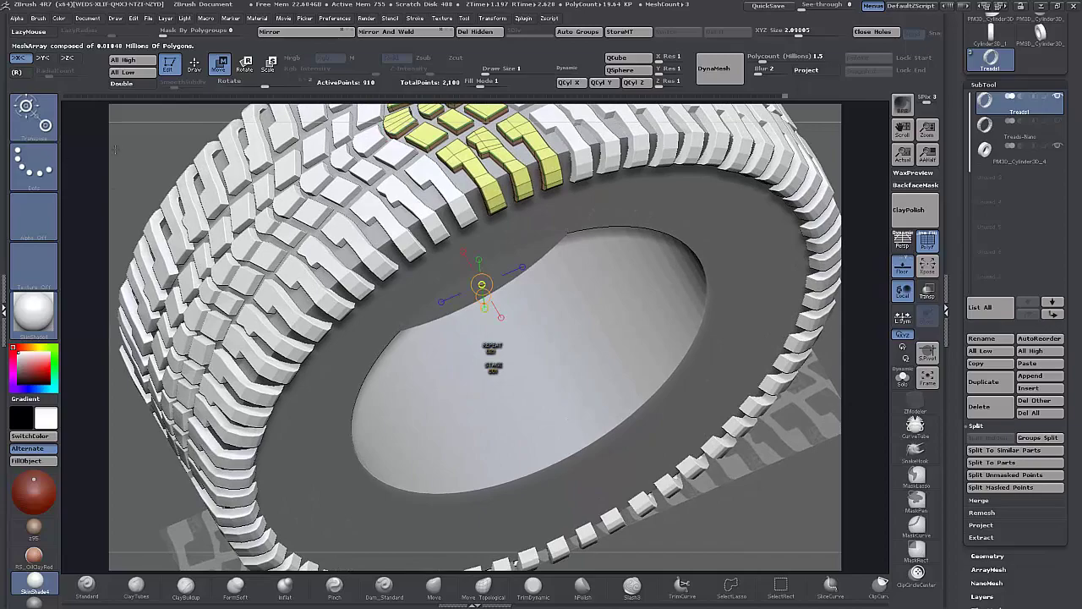
left_click_drag(115, 150, 173, 296)
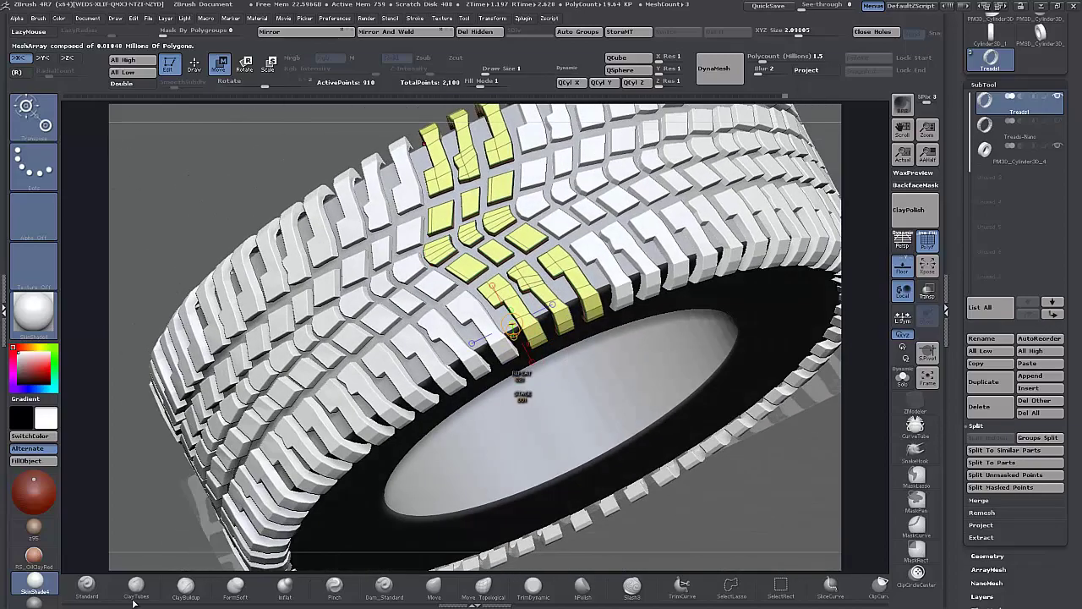
left_click_drag(138, 505, 140, 436)
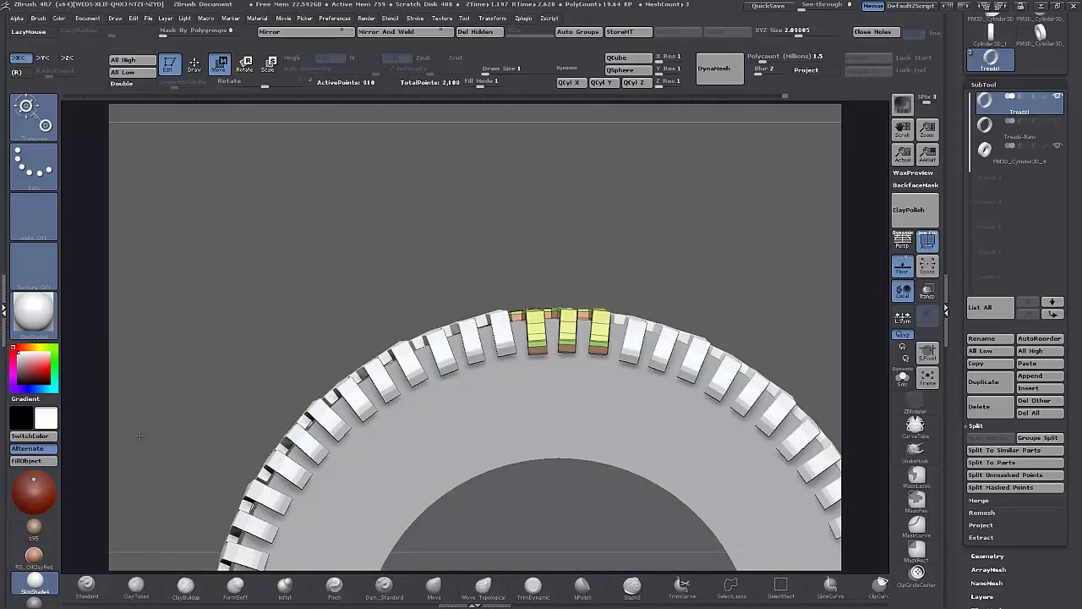
left_click_drag(703, 271, 655, 123)
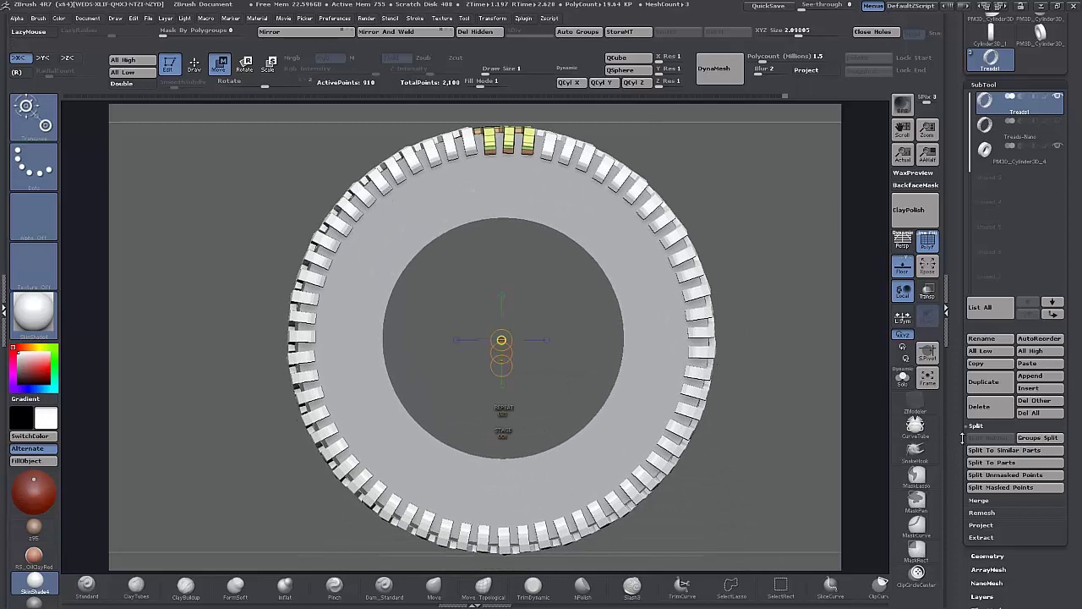
scroll(958, 438, "down", 3)
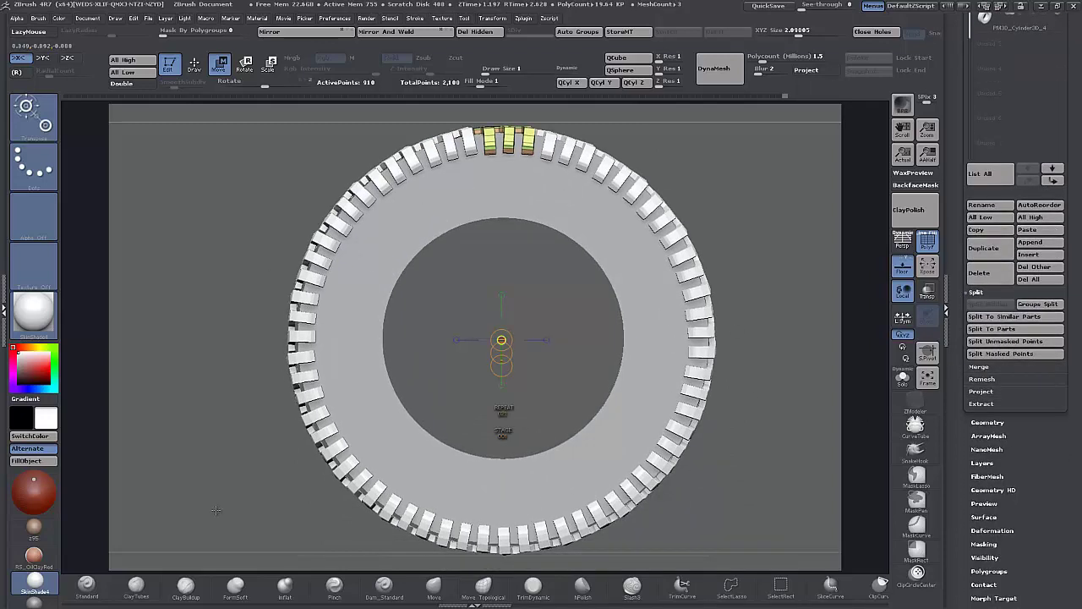
scroll(959, 448, "up", 1)
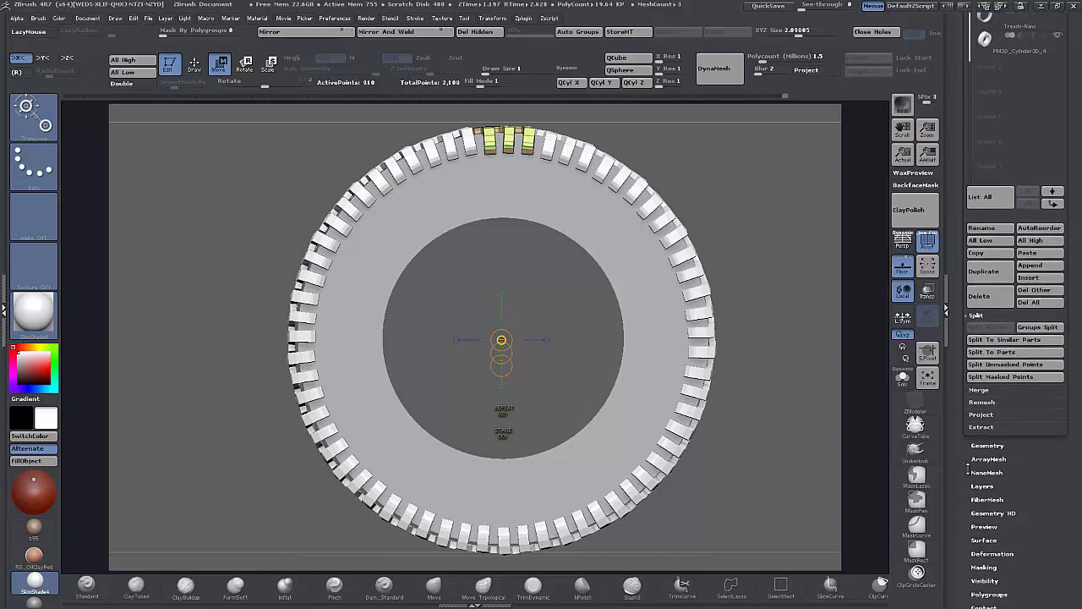
left_click(988, 453)
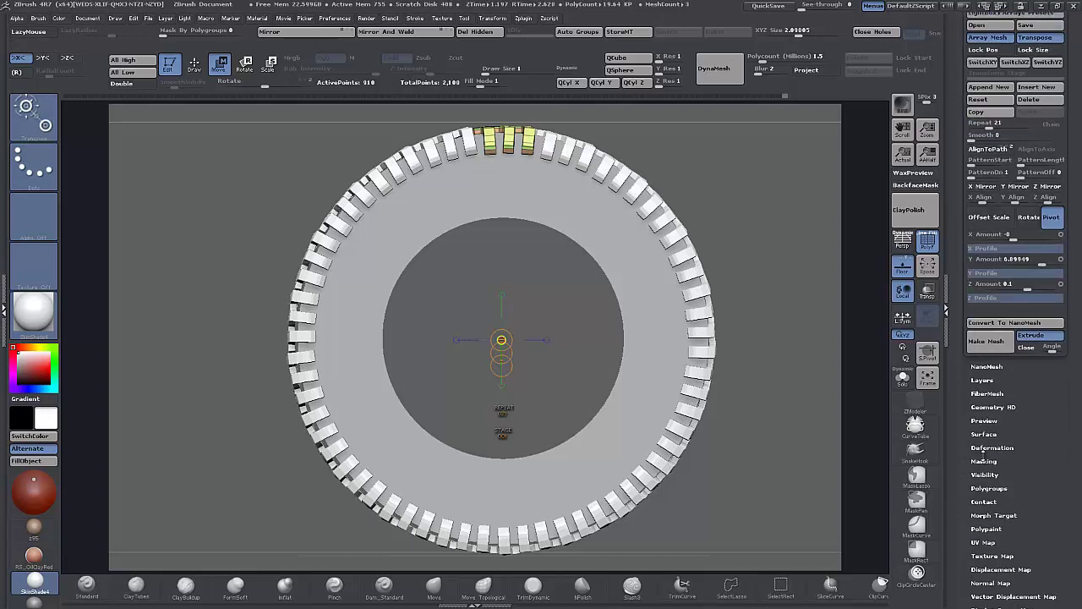
left_click(1028, 344)
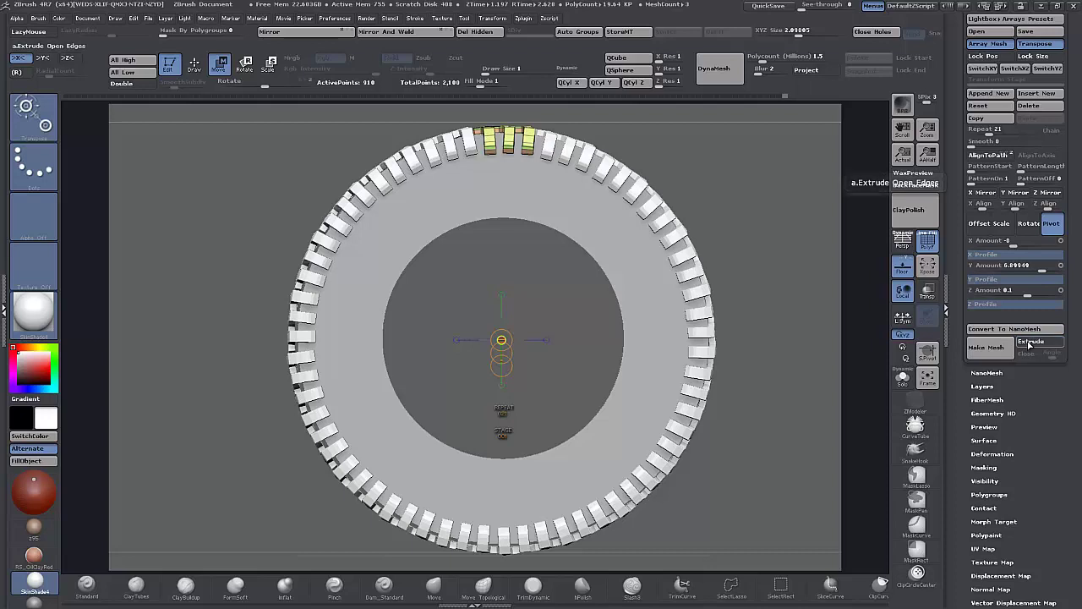
left_click(987, 348)
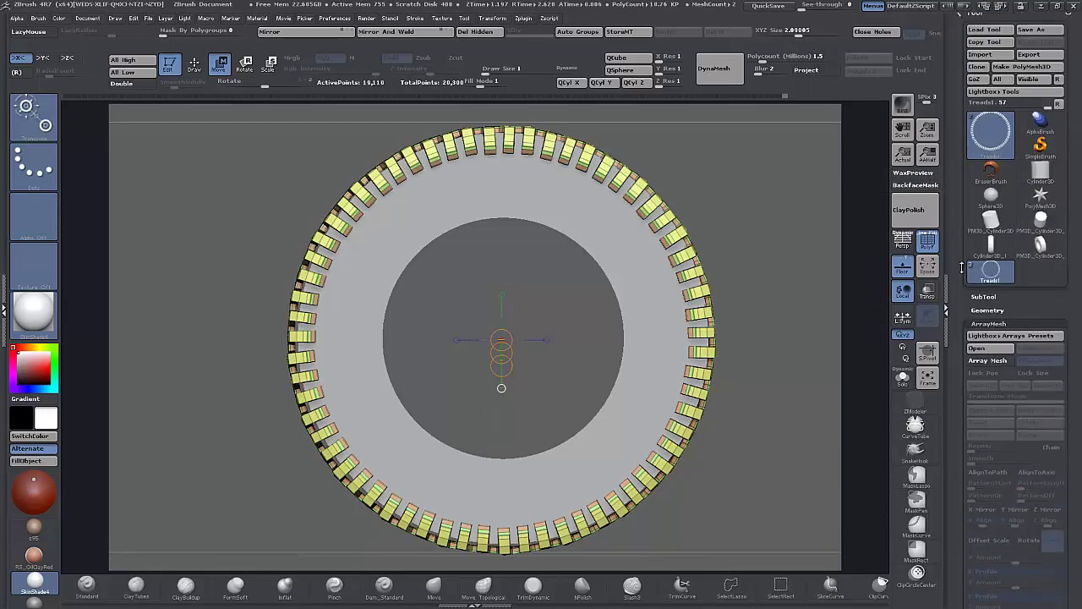
Expand the subtool list and look at the Treads1 mesh with the wheel seen straight from the side.
left_click(989, 297)
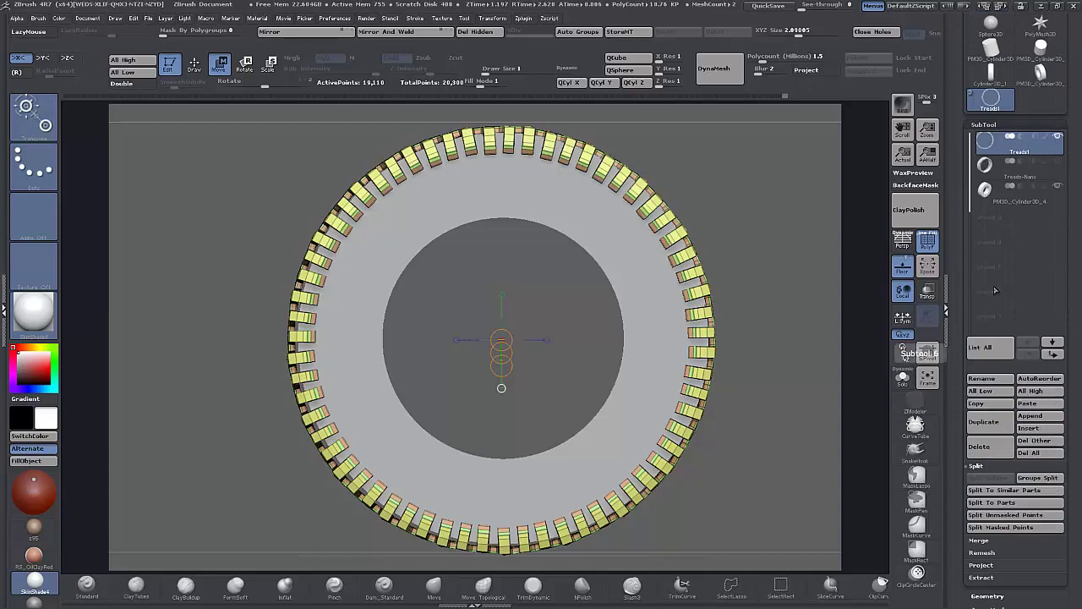
mouse_move(988, 144)
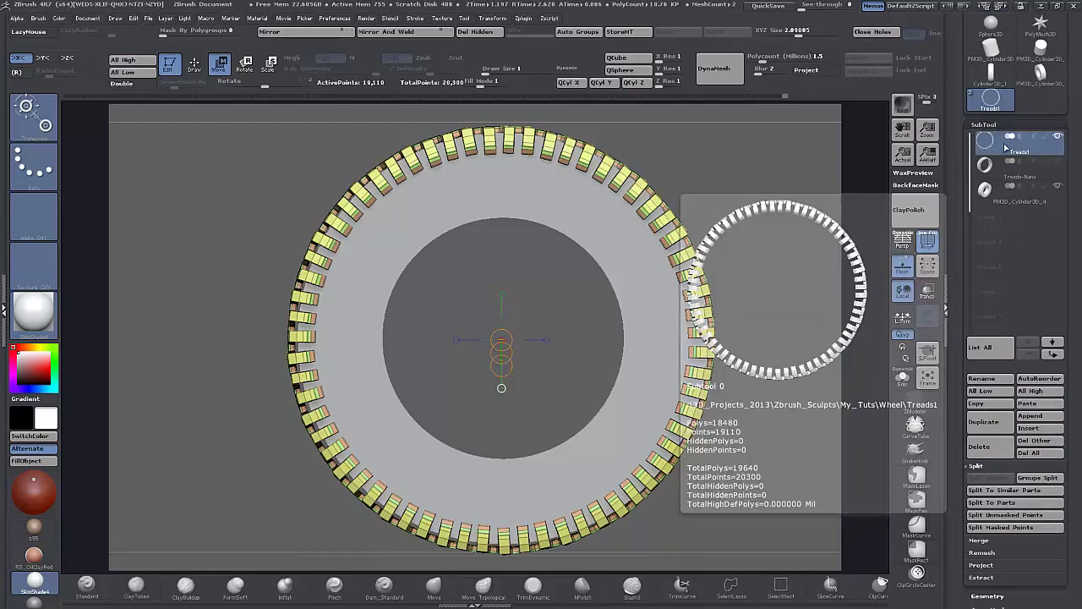
mouse_move(732, 198)
left_mouse_down()
mouse_move(759, 215)
mouse_move(737, 207)
mouse_move(740, 274)
mouse_move(735, 211)
left_mouse_up()
left_click_drag(770, 306, 798, 370, "shift")
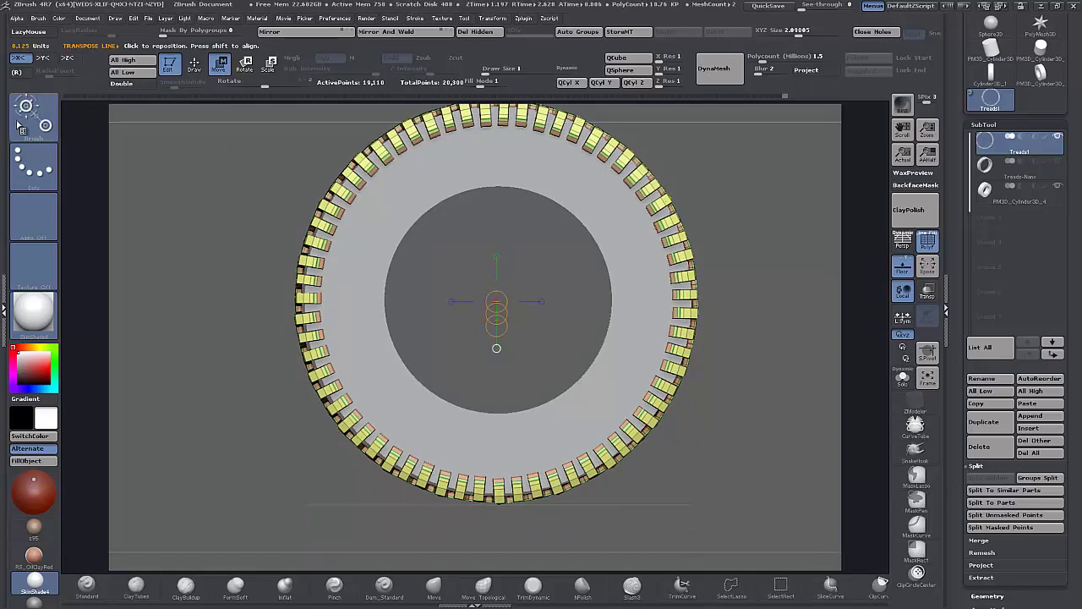
Switch to Draw mode and clip the inner ends of the treads with a ClipCircleCenter circle drawn from the wheel's center.
key("ctrl+shift")
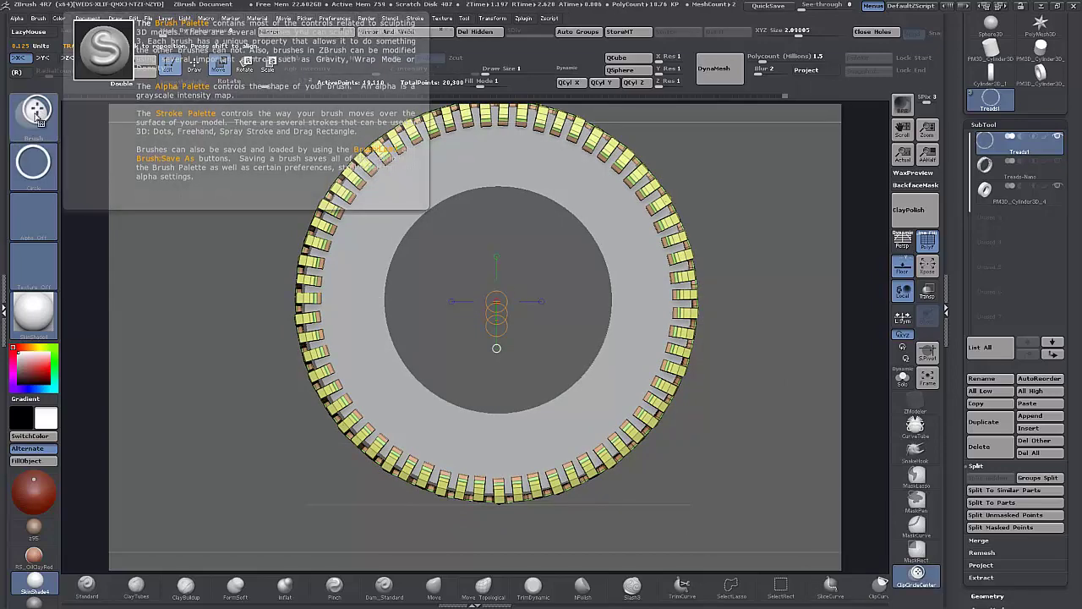
left_click(36, 112)
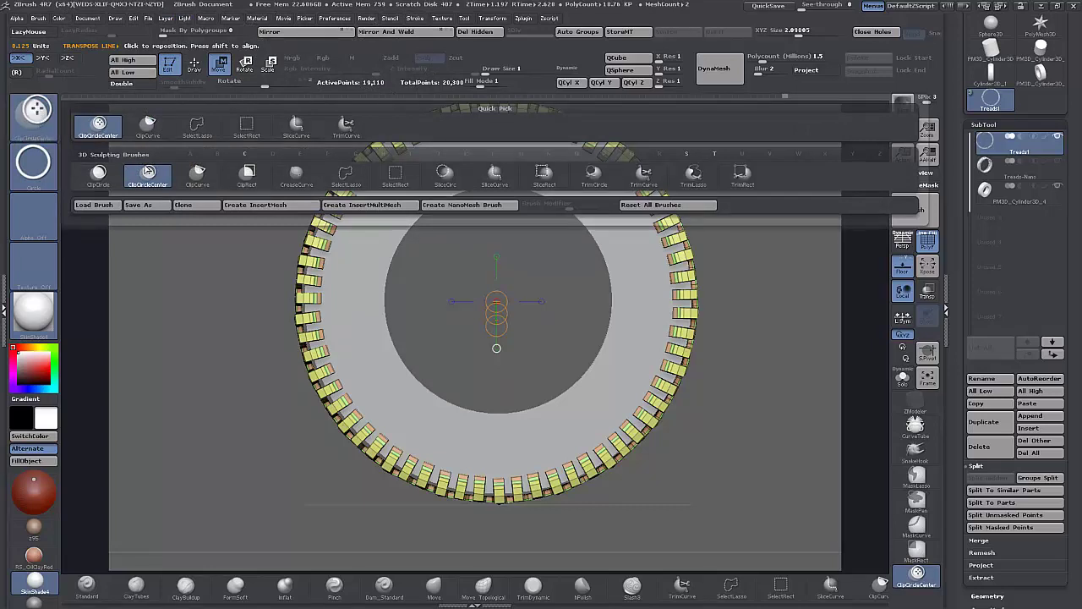
key("ctrl")
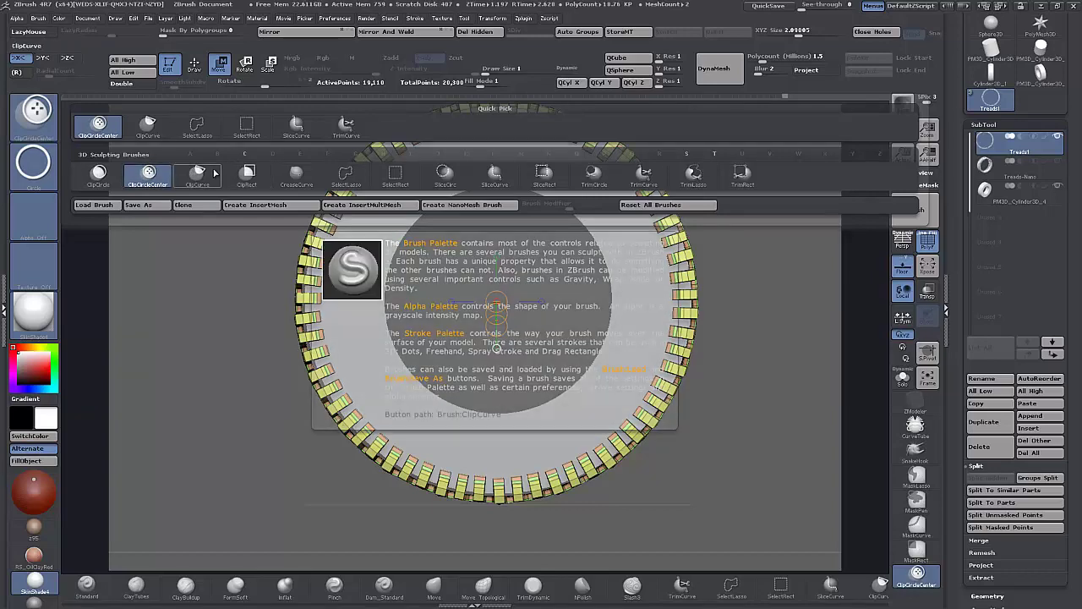
left_click(197, 173)
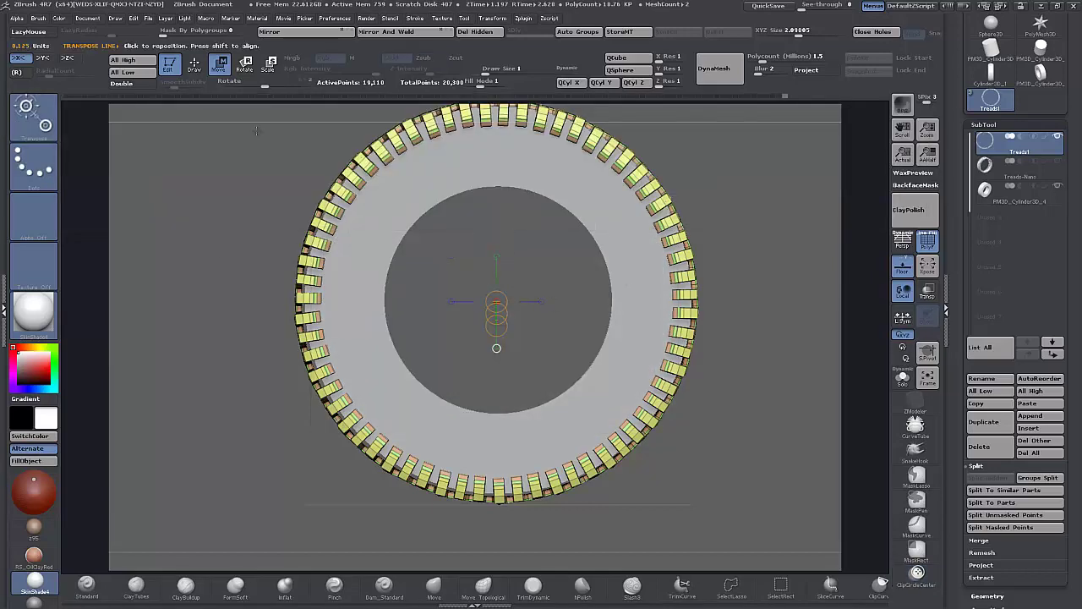
left_click(197, 73)
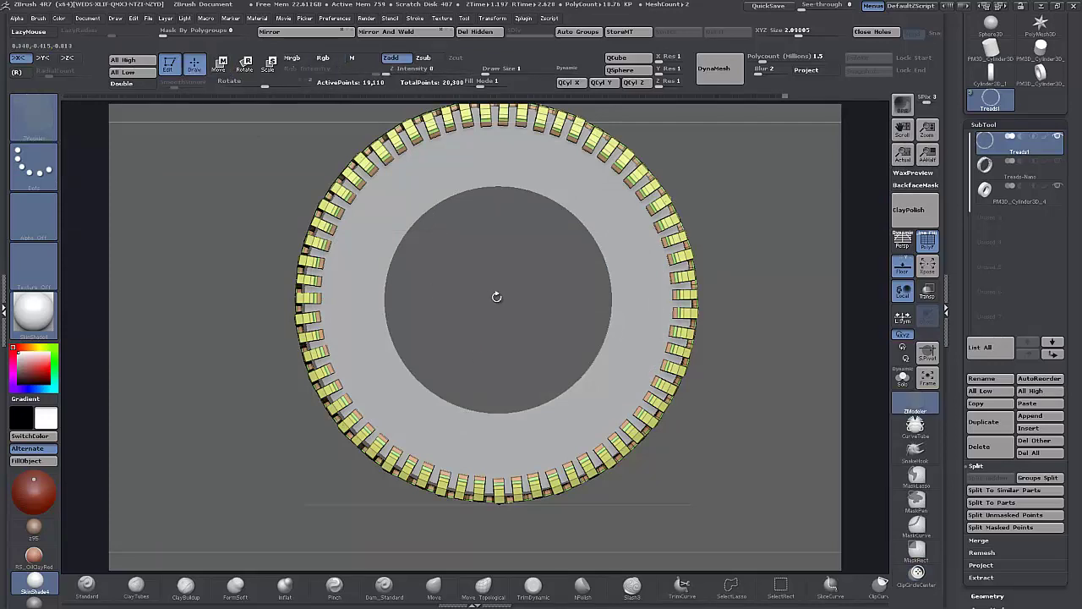
key("ctrl+shift")
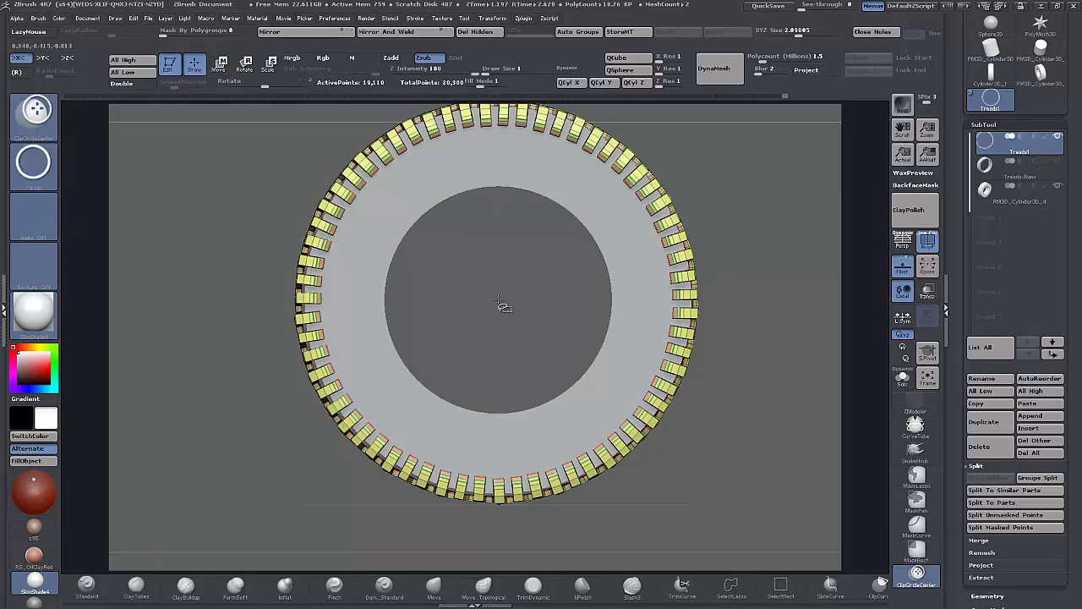
left_click_drag(502, 306, 581, 565, "ctrl+shift")
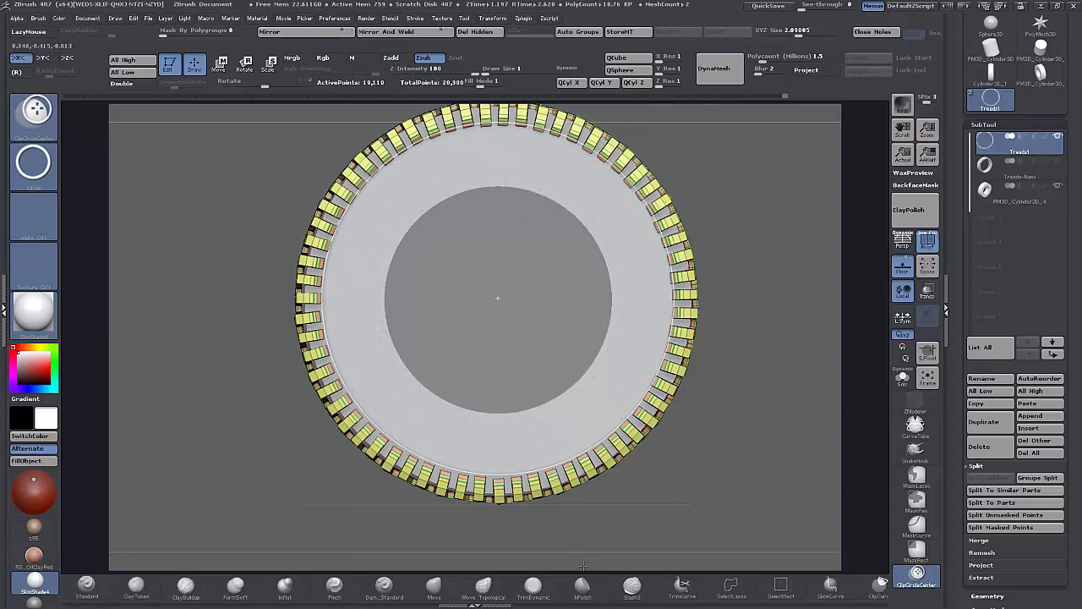
left_click_drag(583, 565, 584, 569, "ctrl+shift")
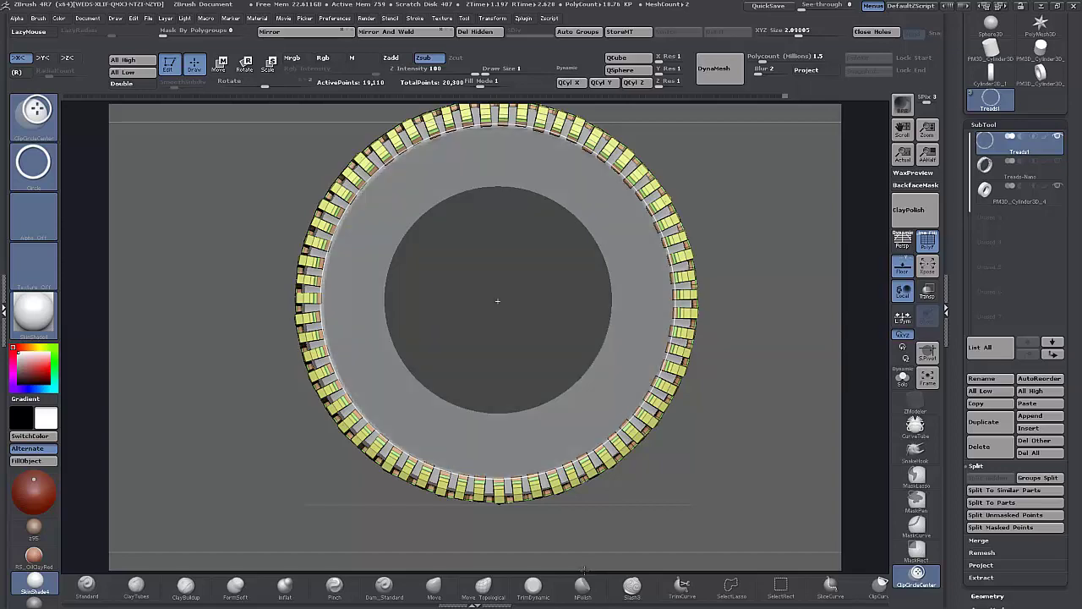
Make the cylinder the active subtool and move its flat side face slightly outward with Move Flat Island.
left_click_drag(746, 453, 757, 342)
key("shift")
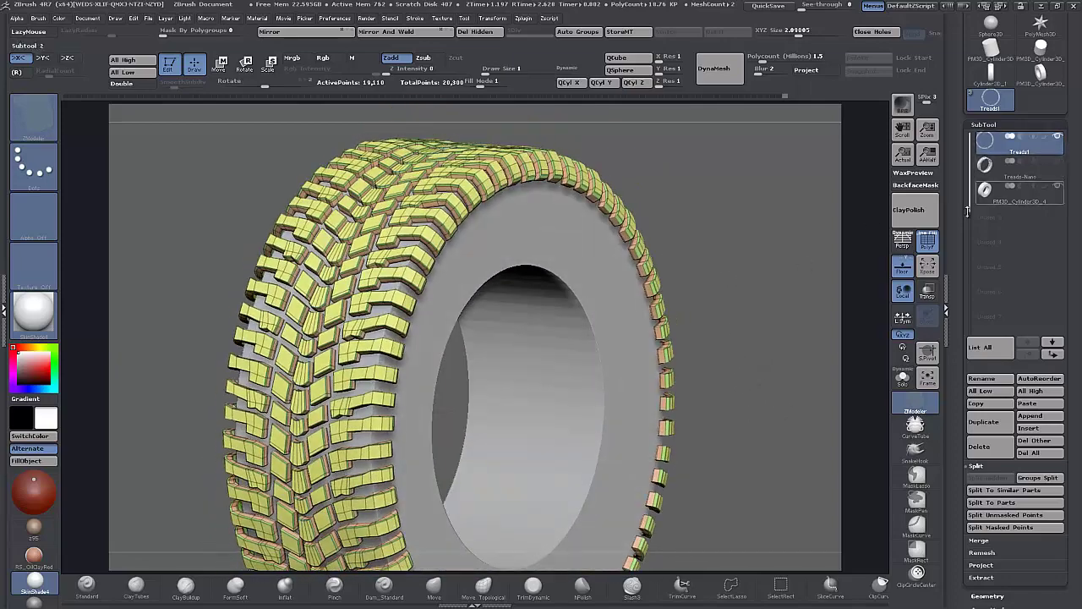
left_click(556, 223, "alt")
left_click_drag(734, 229, 721, 232)
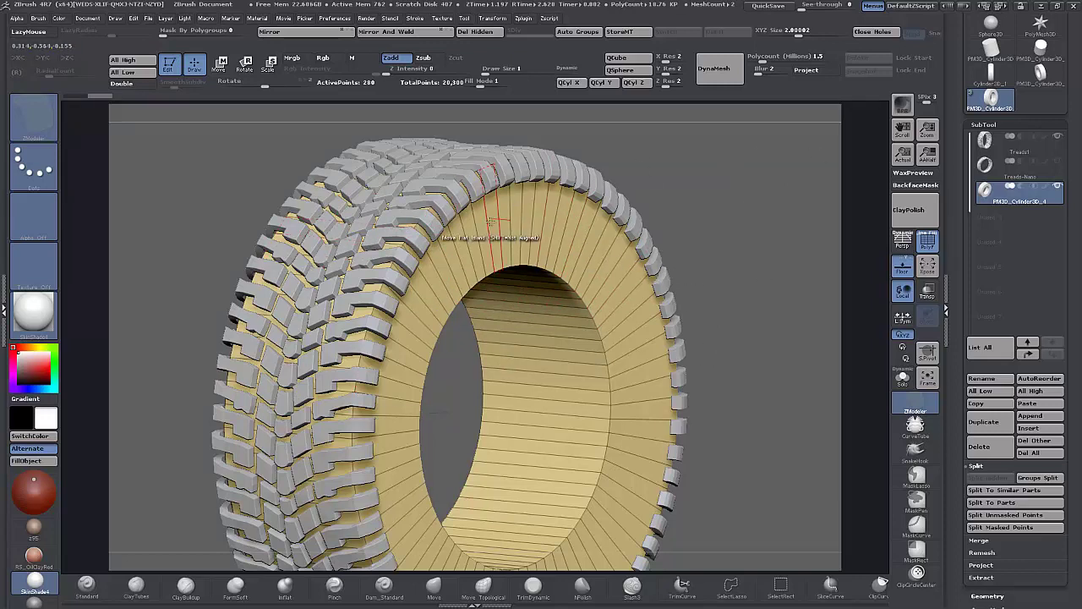
mouse_move(700, 199)
left_mouse_down()
mouse_move(725, 200)
mouse_move(712, 202)
left_mouse_up()
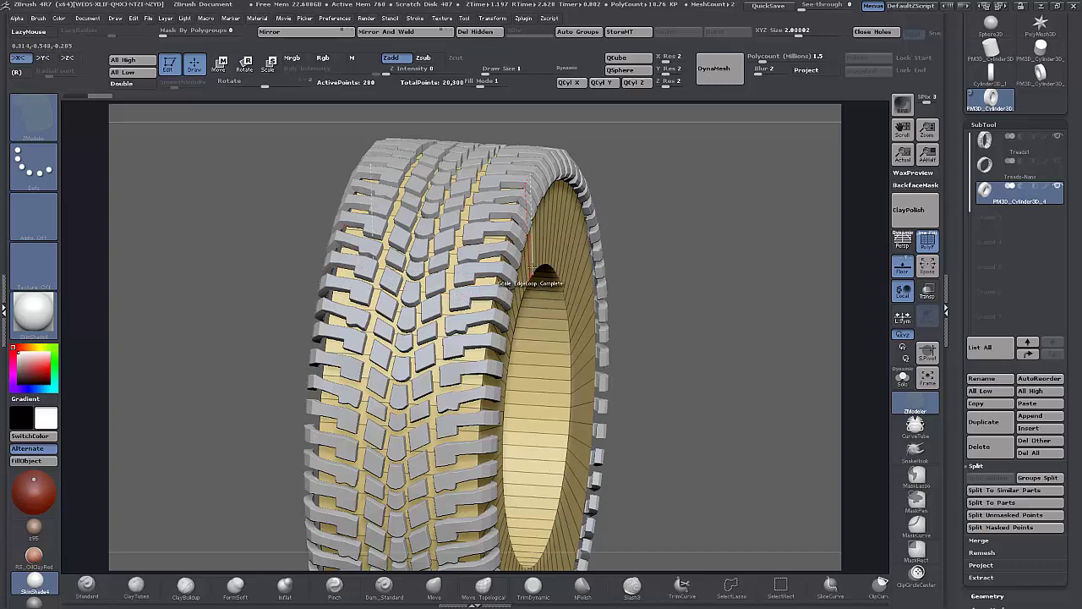
left_click_drag(630, 281, 508, 267)
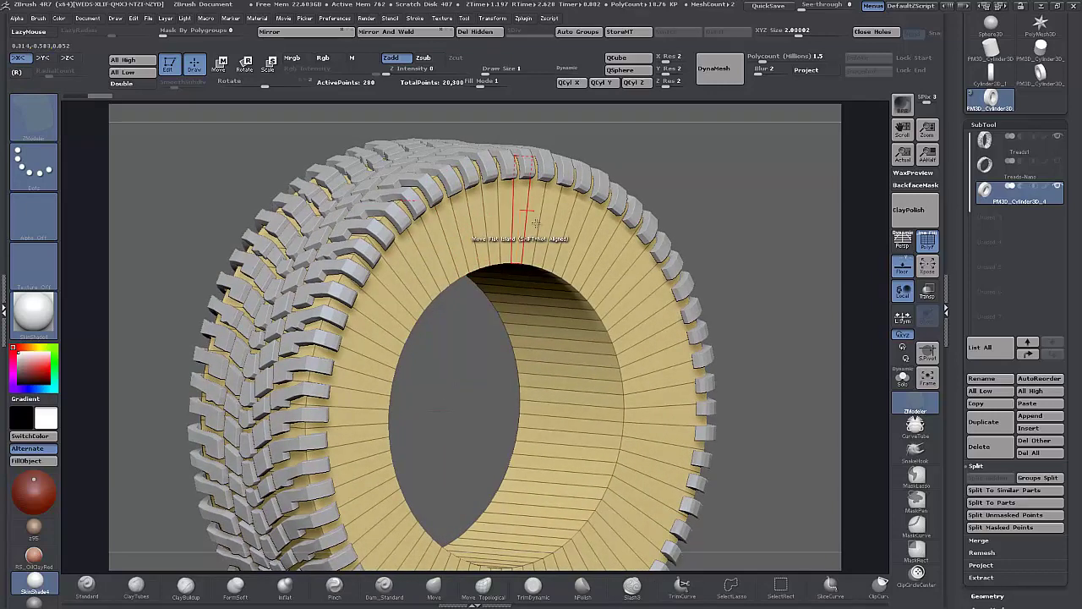
left_click_drag(713, 161, 725, 121)
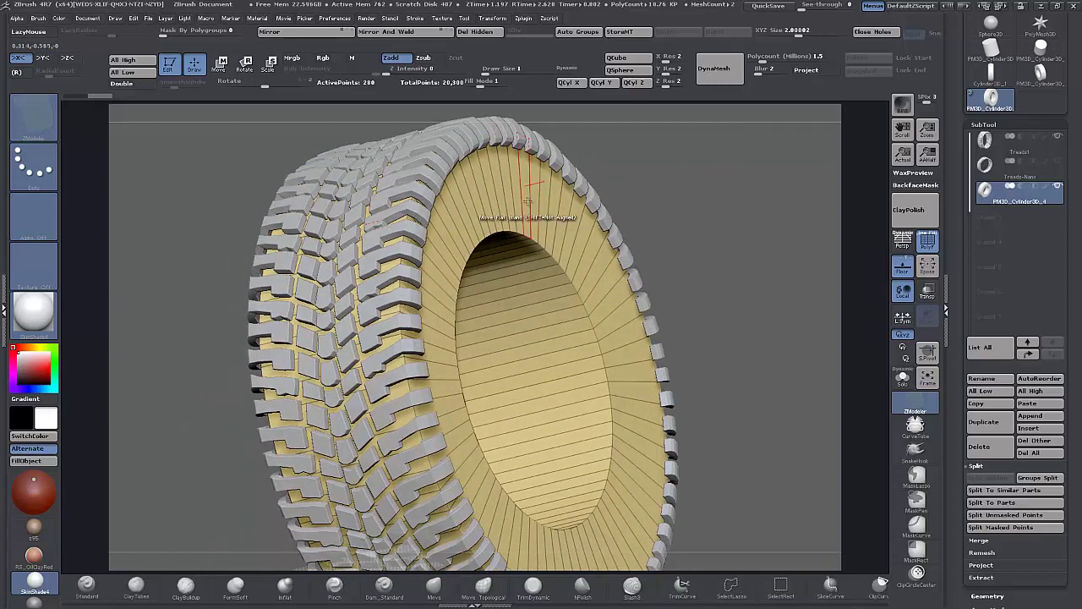
left_click_drag(526, 202, 536, 200)
left_click_drag(699, 176, 714, 221)
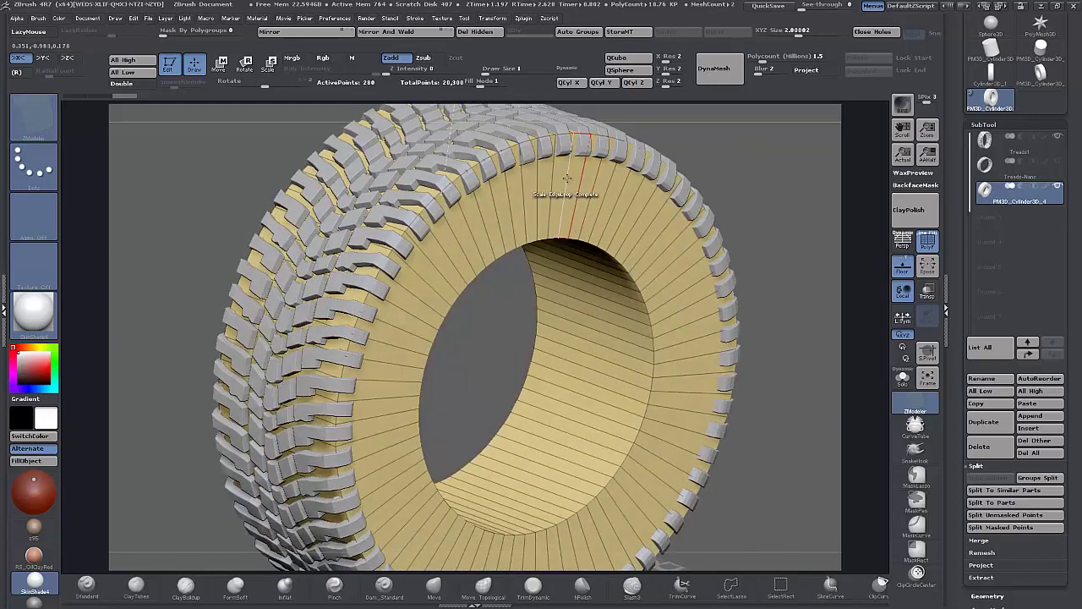
Insert a single edge loop around the cylinder's side face near its outer rim.
key("space")
left_click(535, 189)
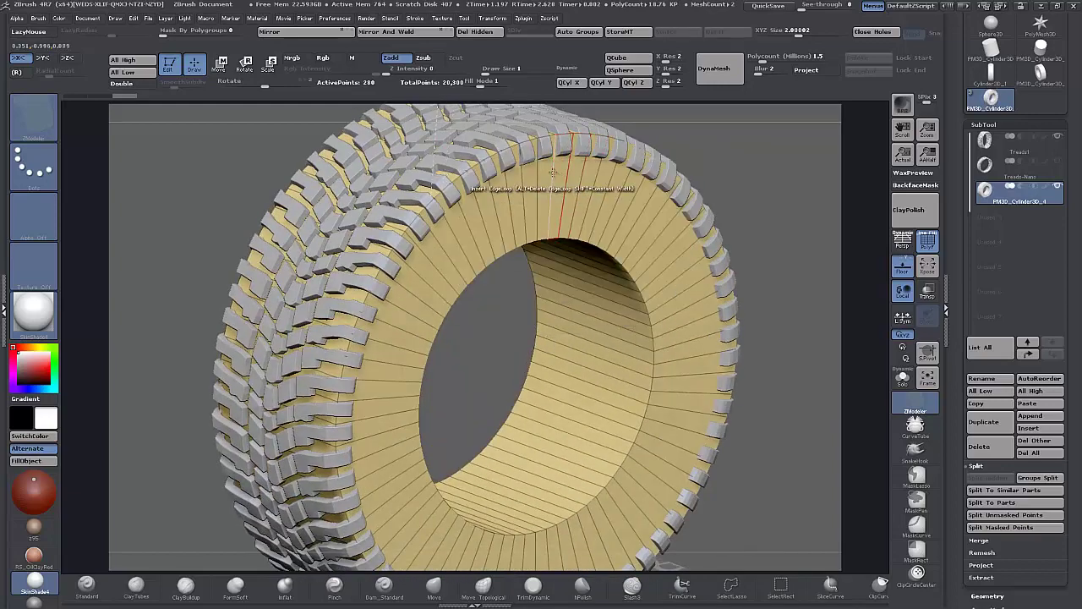
left_click(551, 172)
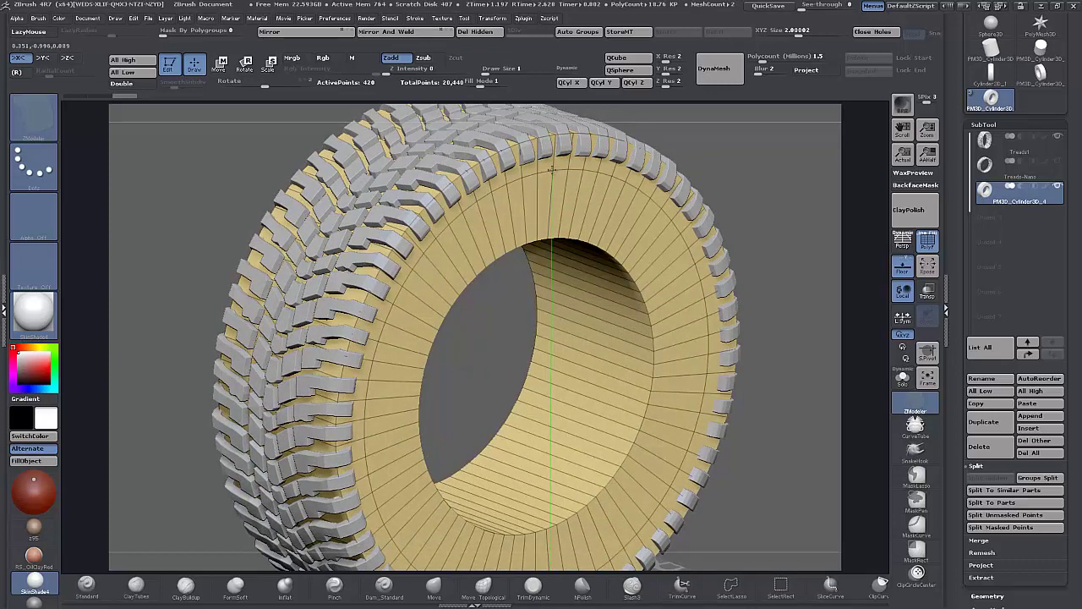
Change the ZModeler edge action to Slide with EdgeLoop Complete and slide the cylinder's outer shoulder loop to fit beneath the treads.
left_click_drag(713, 137, 730, 167)
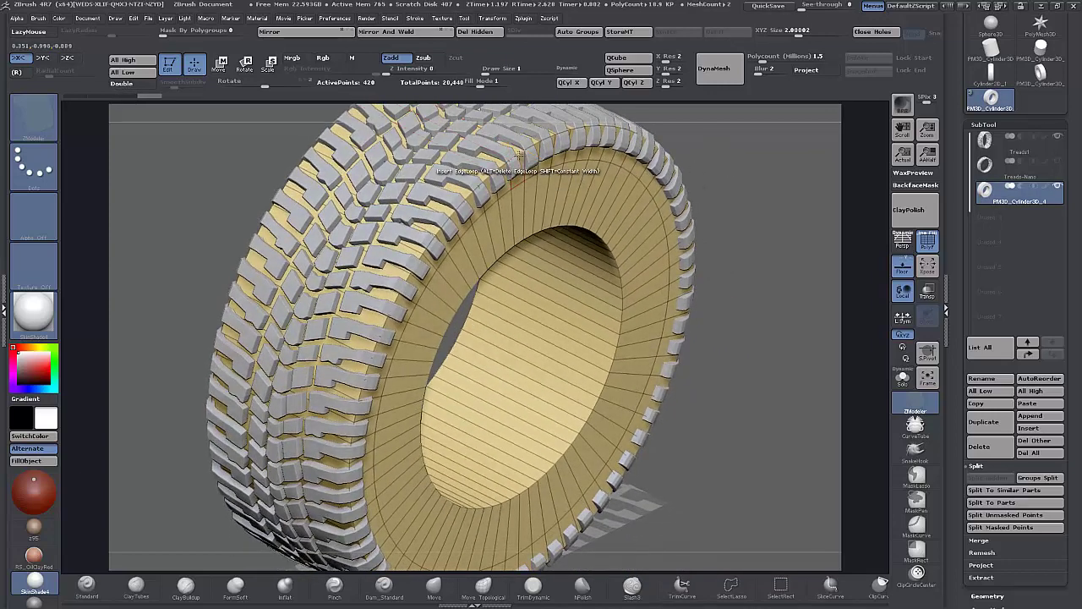
key("space")
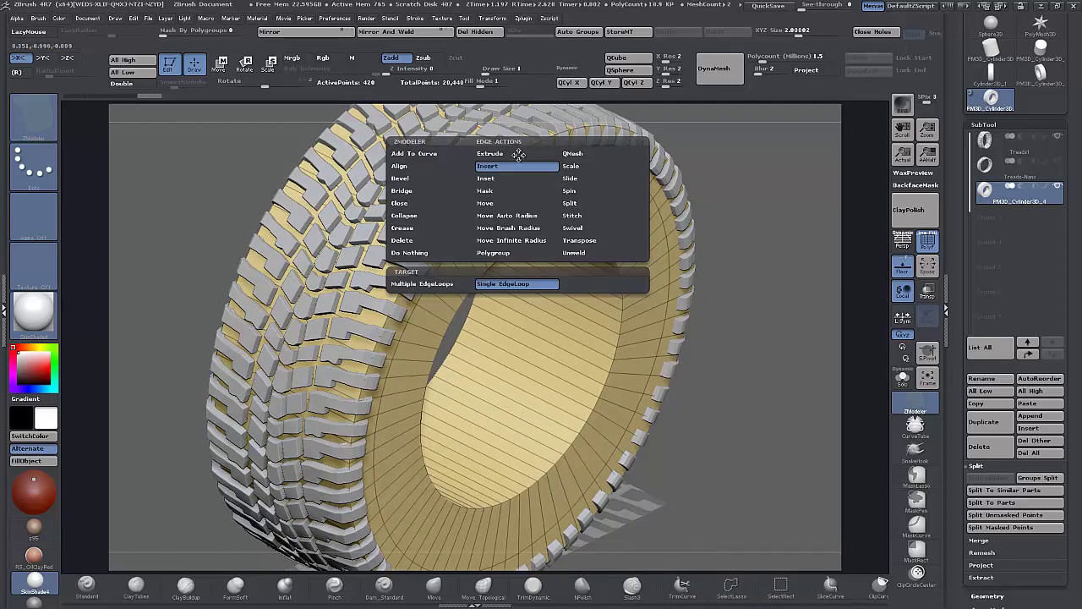
left_click(570, 178)
left_click(486, 285)
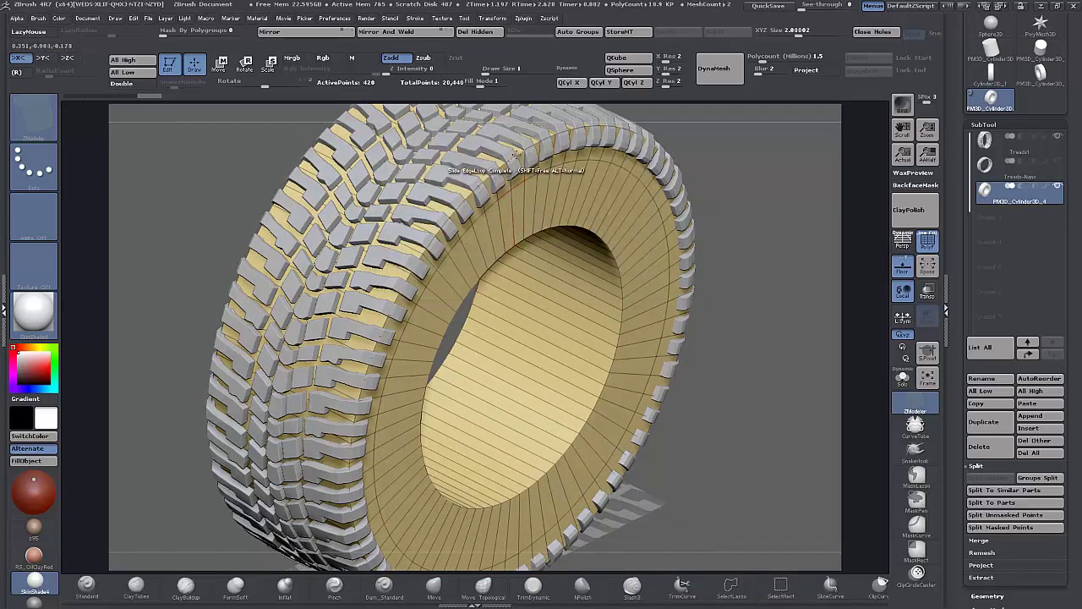
mouse_move(517, 156)
left_mouse_down()
mouse_move(535, 147)
mouse_move(504, 151)
left_mouse_up()
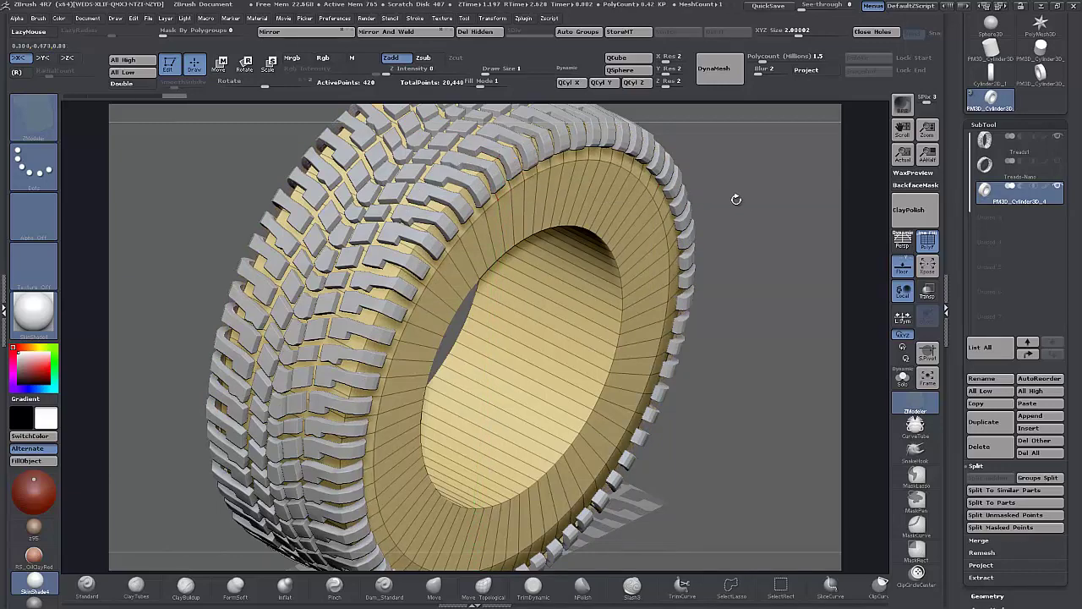
left_click_drag(739, 202, 765, 290, "alt")
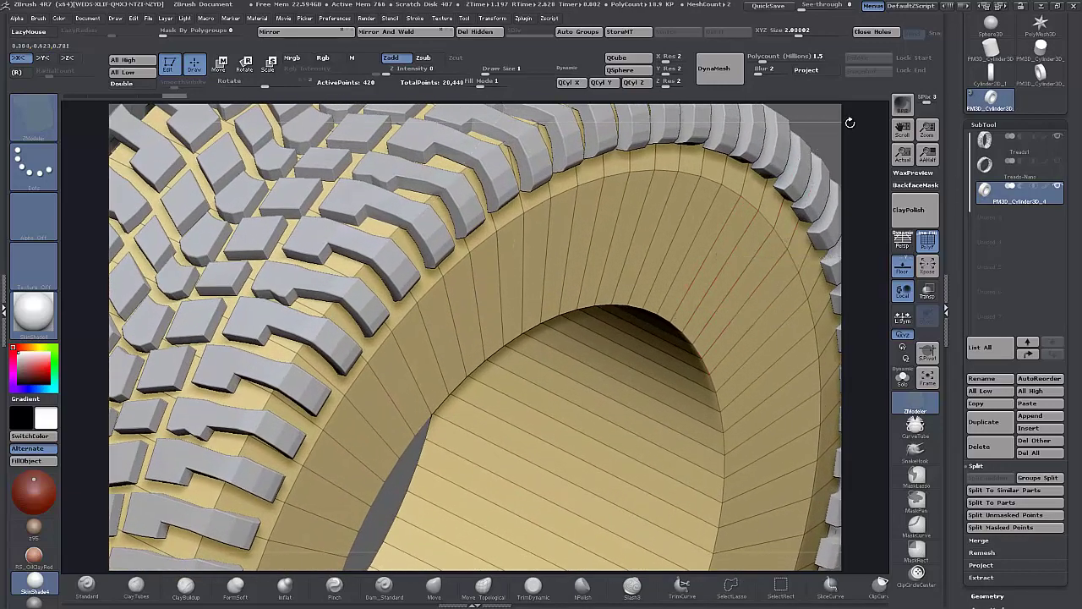
left_click_drag(849, 123, 723, 275)
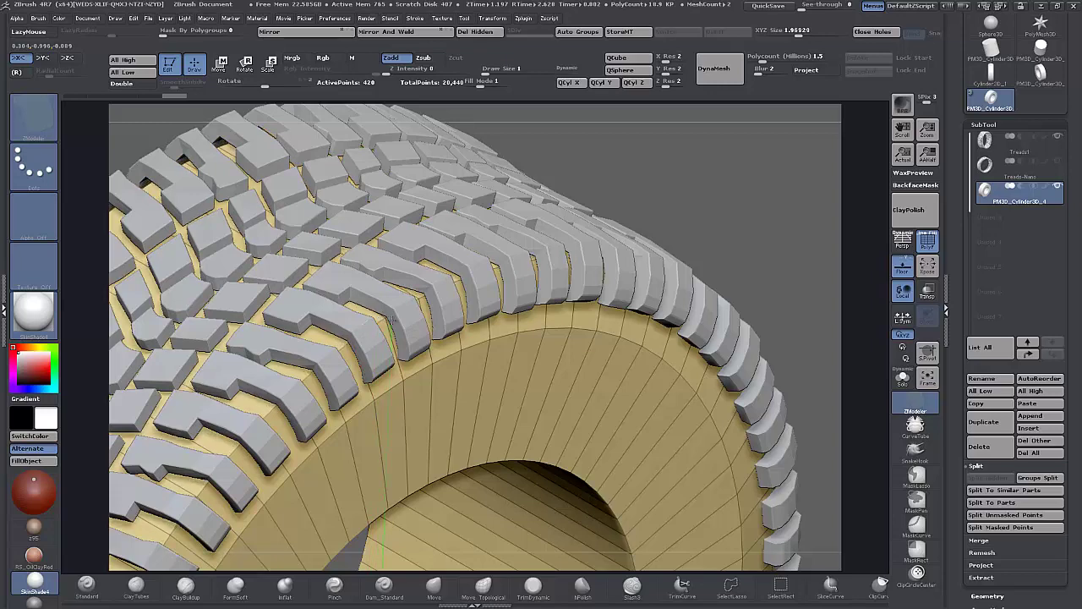
left_click_drag(736, 203, 733, 193)
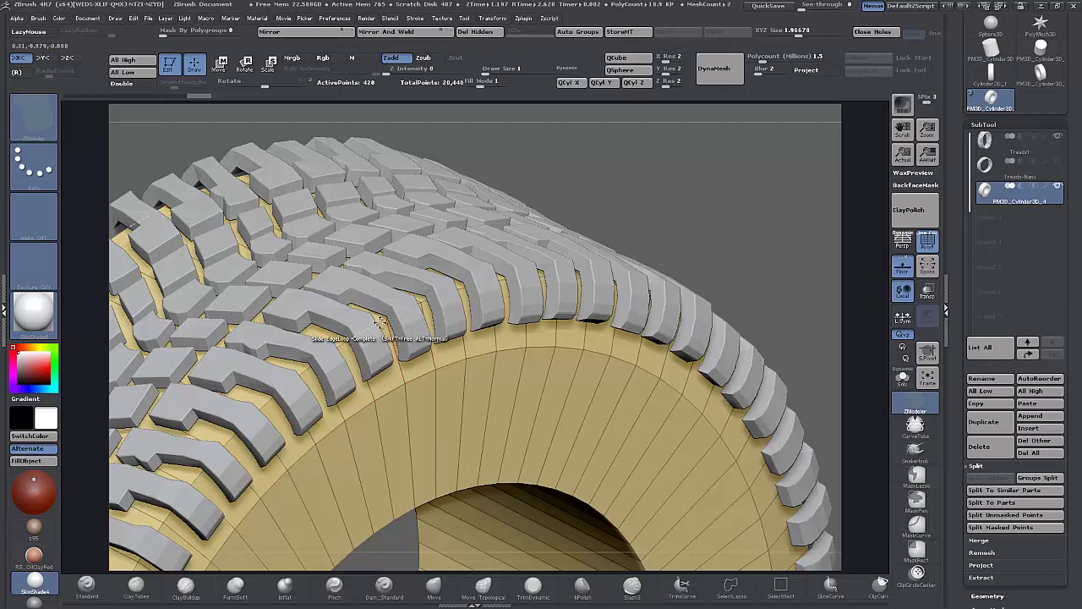
Try the ZModeler Bevel edge action with EdgeLoop Complete on the cylinder's shoulder edge.
key("space")
left_click(261, 312)
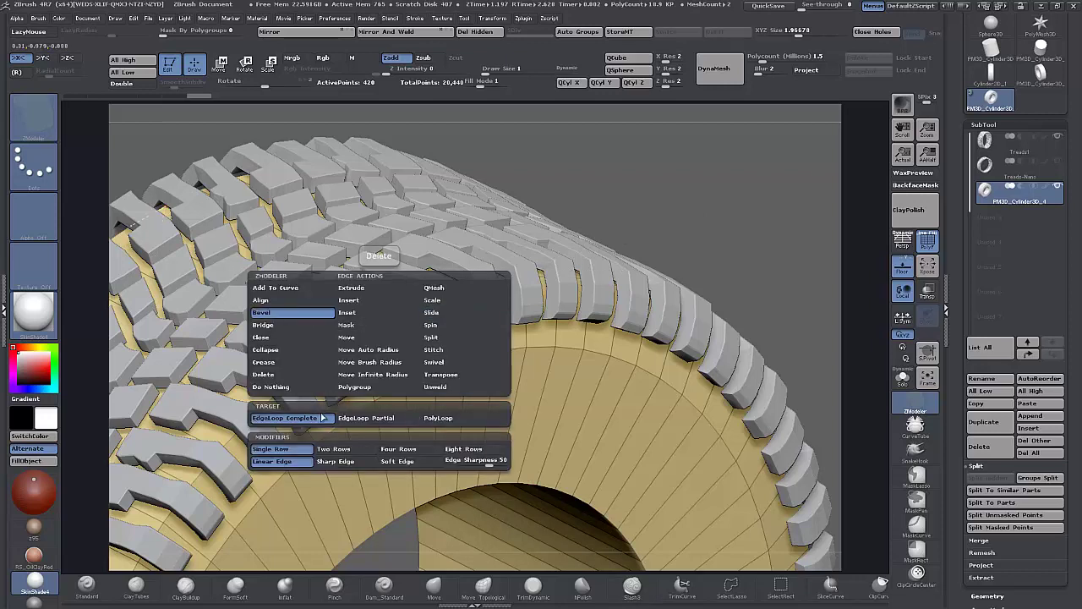
left_click(370, 417)
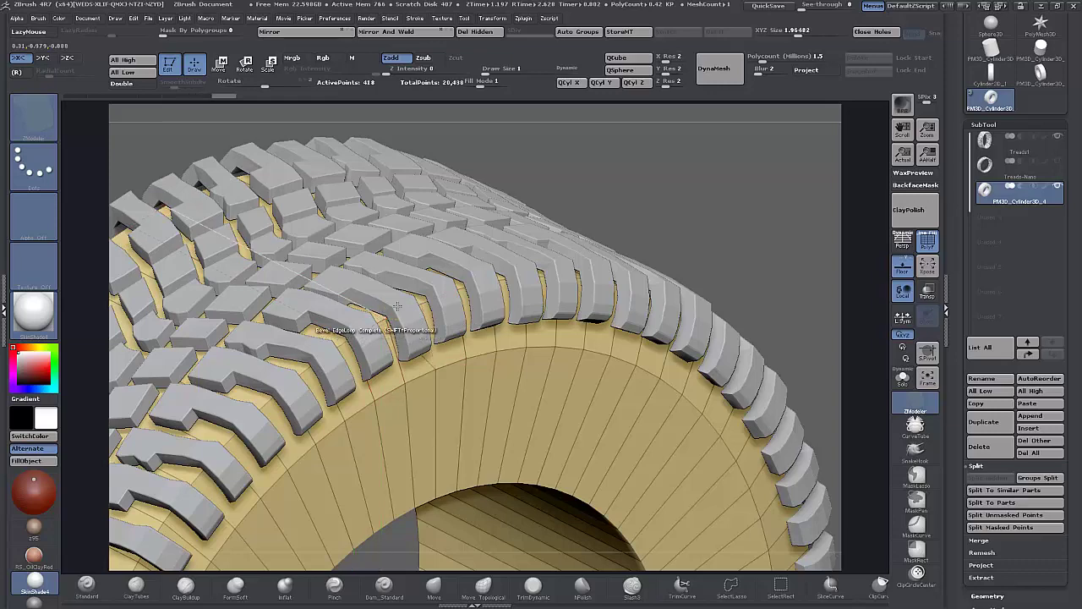
Turn off the floor grid and get a close view of the cylinder's shoulder under the treads.
left_click_drag(708, 185, 885, 265)
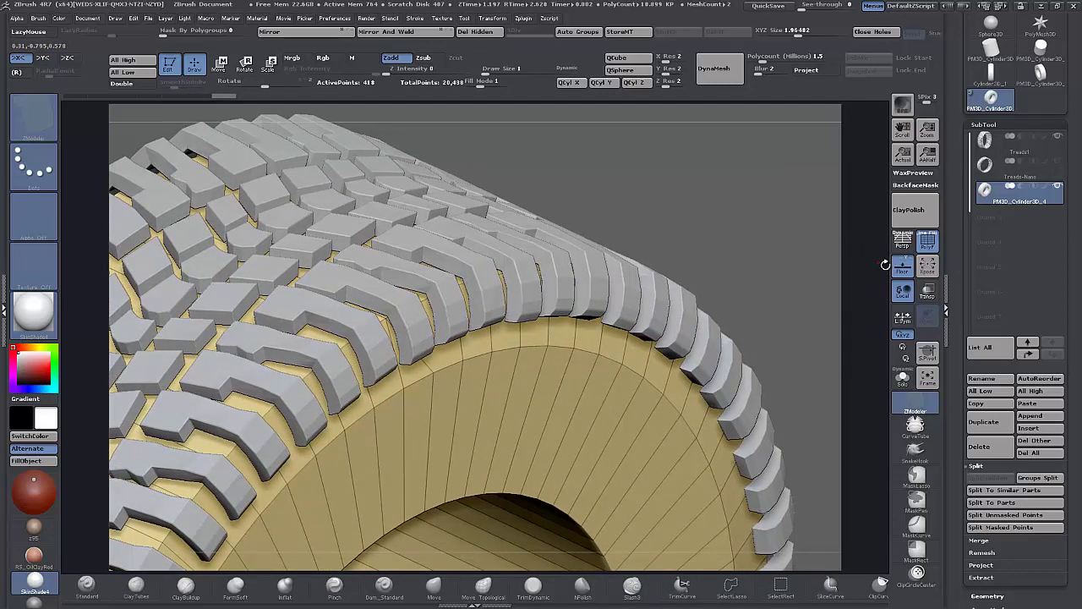
left_click(896, 269)
left_click_drag(761, 216, 727, 326, "alt")
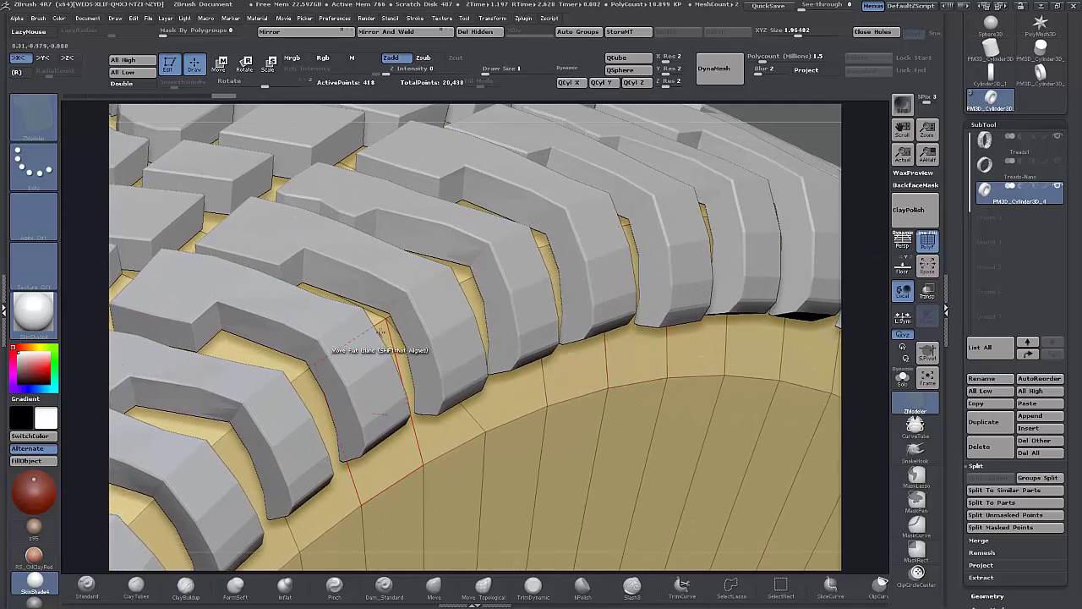
Make a small adjustment beneath the treads, and undo it together with the earlier bevel.
left_click_drag(378, 324, 381, 319)
key("ctrl+z")
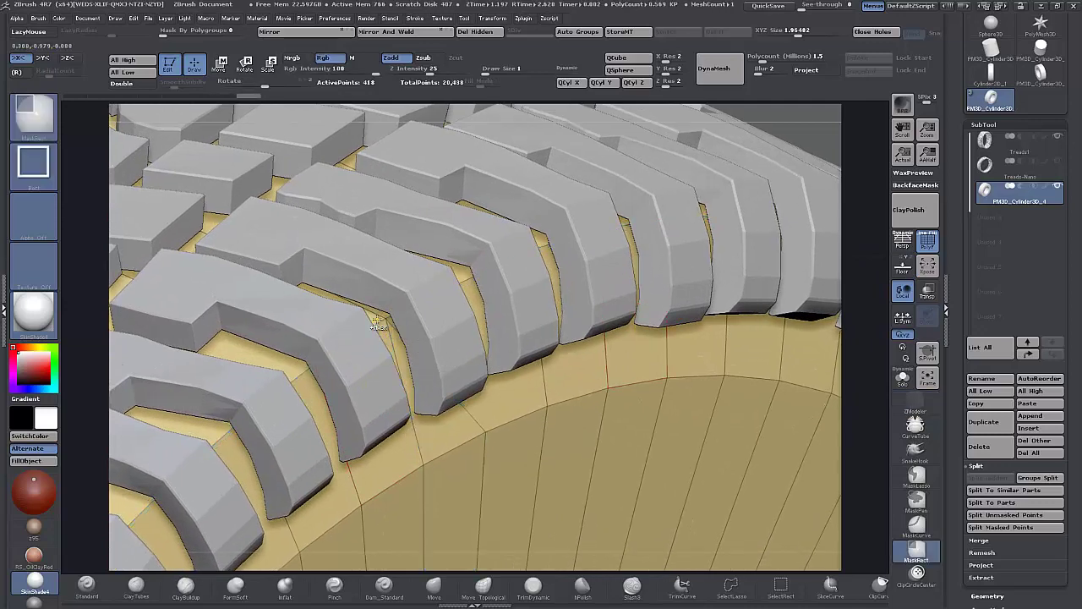
left_click_drag(875, 403, 778, 295)
key("ctrl+z")
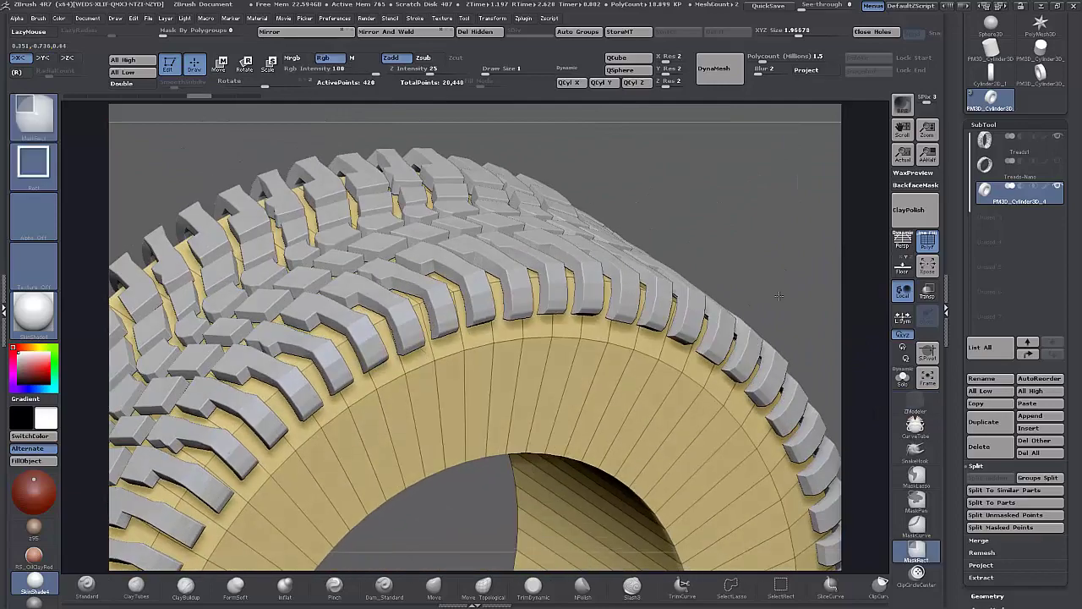
Try the bevel again on the cylinder's shoulder edge between the tread blocks and undo it.
mouse_move(705, 221)
left_mouse_down()
mouse_move(715, 220)
mouse_move(723, 310)
mouse_move(749, 356)
left_mouse_up()
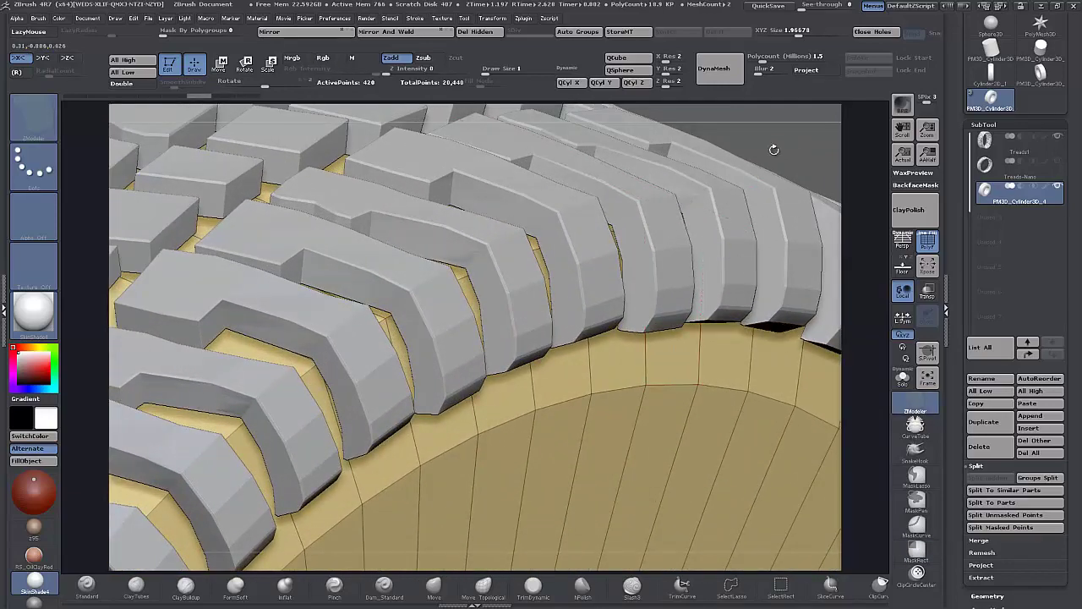
left_click_drag(773, 149, 704, 226)
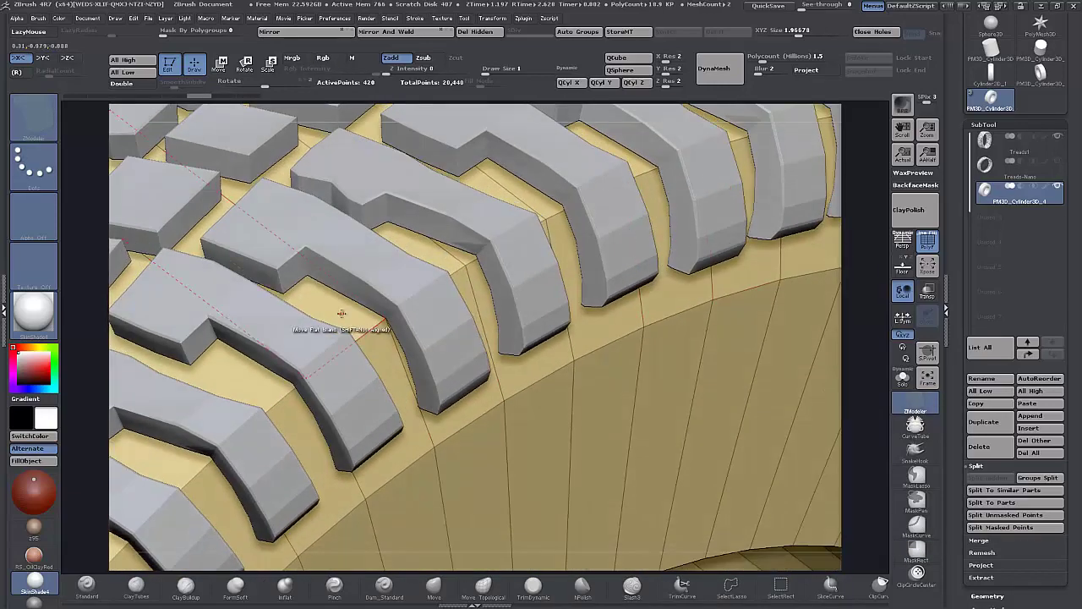
left_click(456, 269)
key("ctrl+z")
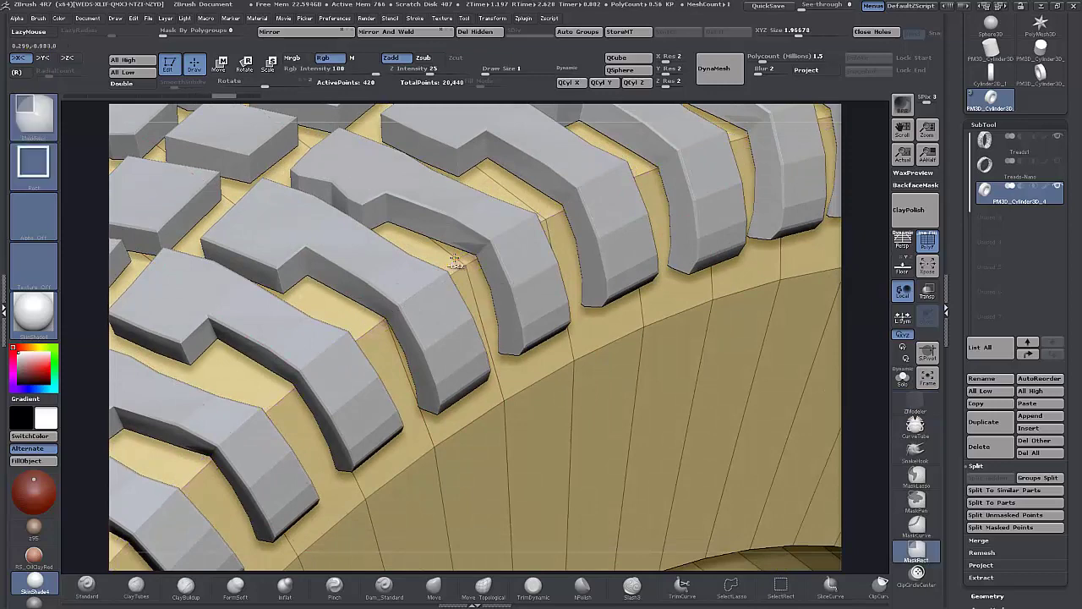
Try a two-row ZModeler Bevel on the complete shoulder edge loop, check it from the side, and undo it.
key("space")
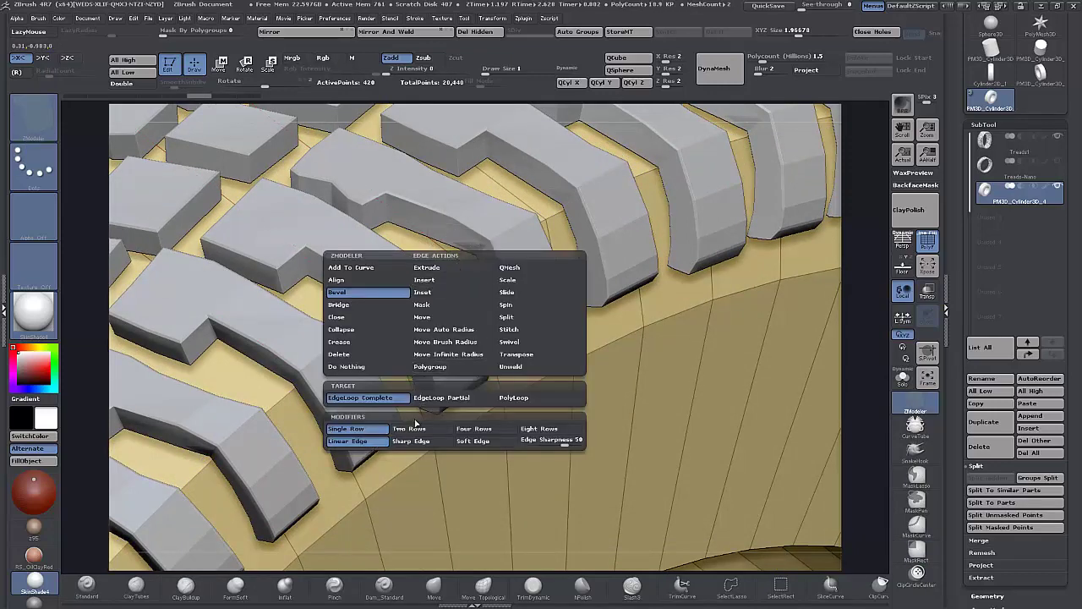
left_click(508, 329)
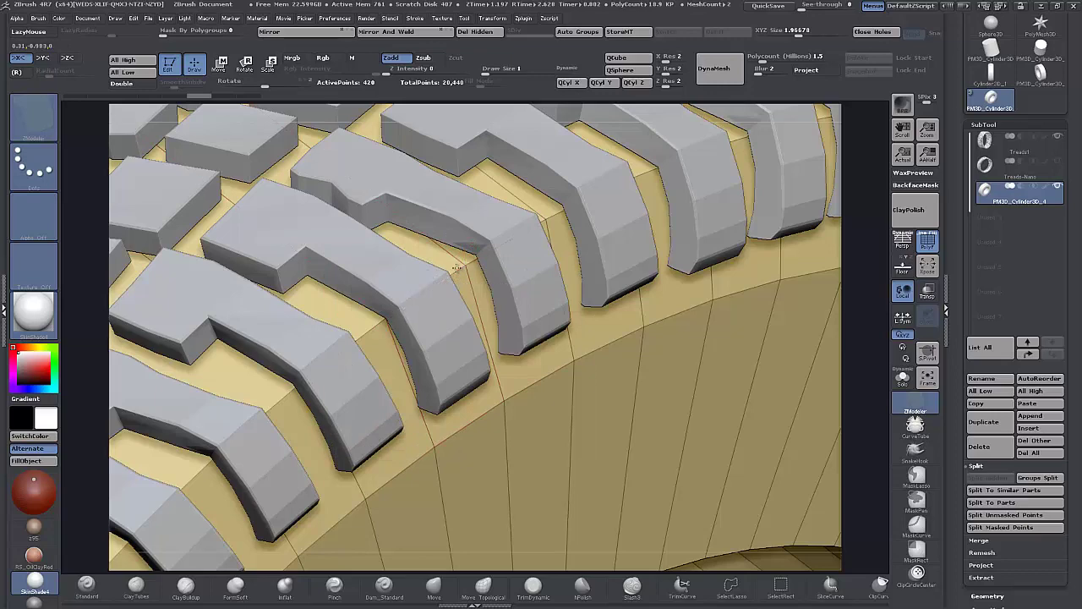
left_click_drag(455, 268, 455, 253)
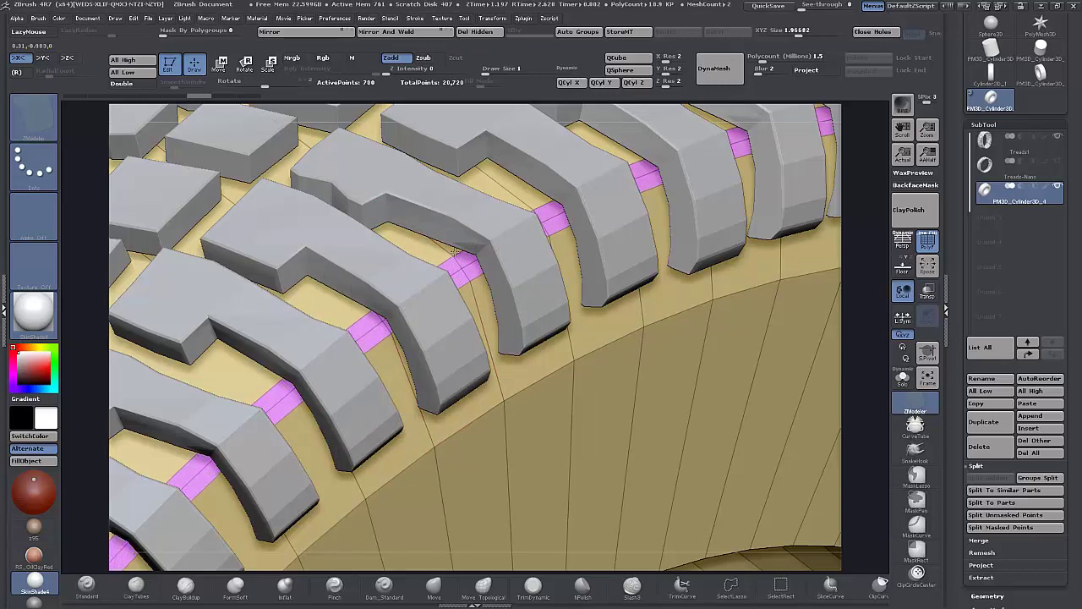
left_click_drag(876, 309, 883, 266)
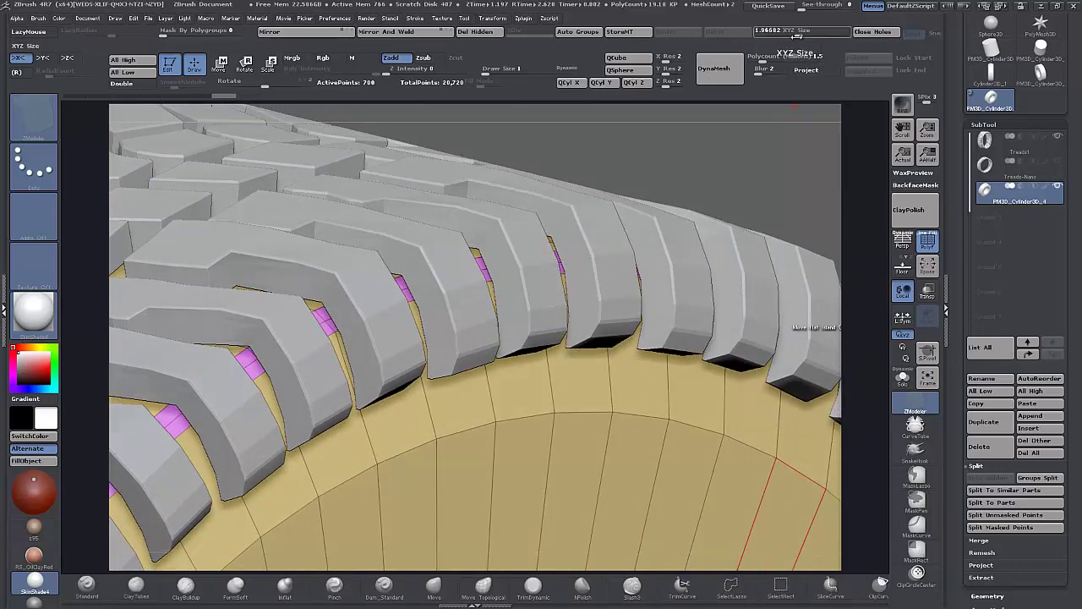
left_click_drag(798, 34, 790, 35)
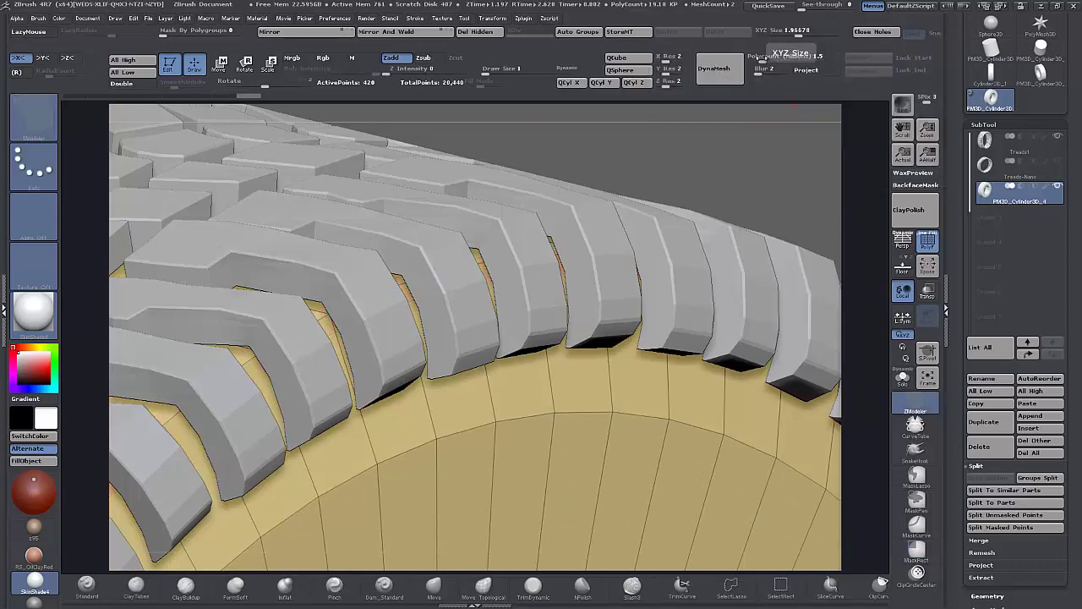
Insert a single edge loop with ZModeler beside the cylinder's shoulder edge, in the gaps between the tread blocks.
left_click_drag(715, 168, 701, 126)
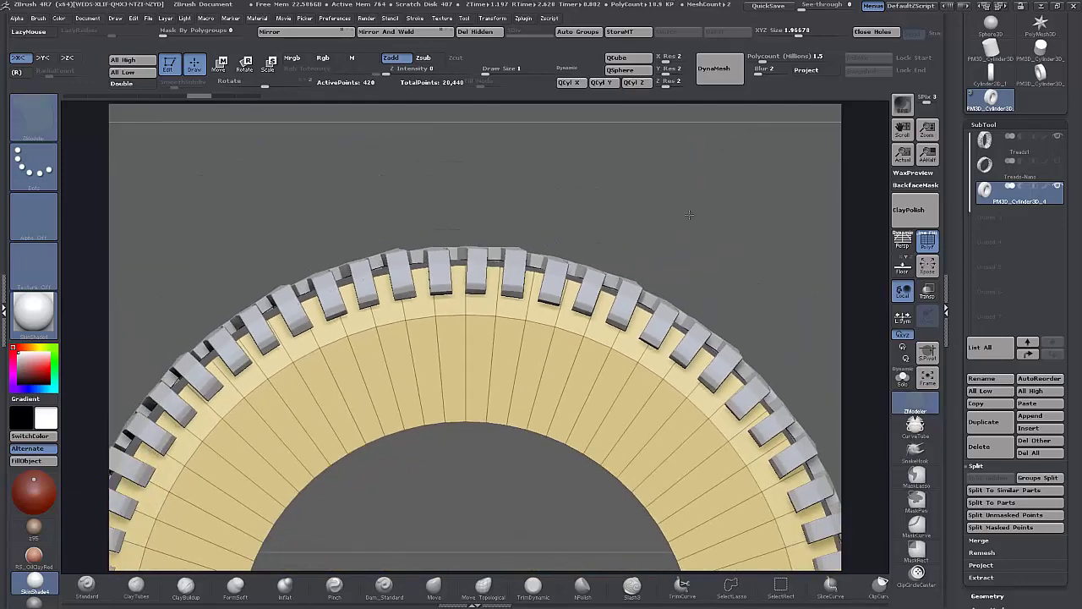
left_click_drag(689, 215, 667, 191, "alt")
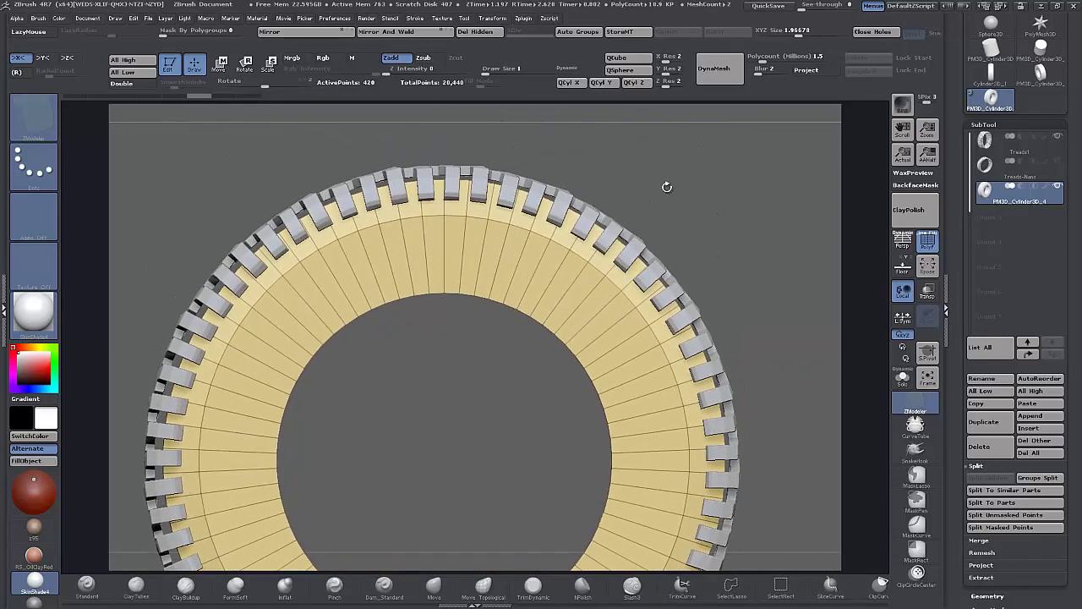
key("ctrl")
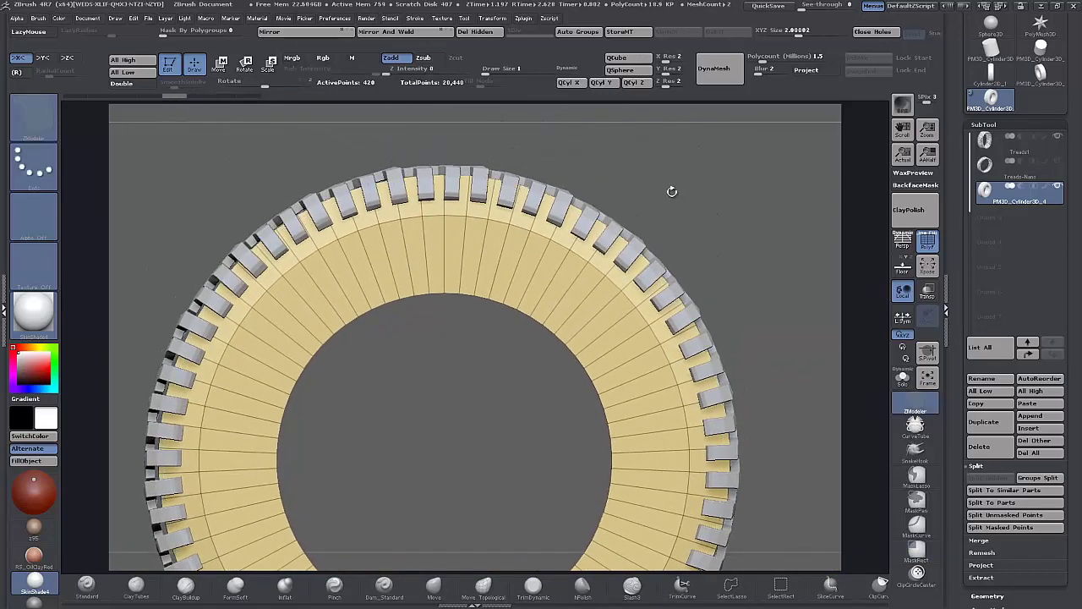
left_click_drag(672, 173, 710, 346, "alt")
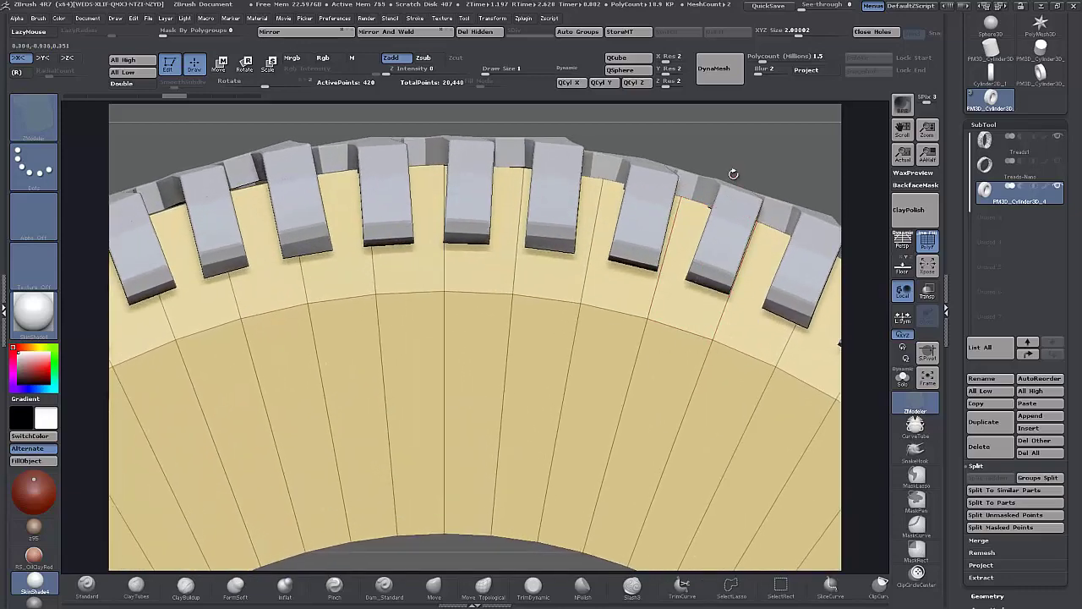
left_click_drag(732, 170, 754, 161)
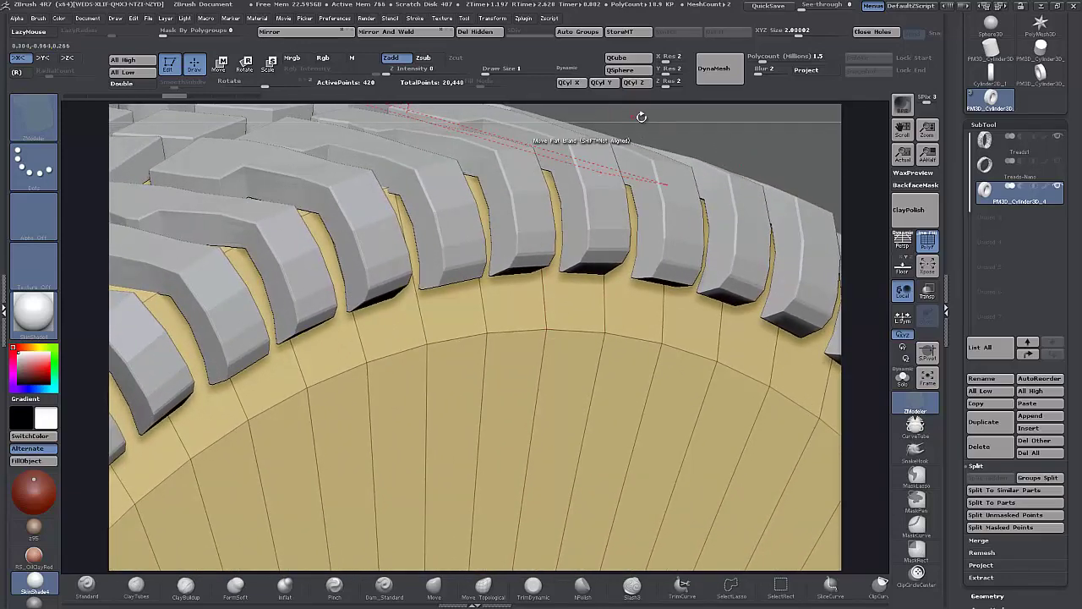
mouse_move(653, 120)
left_mouse_down()
mouse_move(612, 139)
mouse_move(647, 137)
left_mouse_up()
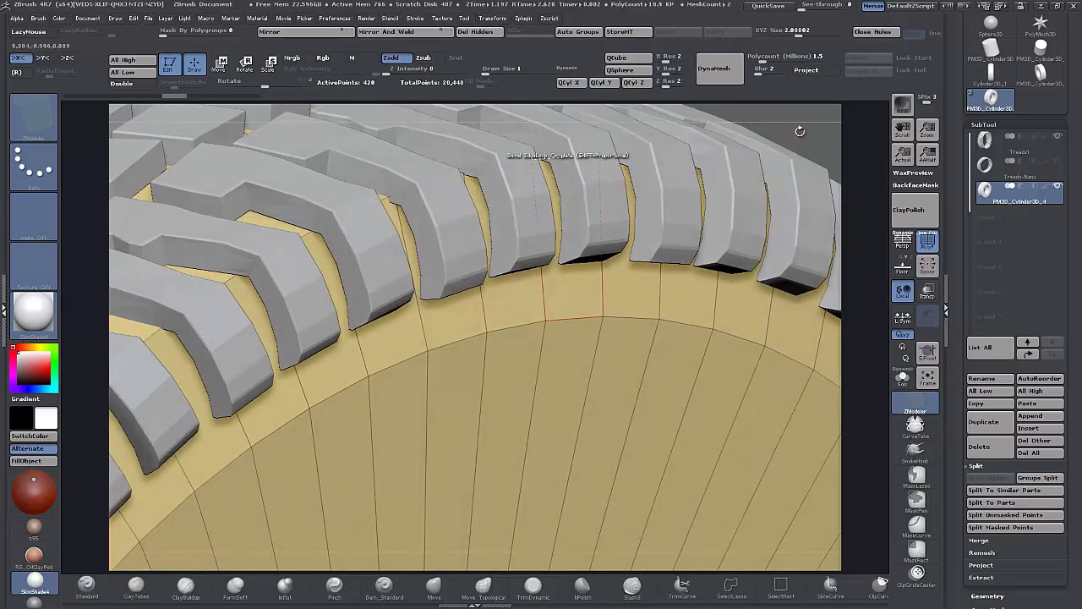
left_click_drag(799, 131, 793, 110)
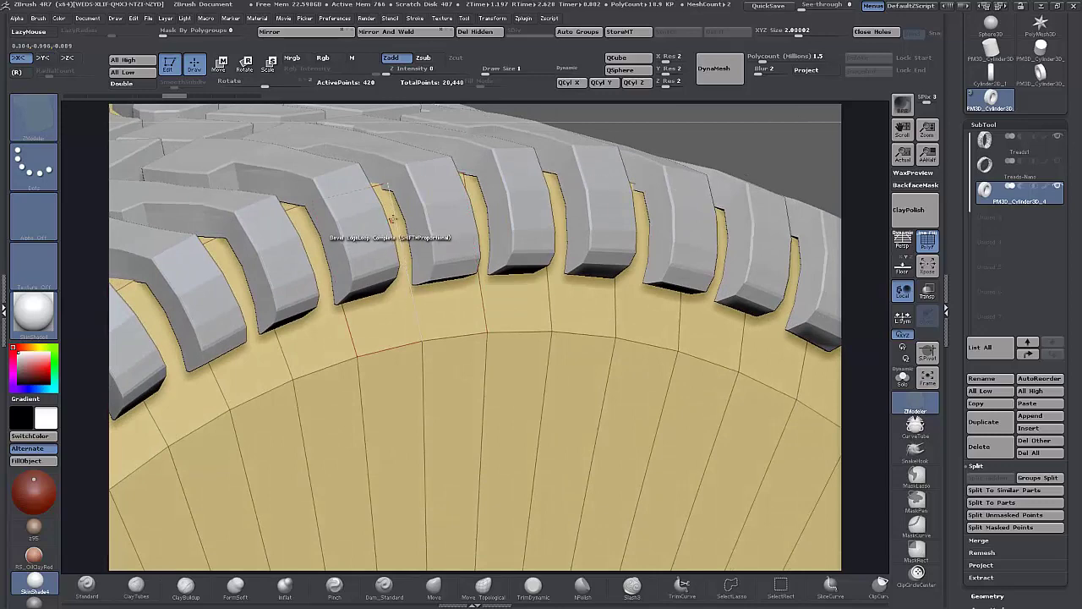
key("space")
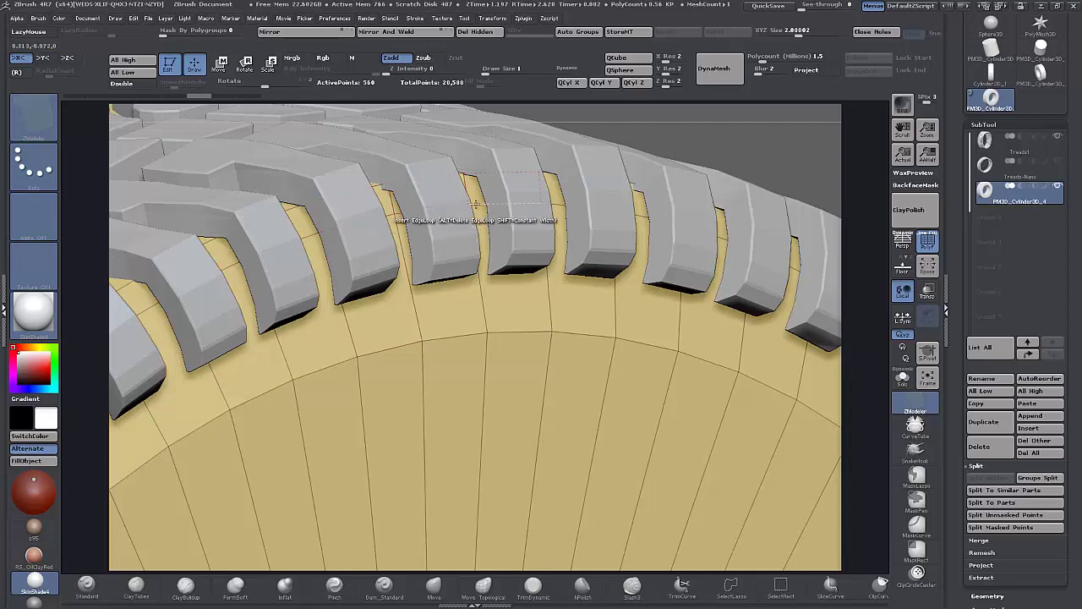
Set the ZModeler edge action to Swivel with the EdgeLoop target and adjust the shoulder loop between the tread blocks.
key("space")
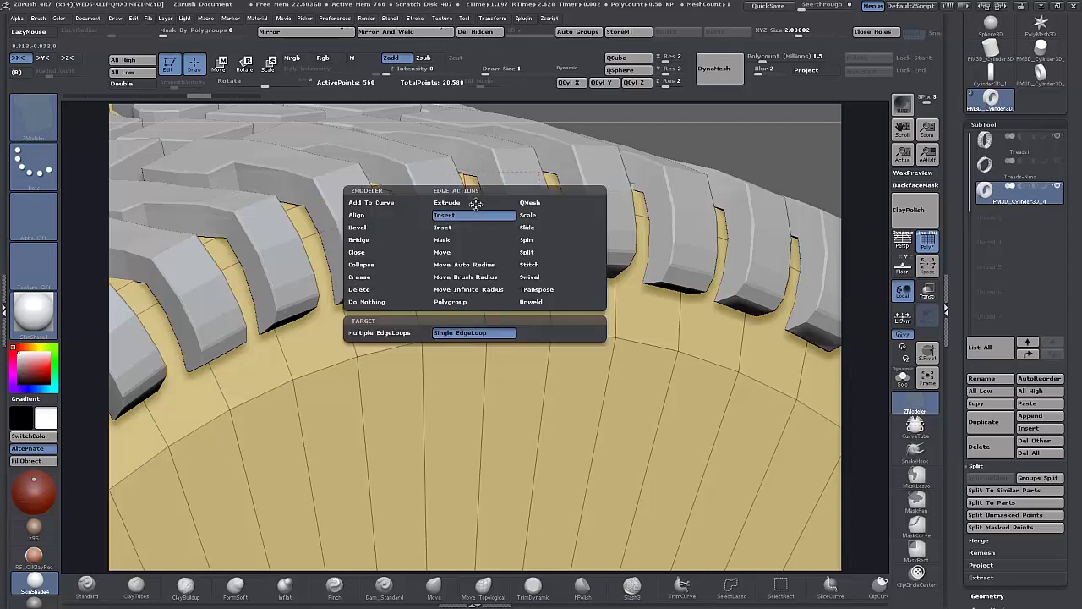
left_click(524, 277)
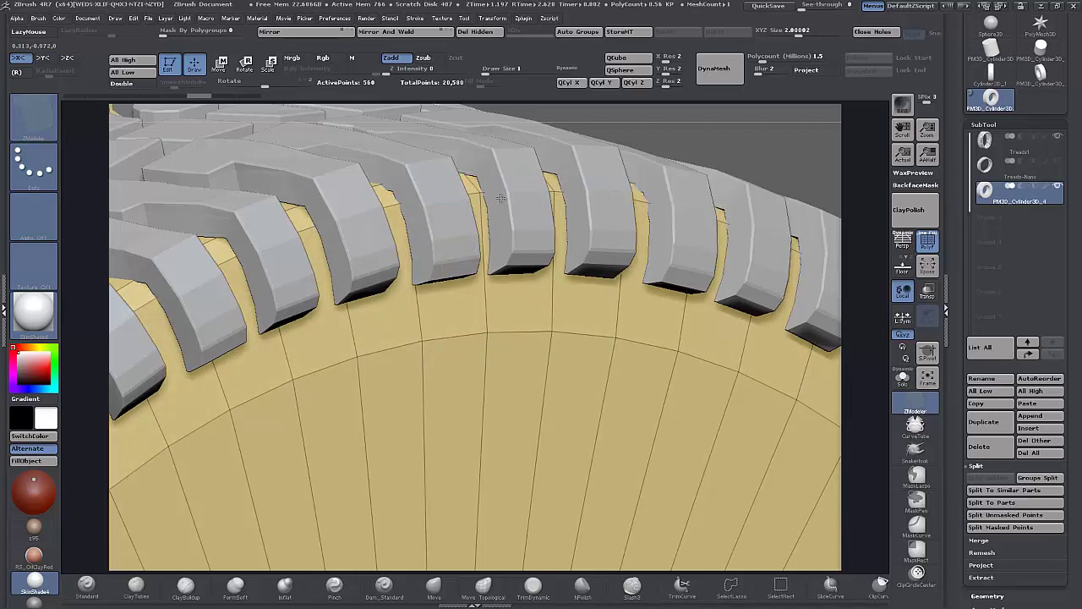
left_click_drag(763, 137, 702, 182)
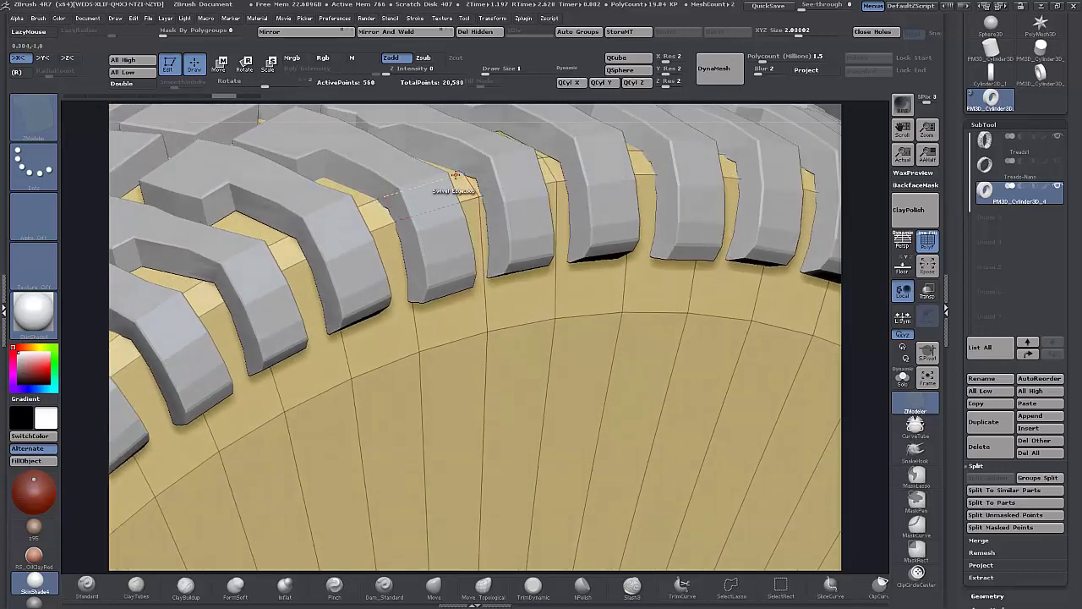
Slide the shoulder edge loop using EdgeLoop Complete, and refine its angle with the Swivel EdgeLoop action.
key("space")
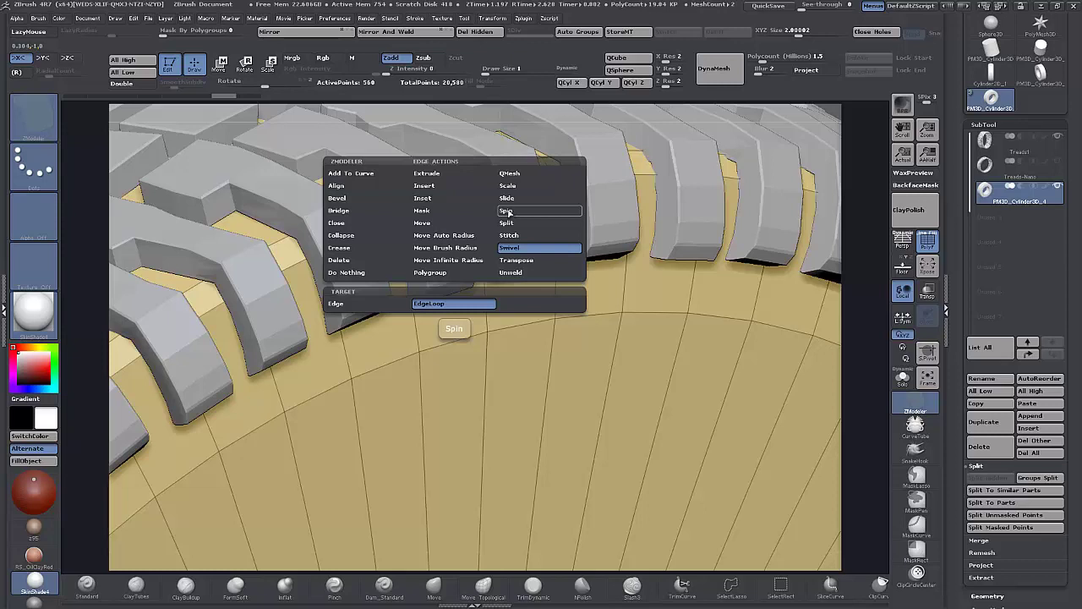
left_click(508, 211)
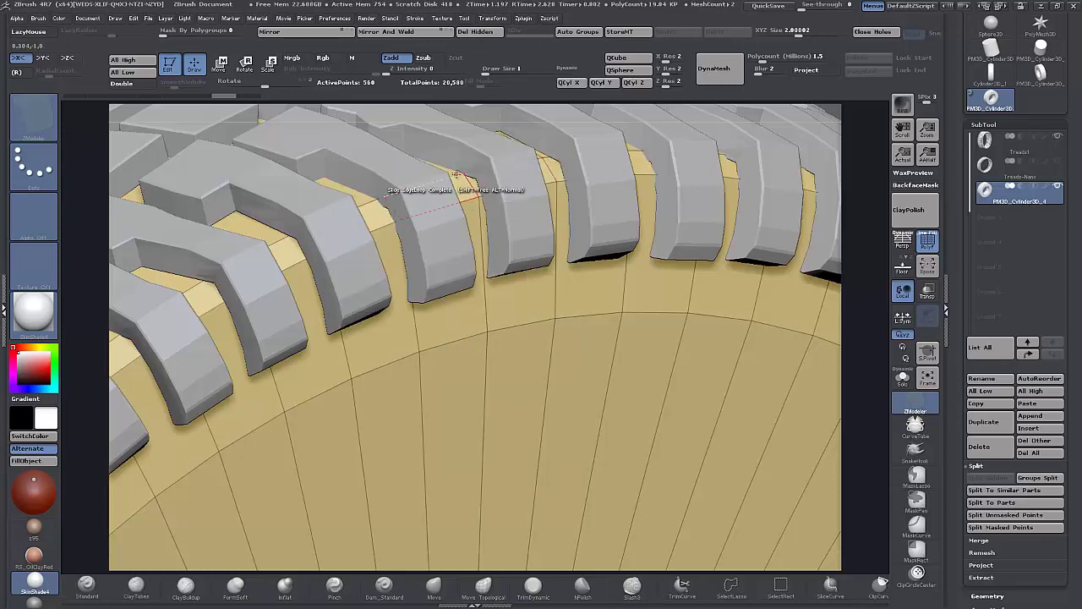
left_click(454, 175)
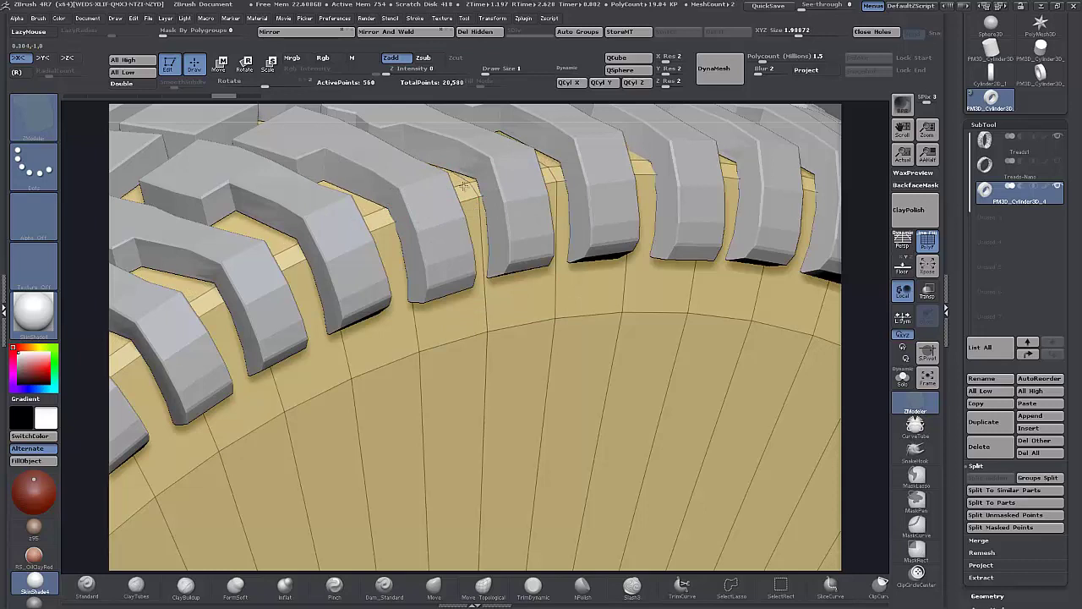
key("space")
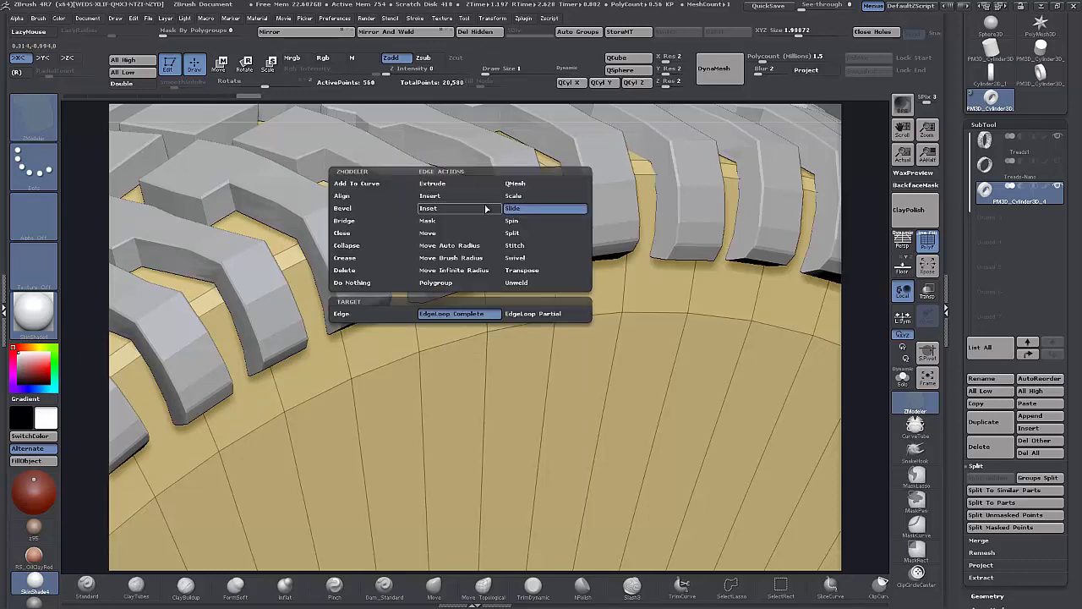
left_click(516, 257)
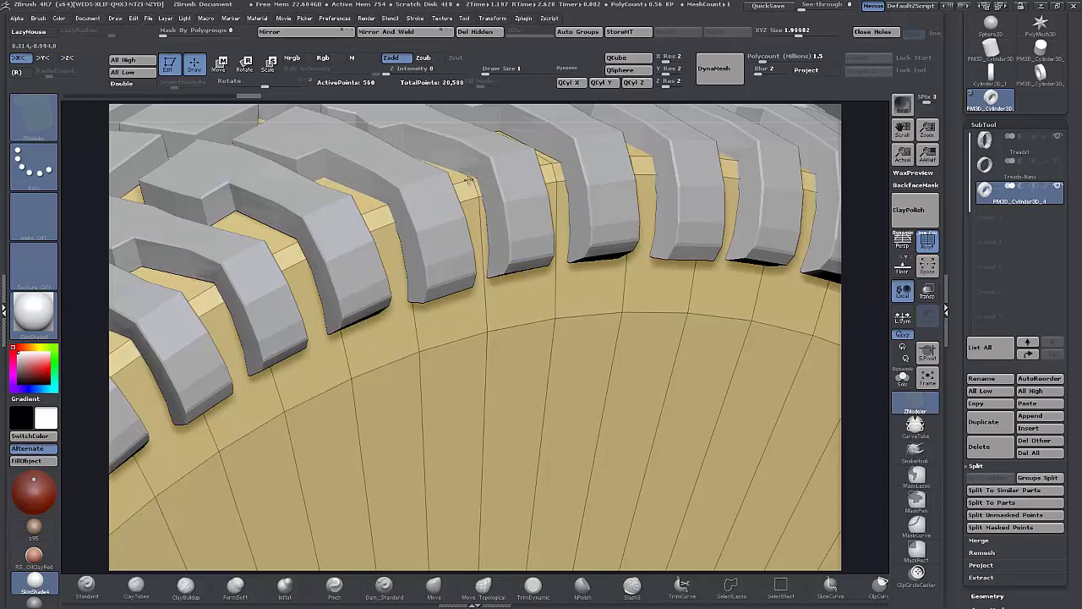
Insert another single edge loop across the sloped band below the shoulder and swivel it to round the profile.
left_click_drag(876, 271, 852, 277)
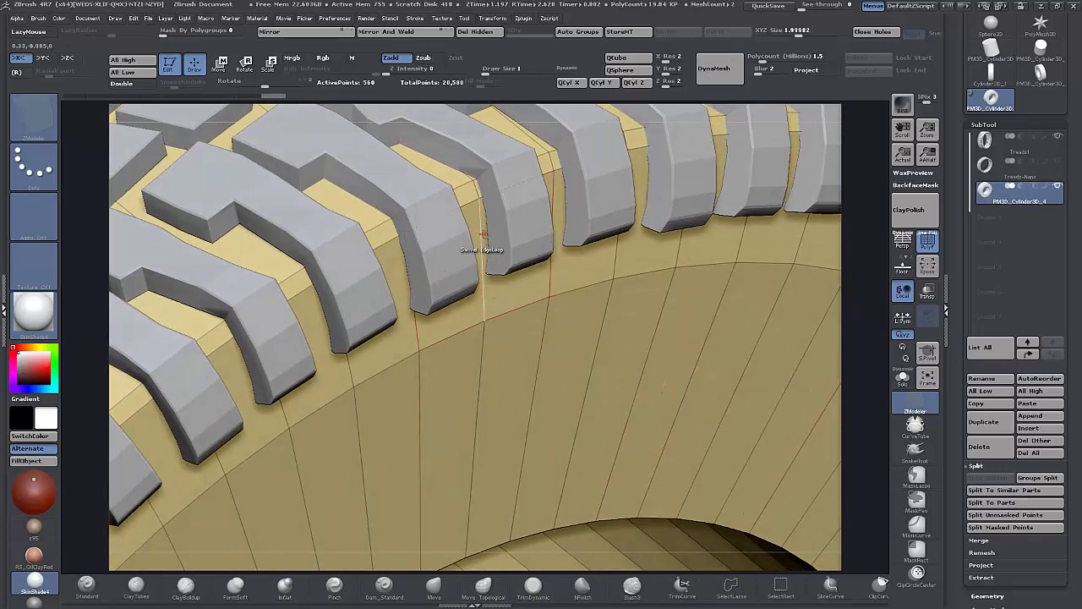
key("space")
left_click(470, 249)
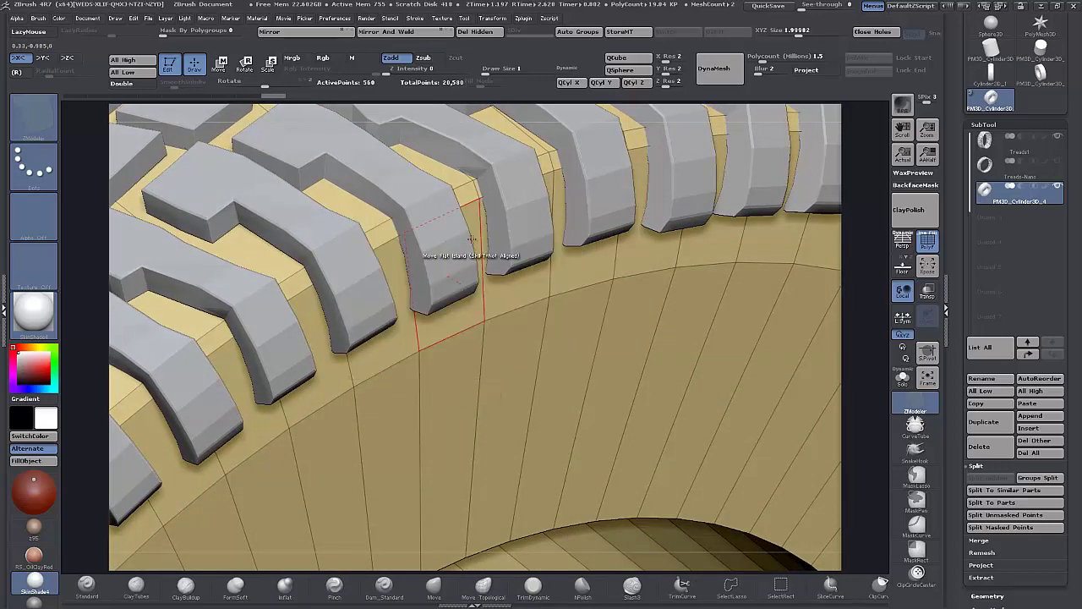
left_click(479, 234)
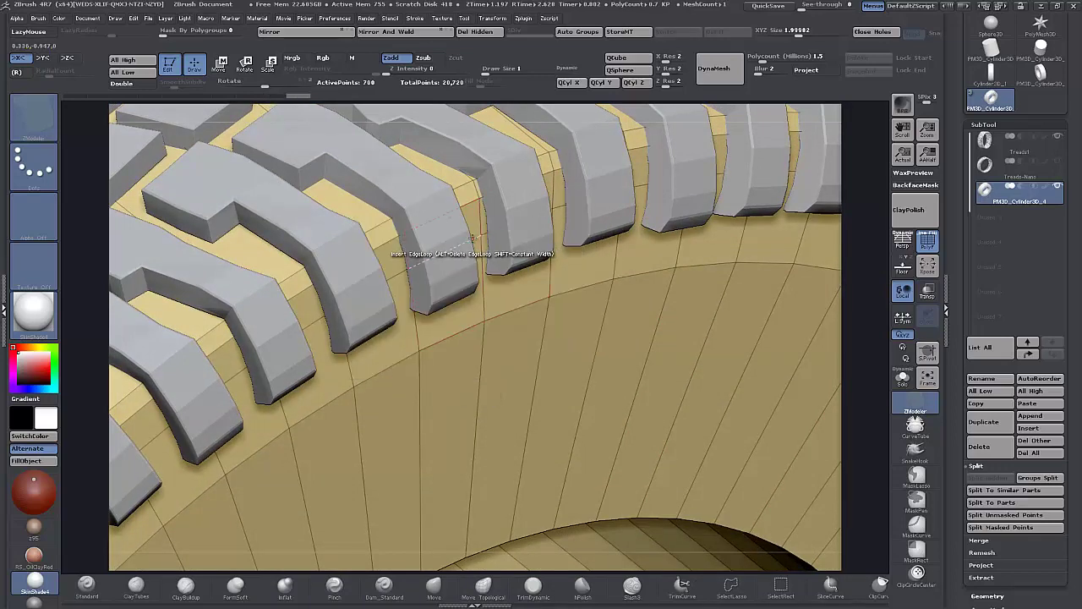
key("space")
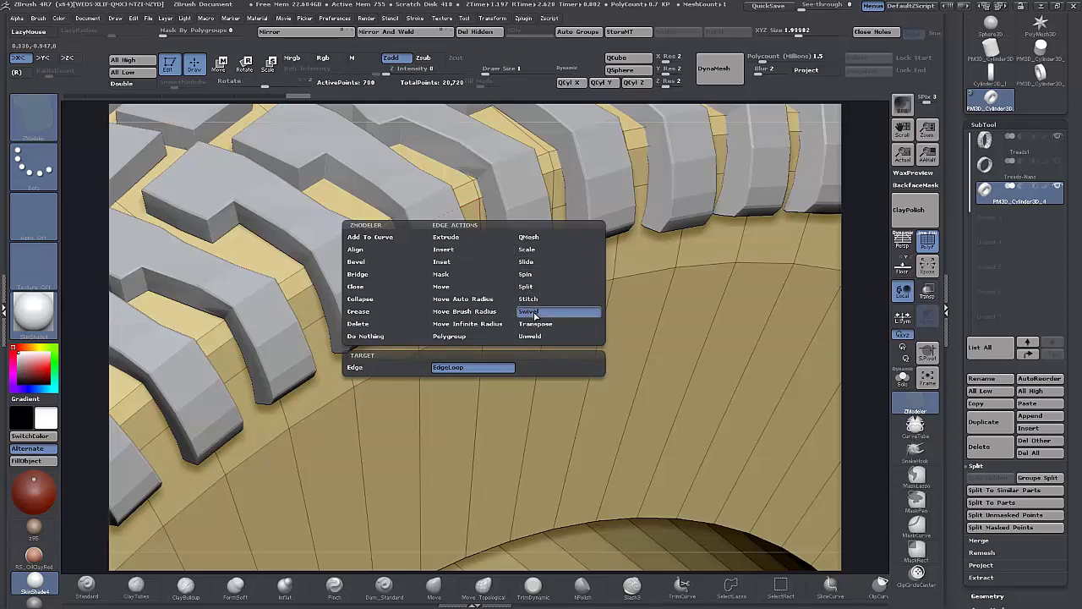
left_click(558, 312)
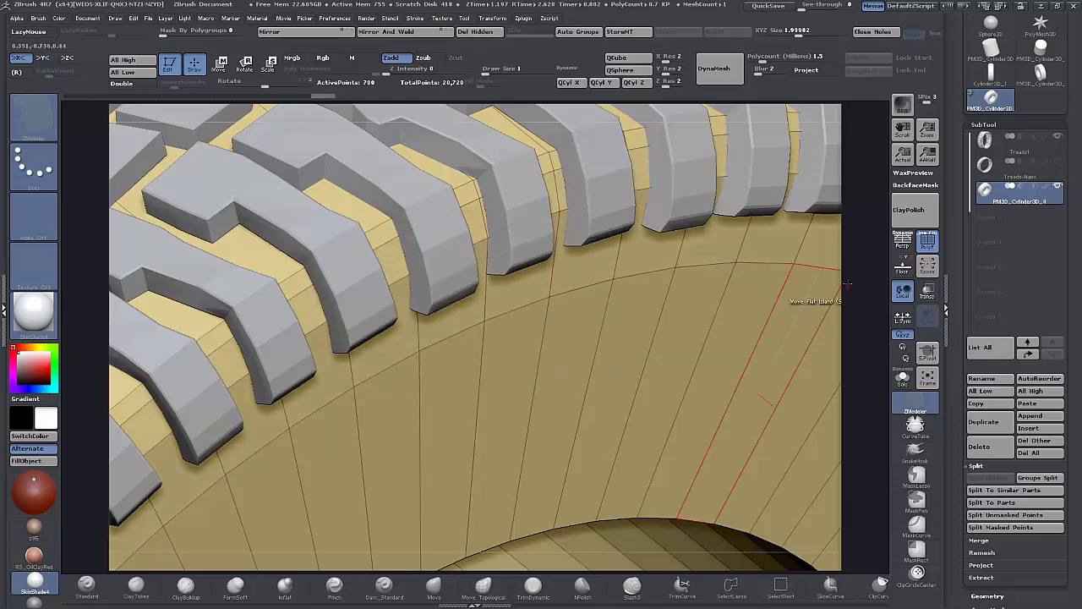
Examine the whole tire's rounded shoulder with the polyframe hidden, and show the polyframe again.
left_click_drag(876, 254, 837, 21)
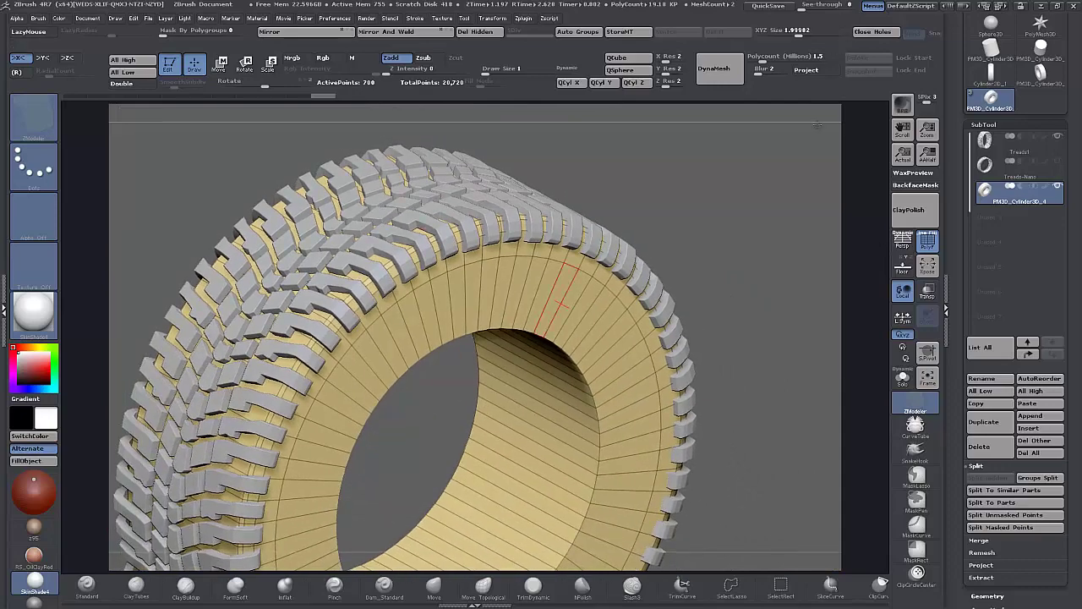
left_click_drag(741, 287, 751, 258)
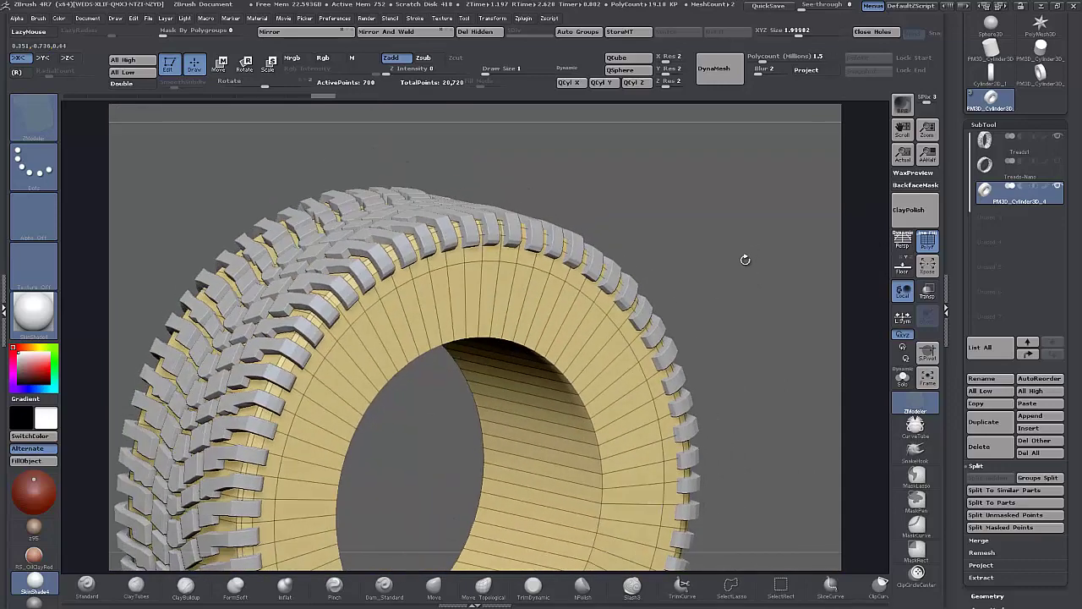
left_click(927, 242)
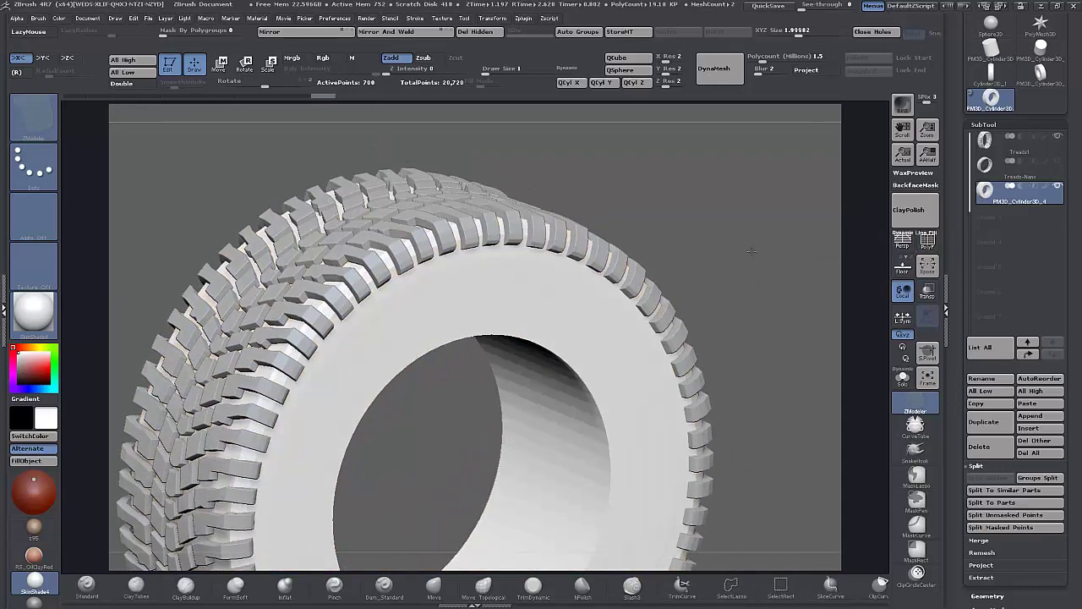
left_click_drag(746, 245, 739, 311)
mouse_move(680, 343)
left_mouse_down("alt")
mouse_move(688, 393)
mouse_move(752, 342)
mouse_move(668, 334)
left_mouse_up("alt")
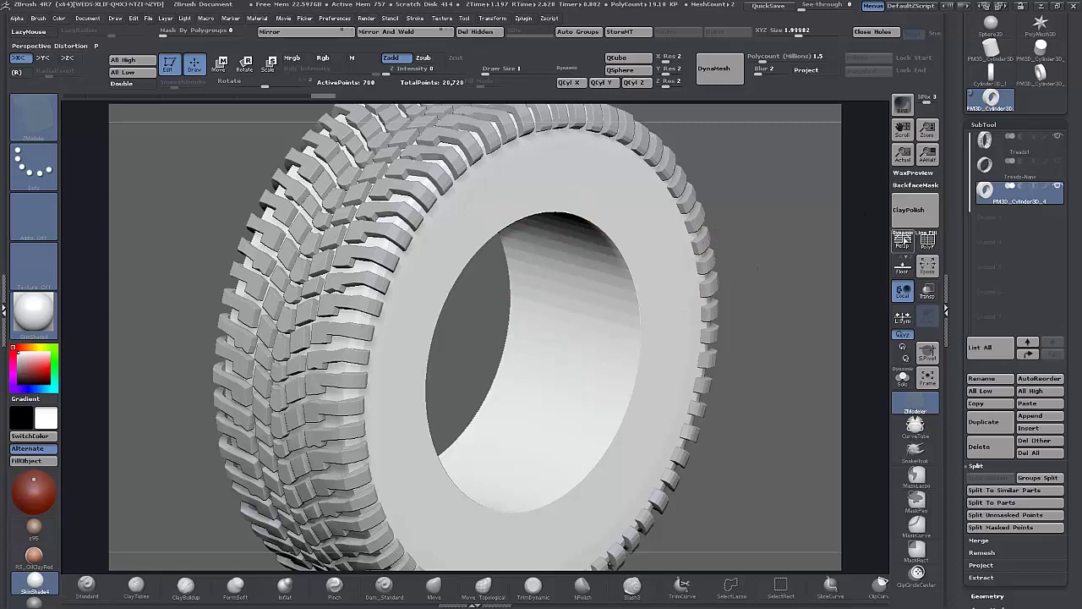
left_click(928, 243)
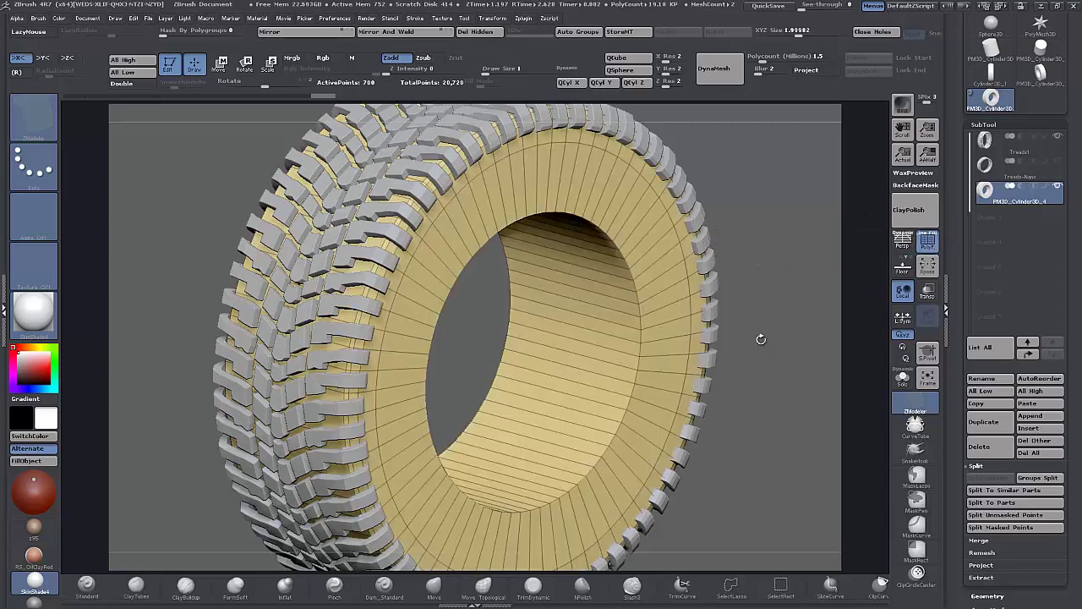
Insert a single edge loop on the cylinder's inner wall close to the rim opening, and copy it to the other side with Mirror And Weld.
left_click_drag(760, 339, 798, 347, "alt")
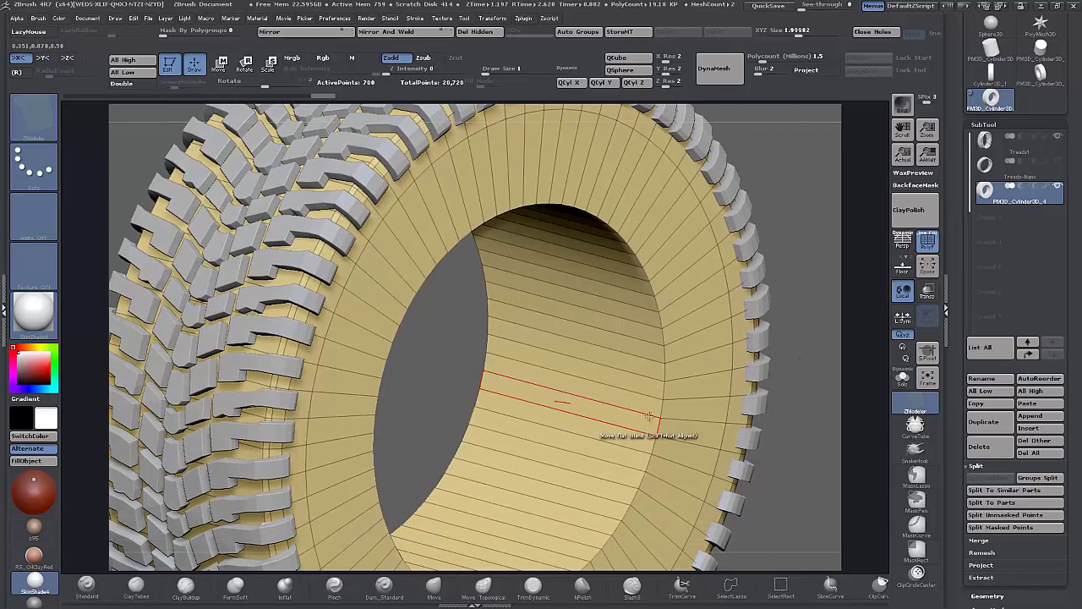
key("space")
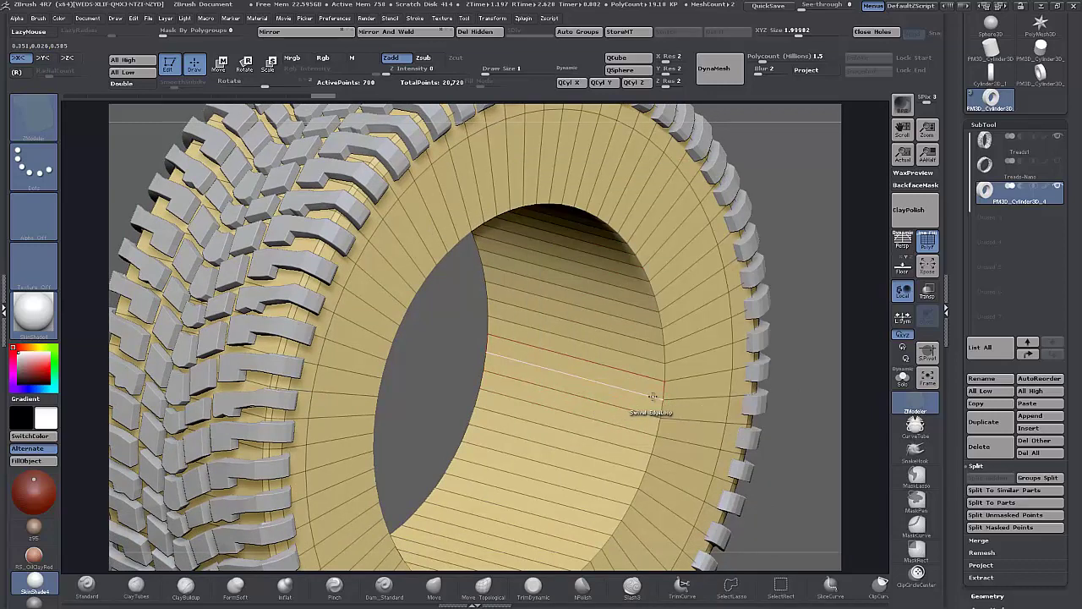
key("space")
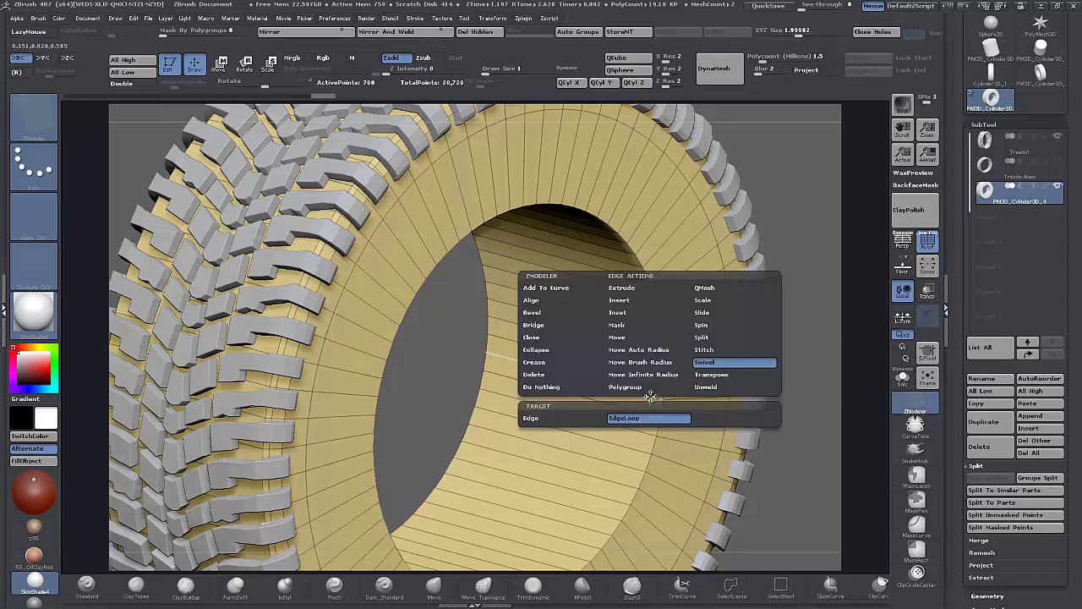
left_click(619, 300)
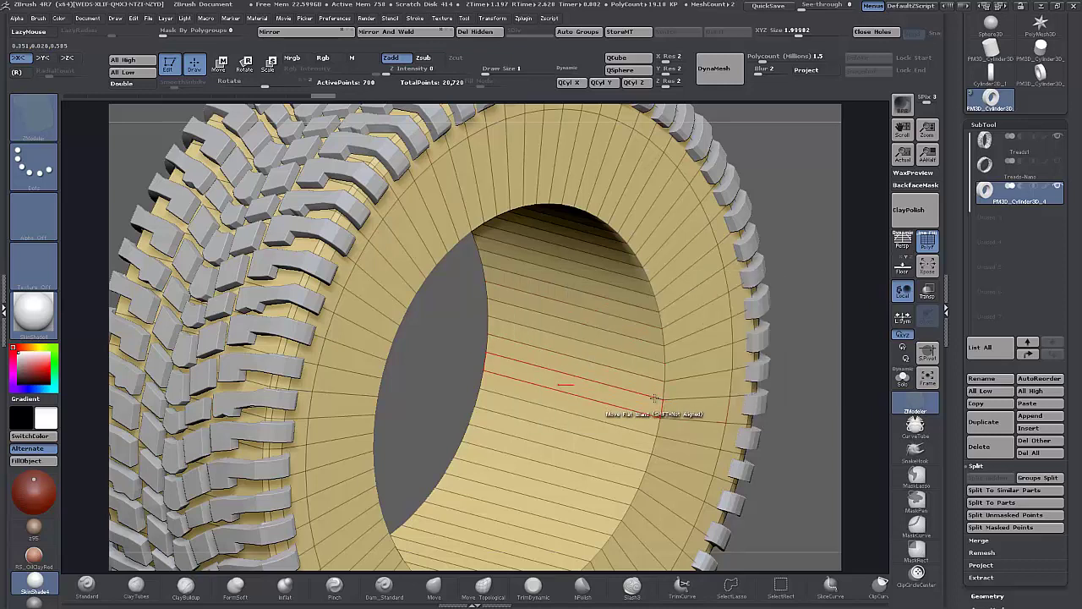
left_click_drag(655, 396, 664, 396)
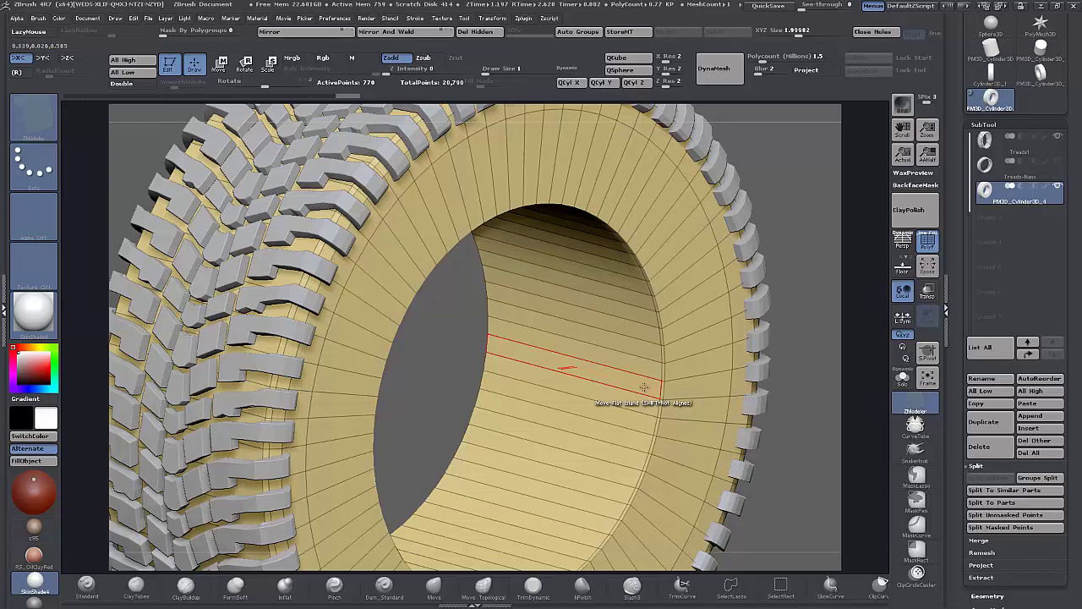
left_click_drag(794, 437, 757, 448)
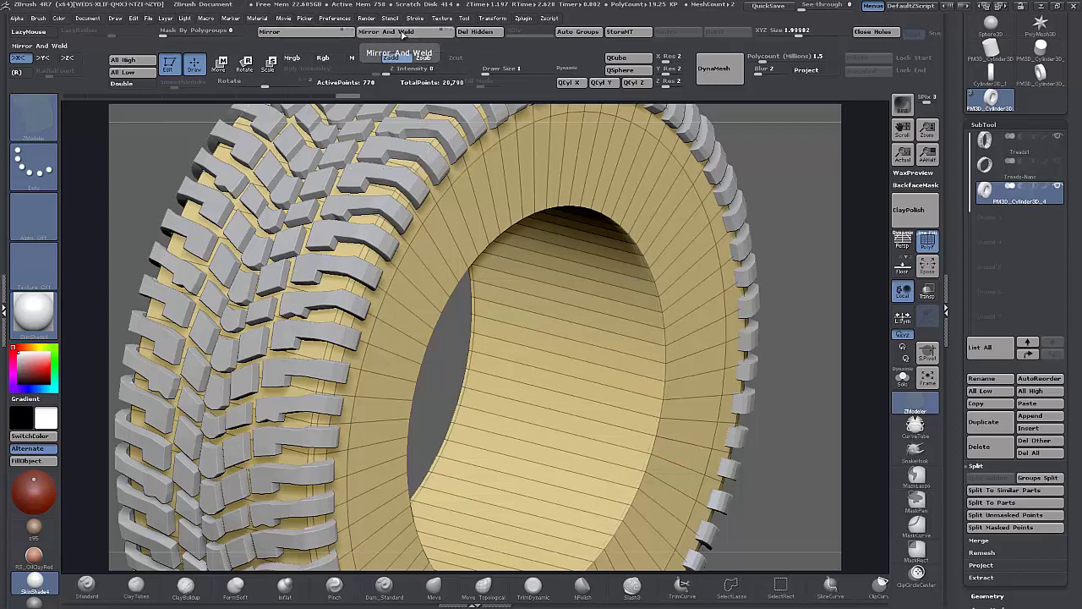
left_click(404, 32)
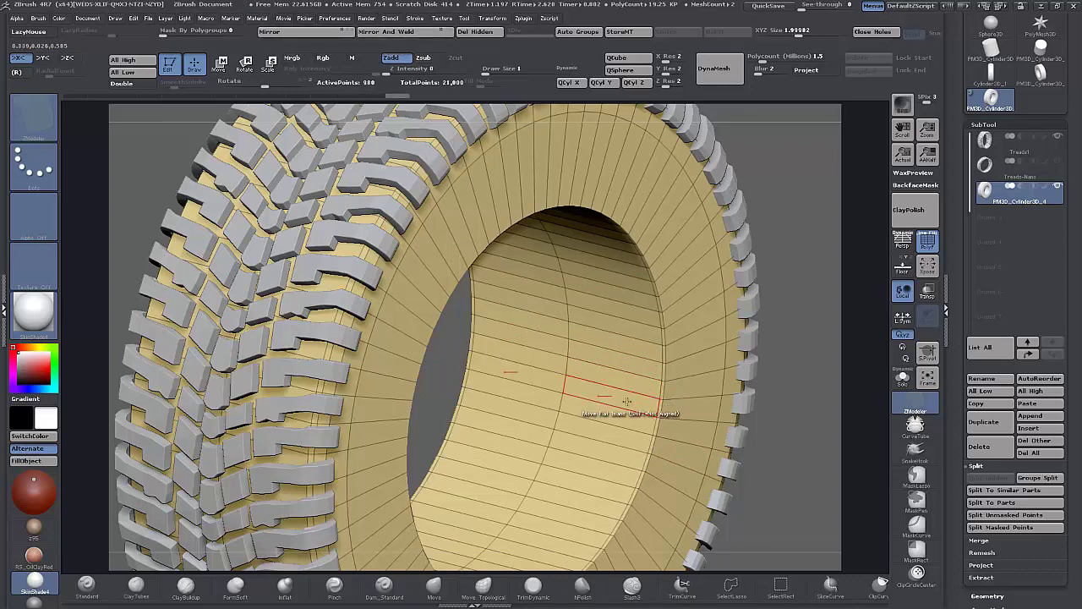
Set the polygon action to QMesh with the Polyloop target and the draw size to 7, and recess the inner wall's polyloop into the tire.
key("space")
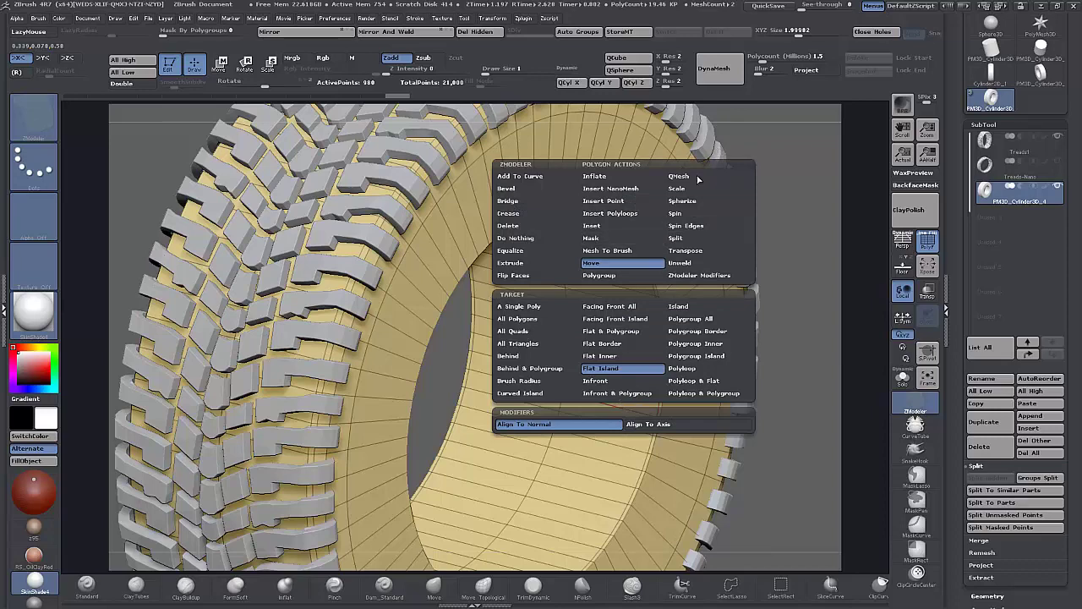
left_click(699, 178)
left_click(700, 370)
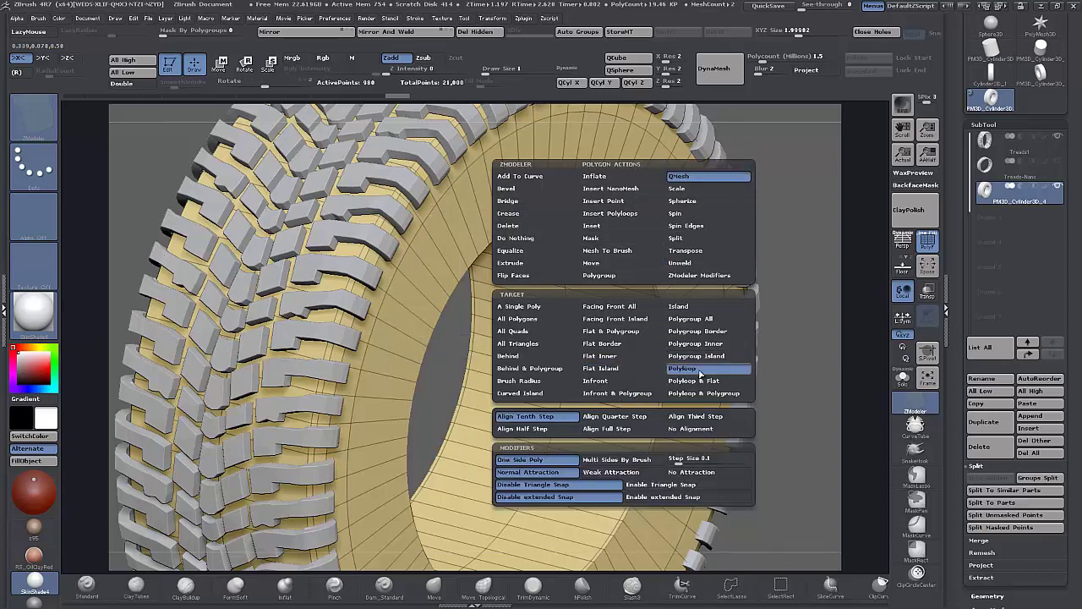
key("space")
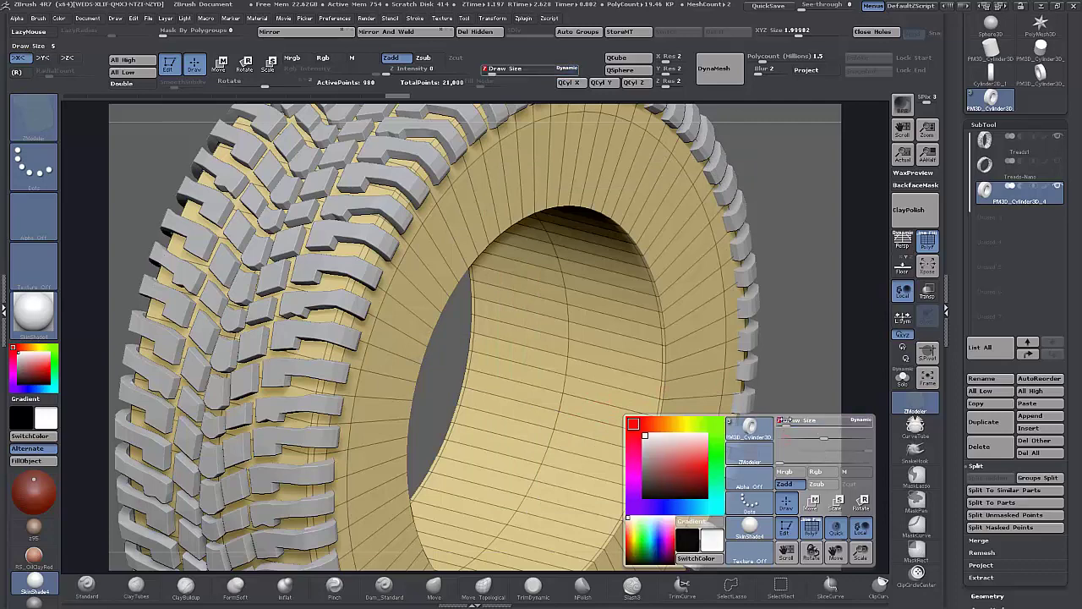
left_click_drag(793, 361, 774, 498, "alt")
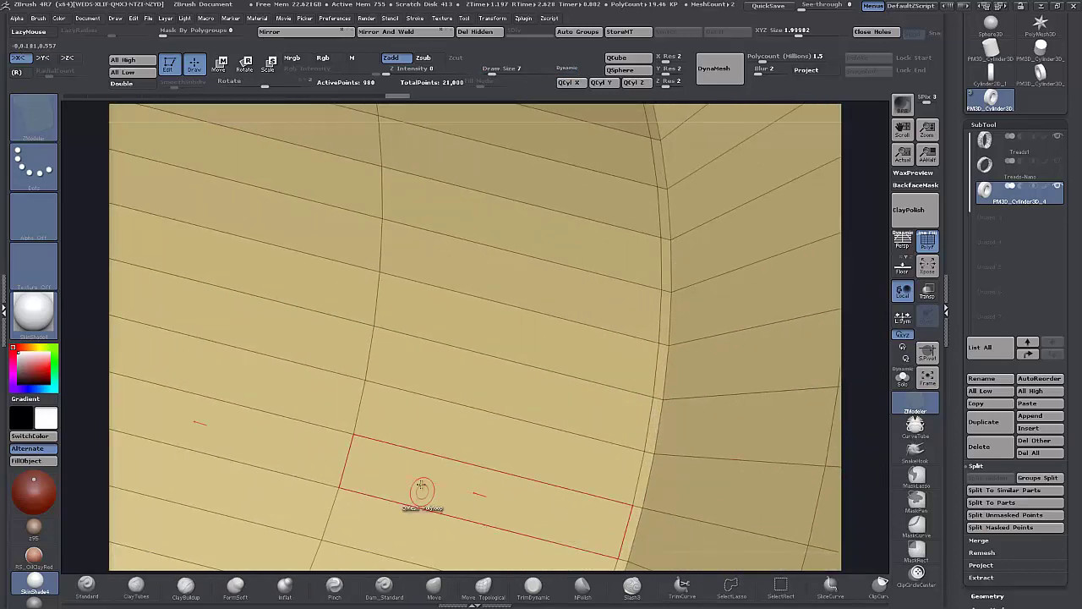
left_click(495, 456)
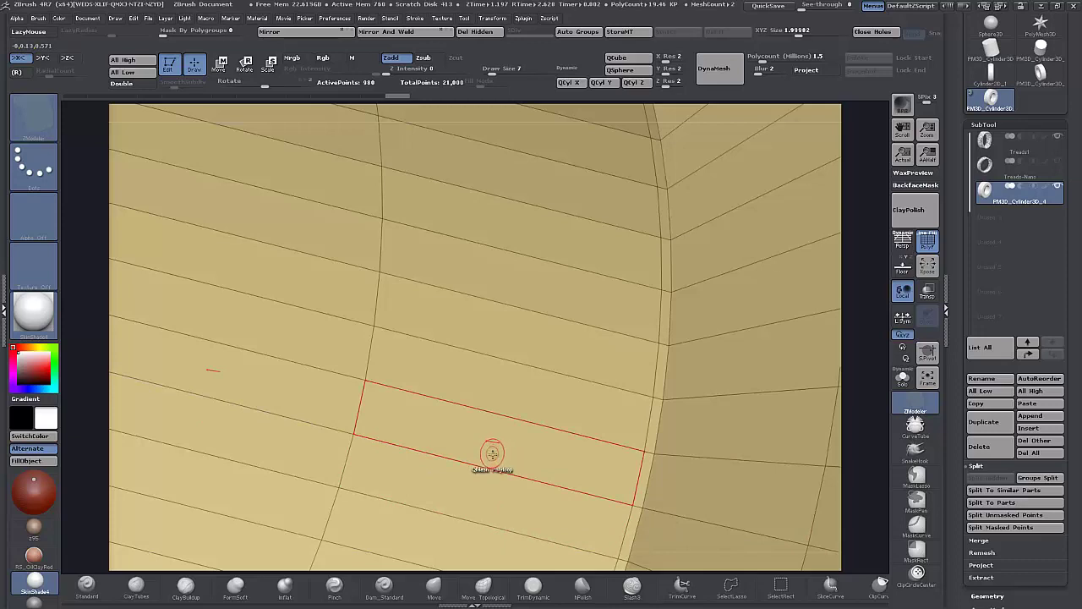
left_click_drag(492, 453, 915, 340)
left_click_drag(845, 347, 832, 191)
left_click_drag(626, 372, 347, 402)
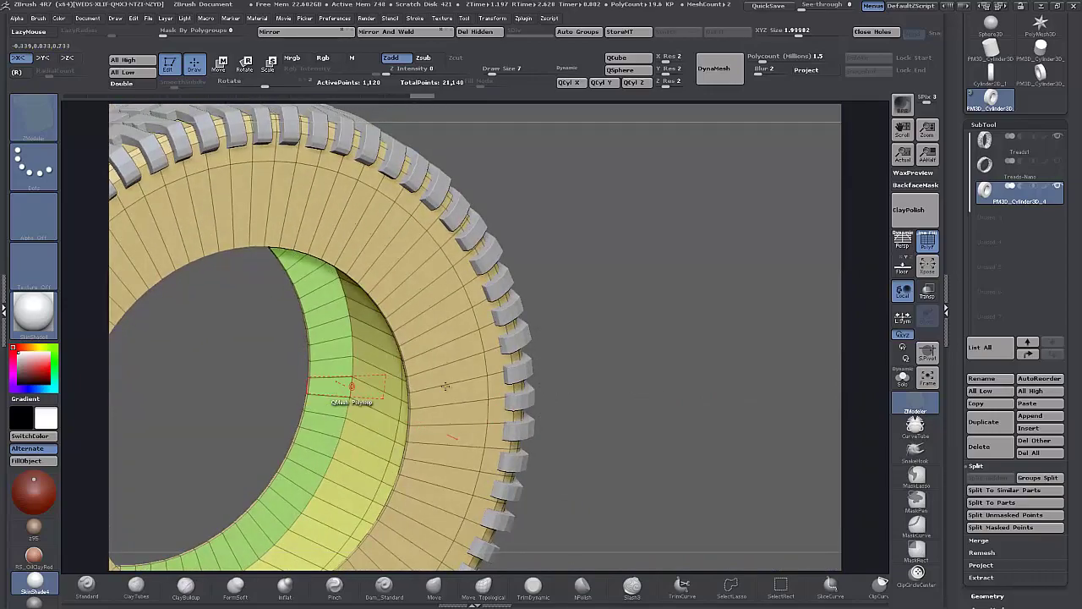
Set the ZModeler edge action to Bevel and try to bevel the edge loop where the recess's side wall meets its floor.
left_click_drag(625, 382, 705, 462)
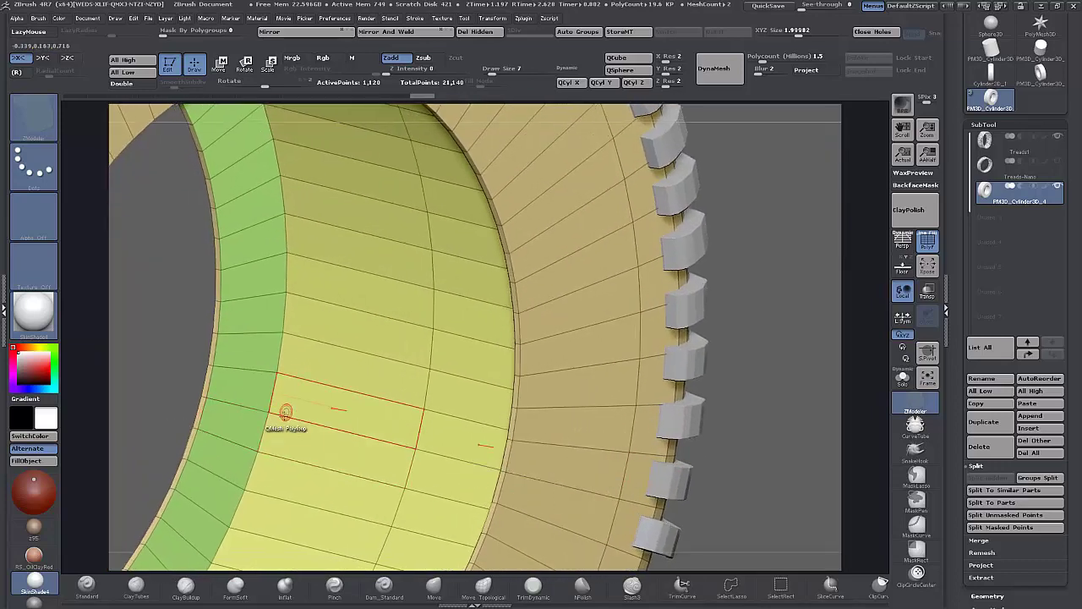
key("space")
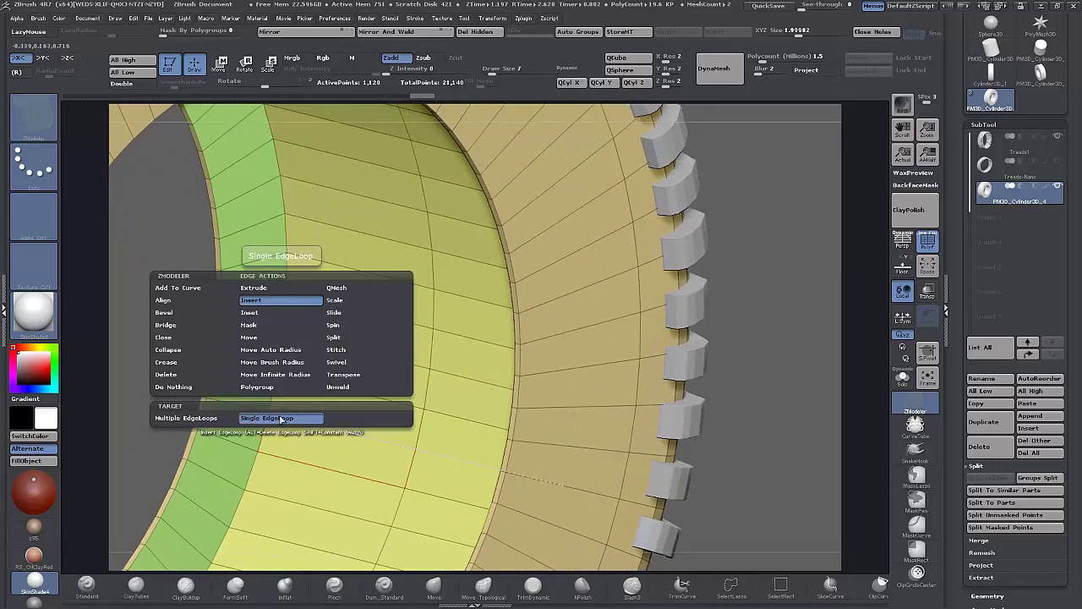
left_click(192, 314)
left_click(304, 452)
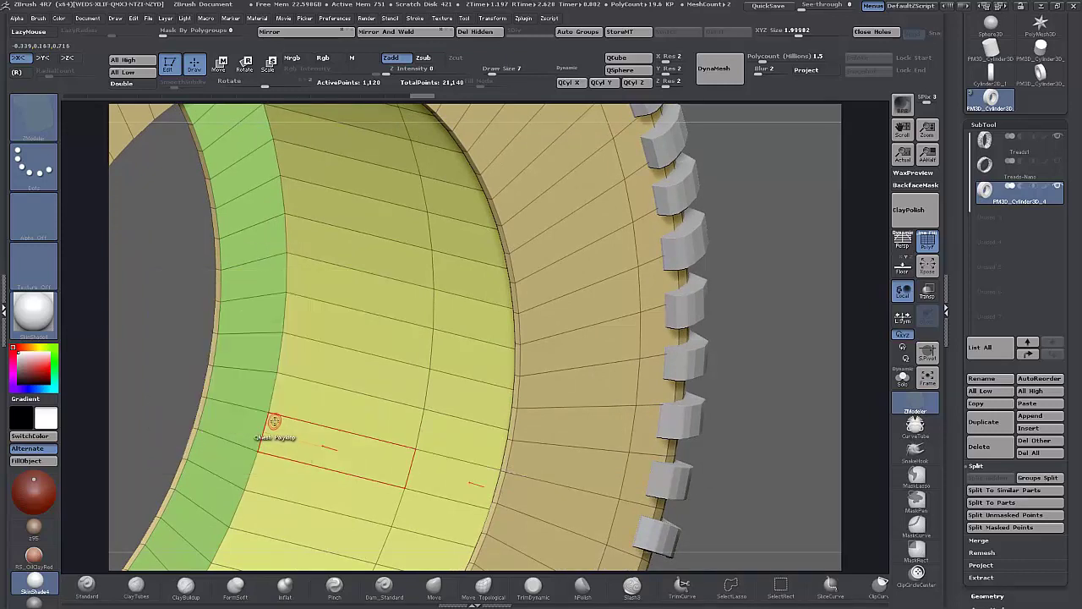
left_click(267, 397)
key("ctrl+z")
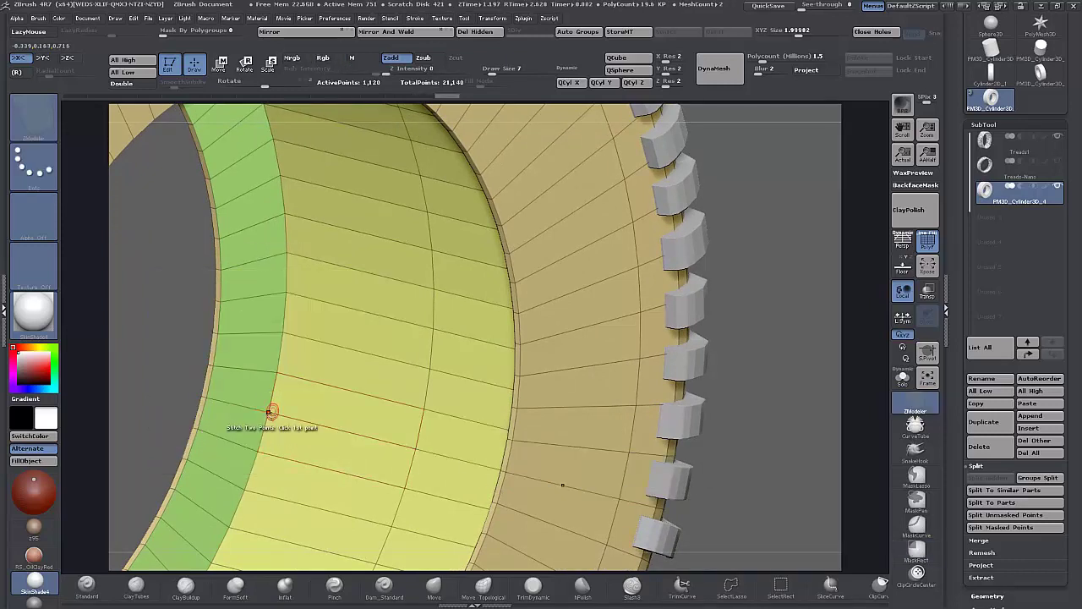
left_click_drag(185, 370, 251, 394)
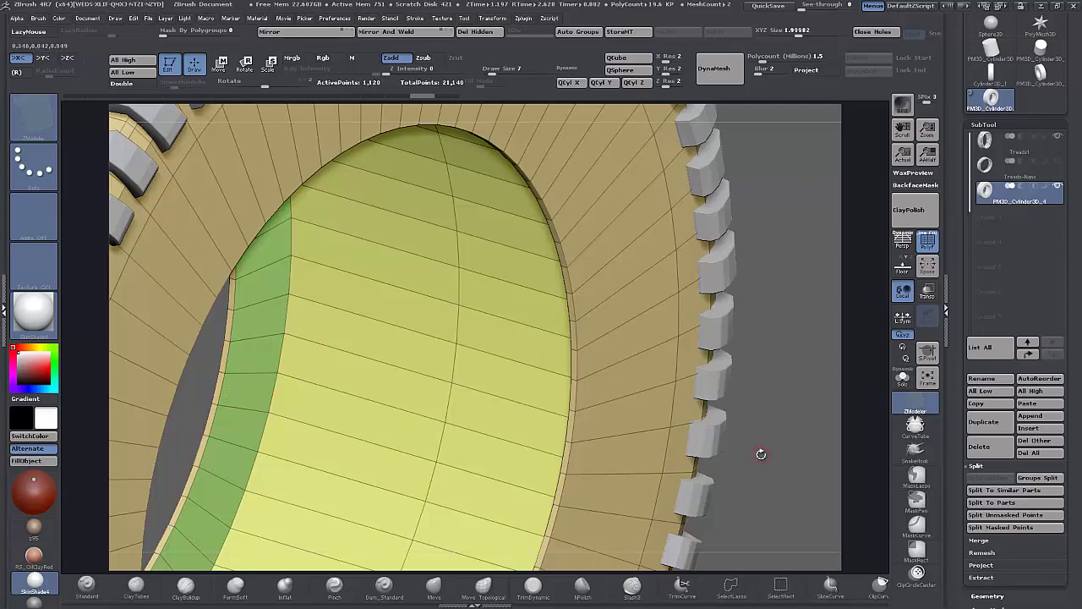
Bevel the edge loop between the tyre's green inner lip and yellow inner wall into a narrow four-row band.
left_click_drag(761, 454, 588, 429)
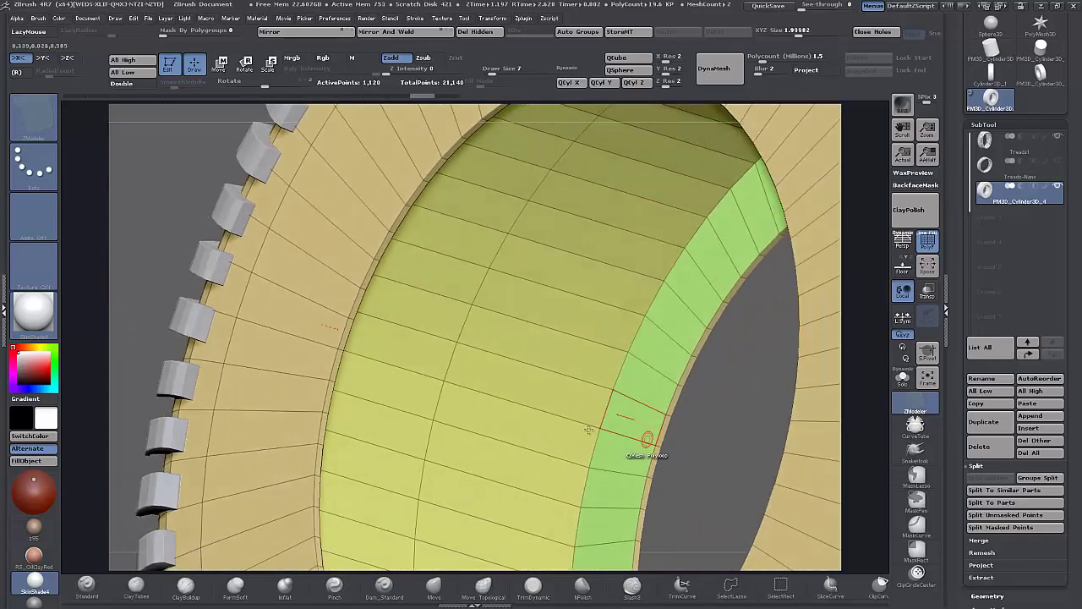
left_click(614, 380)
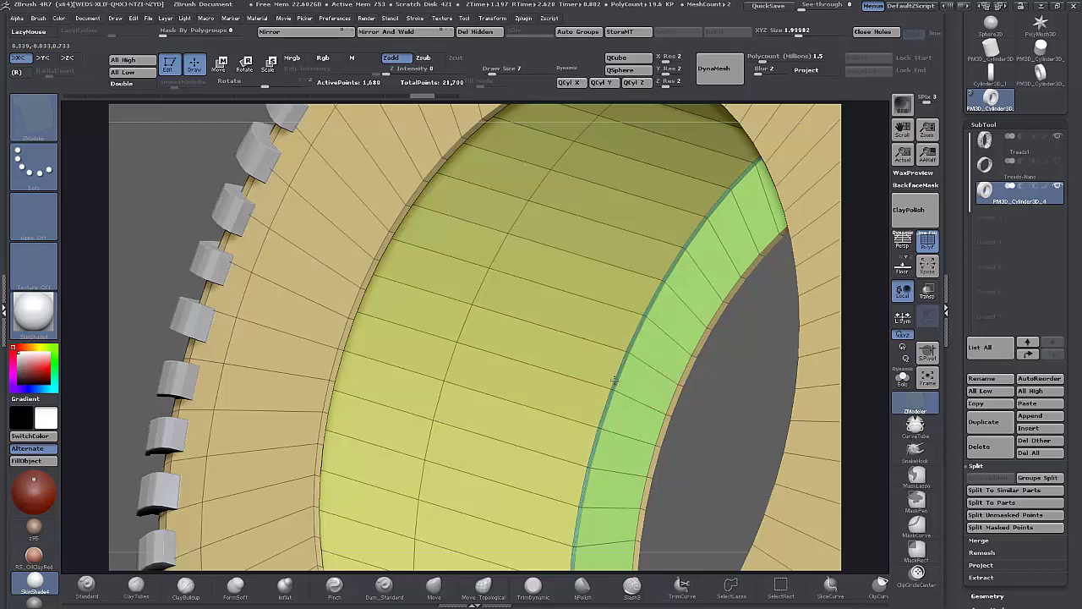
left_click_drag(614, 379, 668, 377)
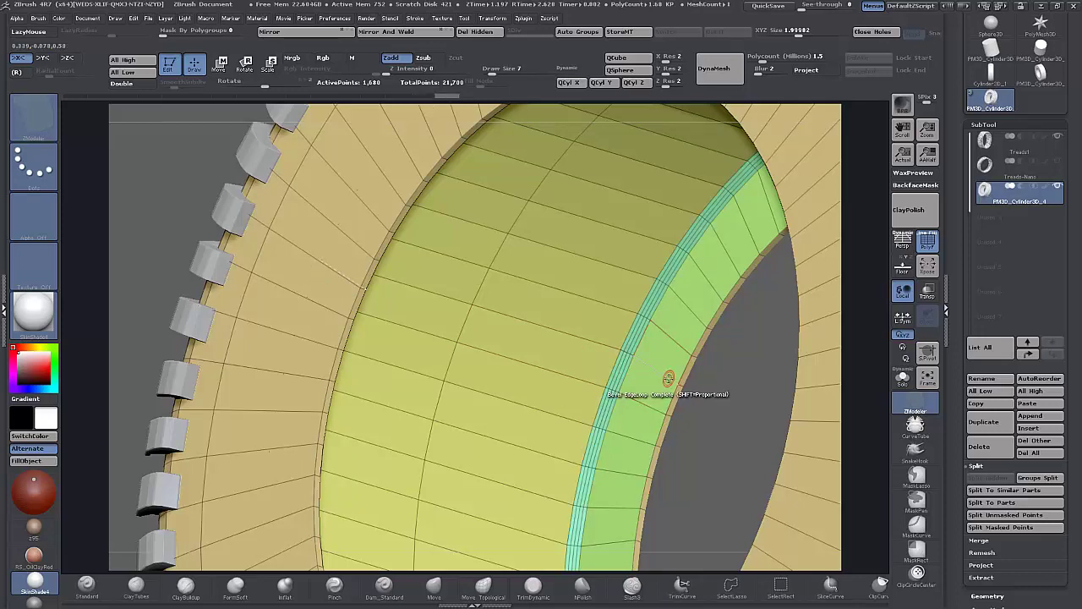
key("ctrl+z")
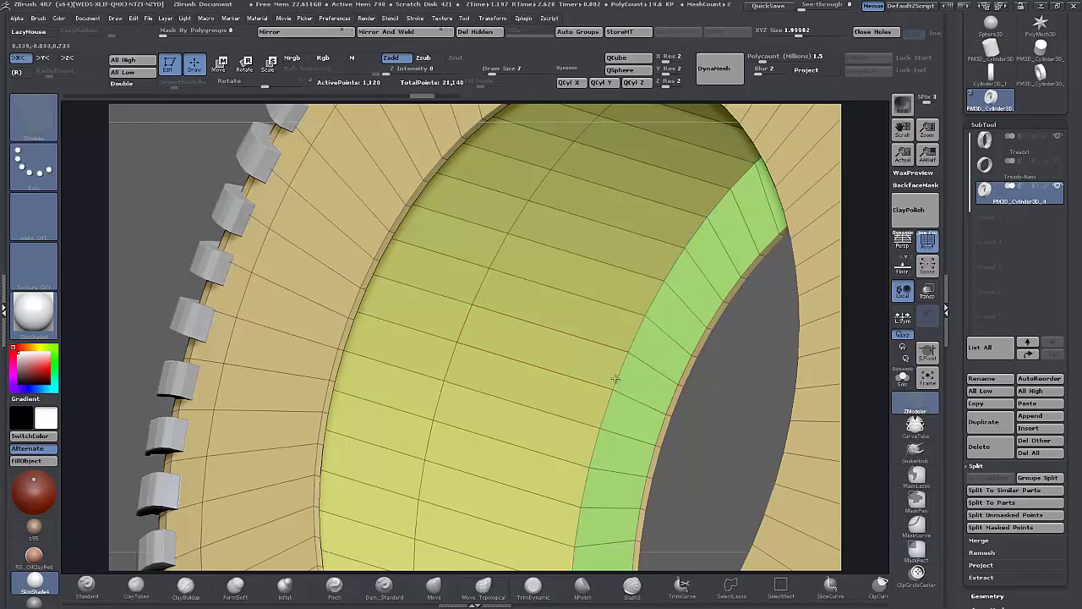
left_click(617, 378)
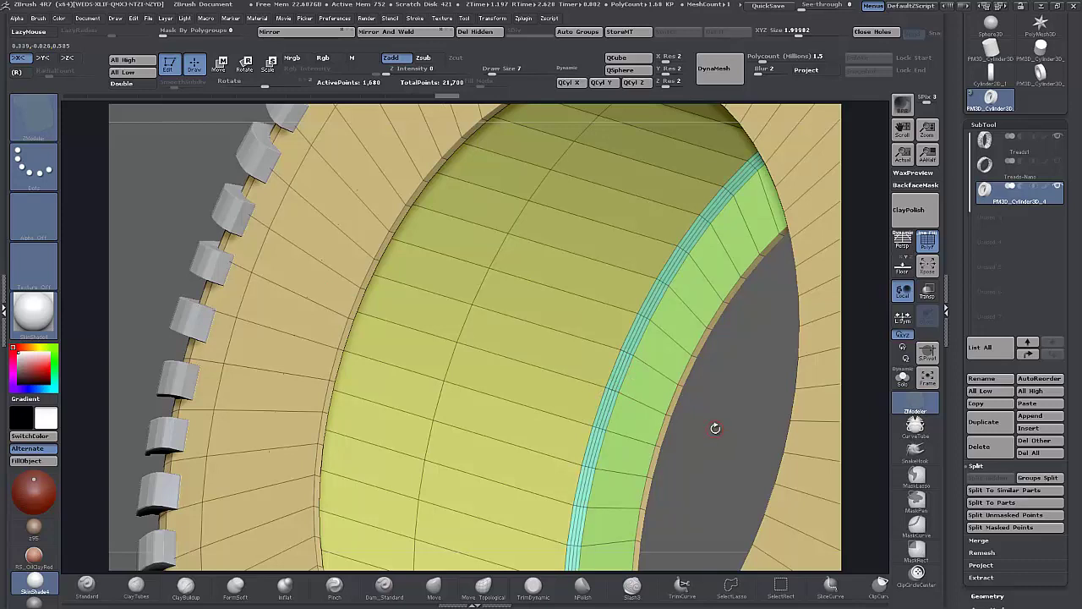
key("space")
key("ctrl")
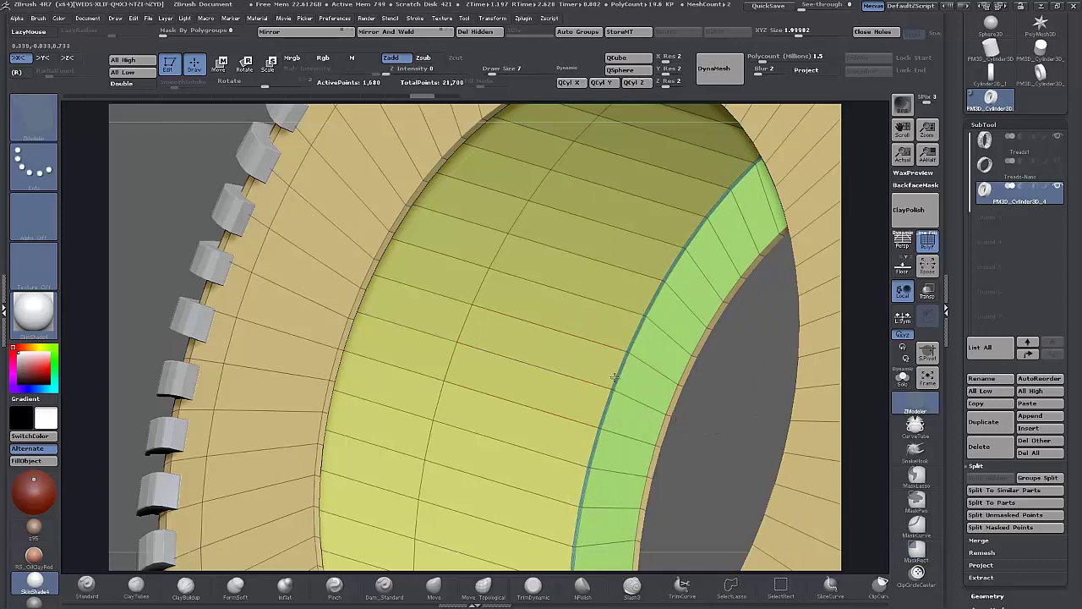
key("shift")
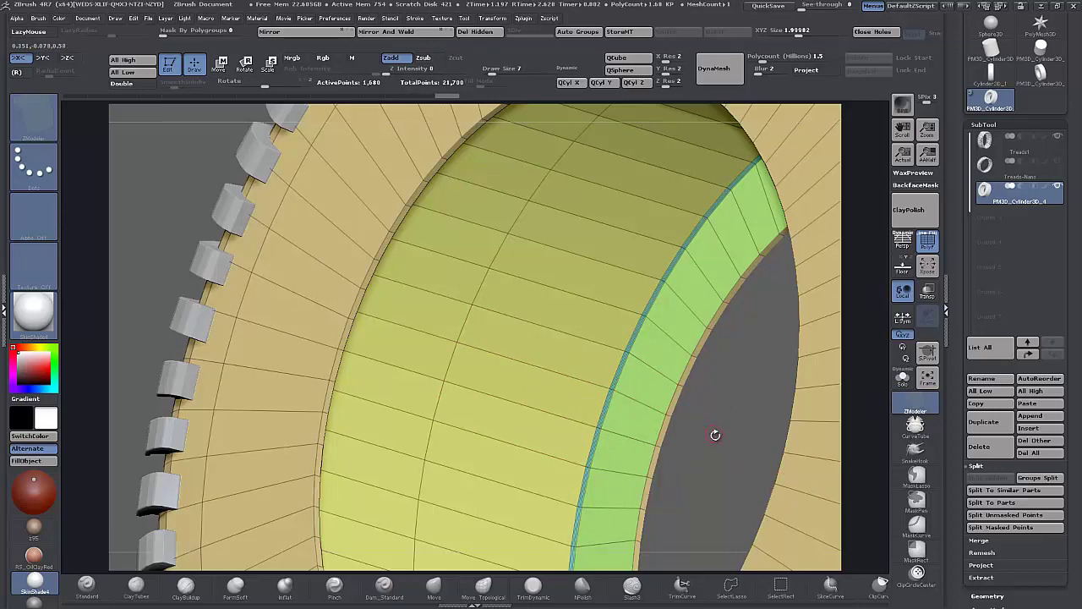
left_click_drag(716, 435, 723, 434)
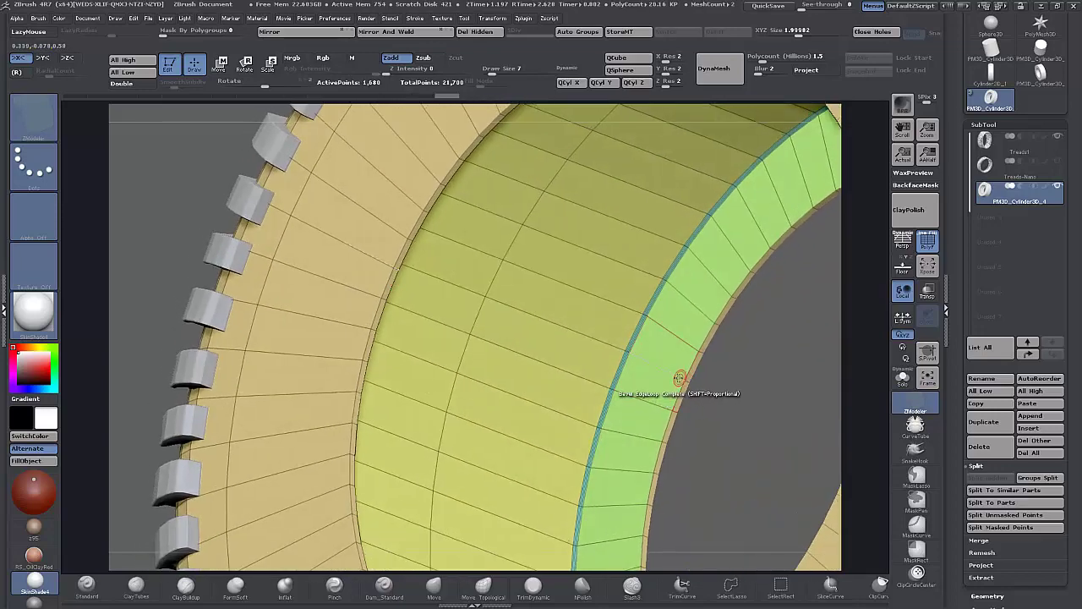
Insert edge loops on both sides of the rim opening's edge and another around the middle of the sidewall.
key("space")
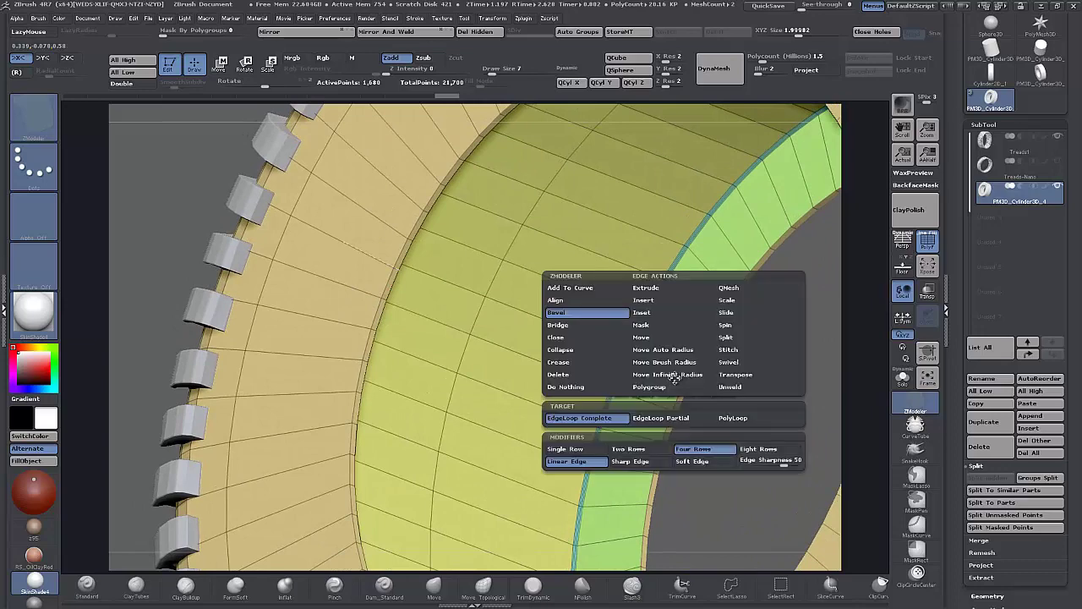
left_click(660, 310)
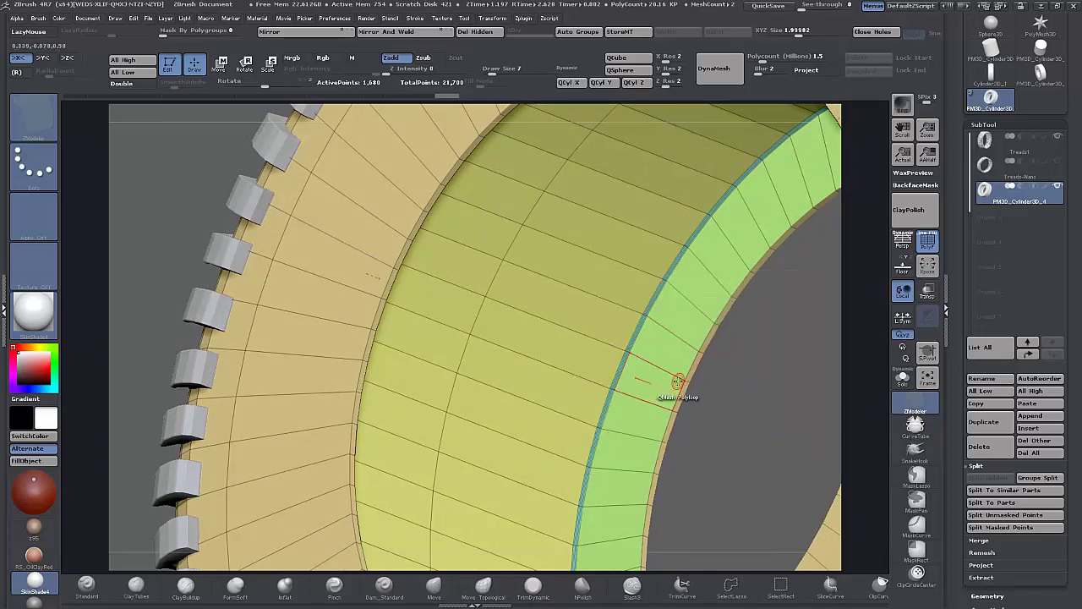
left_click(683, 376)
left_click_drag(685, 377, 687, 378)
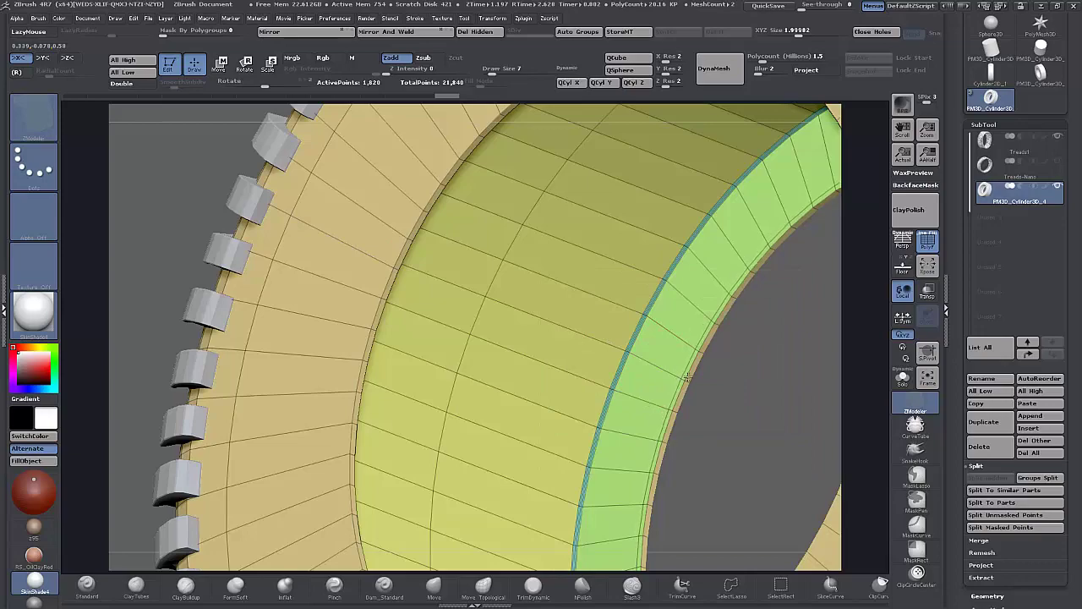
left_click_drag(746, 441, 693, 382)
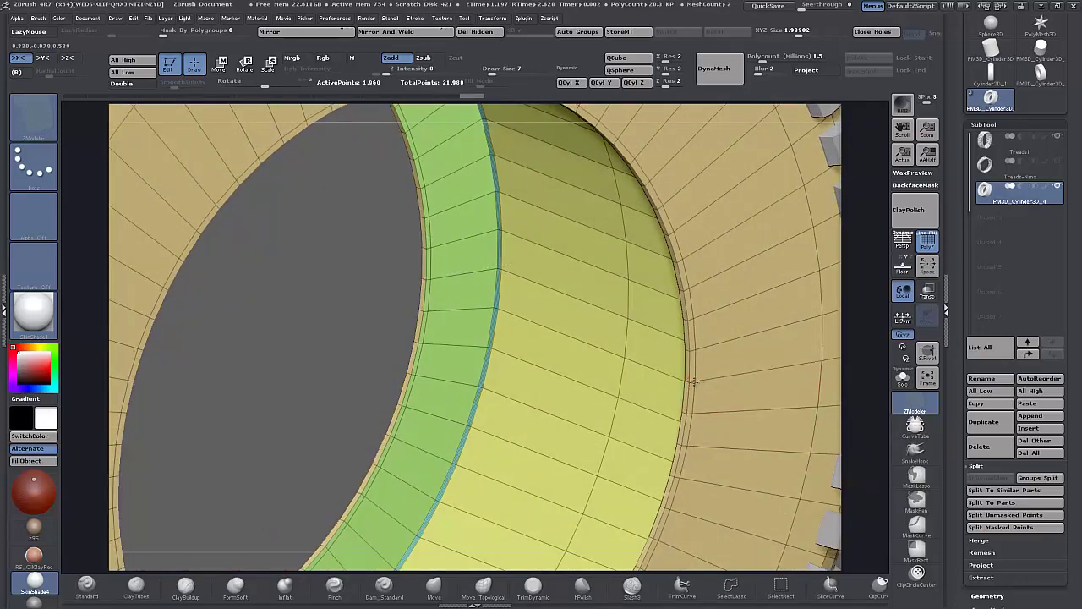
left_click(757, 371)
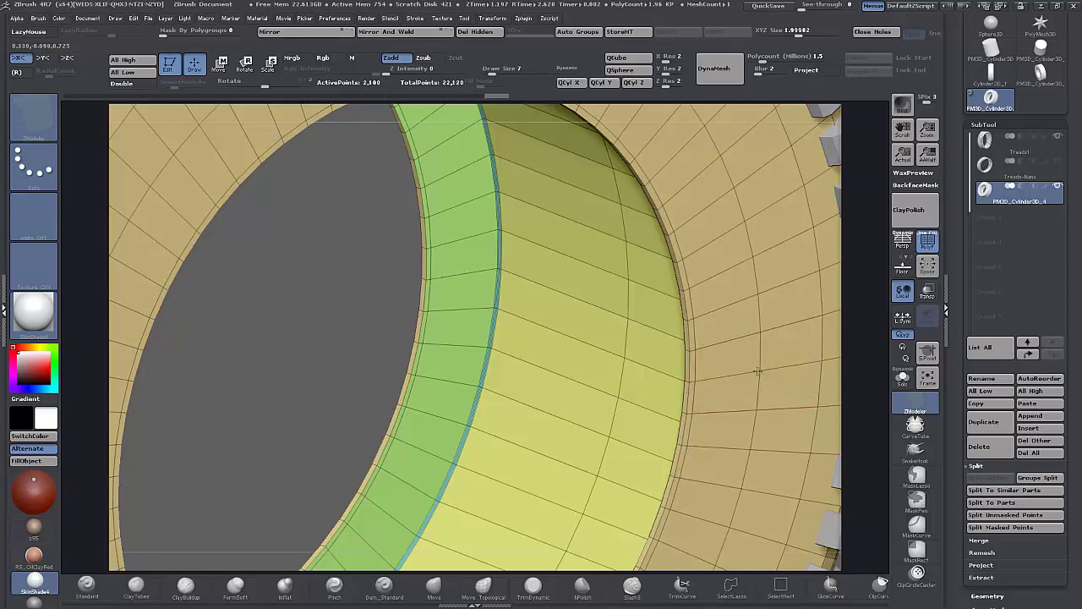
Try to move the sidewall faces with the Move polygon action targeting Flat Island at draw size 78.
left_click_drag(869, 426, 887, 394, "alt")
left_click_drag(773, 470, 824, 531)
mouse_move(828, 481)
left_mouse_down()
mouse_move(833, 525)
mouse_move(835, 486)
left_mouse_up()
left_click_drag(833, 383, 634, 475)
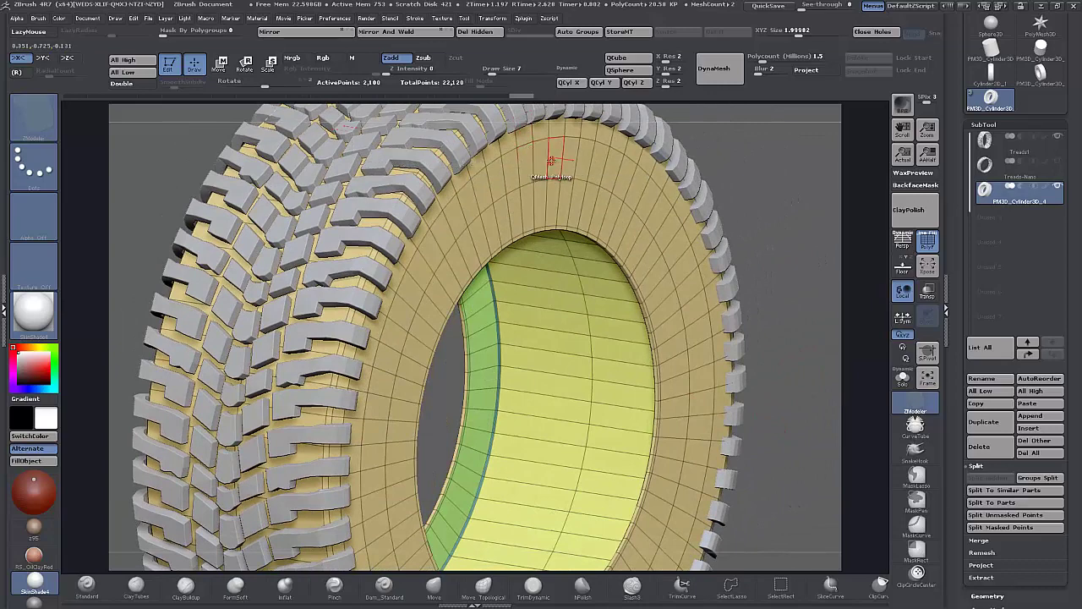
key("space")
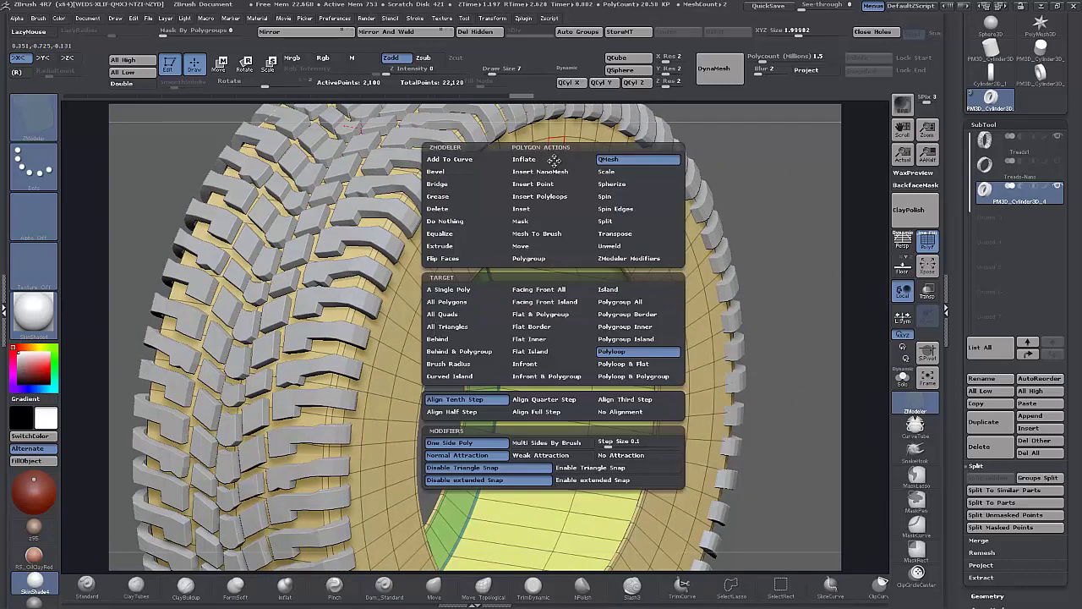
left_click(522, 246)
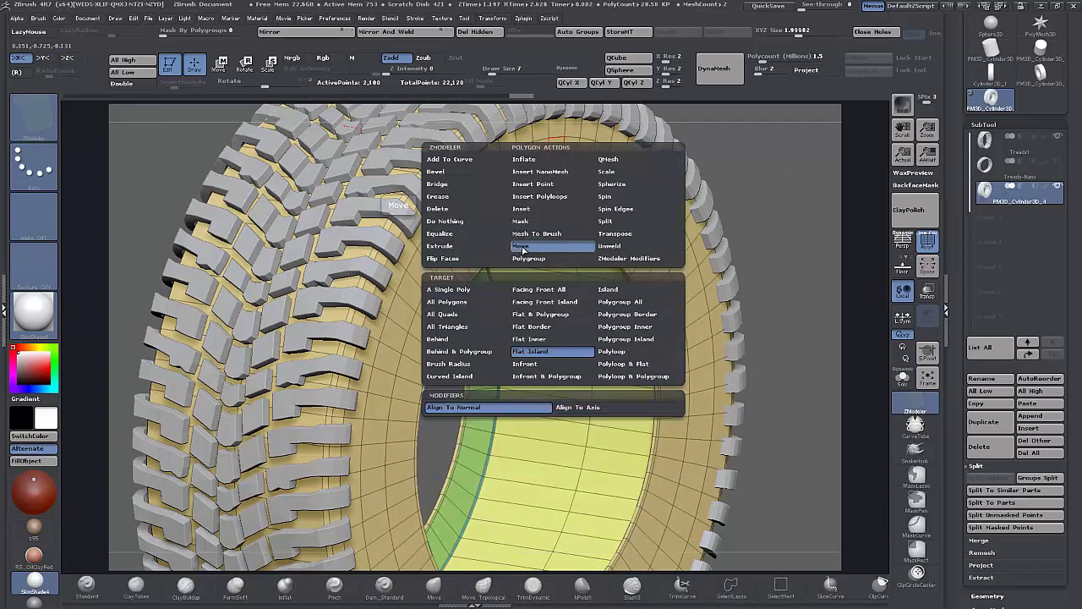
left_click(618, 355)
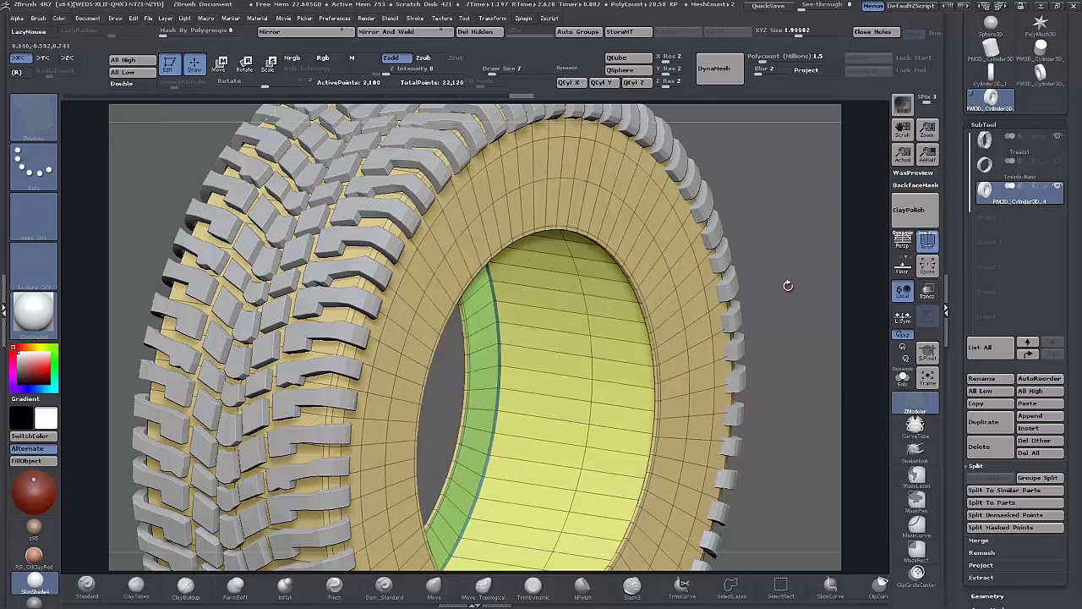
key("space")
mouse_move(787, 286)
left_mouse_down()
mouse_move(860, 263)
mouse_move(791, 497)
left_mouse_up()
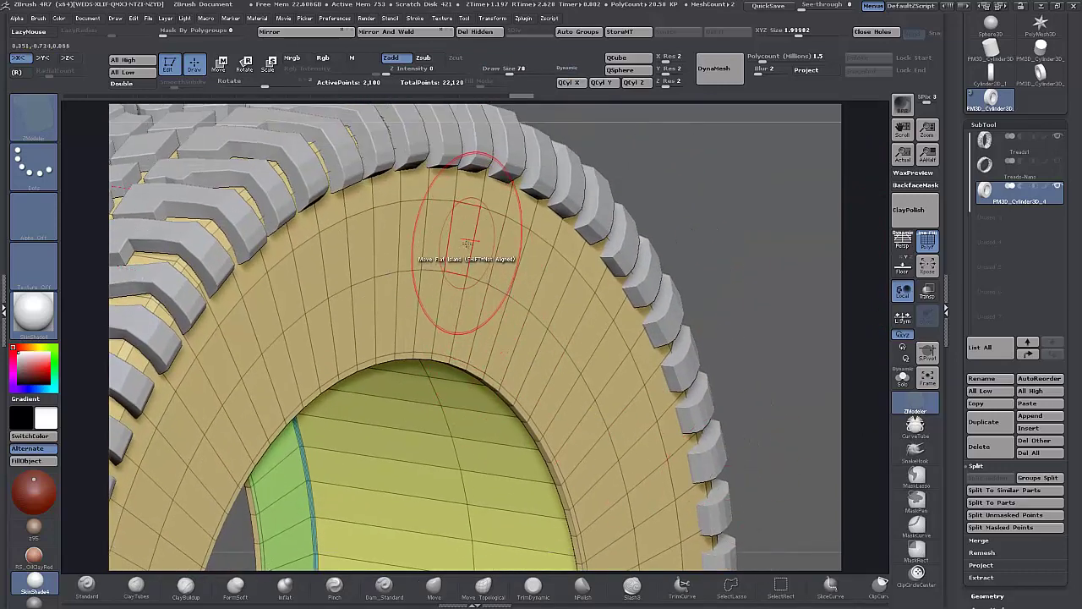
left_click_drag(470, 241, 464, 258)
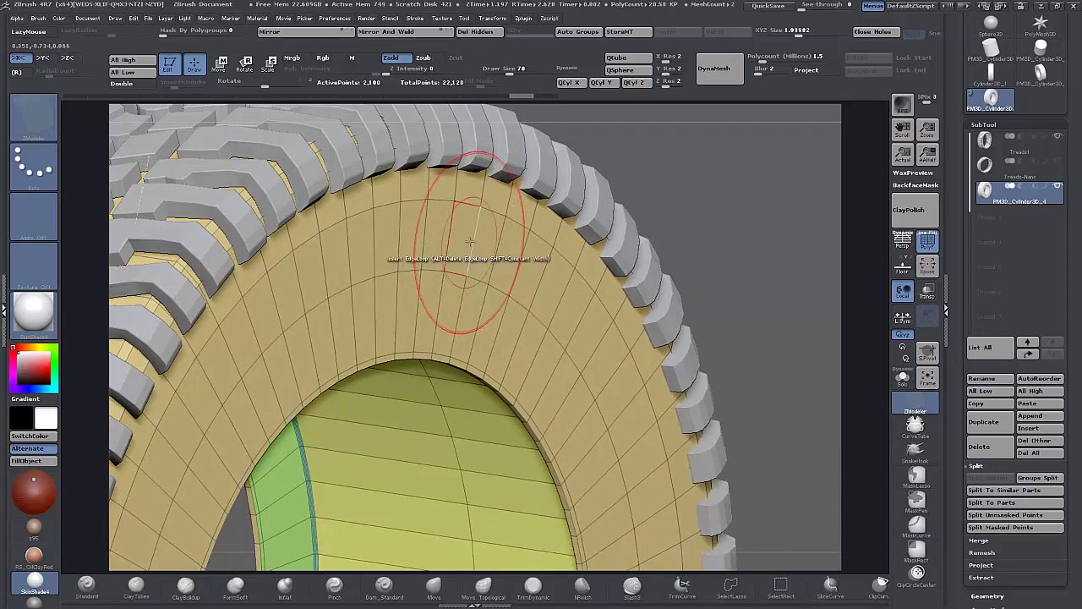
Try to move the outer sidewall ring with the Move action's target set to Polyloop.
key("space")
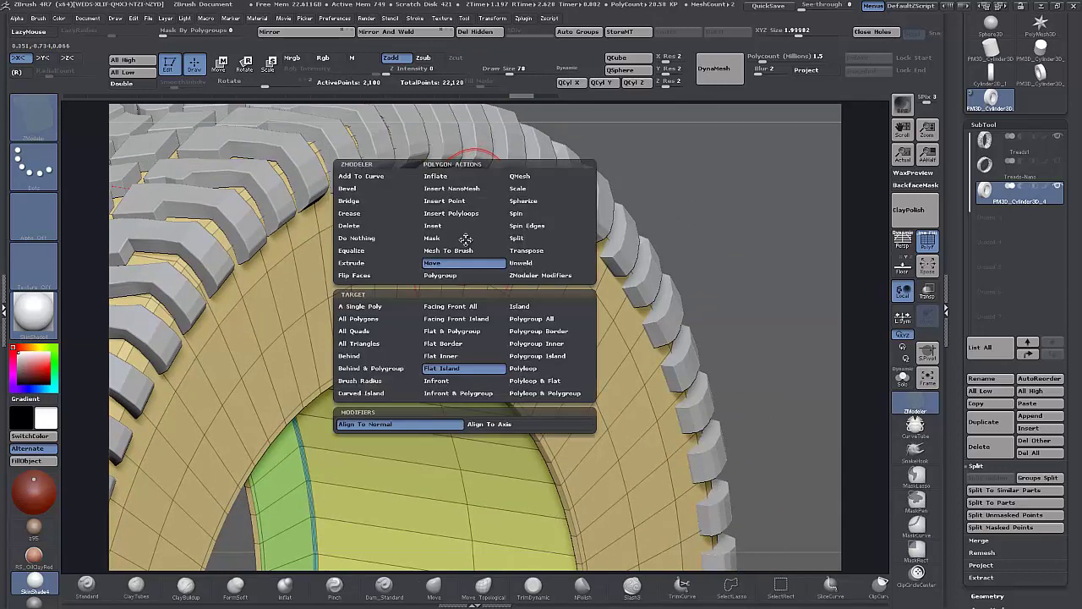
left_click(522, 367)
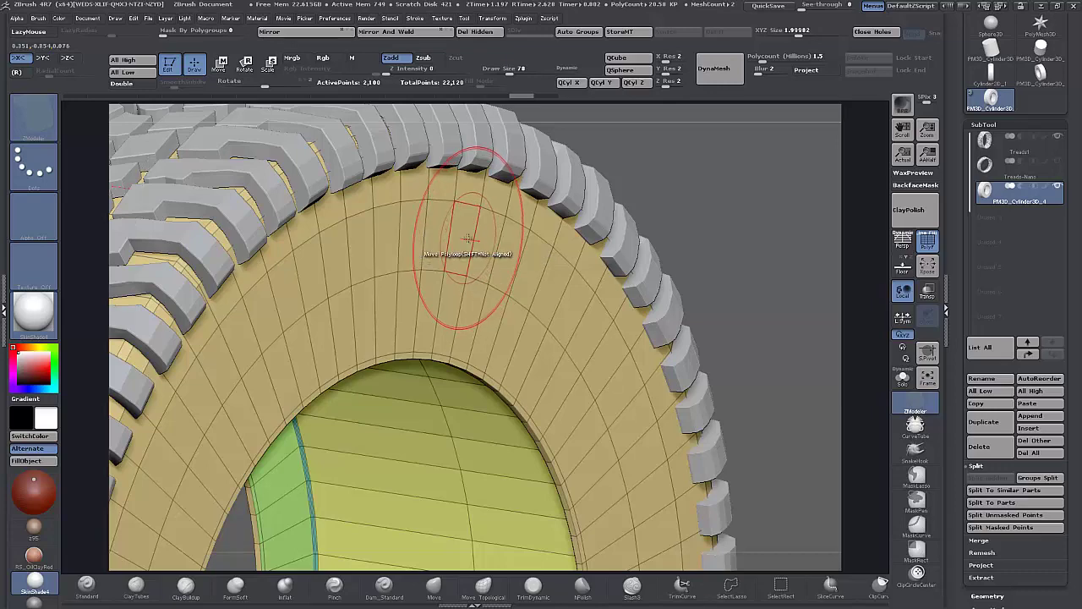
mouse_move(467, 250)
left_mouse_down()
mouse_move(451, 242)
mouse_move(473, 238)
mouse_move(464, 247)
left_mouse_up()
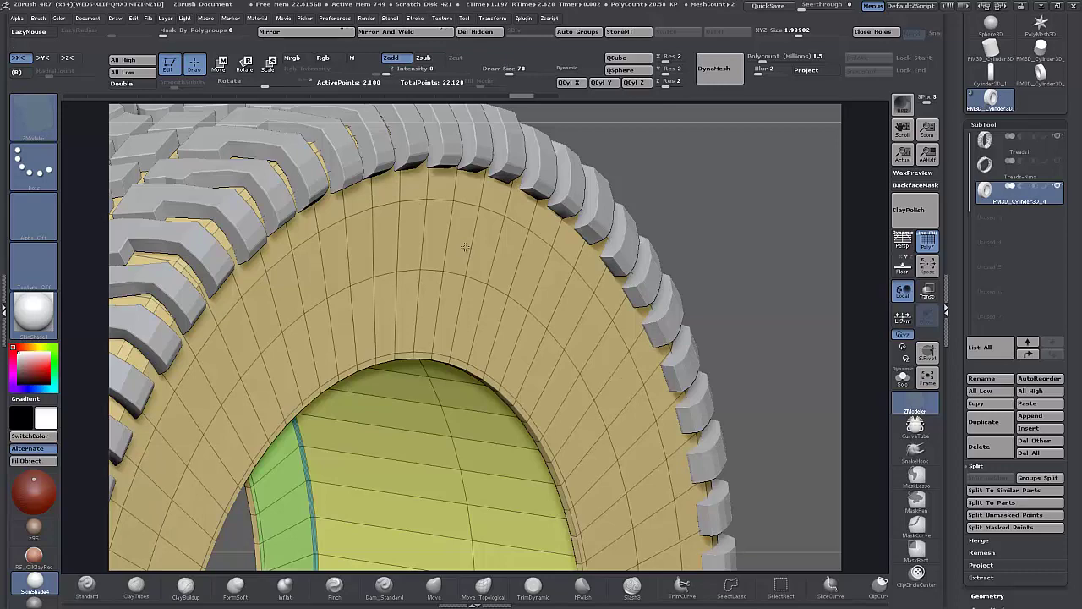
Insert an edge loop around the sidewall's outer edge beside the treads and bevel it into two linear rows.
mouse_move(708, 244)
left_mouse_down()
mouse_move(728, 210)
mouse_move(722, 225)
left_mouse_up()
left_click(390, 162)
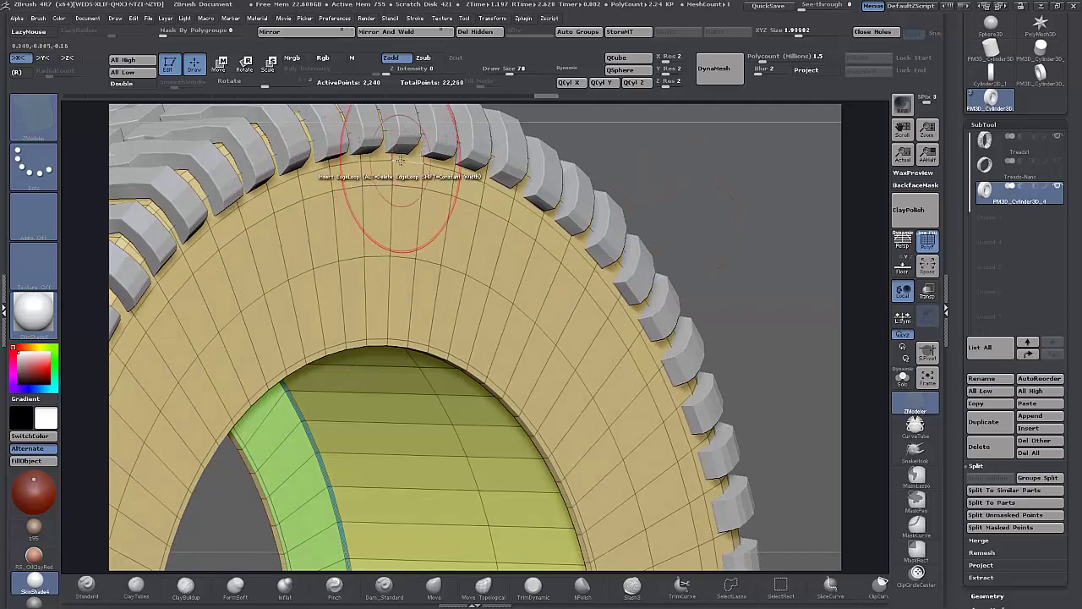
key("space")
left_click(303, 183)
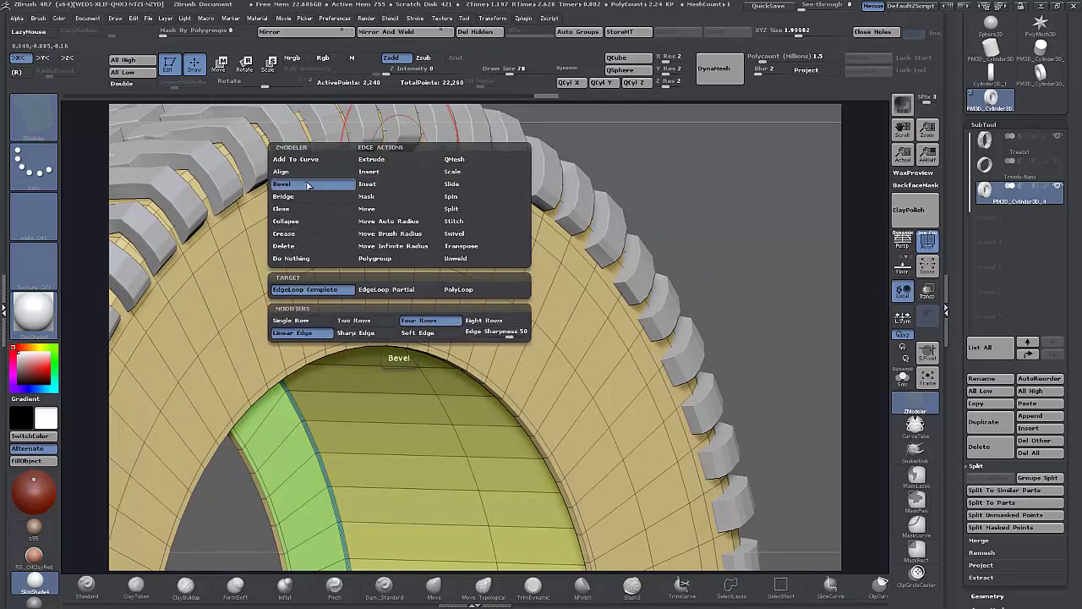
left_click(361, 321)
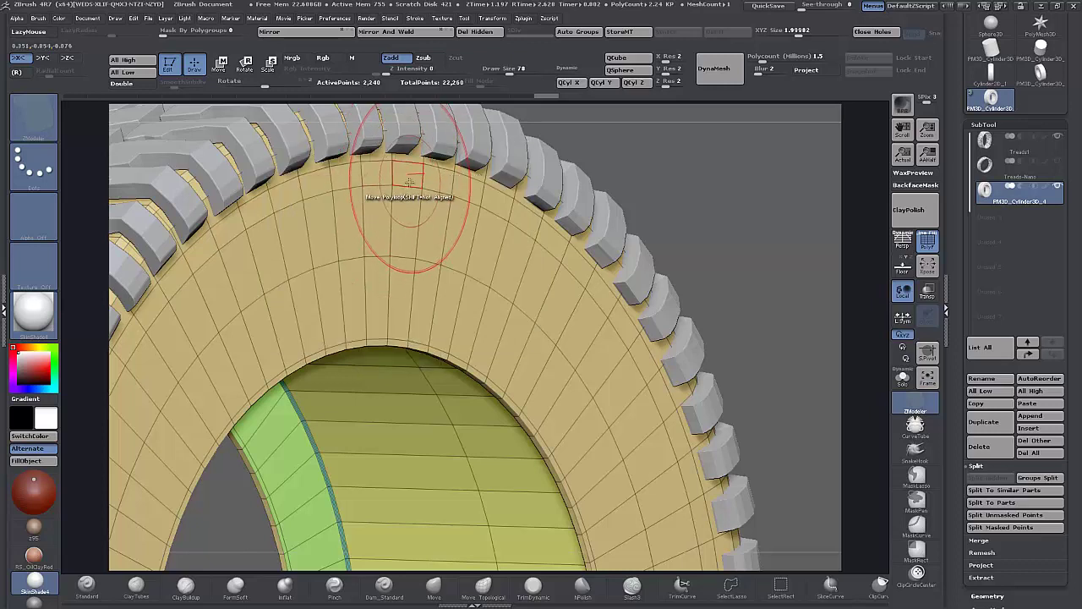
left_click_drag(408, 161, 410, 158)
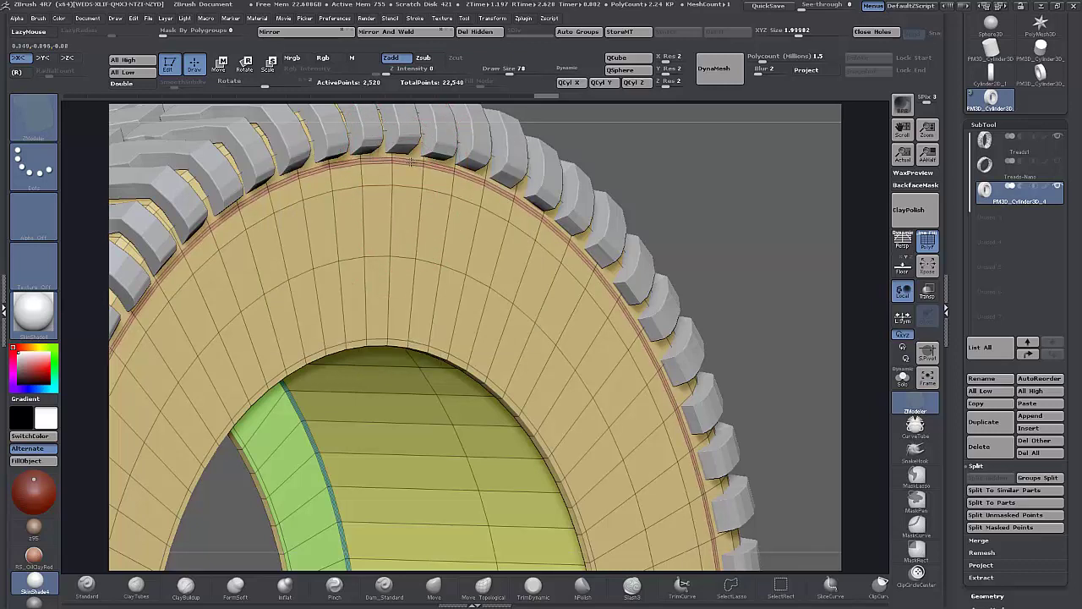
Swivel the centre edge loop of the beveled red band around the sidewall's outer edge.
mouse_move(700, 198)
left_mouse_down()
mouse_move(778, 181)
mouse_move(604, 290)
left_mouse_up()
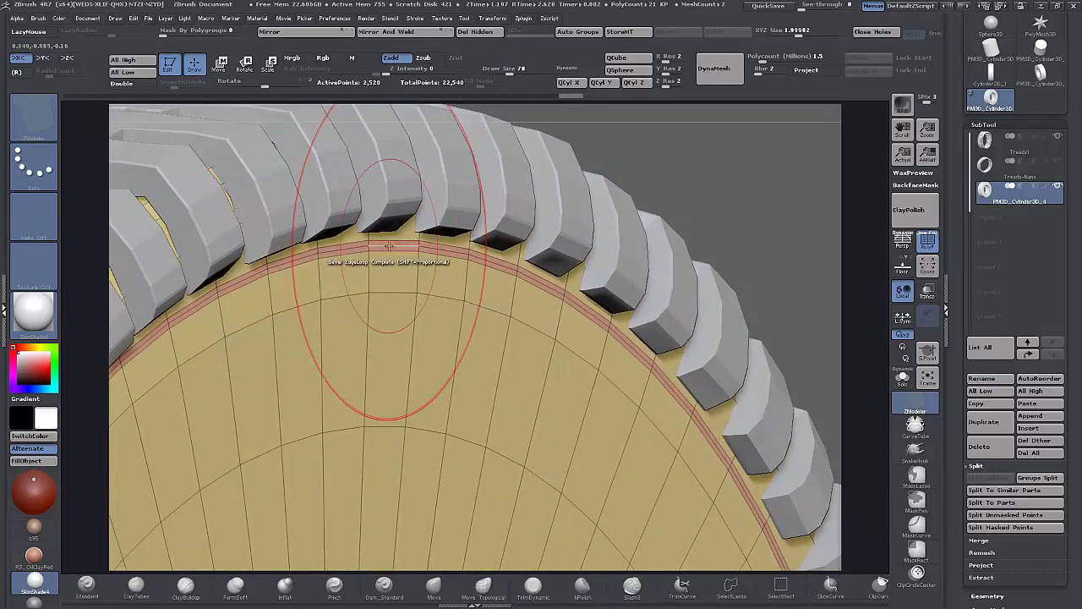
key("space")
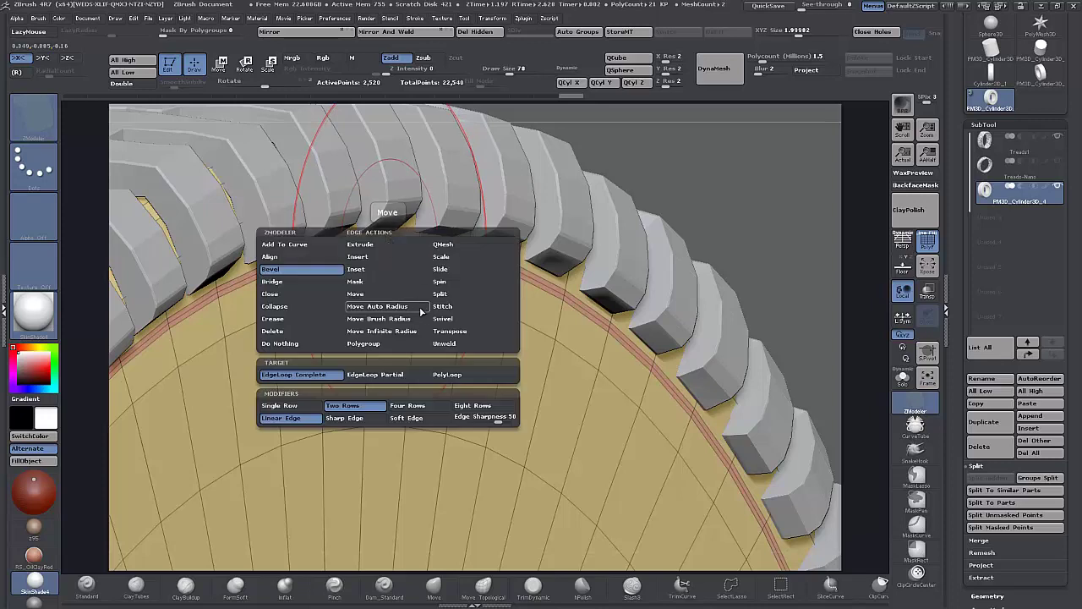
left_click(444, 318)
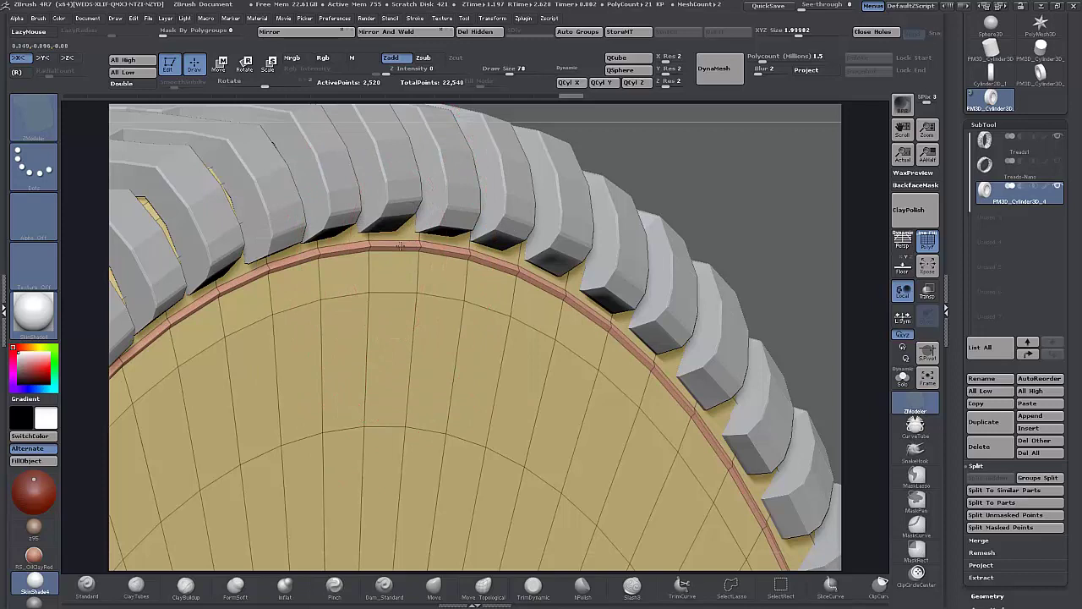
Insert supporting edge loops along the inner and outer borders of the red band on the sidewall.
key("space")
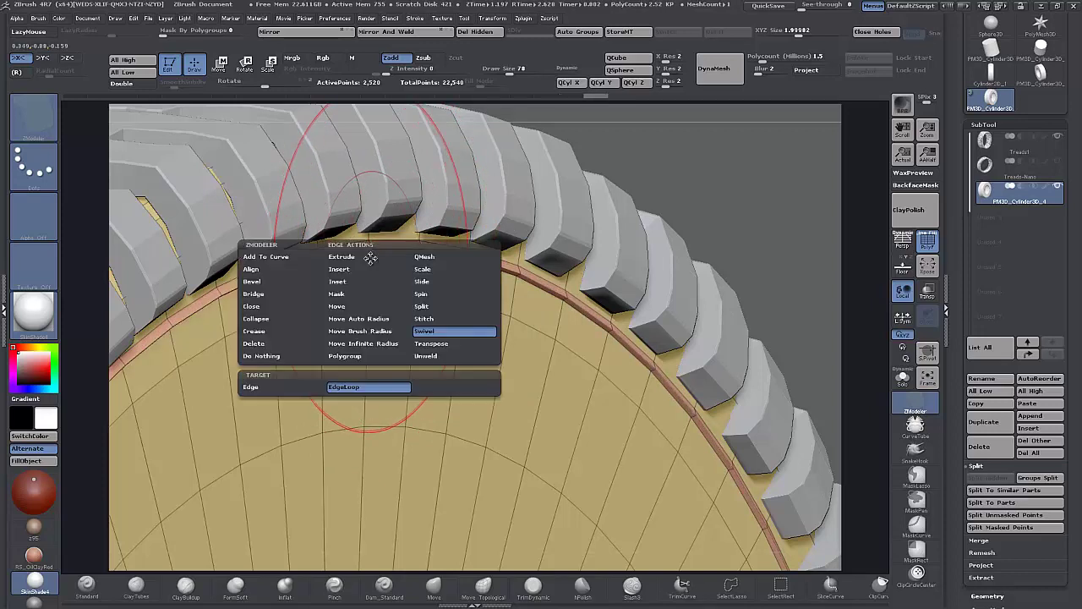
left_click(368, 269)
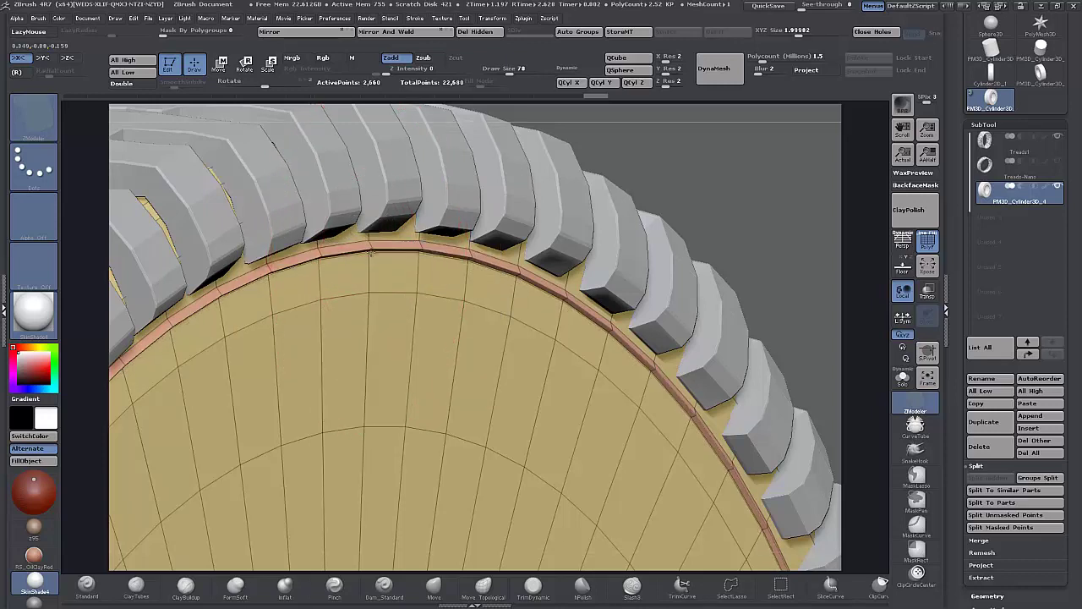
left_click(368, 254)
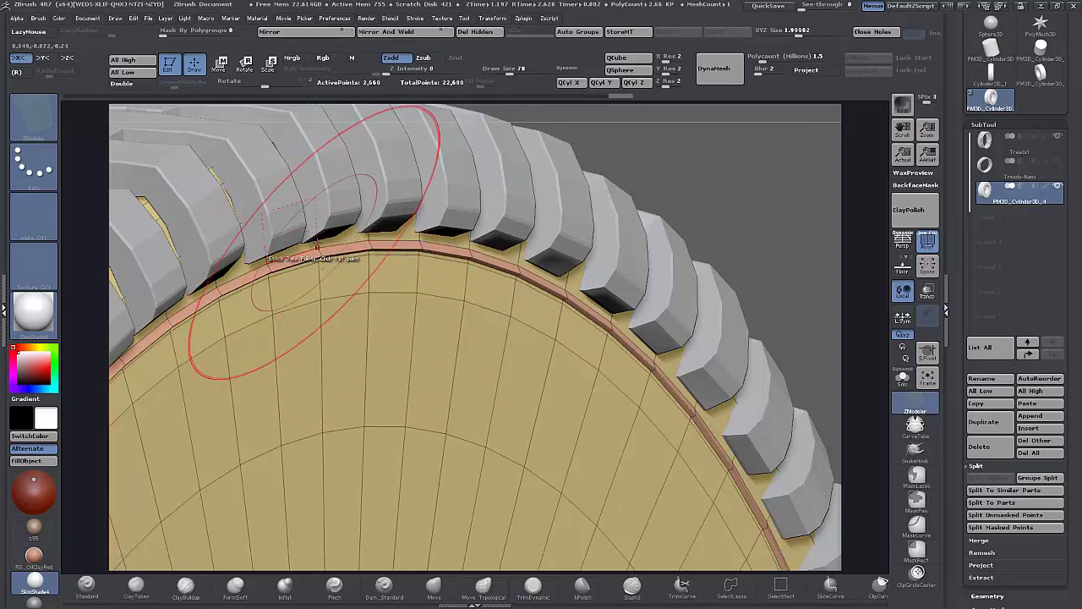
left_click(317, 244)
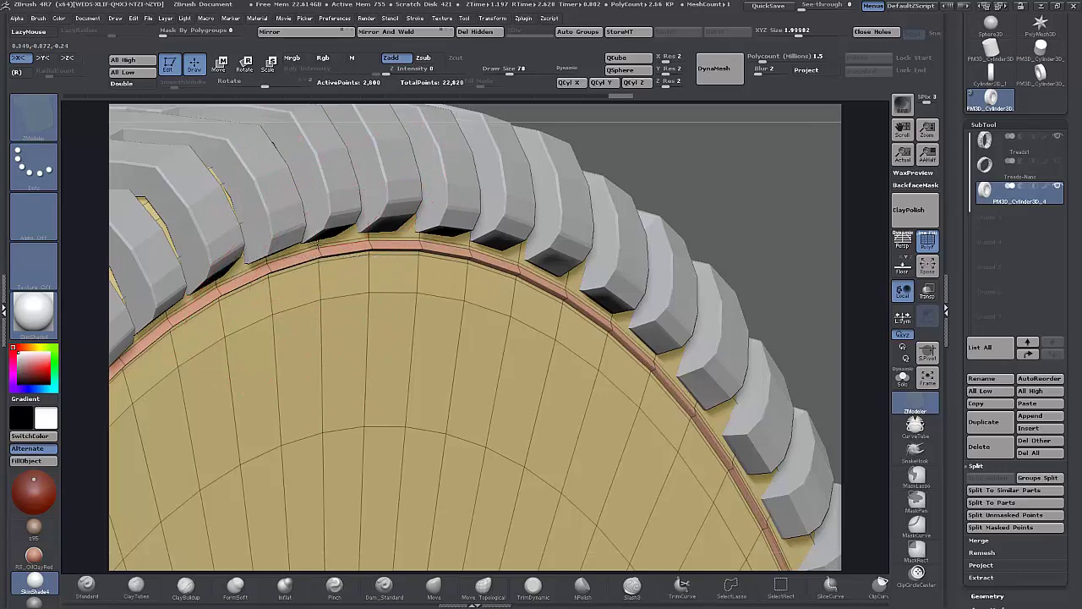
left_click_drag(730, 199, 711, 56, "alt")
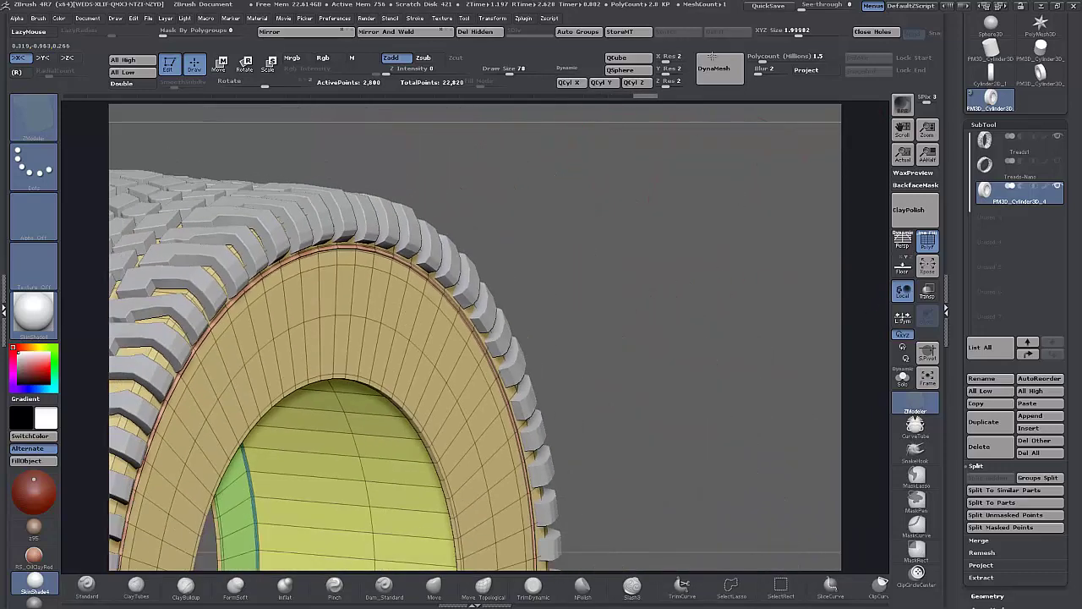
left_click_drag(626, 307, 661, 192)
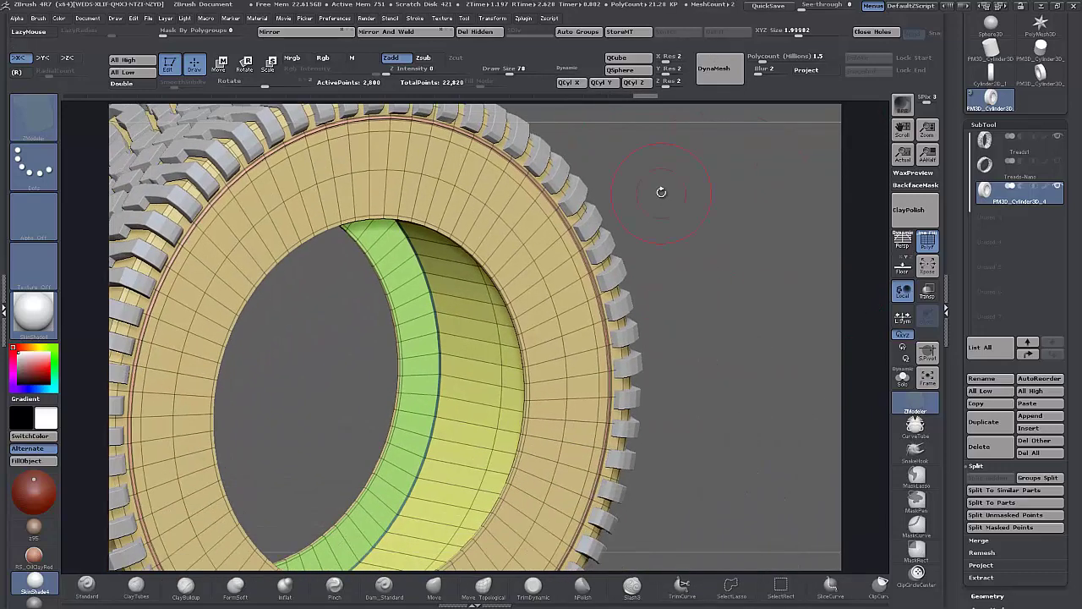
Examine the smoothed tyre's flat sidewall without its wireframe, and restore the wireframe display.
mouse_move(724, 314)
left_mouse_down()
mouse_move(716, 284)
mouse_move(732, 316)
mouse_move(719, 293)
mouse_move(681, 333)
mouse_move(698, 311)
mouse_move(386, 350)
left_mouse_up()
left_click(927, 243)
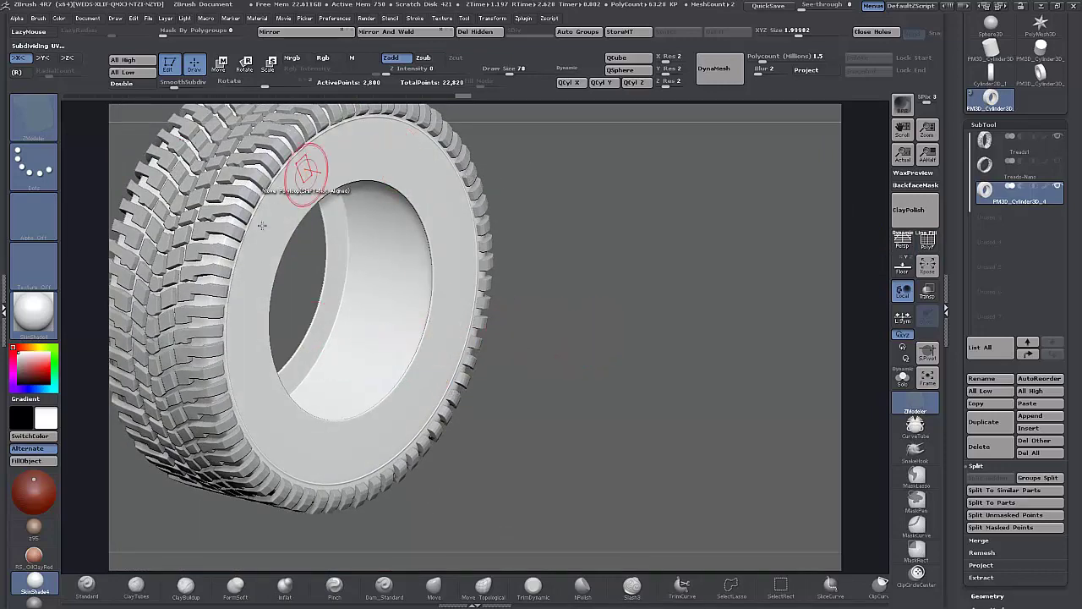
left_click_drag(507, 385, 544, 359)
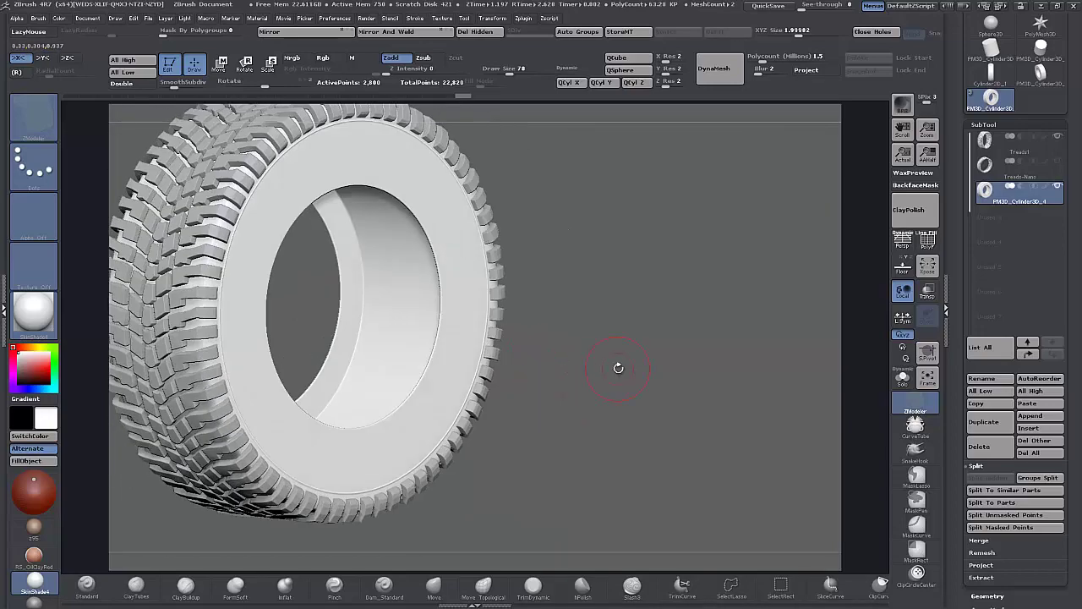
left_click(927, 241)
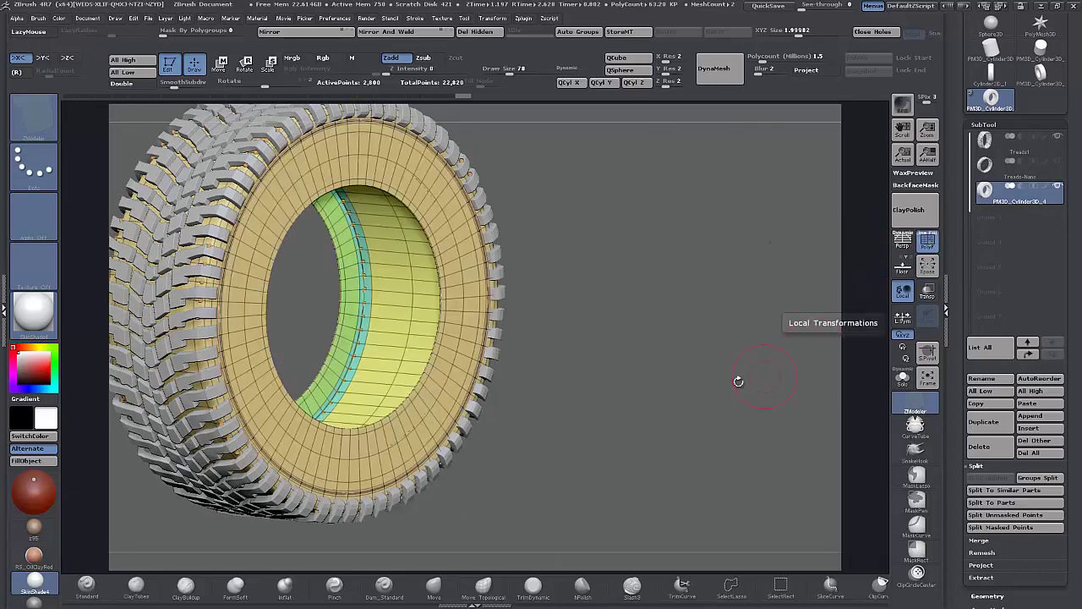
mouse_move(652, 391)
left_mouse_down()
mouse_move(645, 355)
mouse_move(663, 385)
left_mouse_up()
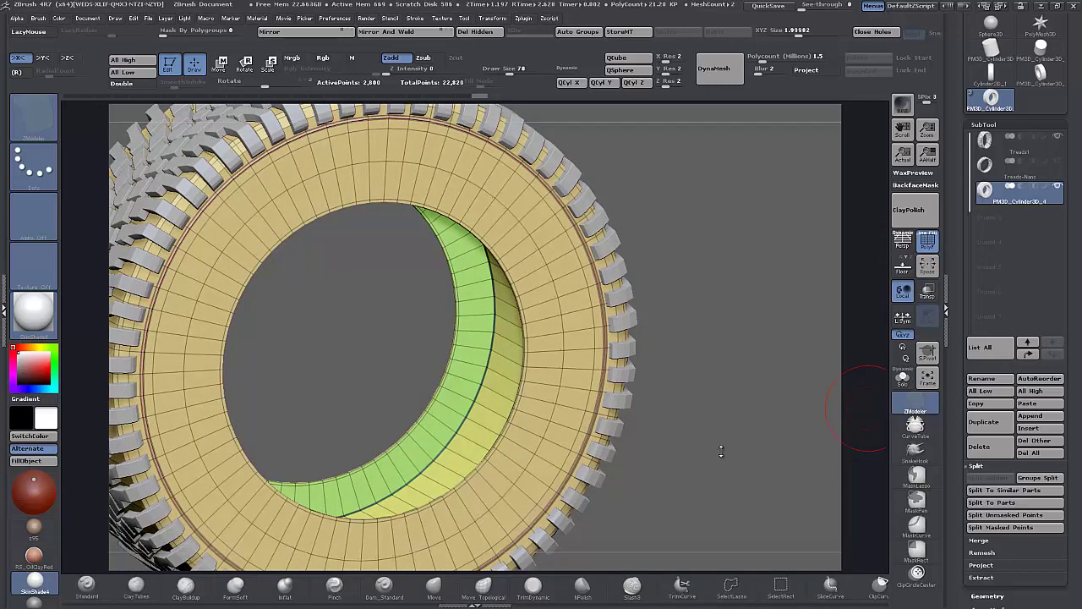
Swivel the edge loop running around the middle of the sidewall so the sidewall bulges outward.
left_click_drag(720, 451, 713, 338)
key("space")
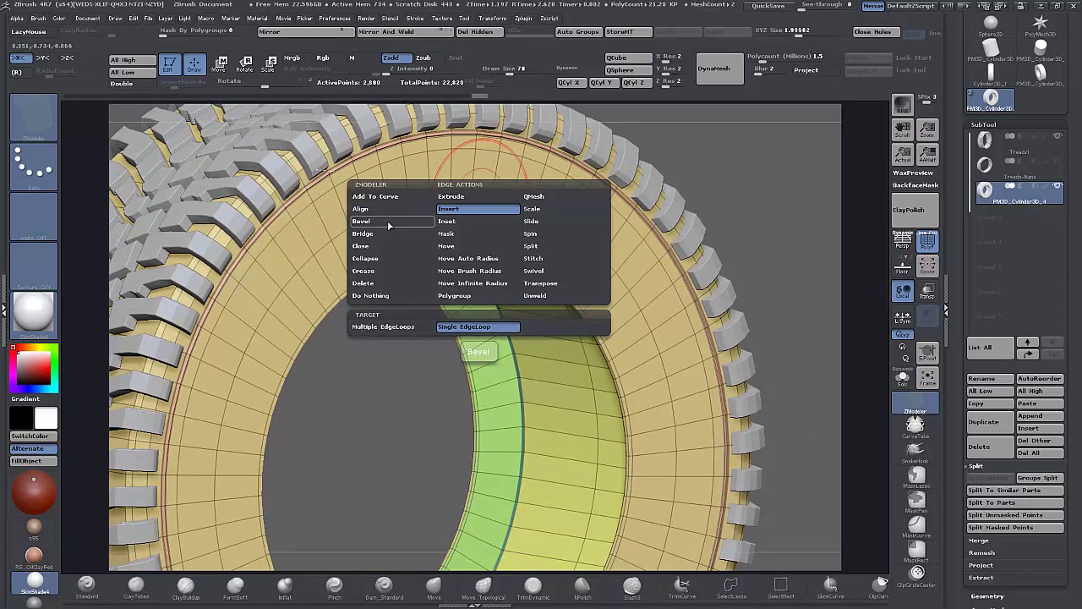
left_click(534, 272)
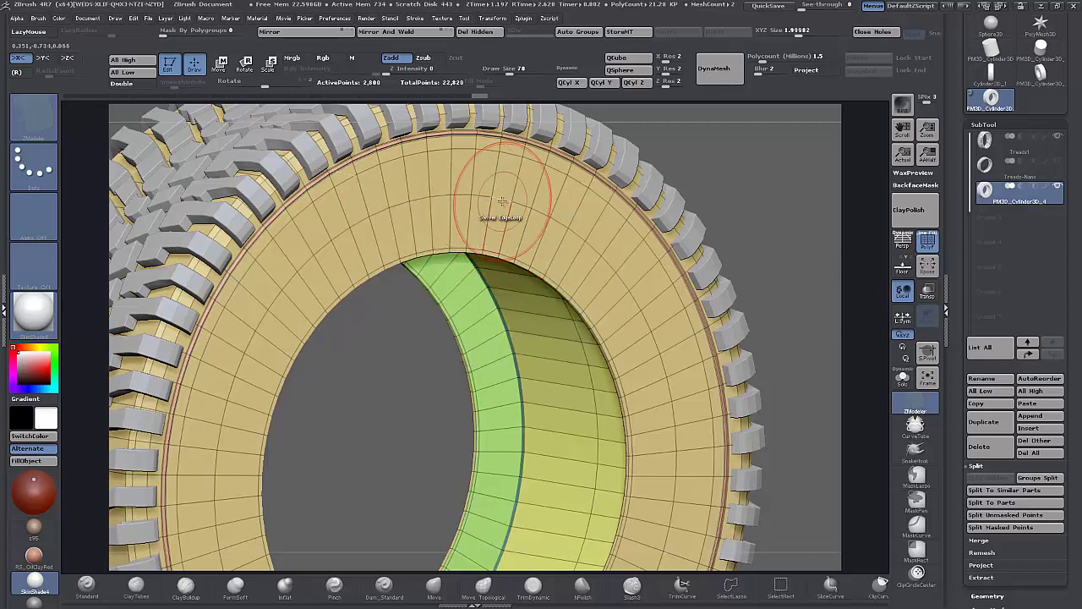
left_click_drag(502, 201, 509, 201)
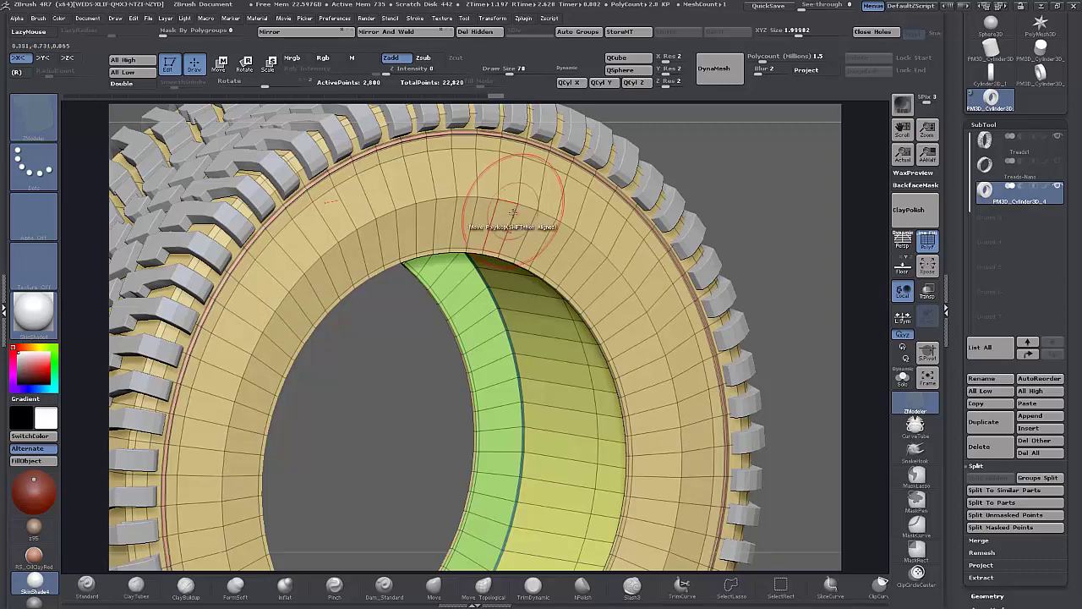
Insert single edge loops around the inner and outer halves of the sidewall, one on each side of its middle loop.
key("space")
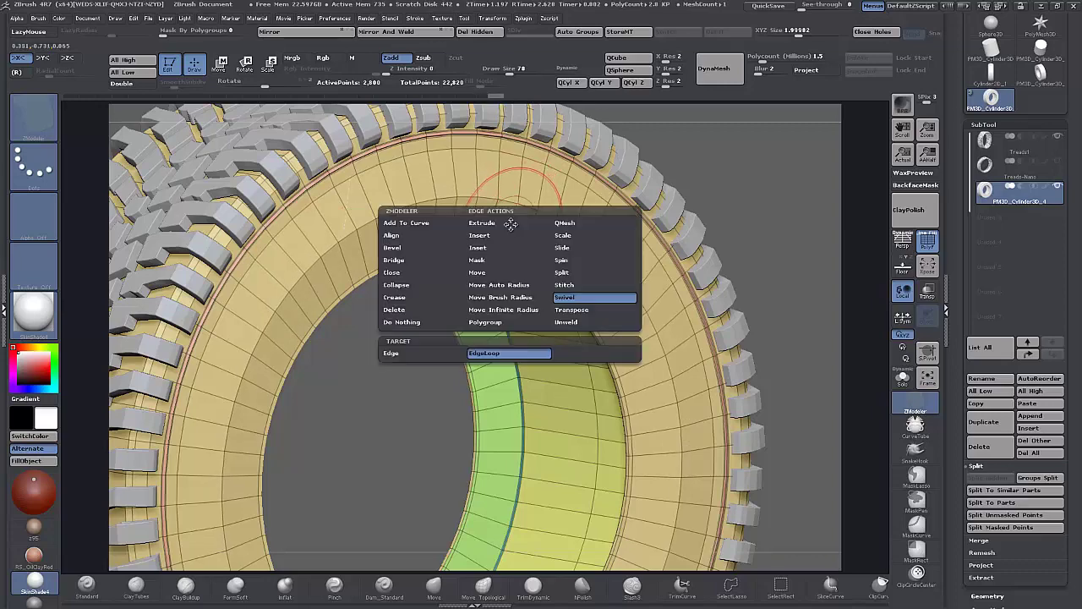
left_click(507, 242)
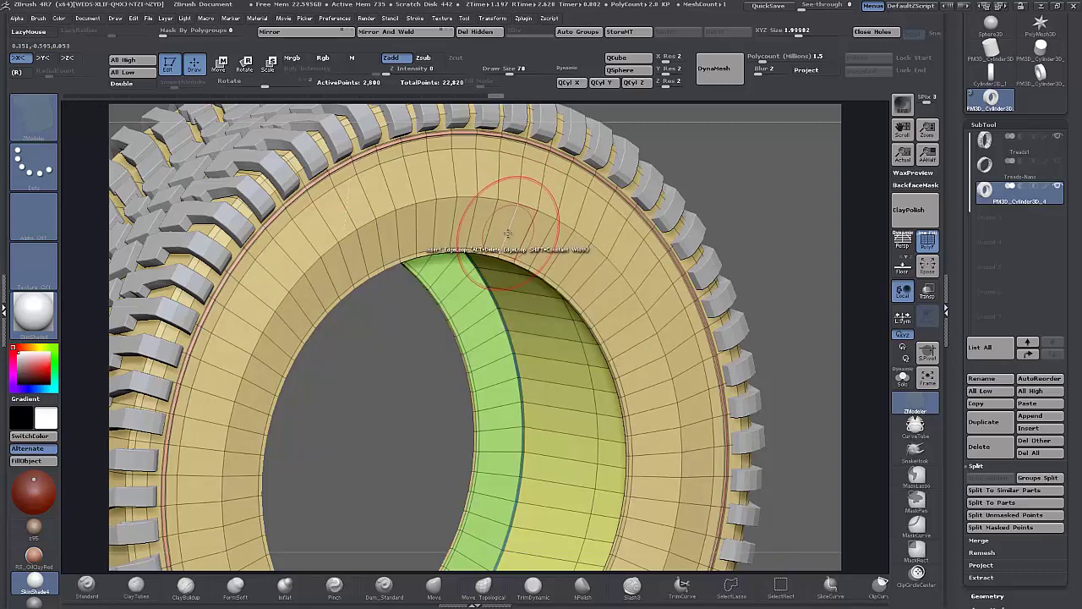
left_click(505, 236)
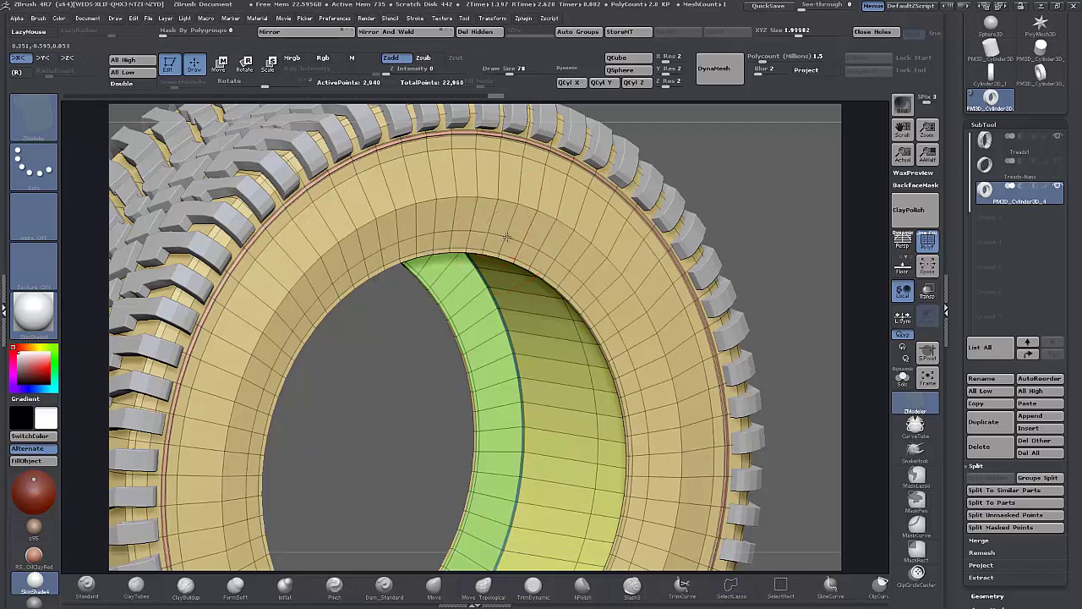
left_click(522, 175)
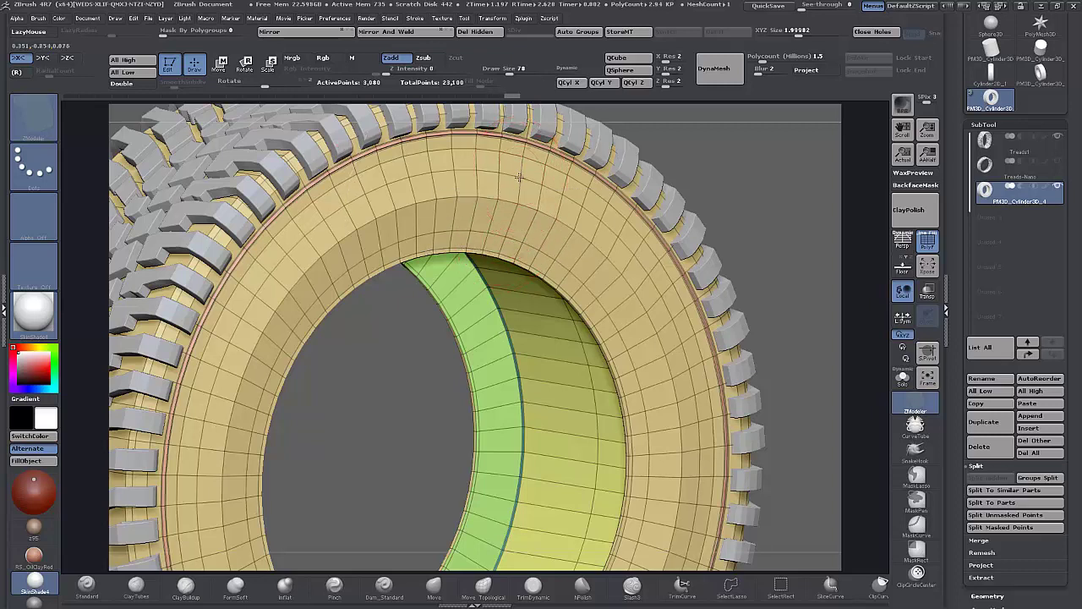
Swivel the new edge loops on both sides of the sidewall's middle loop to round its profile.
key("space")
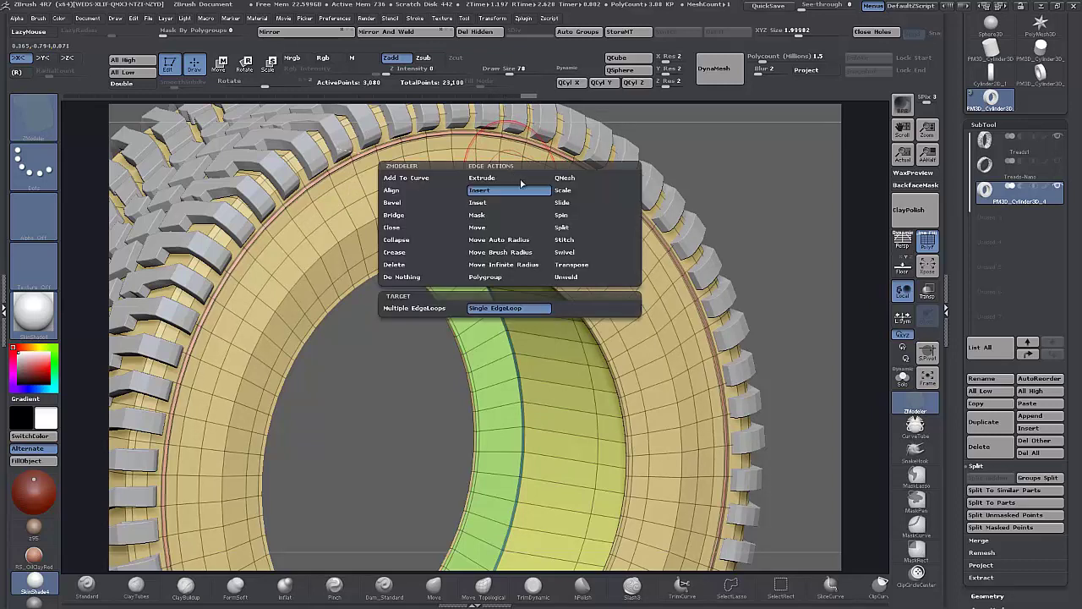
left_click_drag(714, 182, 790, 165)
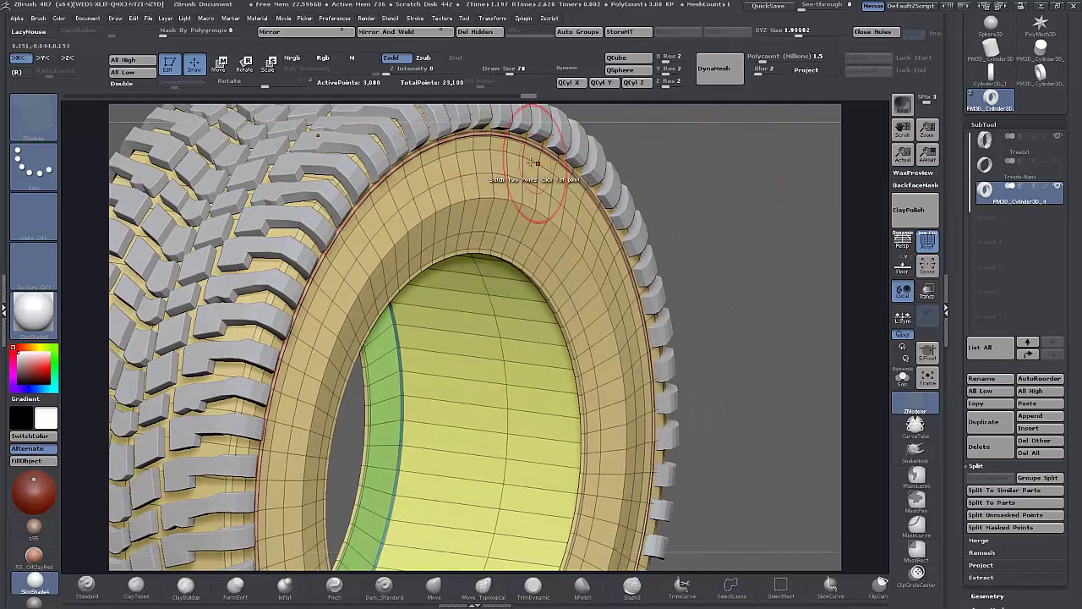
left_click_drag(497, 175, 500, 176)
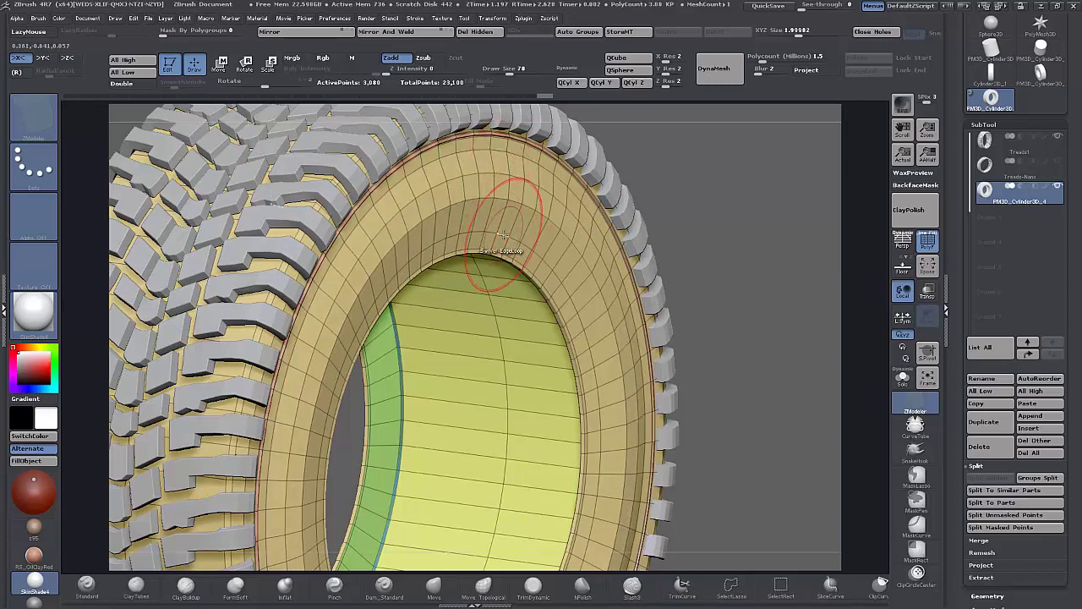
left_click_drag(503, 234, 501, 235)
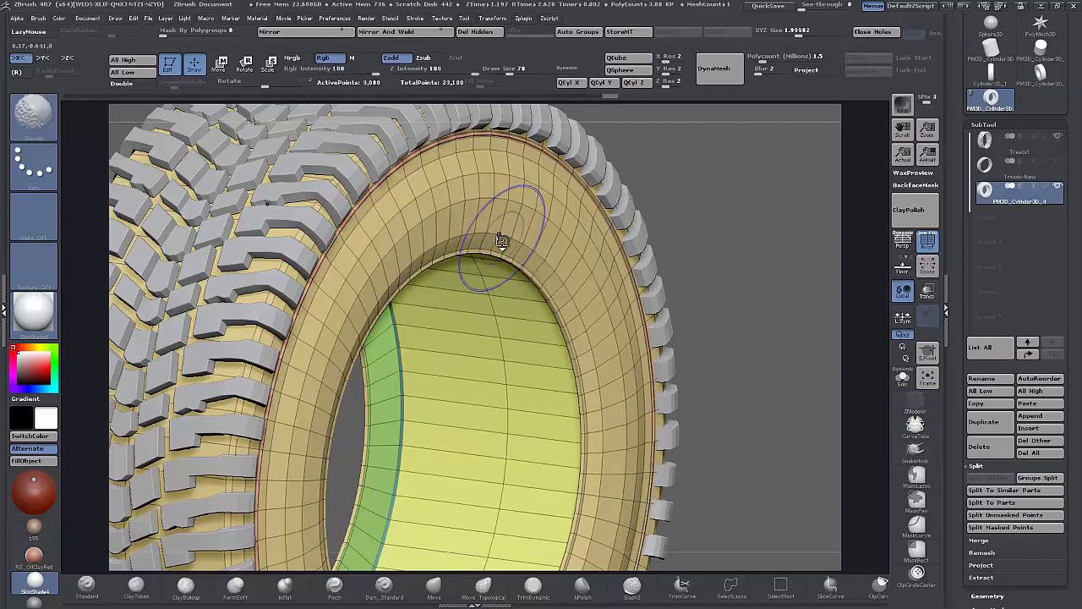
Insert three closely spaced edge loops around the sidewall near the inner lip and swivel one to shape the rim detail.
mouse_move(778, 253)
left_mouse_down()
mouse_move(744, 258)
mouse_move(774, 258)
mouse_move(785, 302)
mouse_move(771, 298)
left_mouse_up()
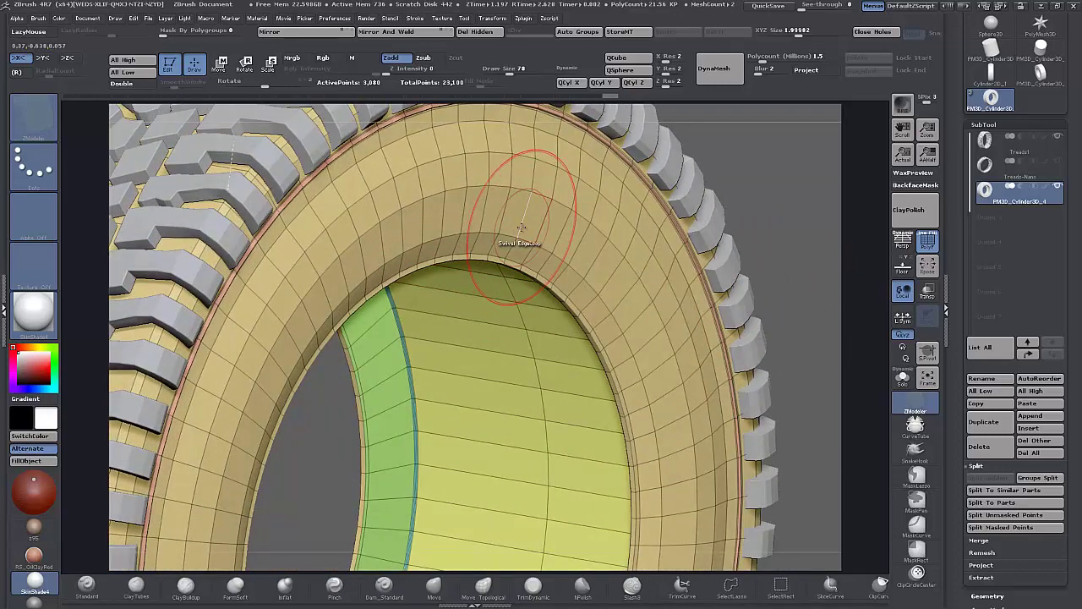
key("space")
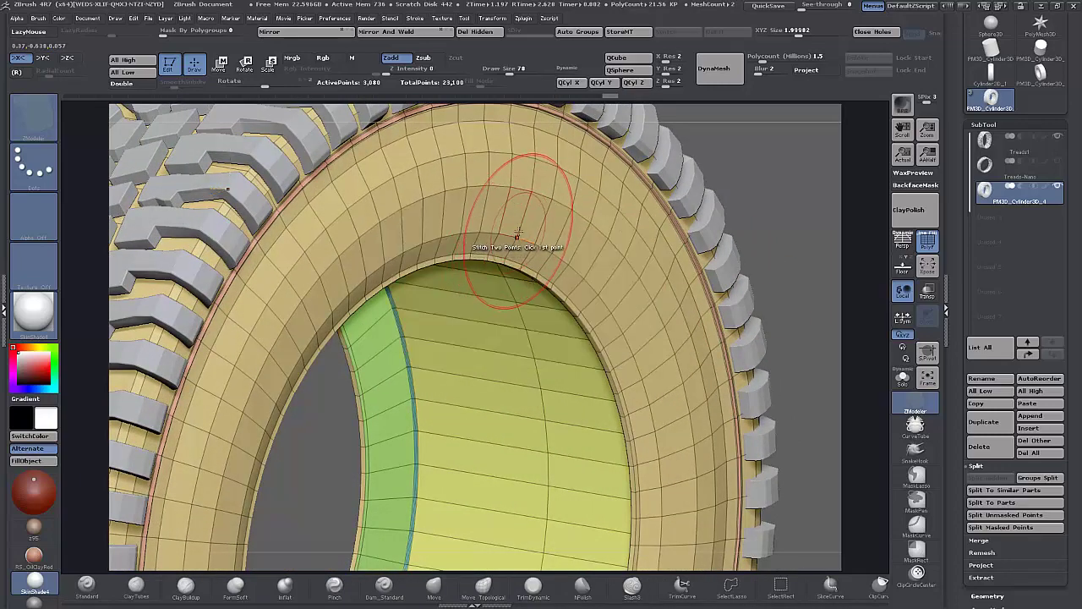
left_click(521, 228)
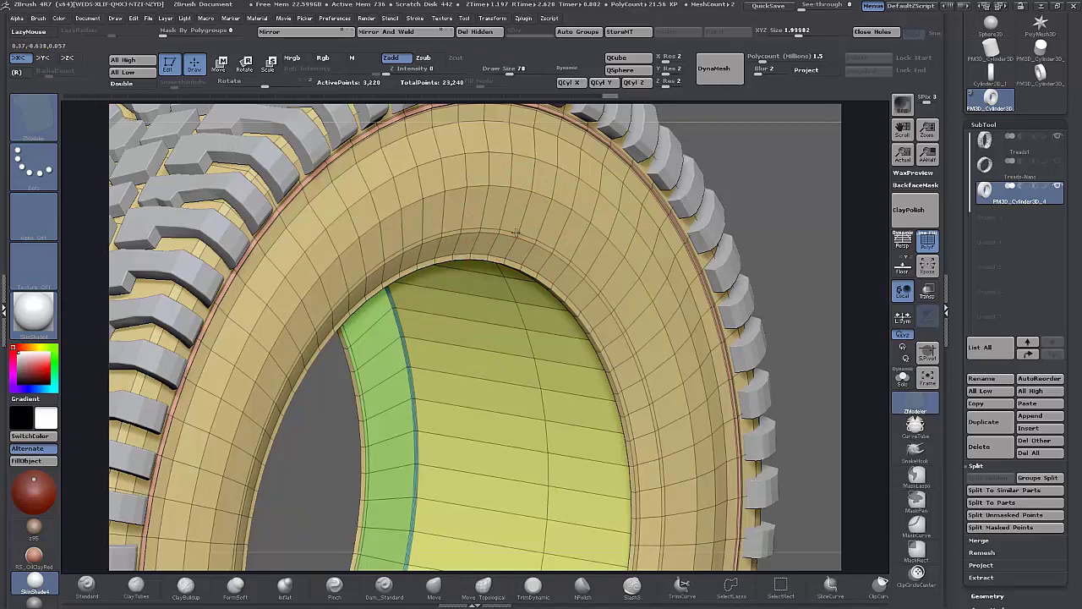
left_click_drag(696, 216, 759, 199)
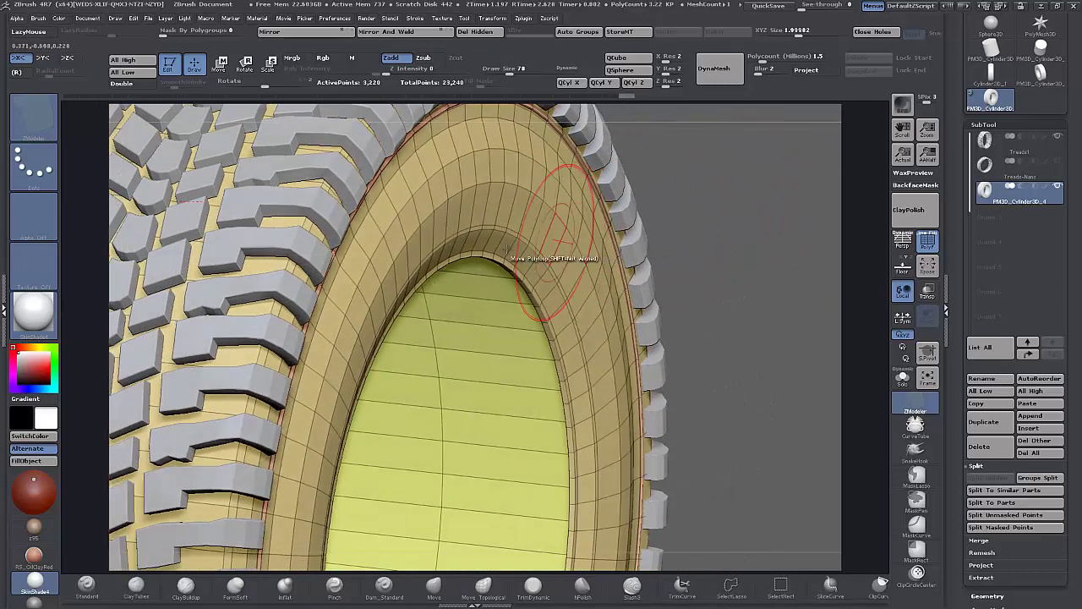
left_click_drag(508, 248, 512, 246)
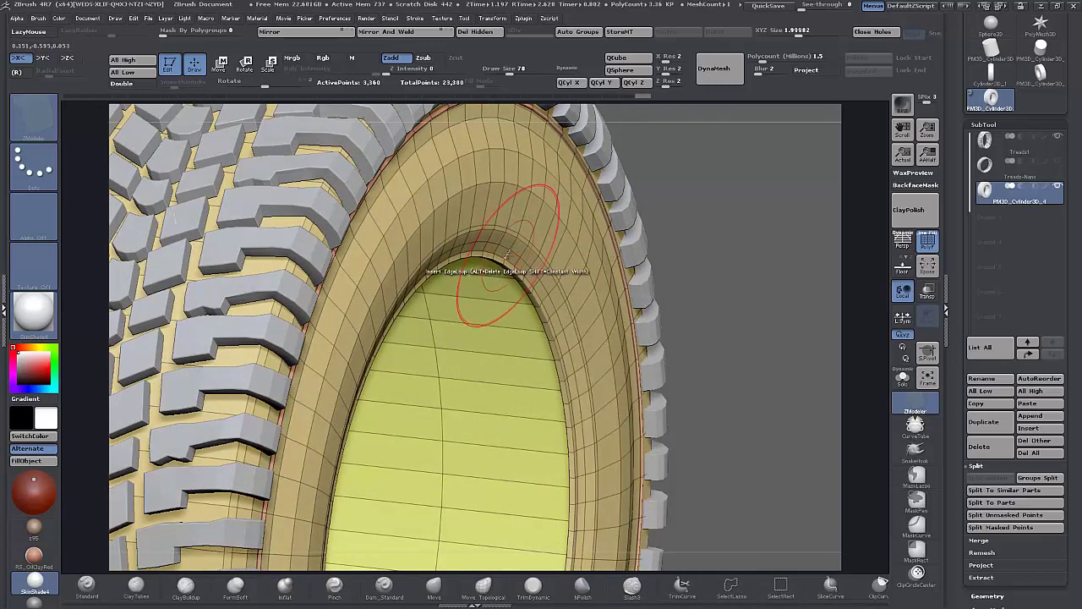
left_click_drag(507, 255, 506, 257)
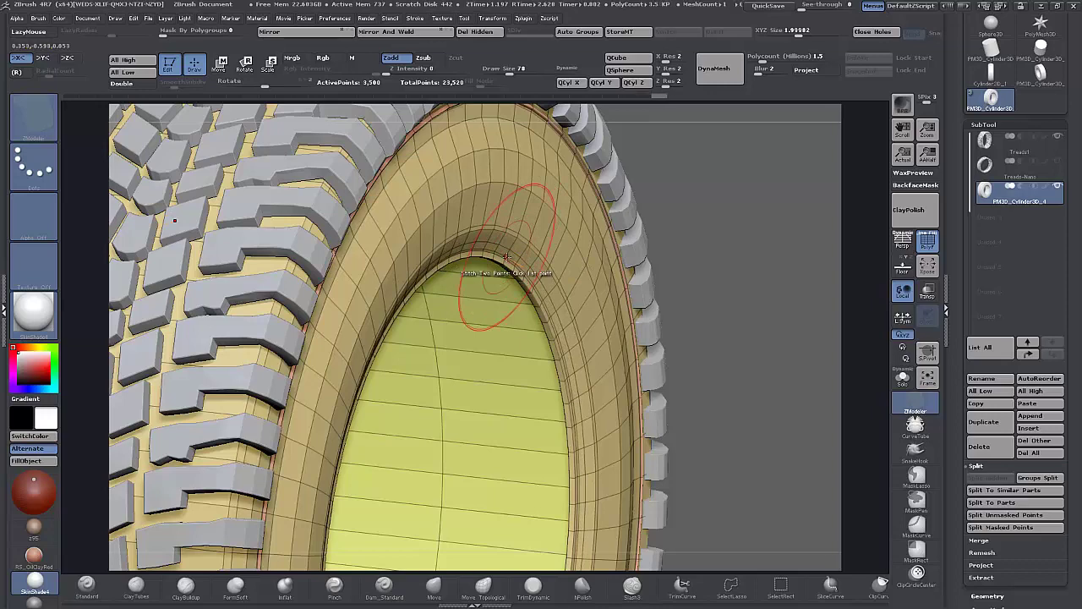
key("space")
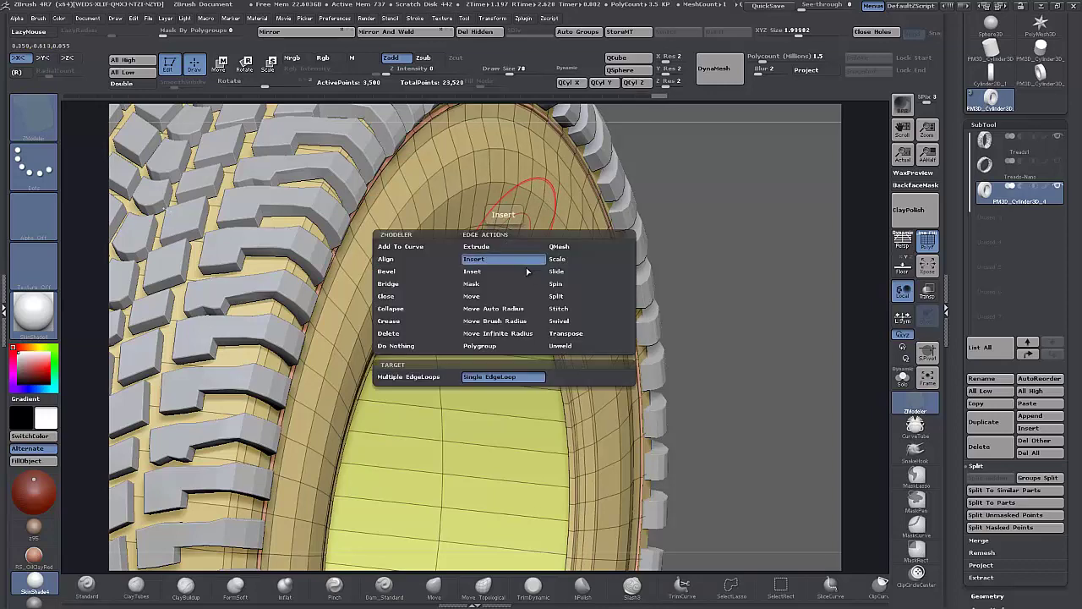
left_click(552, 322)
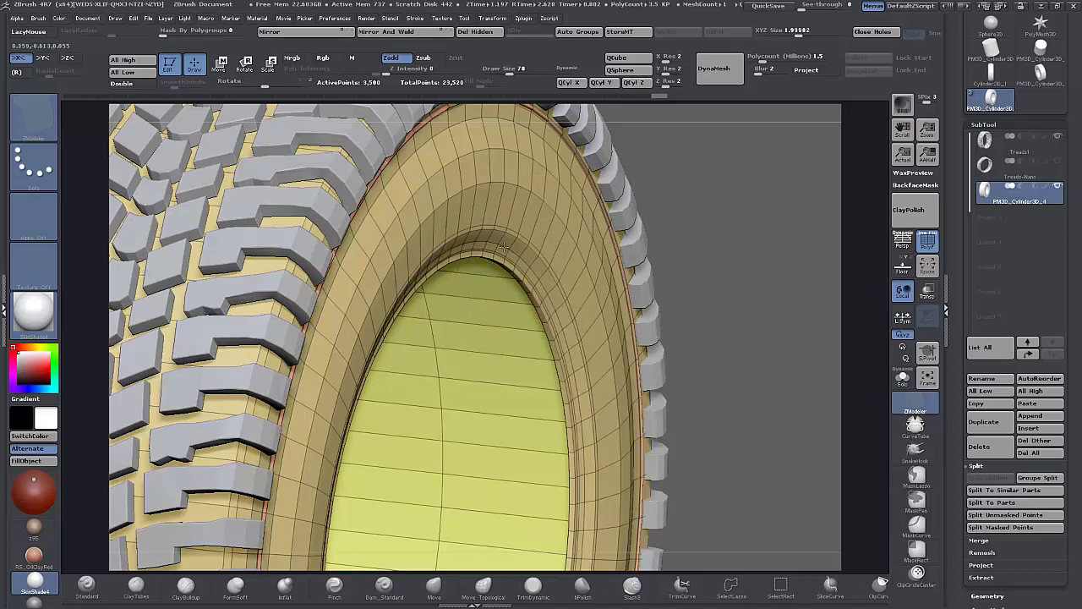
Try to turn on dynamic subdivision for the tyre body, and delete the mesh's UVs.
left_click_drag(723, 309, 734, 249)
key("d")
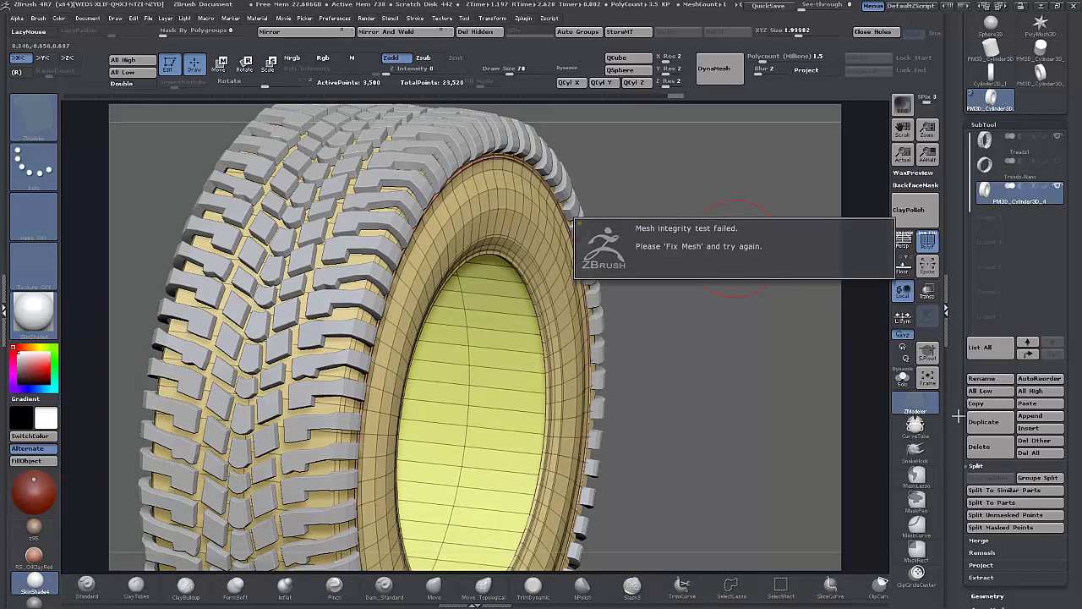
left_click_drag(961, 420, 958, 313)
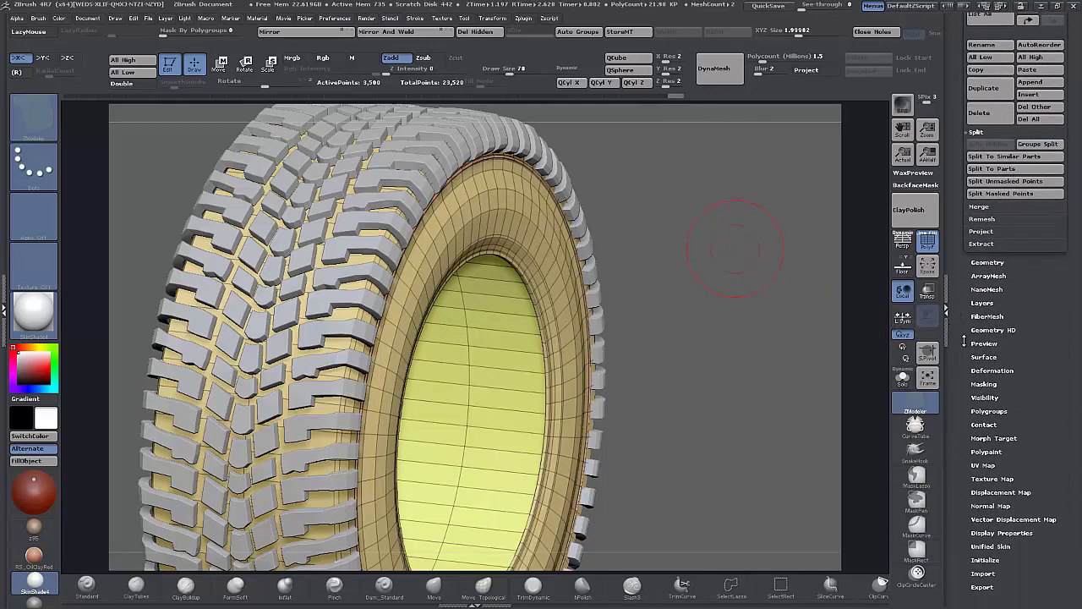
left_click(984, 462)
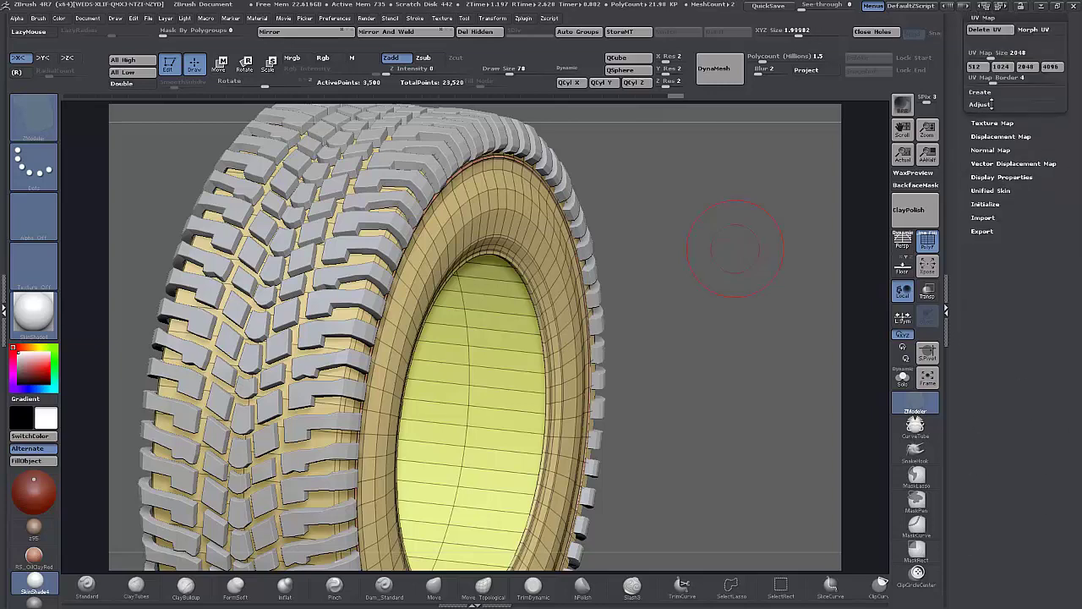
left_click(986, 30)
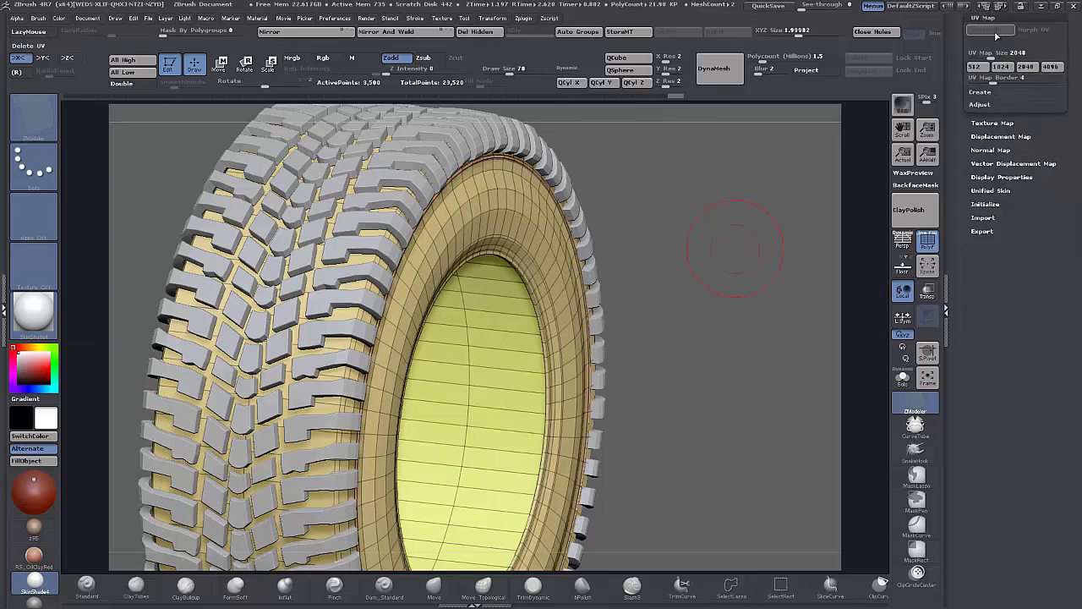
Show the tyre body smoothed with dynamic subdivision and without its wireframe, and QuickSave the project.
mouse_move(716, 345)
left_mouse_down()
mouse_move(754, 349)
mouse_move(734, 327)
mouse_move(709, 356)
mouse_move(720, 358)
left_mouse_up()
left_click(930, 249)
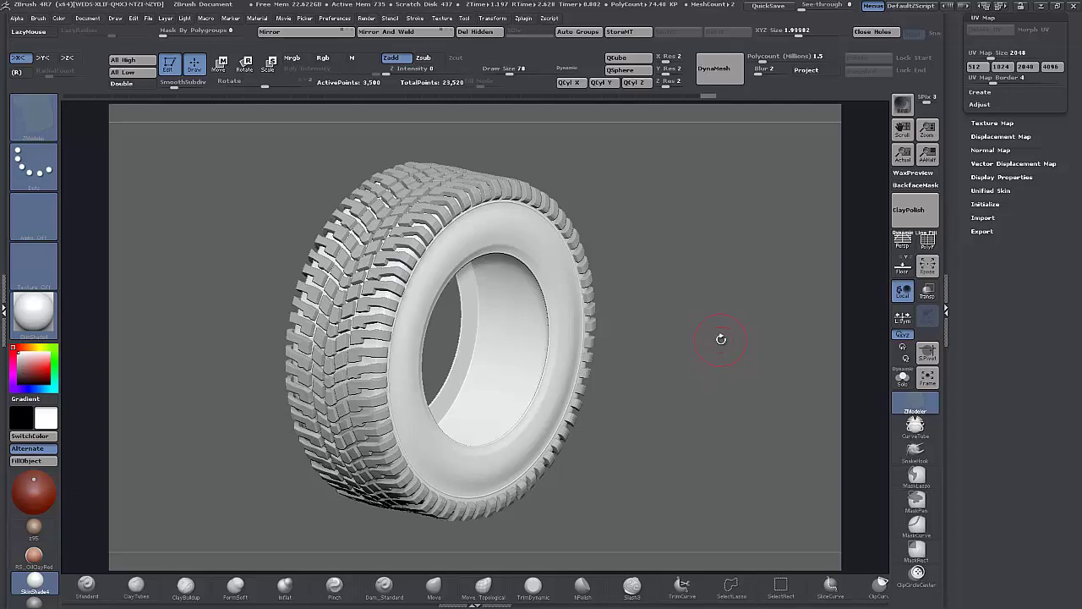
left_click_drag(709, 359, 678, 416)
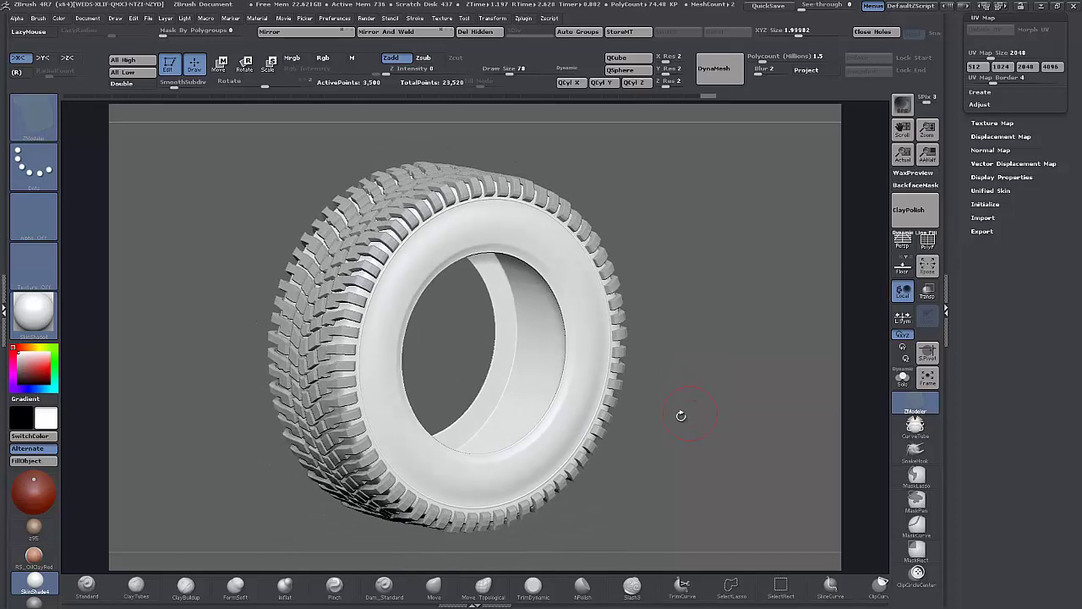
left_click_drag(768, 366, 751, 362)
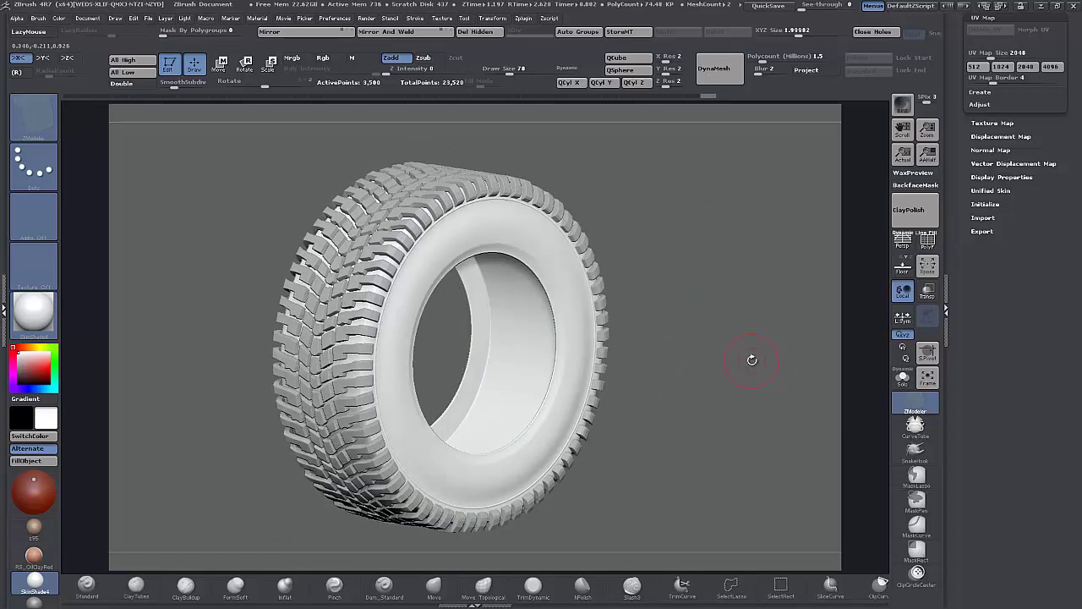
key("ctrl+s")
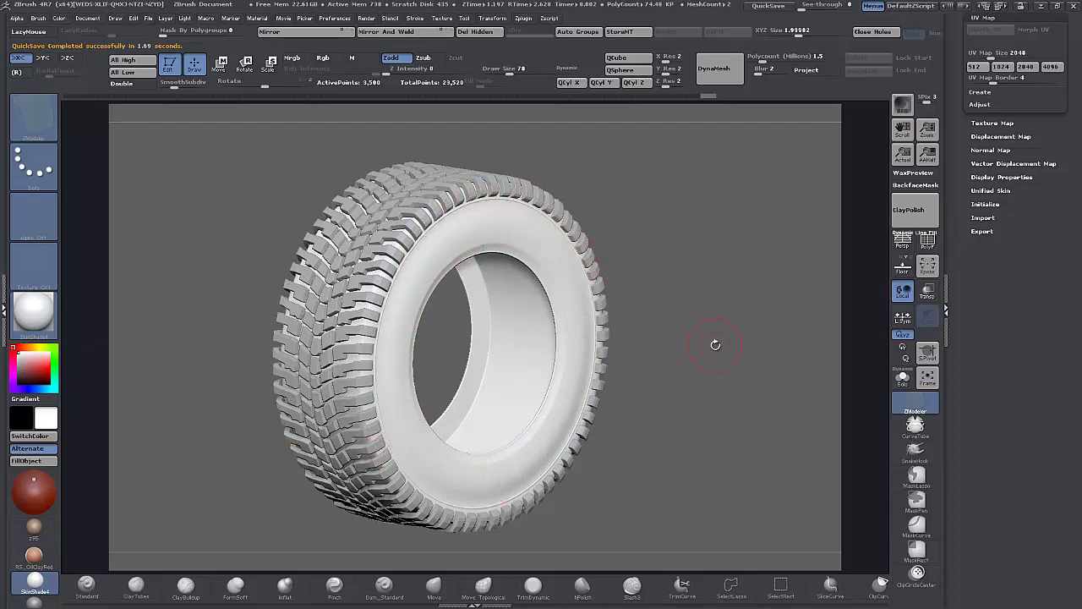
left_click_drag(715, 344, 708, 347)
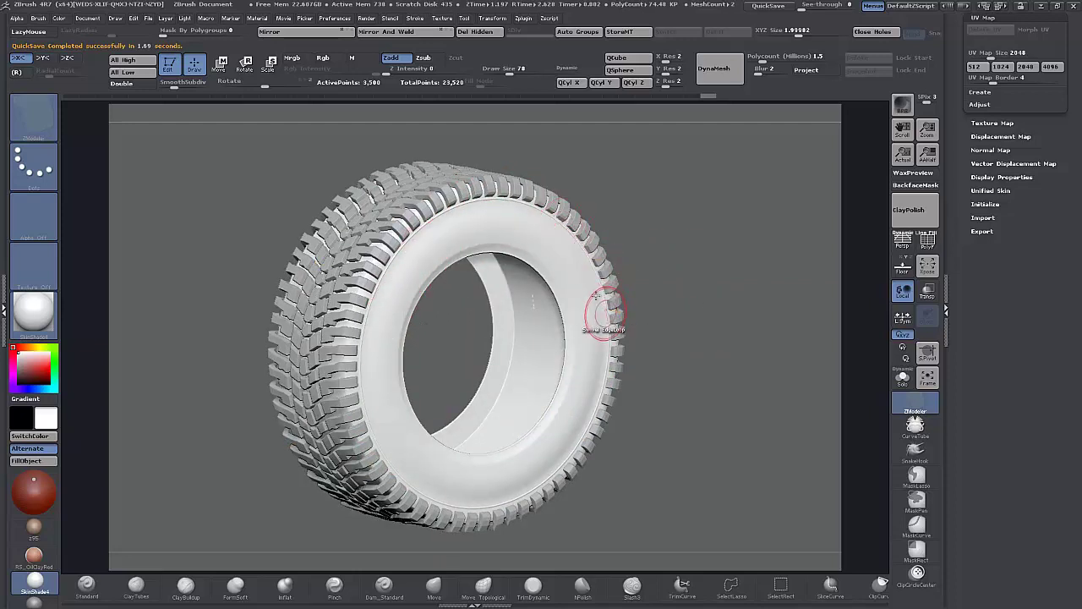
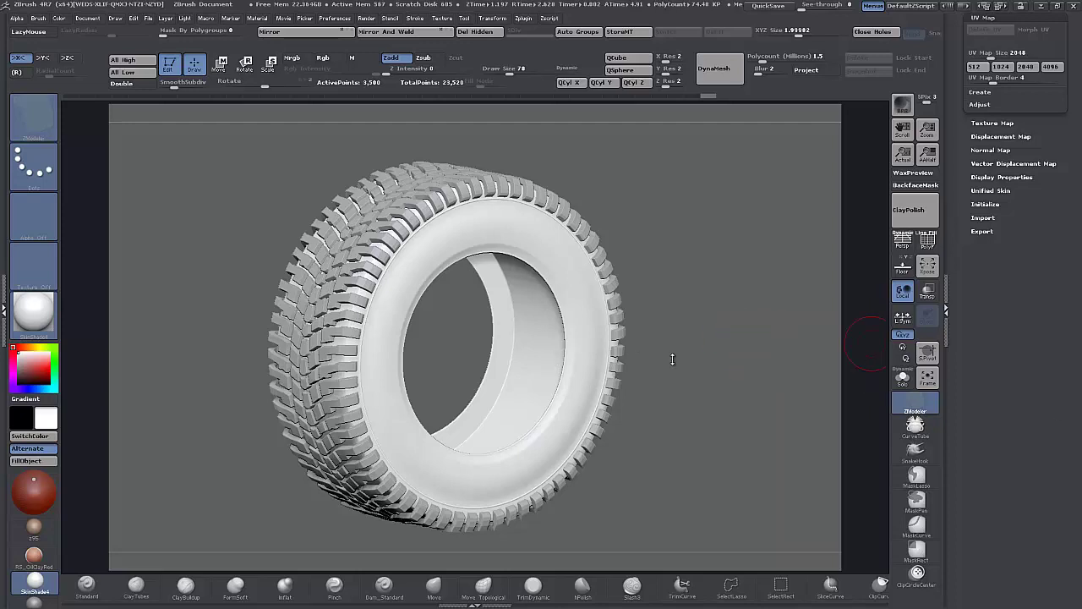
left_click_drag(734, 365, 695, 376)
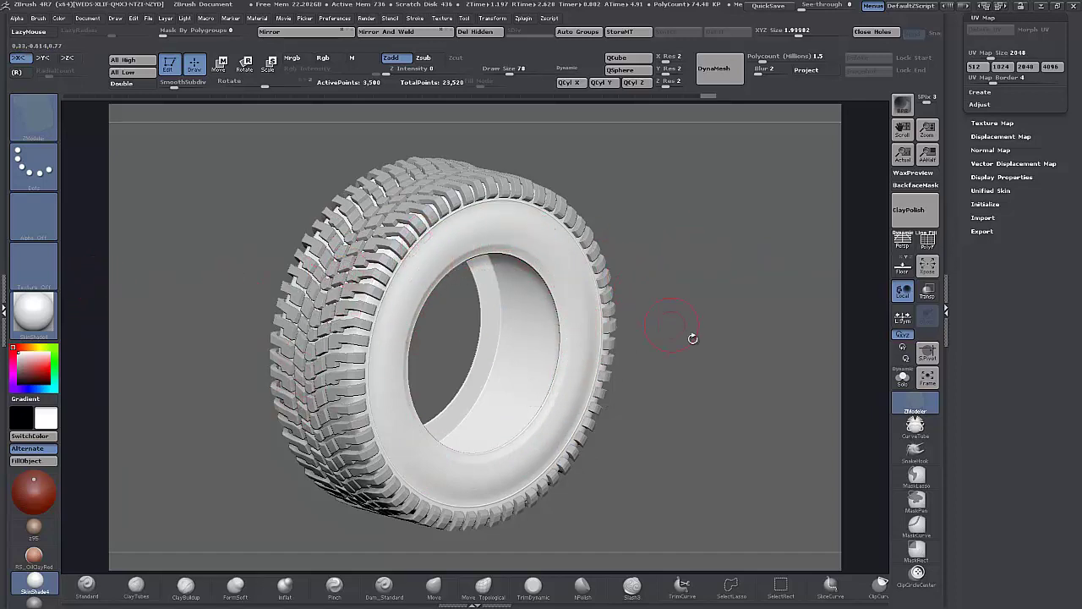
mouse_move(692, 339)
left_mouse_down()
mouse_move(720, 354)
mouse_move(707, 338)
left_mouse_up()
left_click_drag(962, 167, 962, 286)
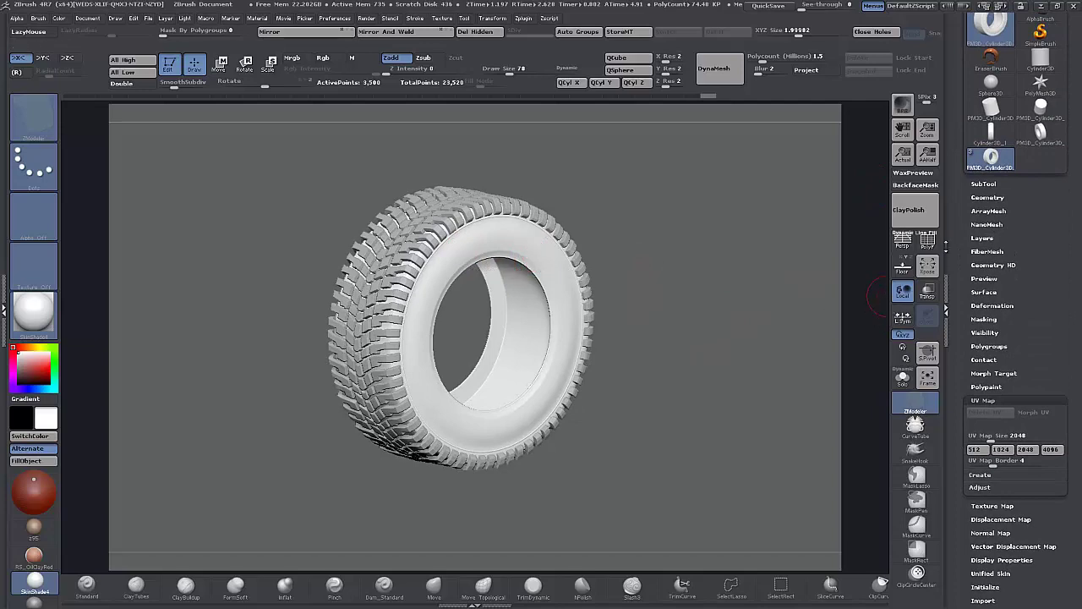
Save the tyre model to disk as a ZTool file.
left_click_drag(957, 237, 961, 491)
left_click(1031, 196)
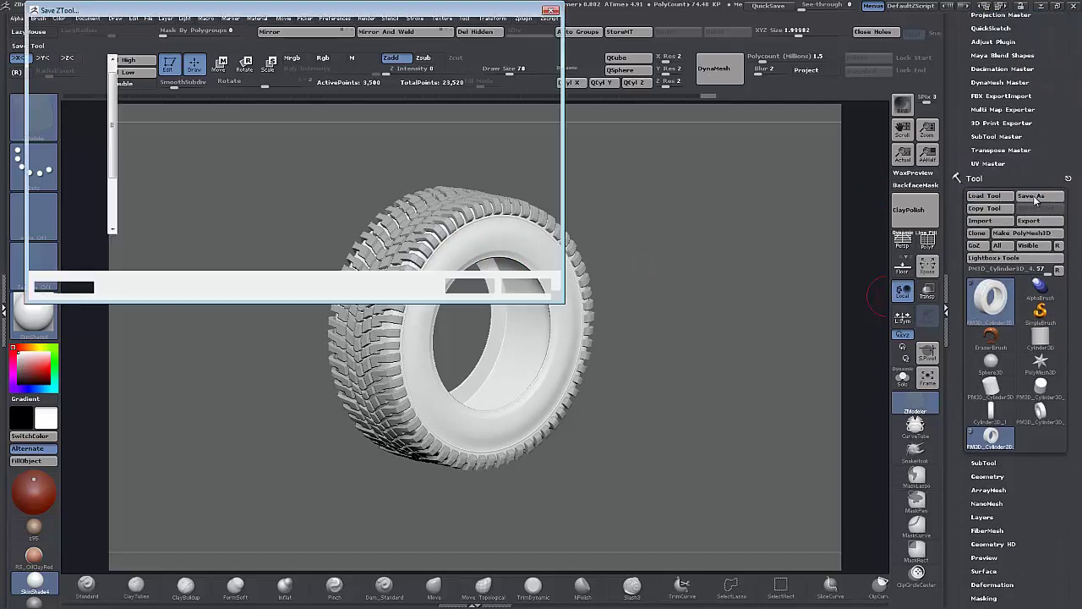
left_click(469, 286)
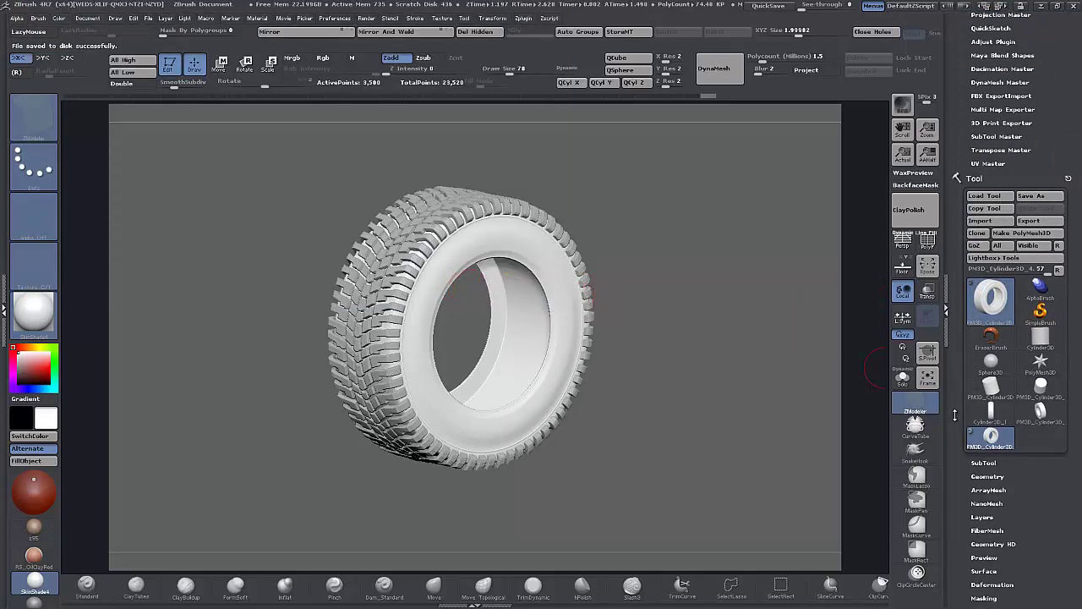
Switch to a Plane3D primitive, face it to the front with its wireframe shown, and convert it to a PolyMesh3D.
mouse_move(954, 415)
left_mouse_down()
mouse_move(956, 464)
mouse_move(958, 420)
left_mouse_up()
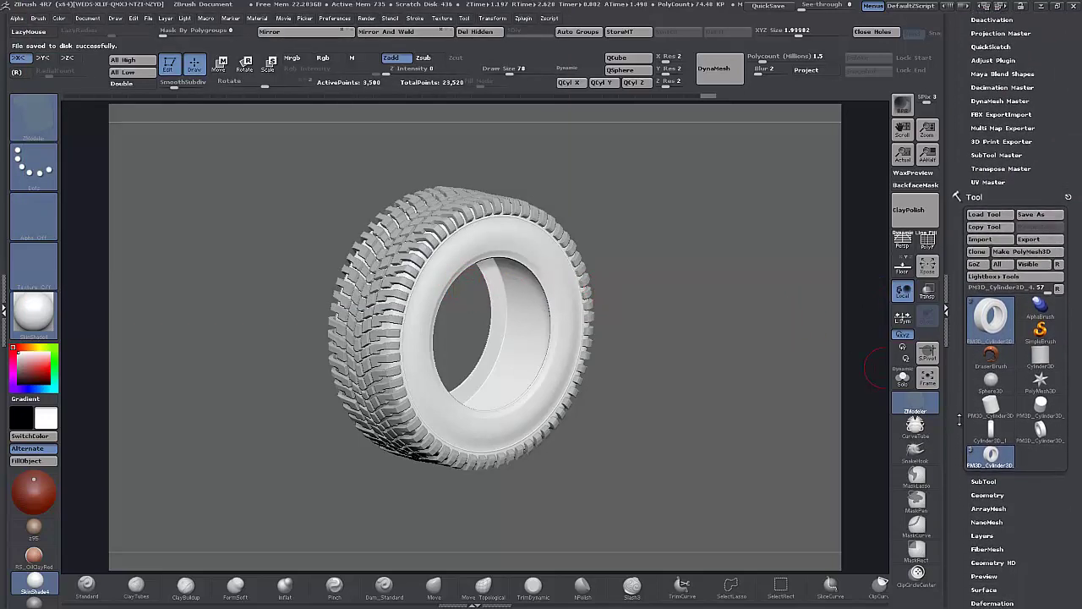
left_click(1032, 363)
left_click(1036, 364)
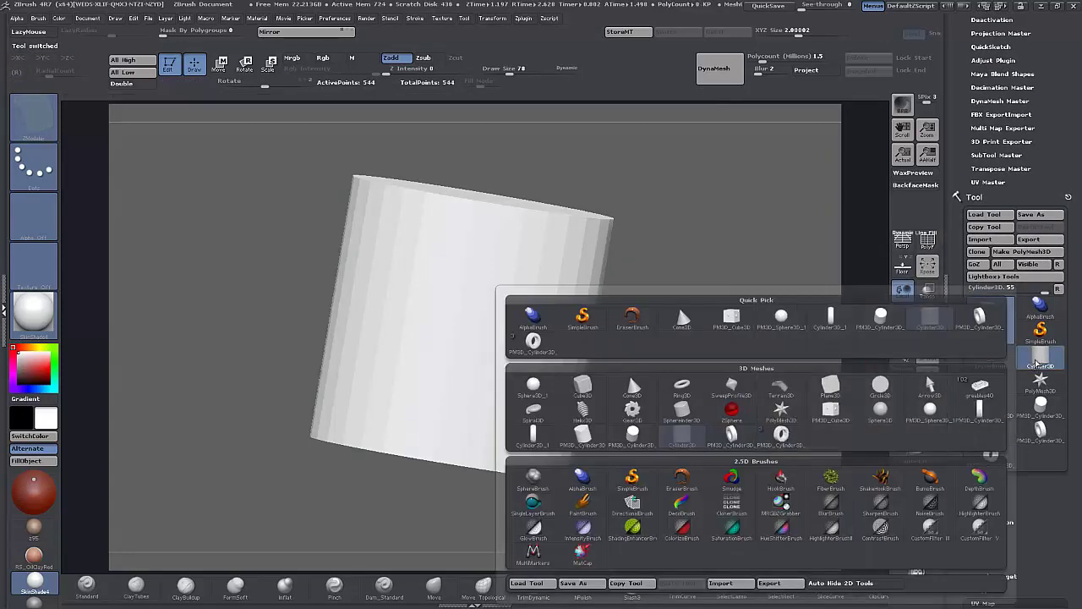
left_click(828, 388)
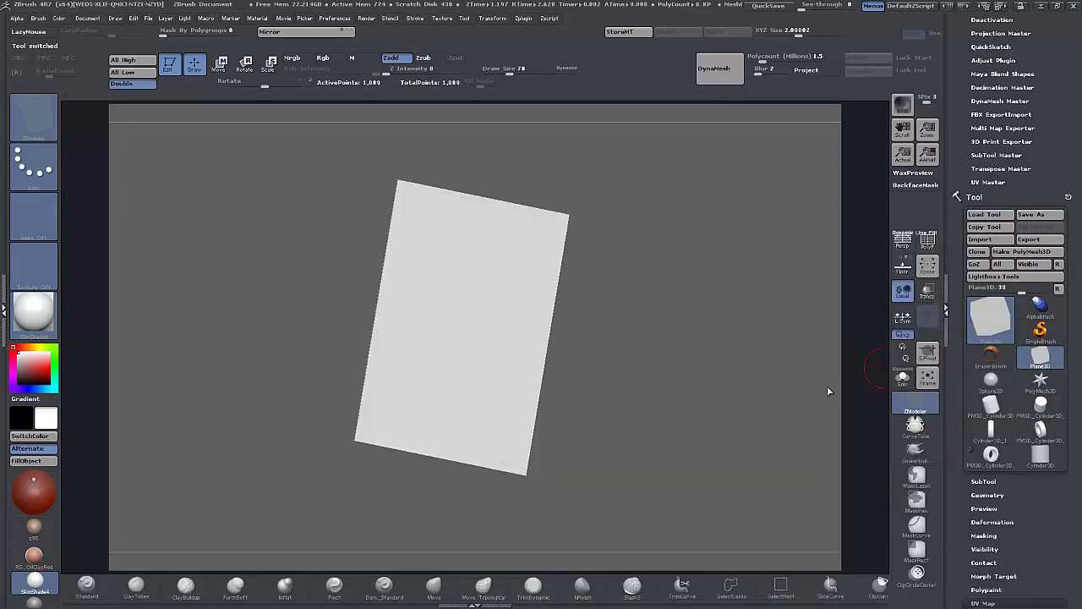
left_click_drag(827, 386, 858, 342)
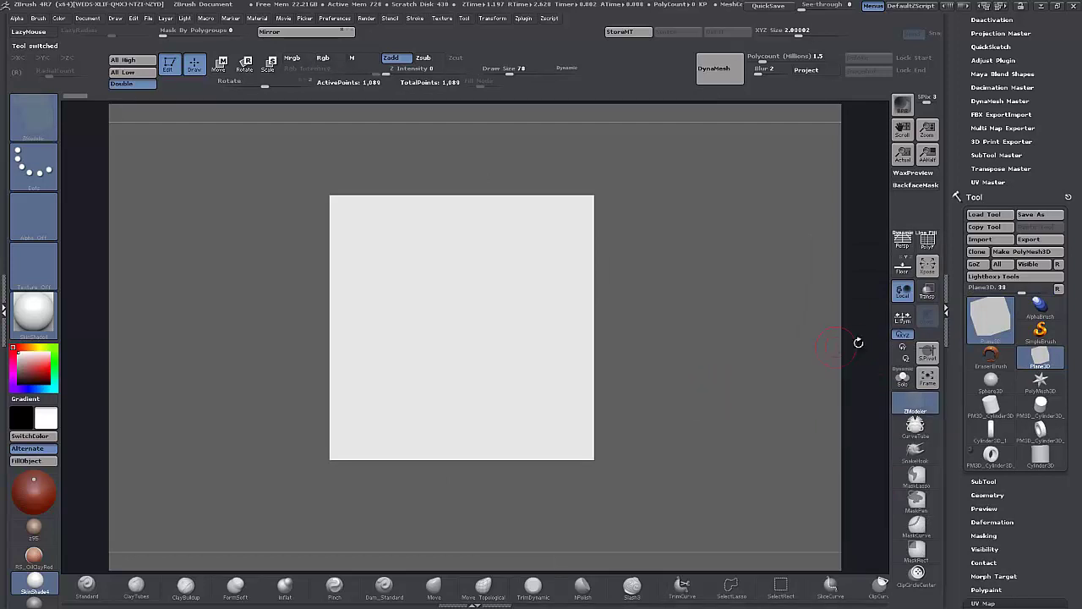
left_click(927, 243)
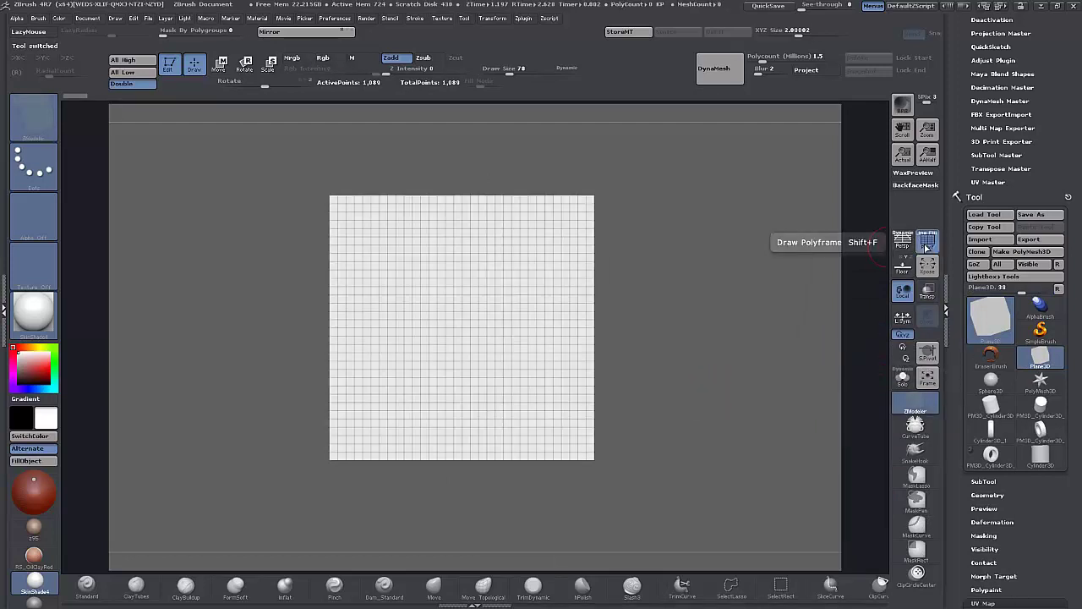
left_click(1040, 252)
Subdivide the plane to subdivision level 7 and hide its wireframe.
key("ctrl+d")
key("ctrl+d")
key("ctrl+d")
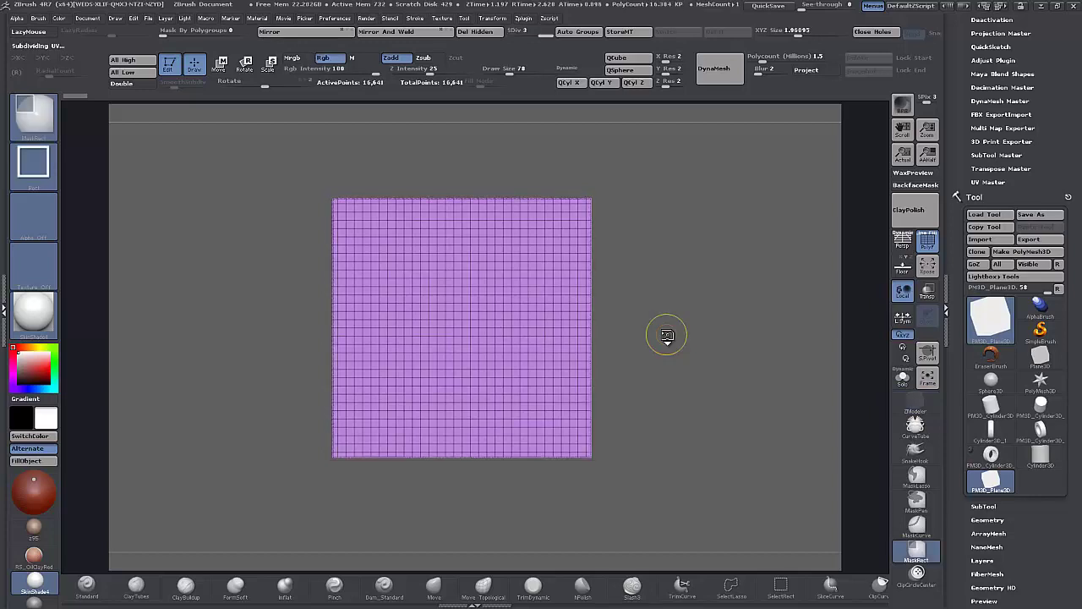
key("ctrl+d")
key("ctrl+d")
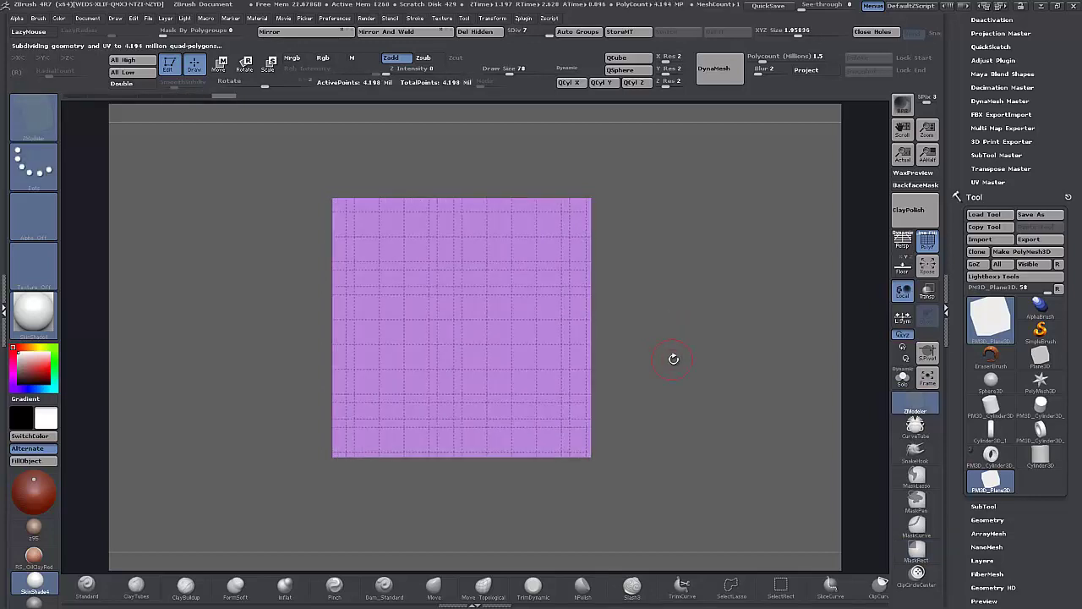
left_click_drag(671, 346, 703, 374, "alt")
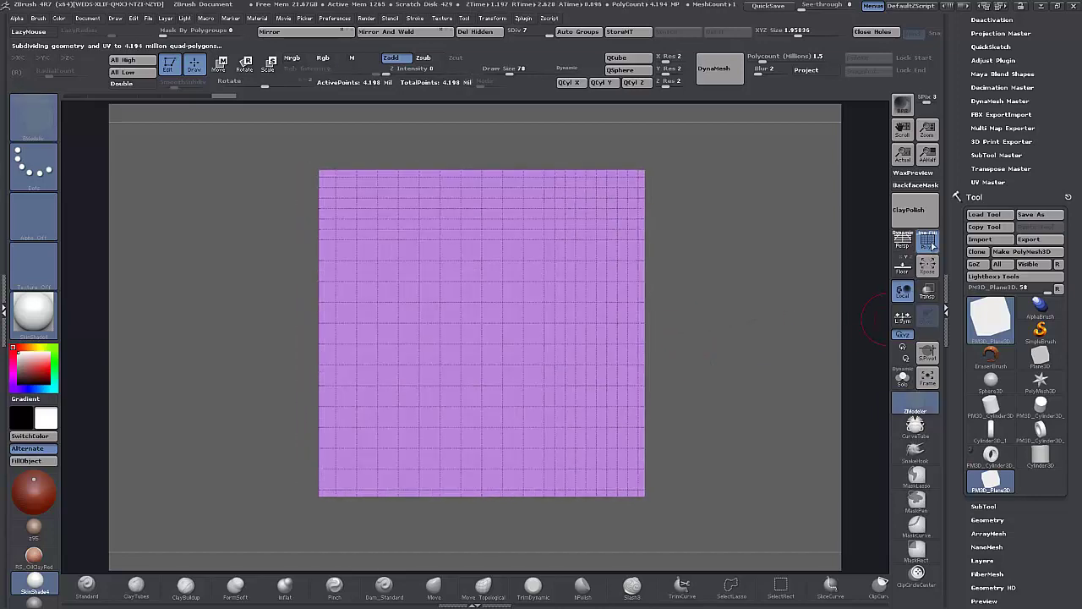
left_click(928, 243)
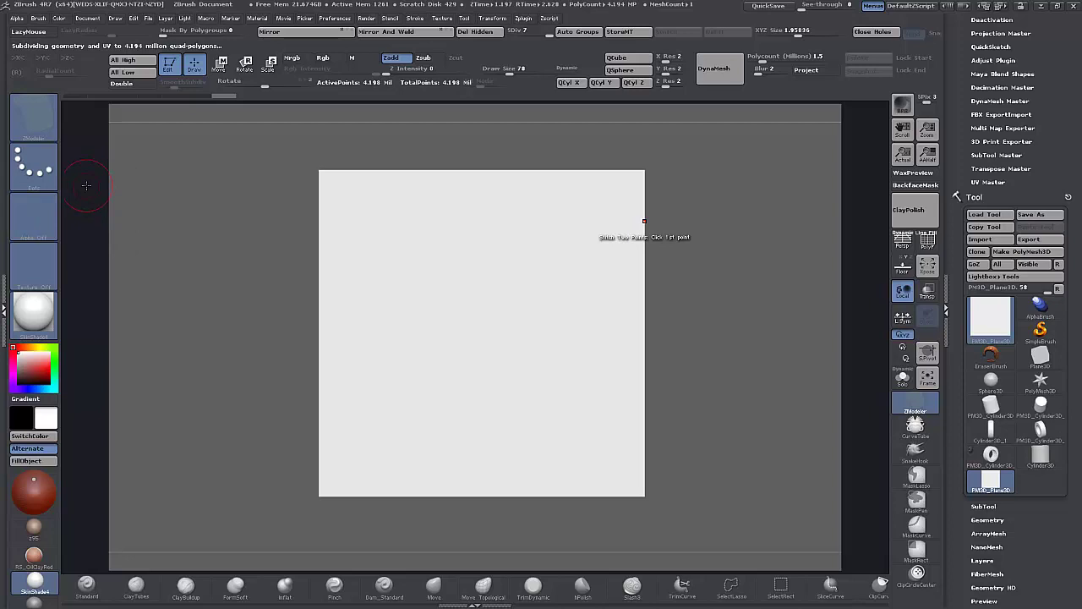
Try to import Text.bmp from the Wheel folder as an alpha.
left_click(34, 216)
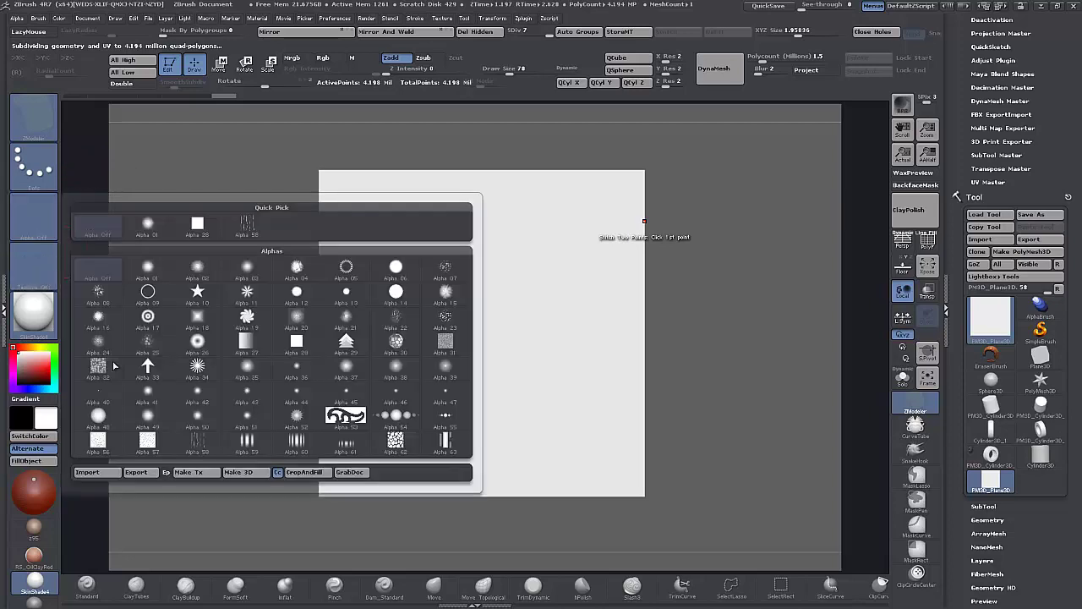
left_click(88, 471)
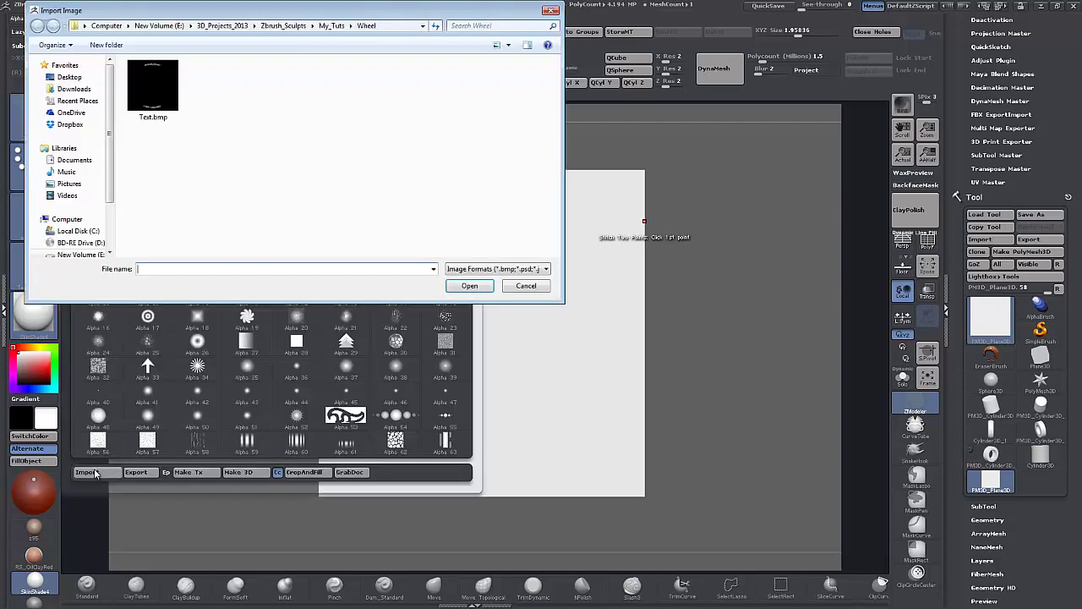
double_click(151, 84)
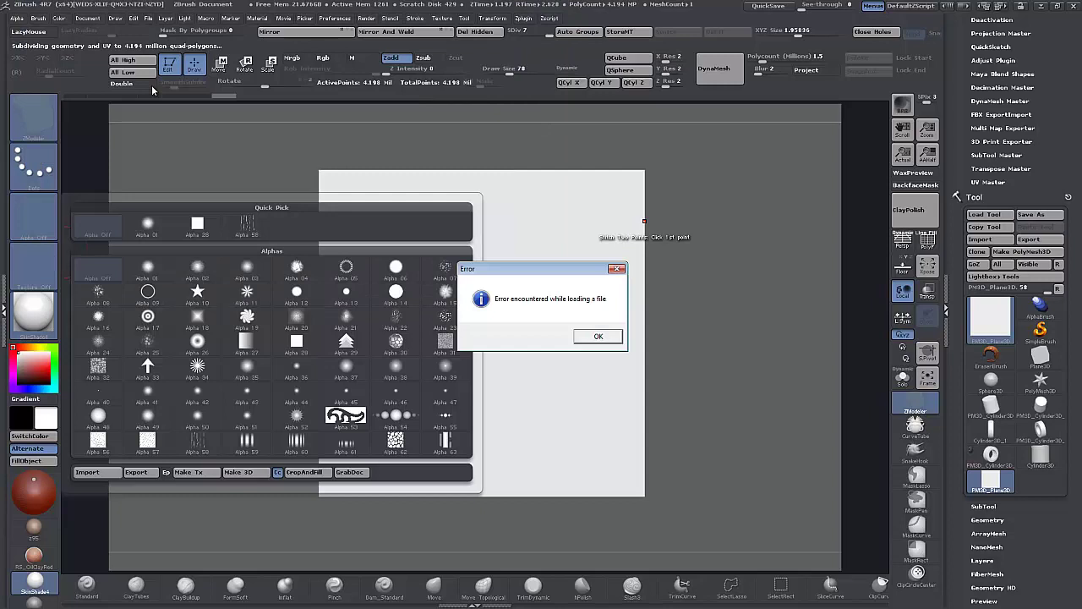
left_click(583, 338)
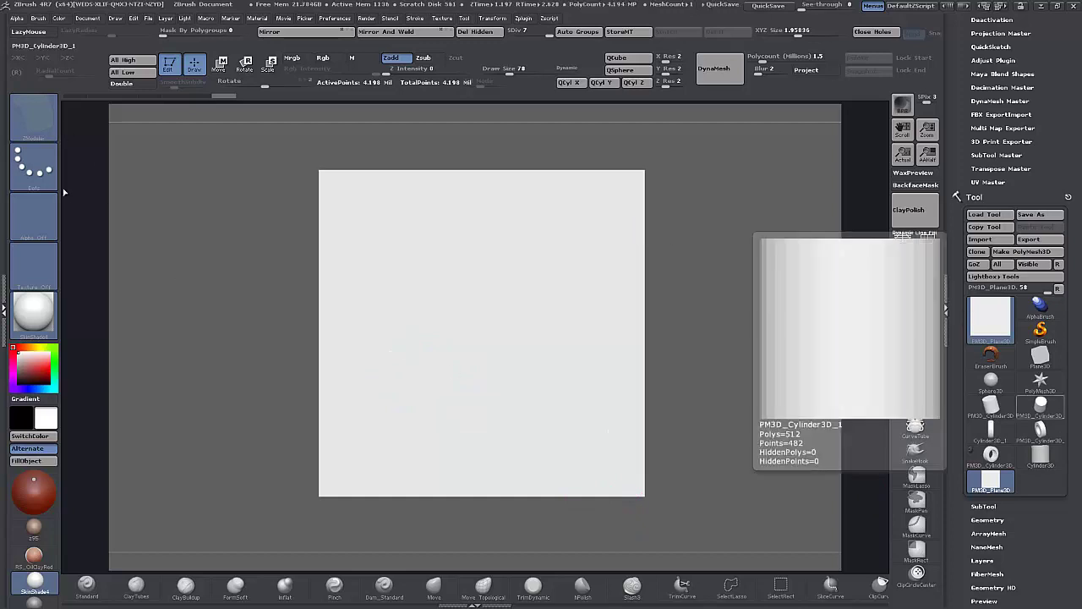
left_click(35, 219)
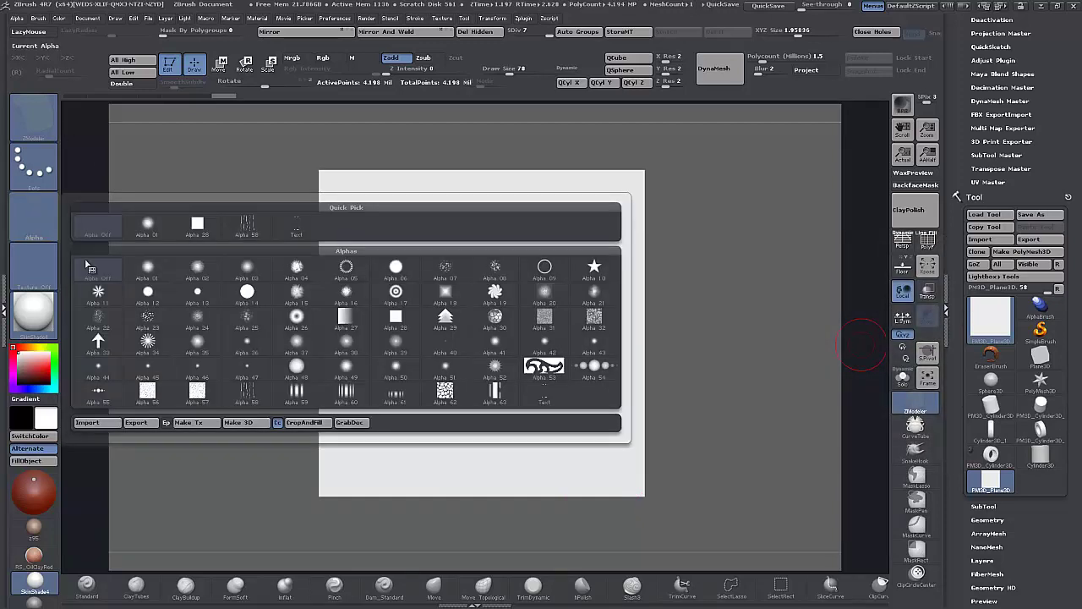
left_click(87, 421)
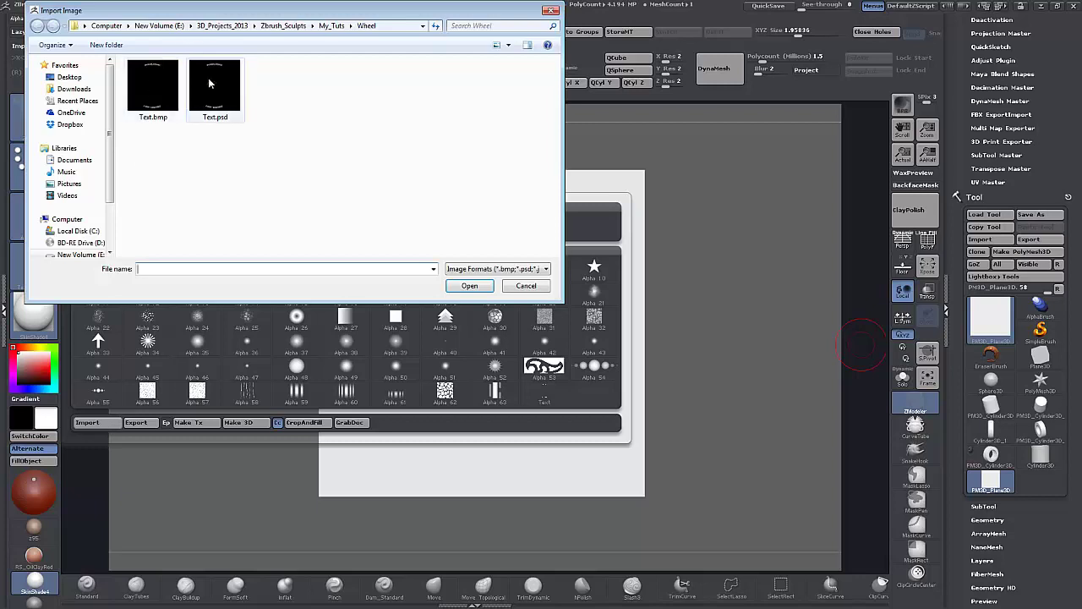
left_click(526, 286)
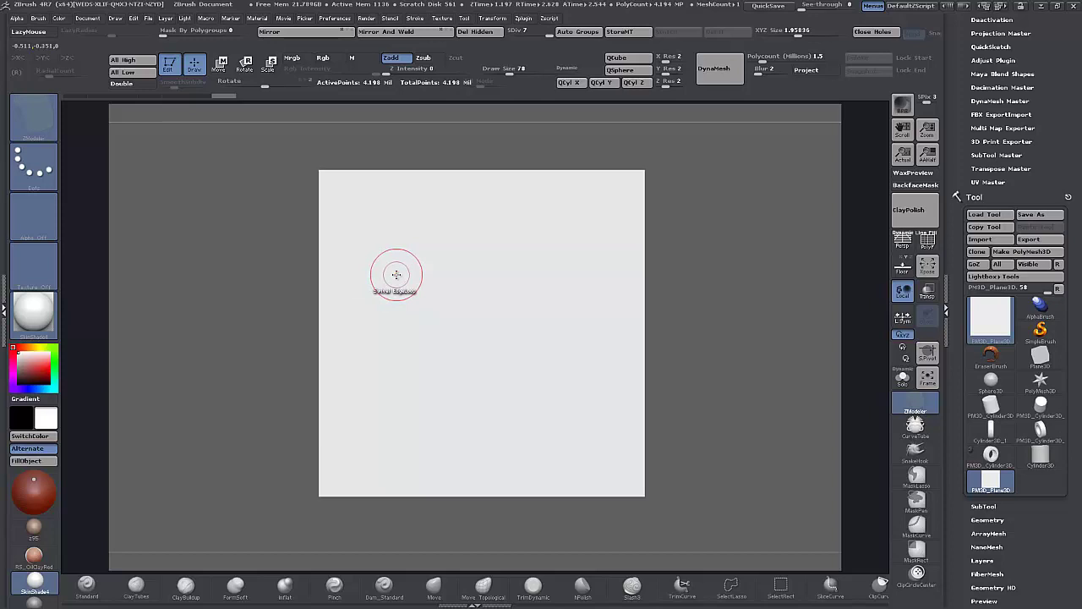
Assign the Text alpha to the MaskRect brush with the Rect stroke and mask its lettering across the whole plane.
key("ctrl")
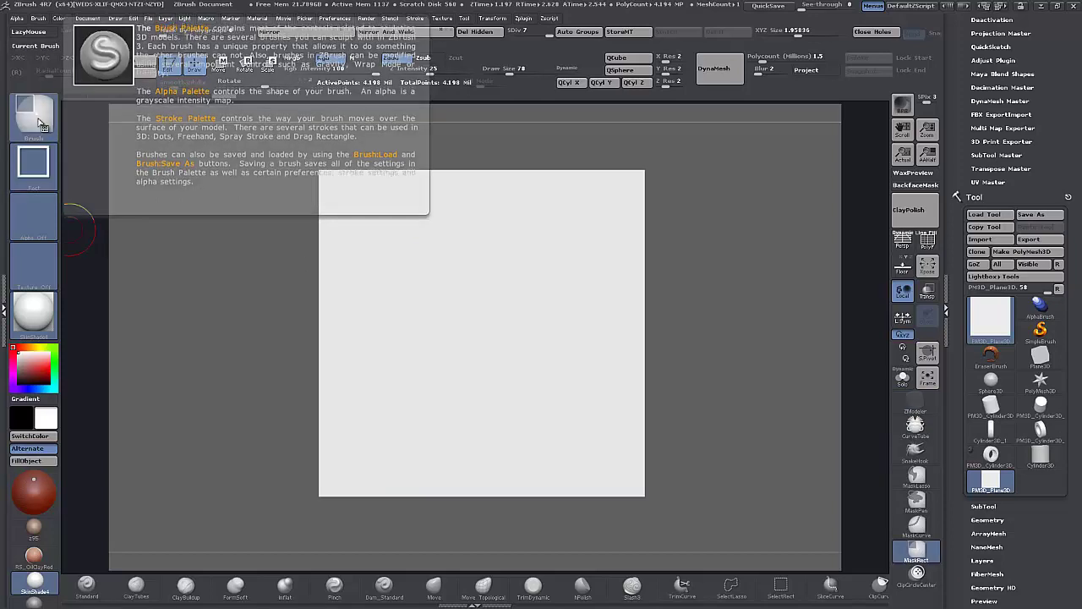
left_click(40, 124)
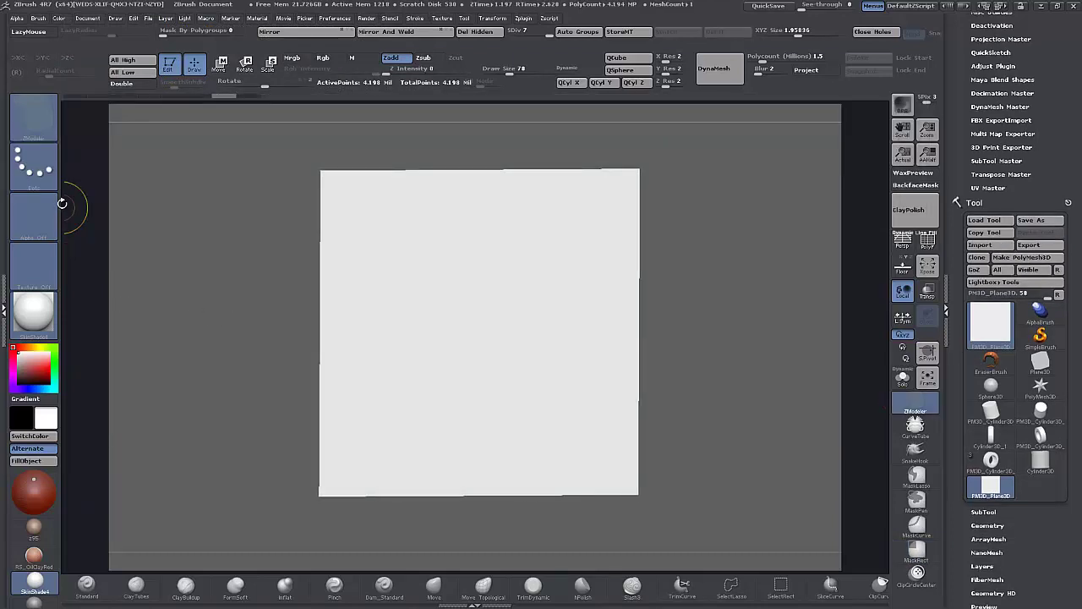
key("ctrl")
mouse_move(35, 125)
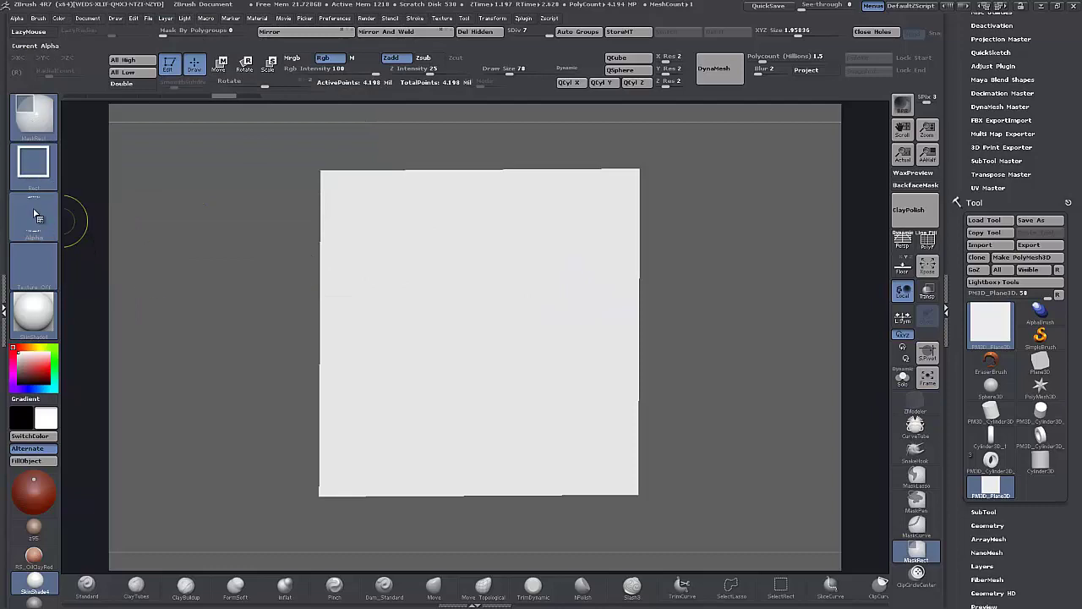
mouse_move(54, 178)
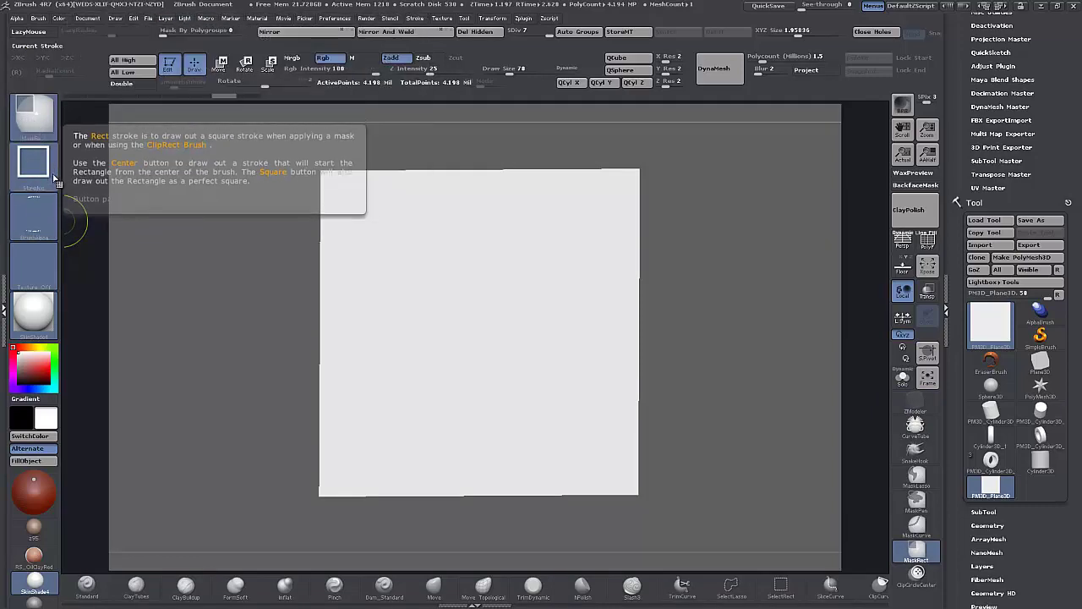
mouse_move(527, 383)
left_mouse_down()
mouse_move(623, 459)
mouse_move(609, 434)
mouse_move(582, 437)
mouse_move(676, 505)
mouse_move(678, 520)
mouse_move(667, 498)
mouse_move(674, 507)
left_mouse_up()
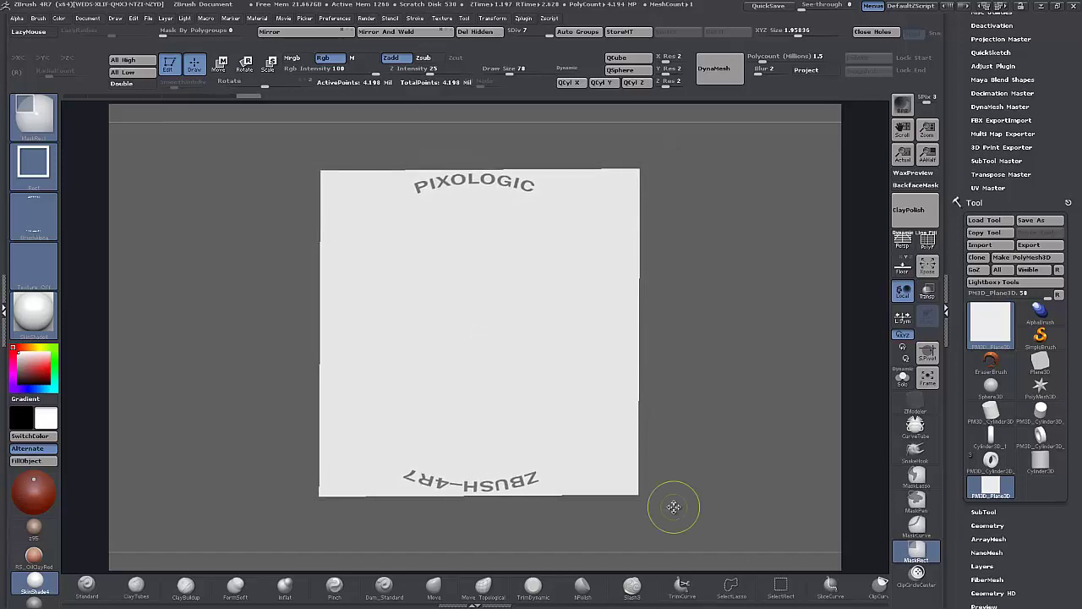
Extract the masked lettering from the plane with a thickness of 0.02 and accept it as a new subtool.
left_click_drag(724, 401, 758, 404)
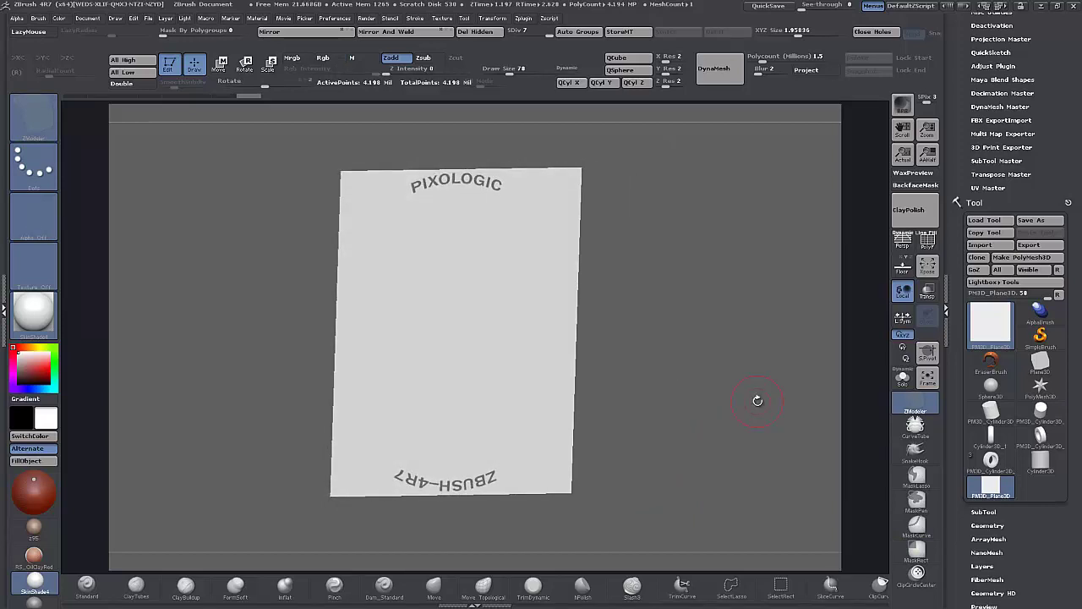
left_click(957, 202)
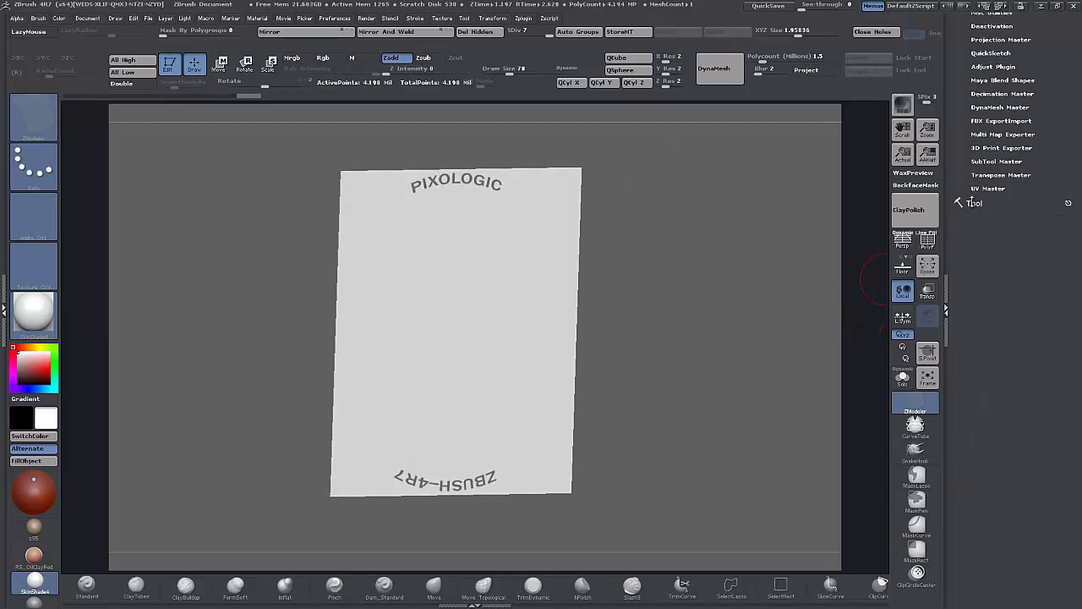
left_click(958, 202)
left_click(985, 166)
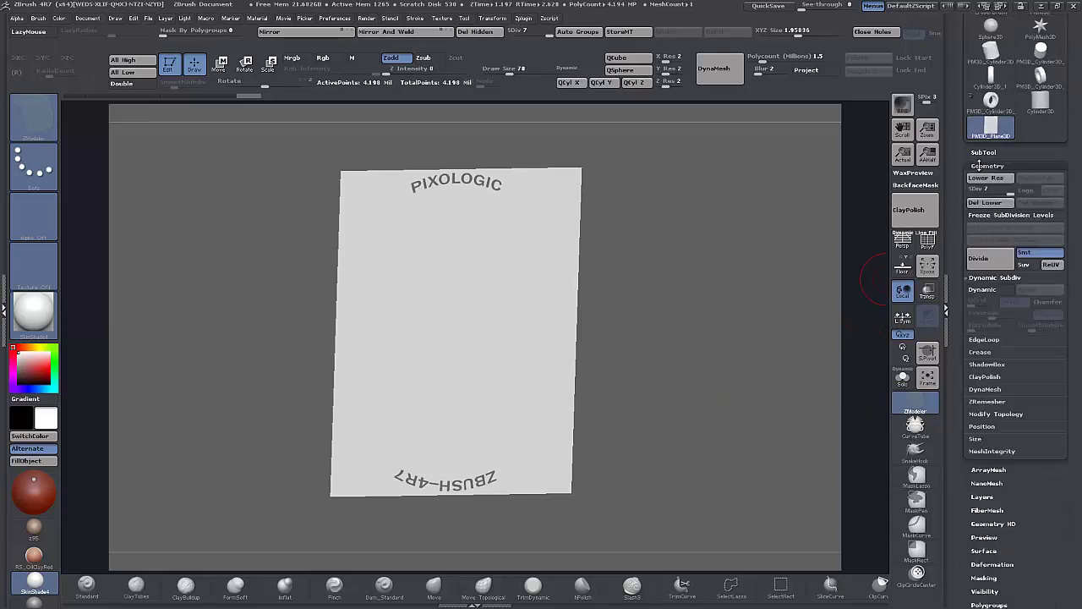
mouse_move(959, 431)
left_mouse_down()
mouse_move(962, 402)
mouse_move(969, 415)
left_mouse_up()
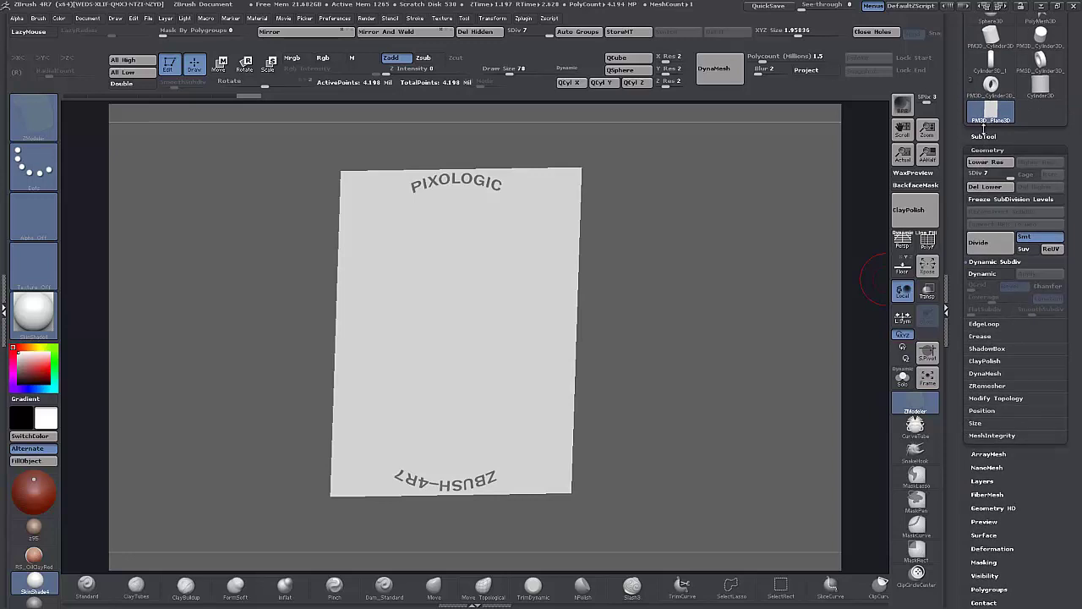
left_click(983, 134)
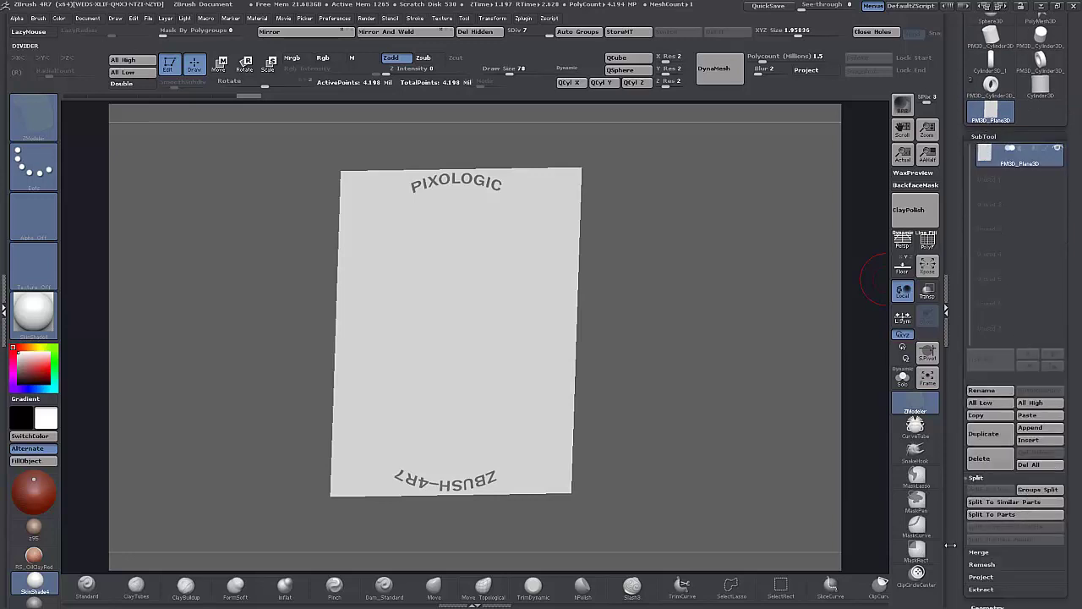
left_click_drag(950, 545, 954, 492)
left_click(979, 514)
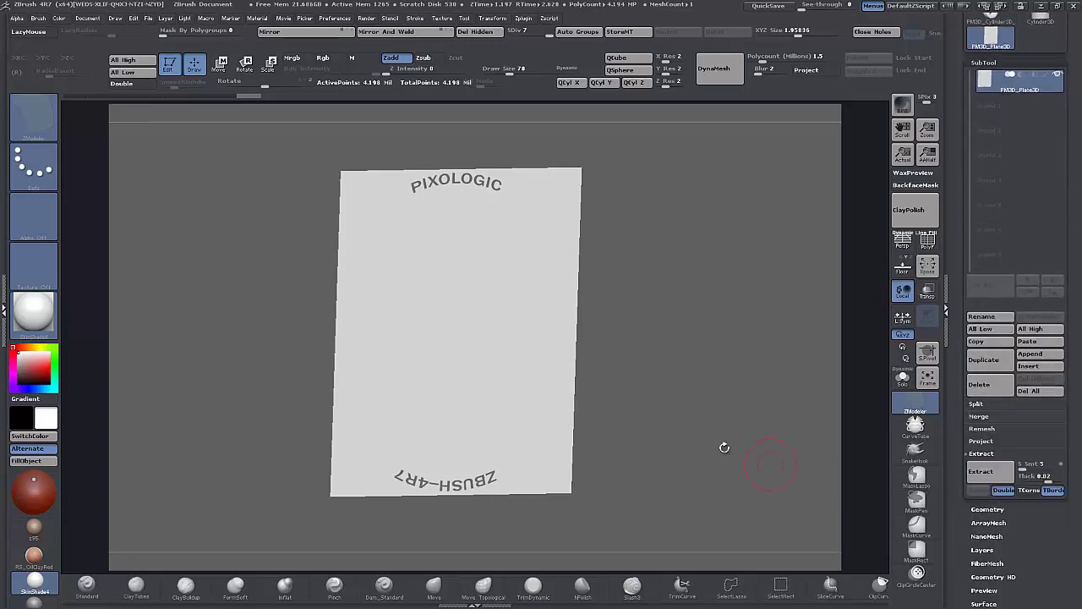
left_click_drag(683, 427, 827, 425)
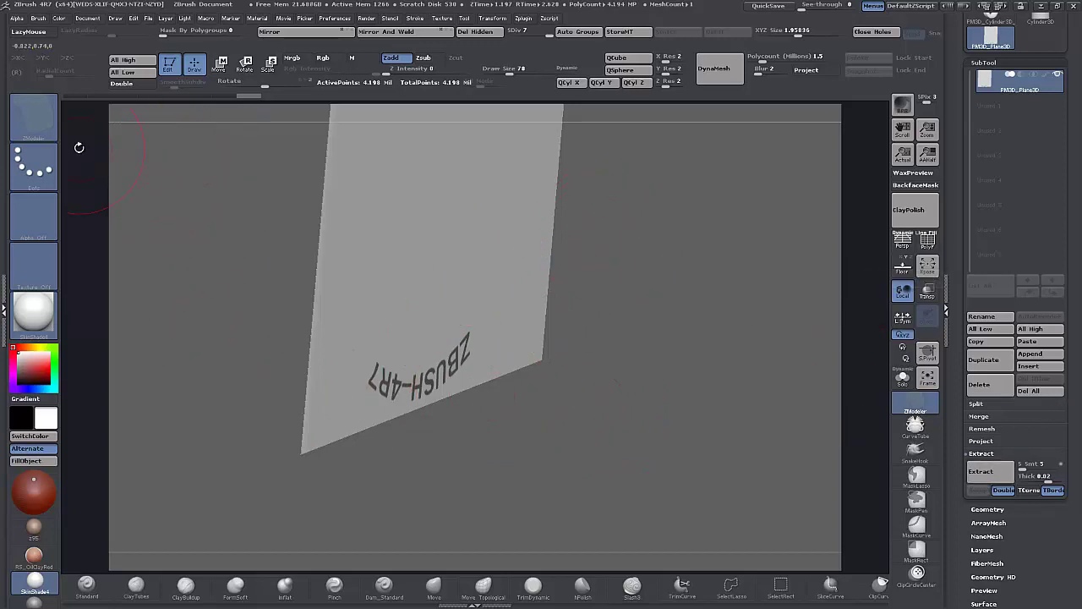
left_click(989, 474)
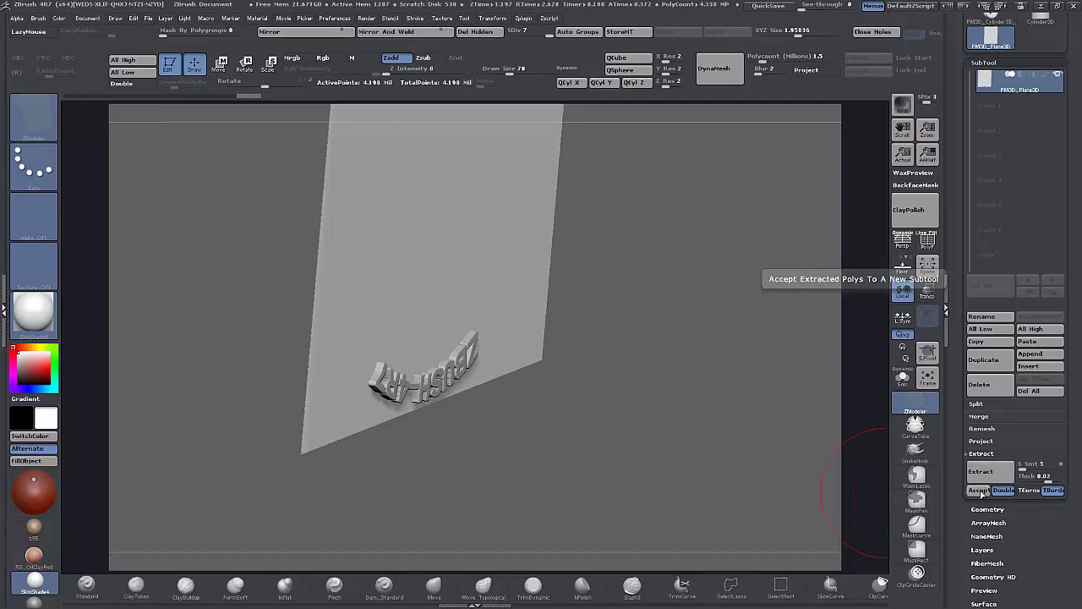
left_click(981, 492)
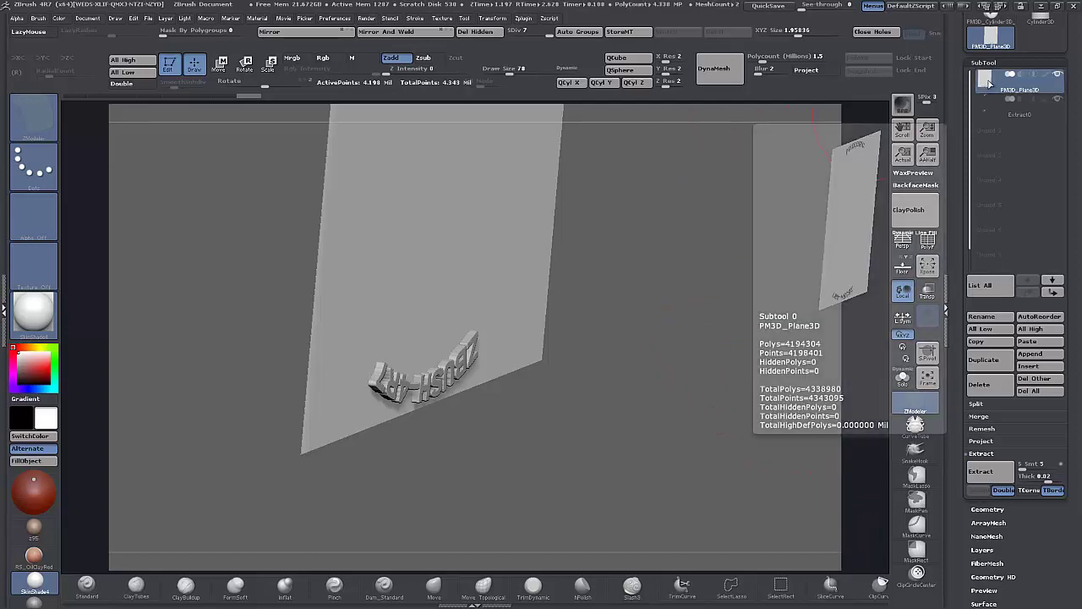
Delete the plane subtool and rename the remaining extracted lettering subtool to Text.
left_click(981, 385)
left_click_drag(661, 319, 572, 296)
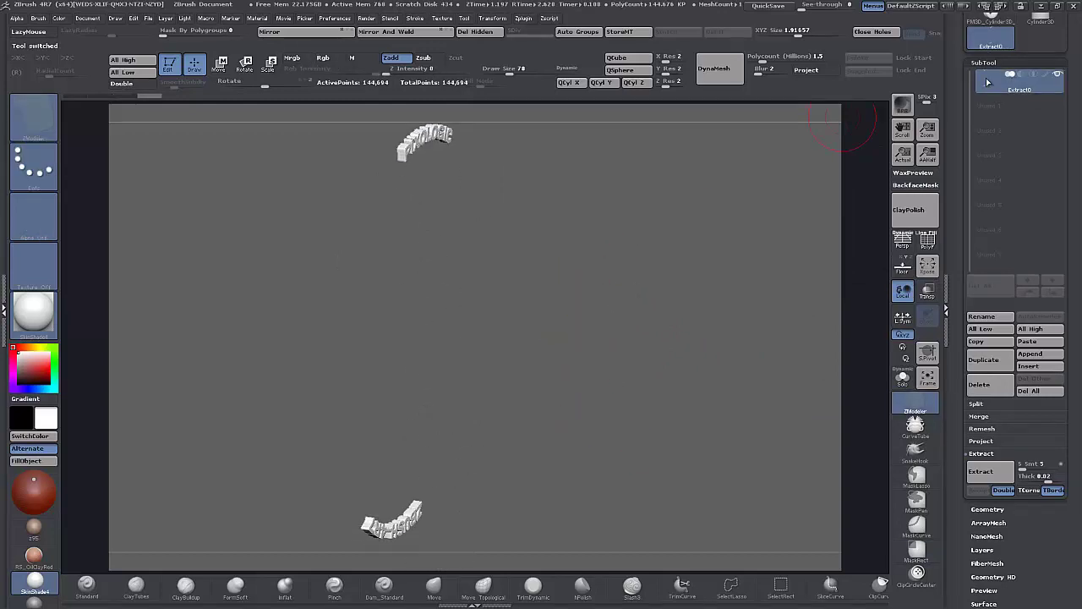
left_click(992, 319)
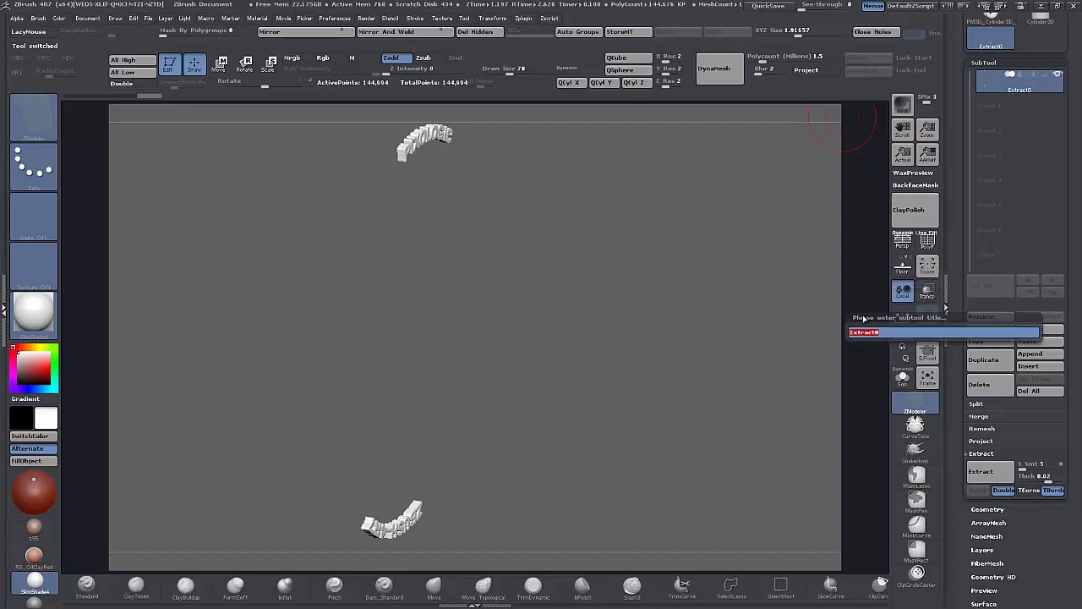
type("Text")
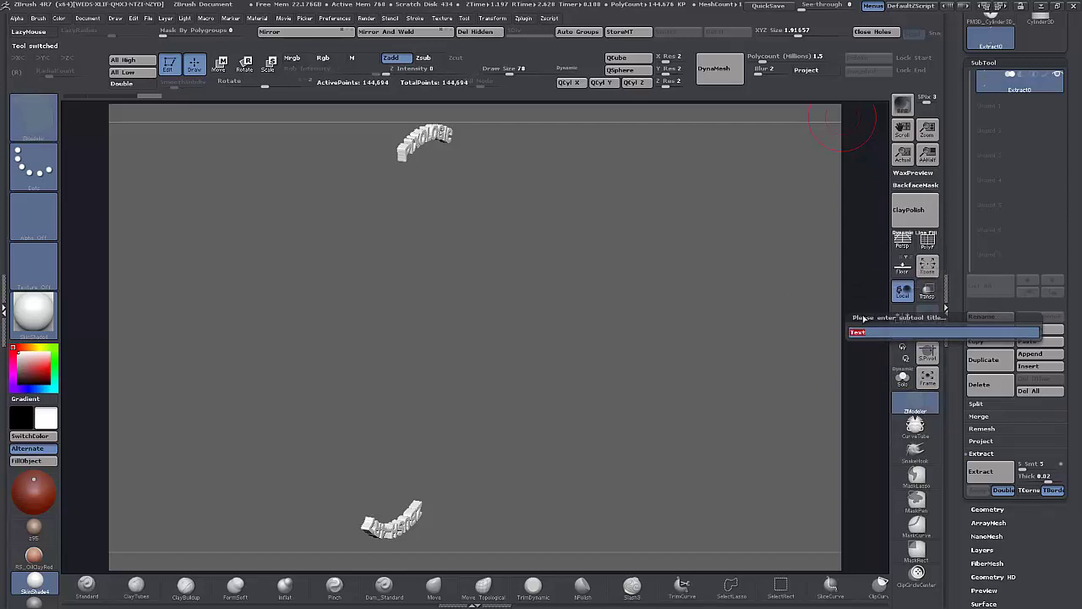
key("Return")
Show the lettering's wireframe and smooth its letters with the Polish By Groups deformation.
left_click_drag(341, 217, 712, 328)
left_click_drag(524, 423, 647, 433, "alt")
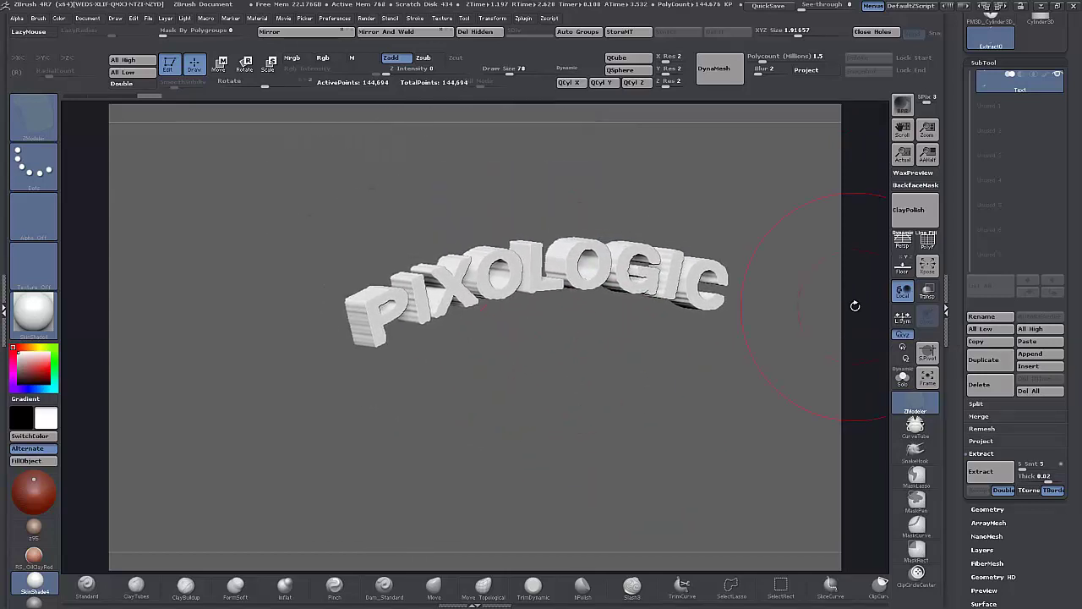
left_click(927, 240)
mouse_move(561, 376)
left_mouse_down()
mouse_move(570, 386)
mouse_move(557, 381)
left_mouse_up()
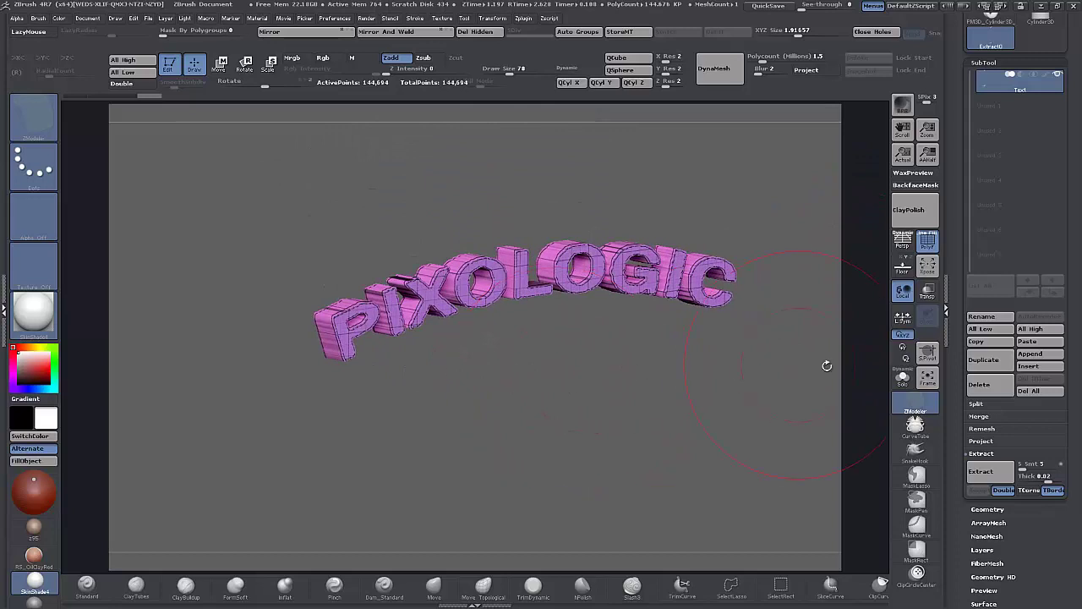
left_click_drag(954, 370, 954, 280)
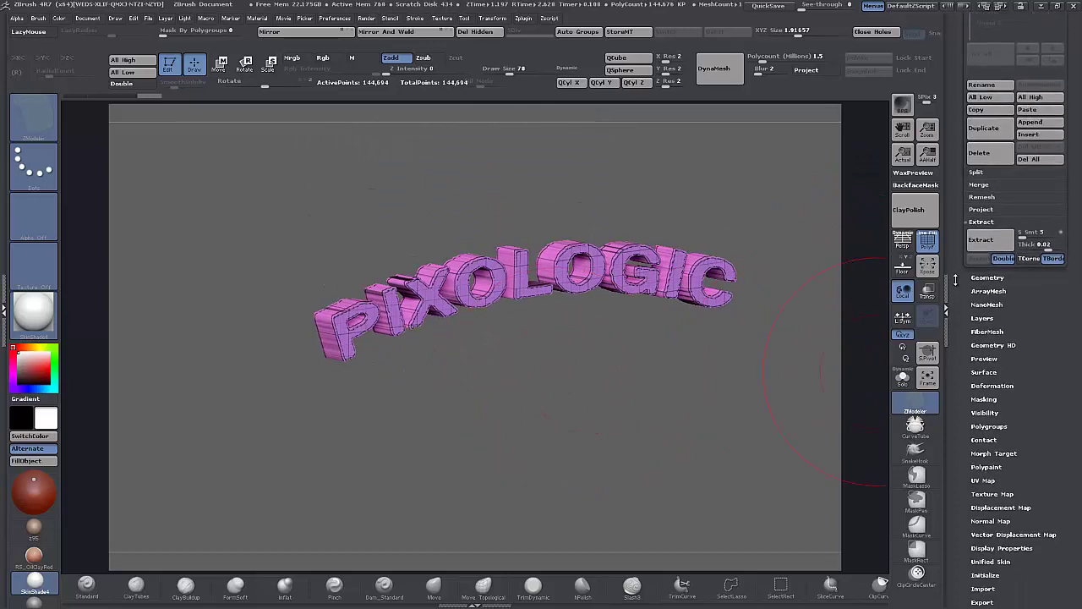
left_click(983, 384)
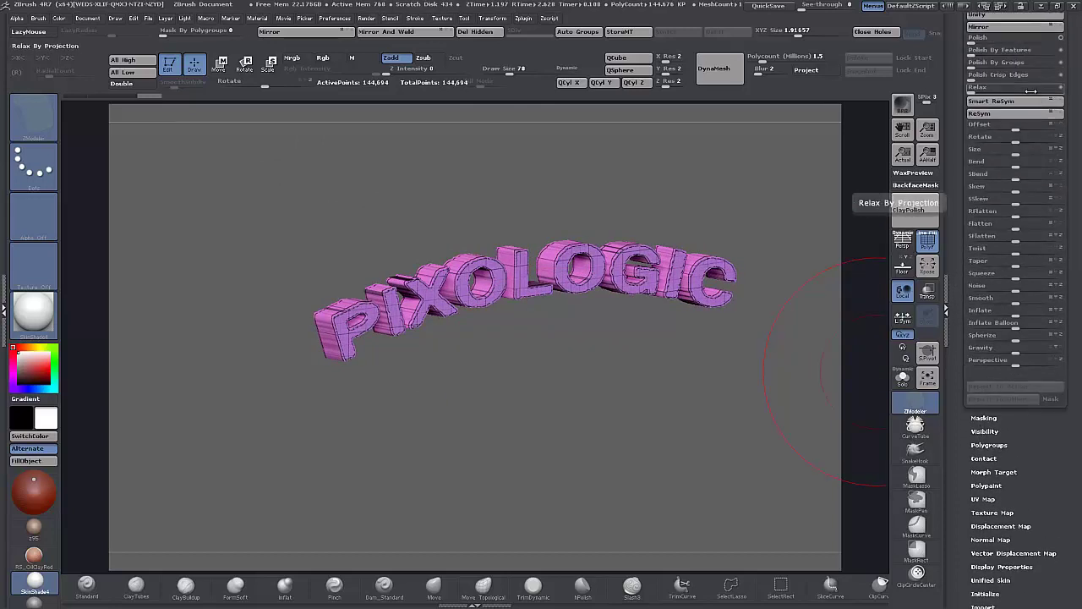
left_click(1002, 64)
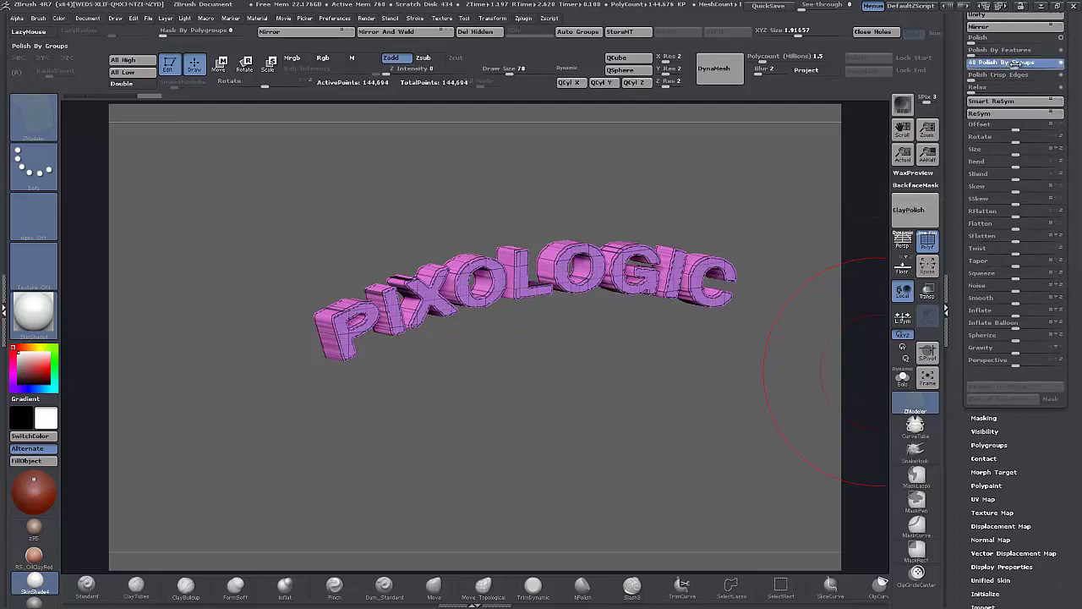
left_click_drag(1013, 63, 1016, 62)
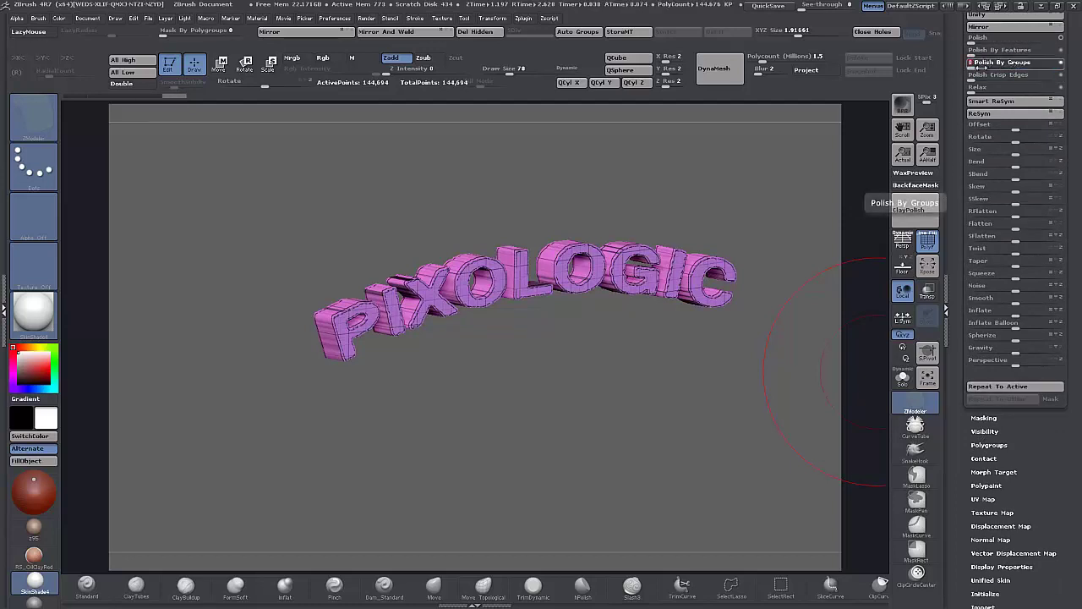
left_click_drag(978, 63, 1055, 63)
left_click_drag(479, 350, 882, 224)
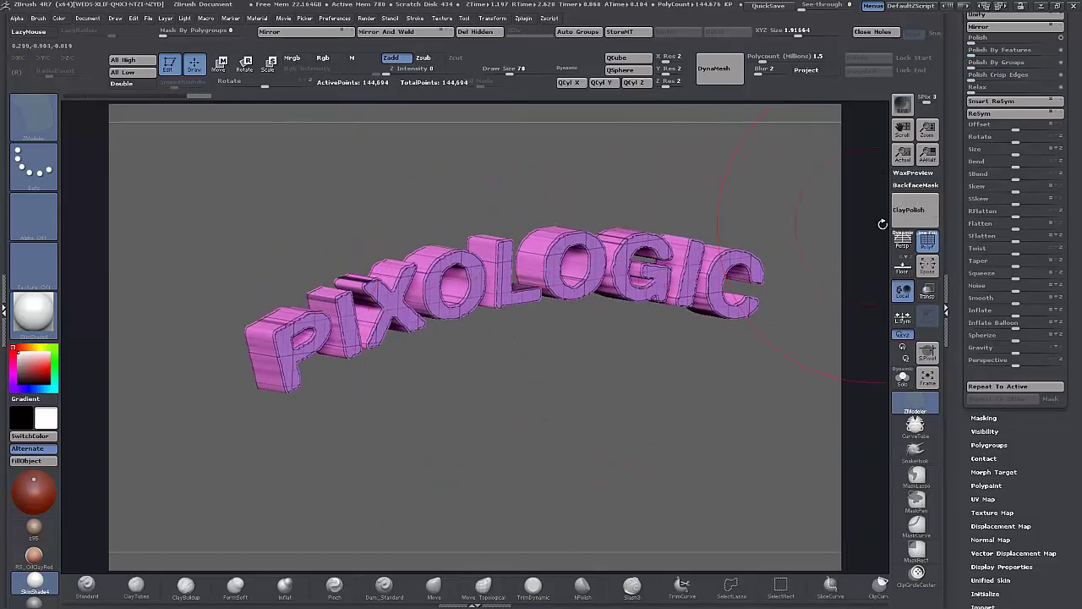
Hide the wireframe and refine the lettering with the Polish Crisp Edges and Polish By Features deformations.
left_click(927, 243)
mouse_move(515, 392)
left_mouse_down()
mouse_move(495, 355)
mouse_move(510, 388)
left_mouse_up()
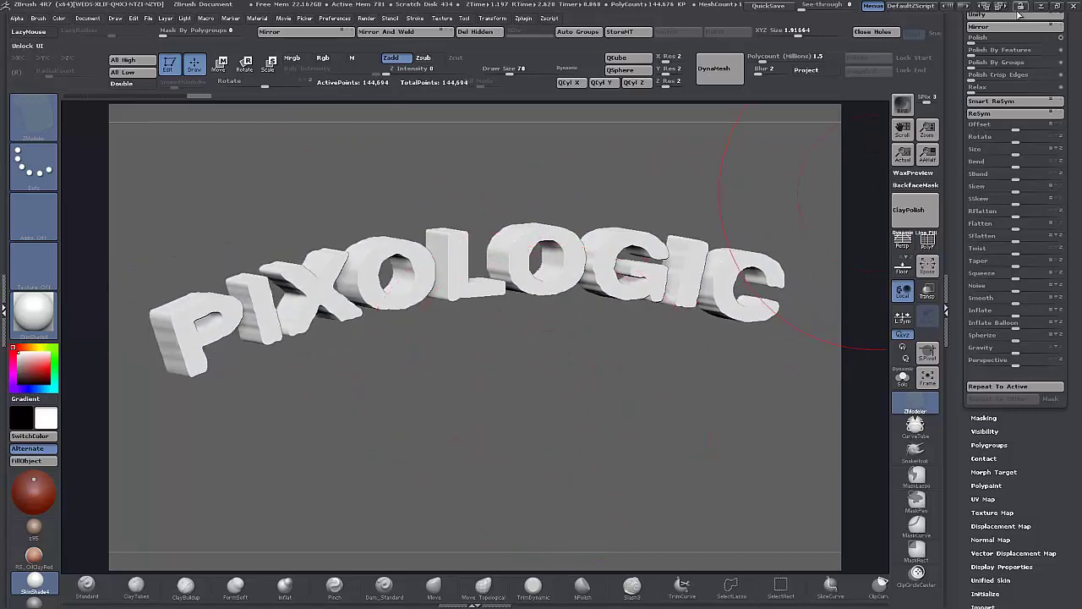
left_click(978, 76)
left_click_drag(1055, 75, 1071, 73)
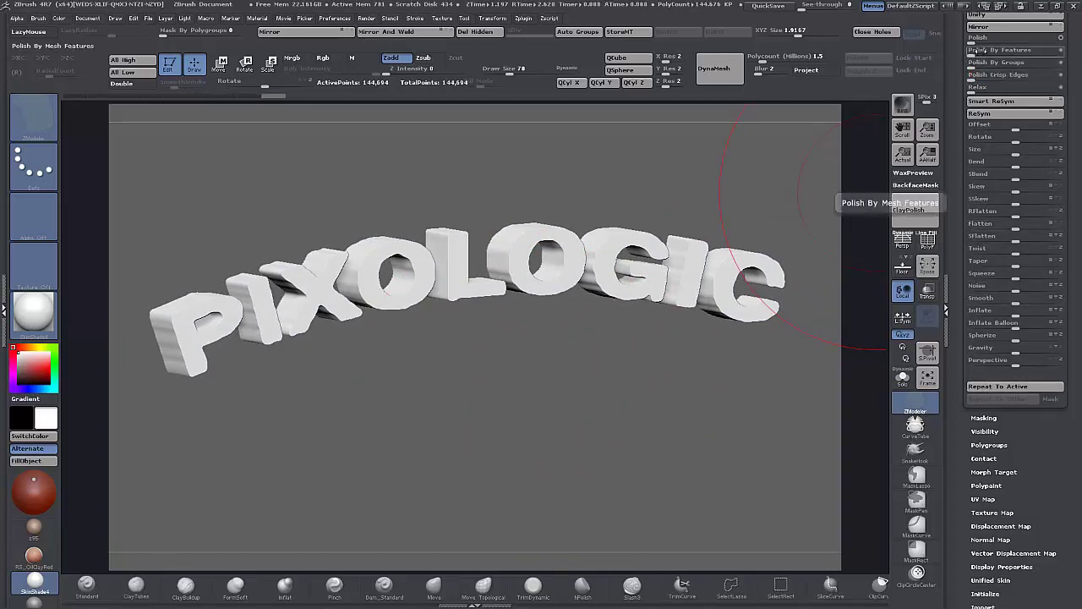
left_click_drag(972, 51, 1061, 51)
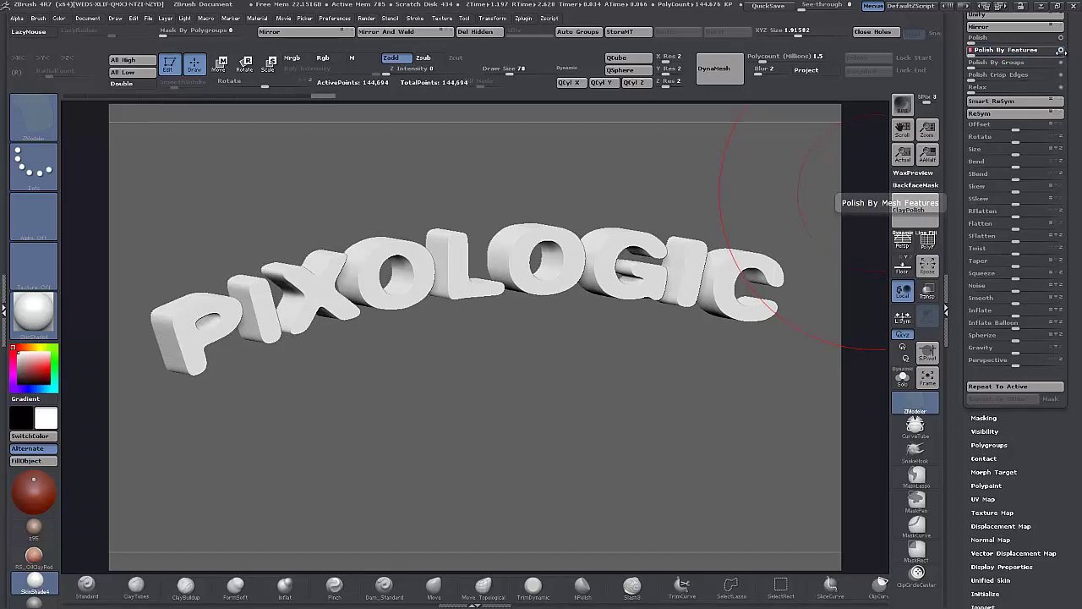
mouse_move(566, 391)
left_mouse_down()
mouse_move(599, 404)
mouse_move(580, 396)
mouse_move(580, 426)
mouse_move(585, 242)
mouse_move(511, 410)
mouse_move(495, 404)
mouse_move(507, 415)
left_mouse_up()
key("ctrl")
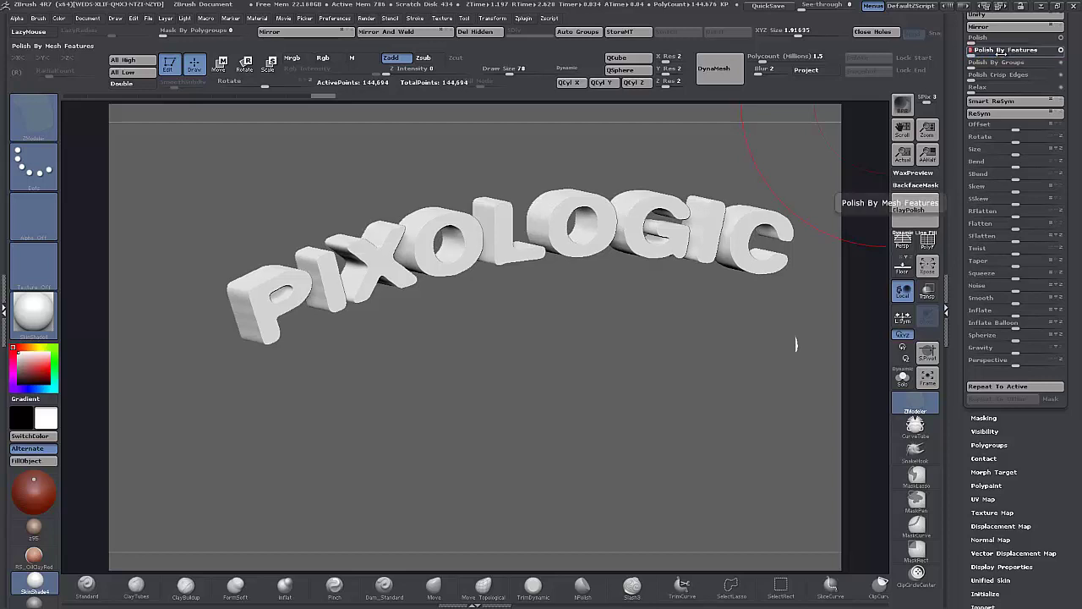
Switch to the tyre tool and append the Text lettering to it as a subtool.
left_click_drag(565, 337, 572, 140)
left_click_drag(579, 418, 500, 158)
left_click_drag(960, 115, 964, 237)
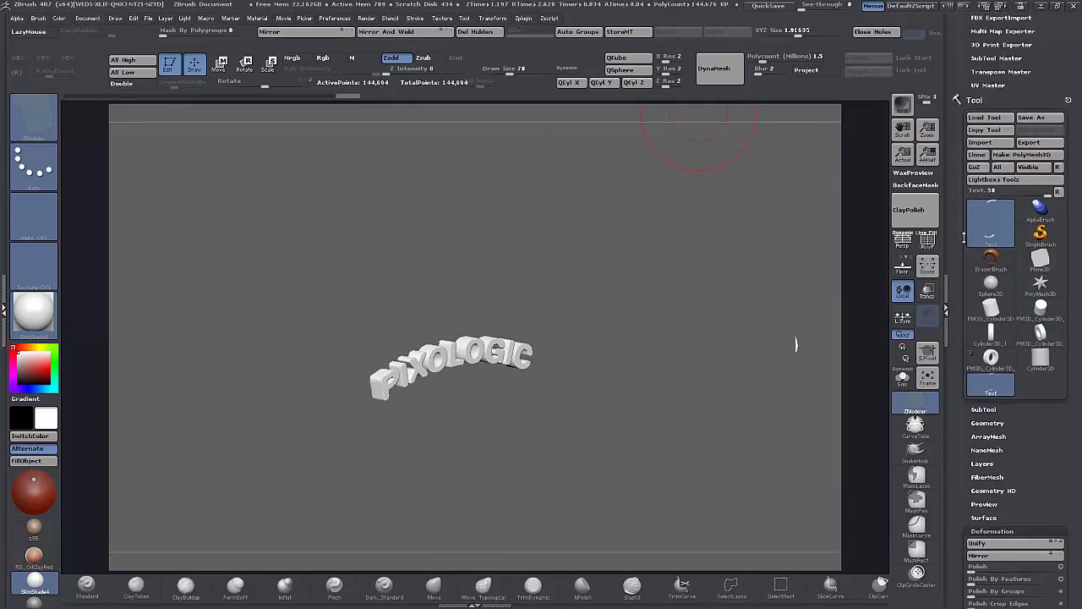
left_click(989, 360)
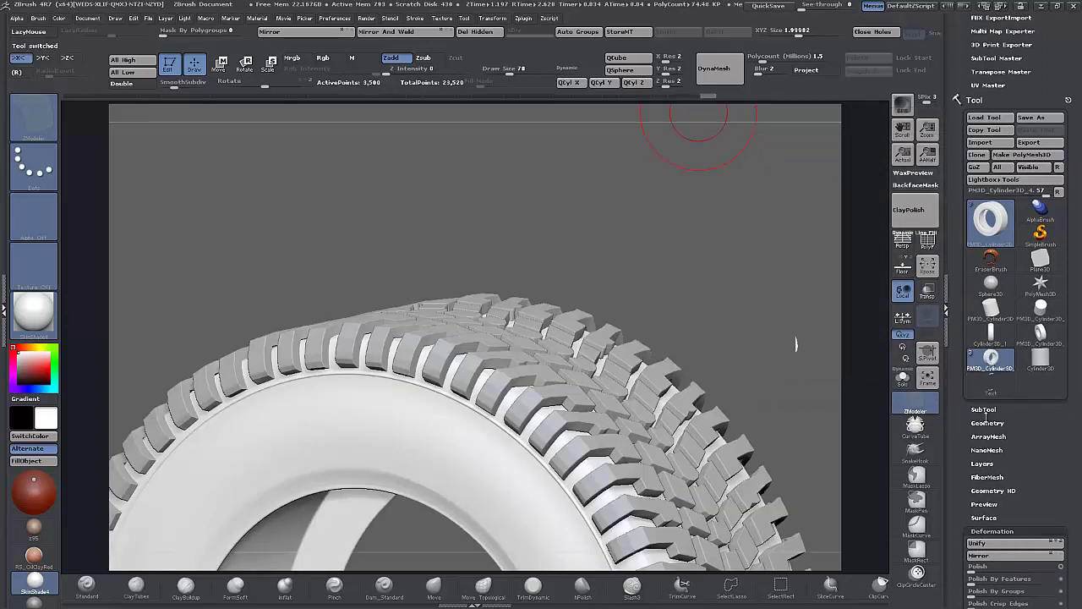
left_click(984, 408)
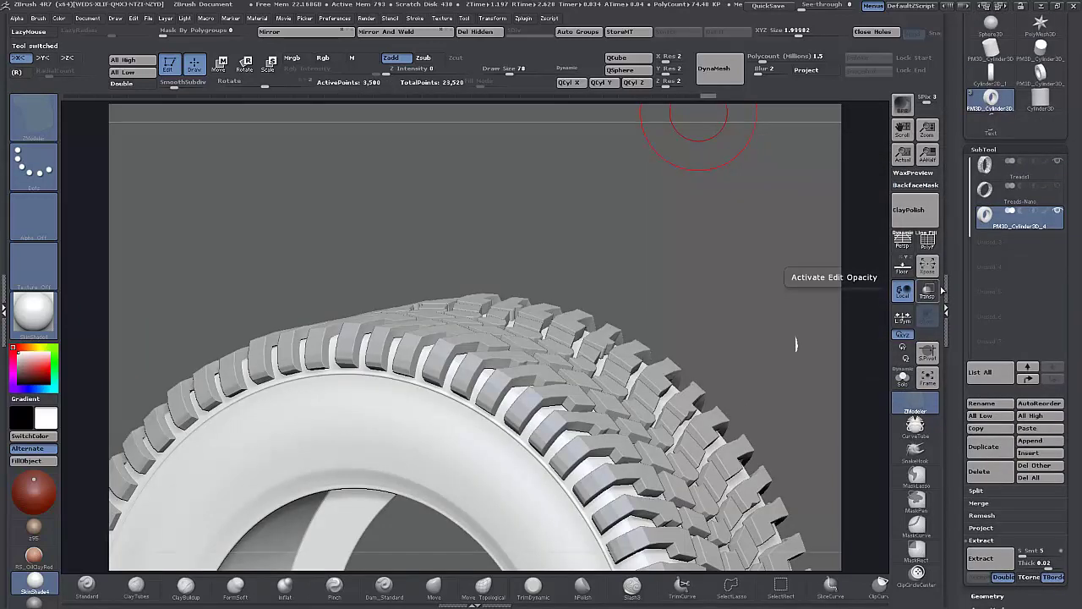
left_click(1029, 441)
left_click(833, 458)
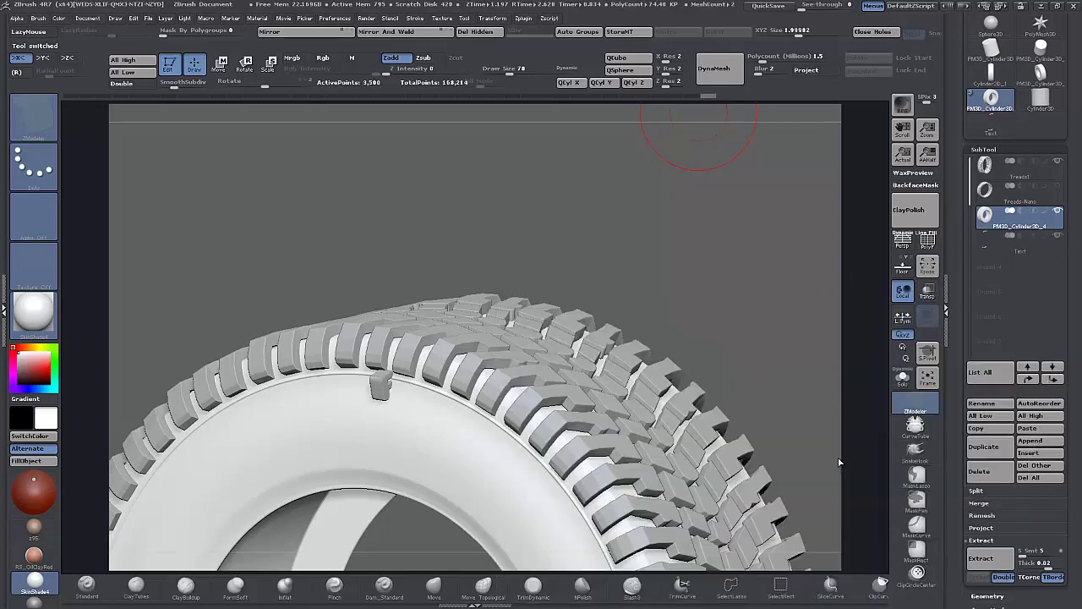
Isolate the Text subtool, rotate it 90 degrees so it lies parallel to the tyre's sidewall, and show all subtools again.
left_click_drag(775, 294, 752, 203, "alt")
left_click_drag(740, 360, 676, 203, "alt")
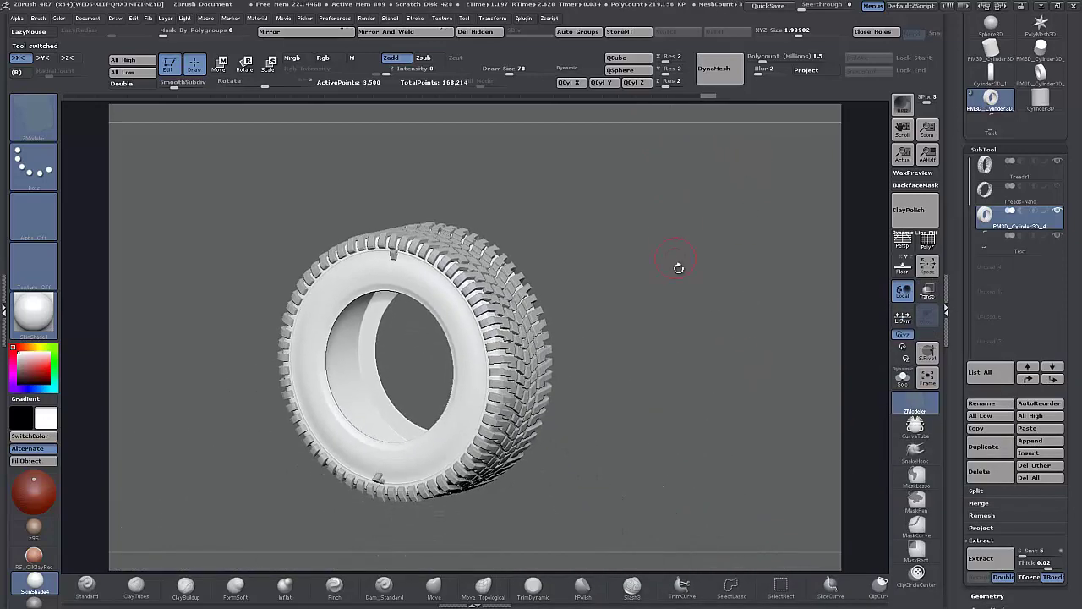
mouse_move(680, 269)
left_mouse_down()
mouse_move(718, 262)
mouse_move(672, 275)
mouse_move(684, 272)
left_mouse_up()
left_click(902, 380)
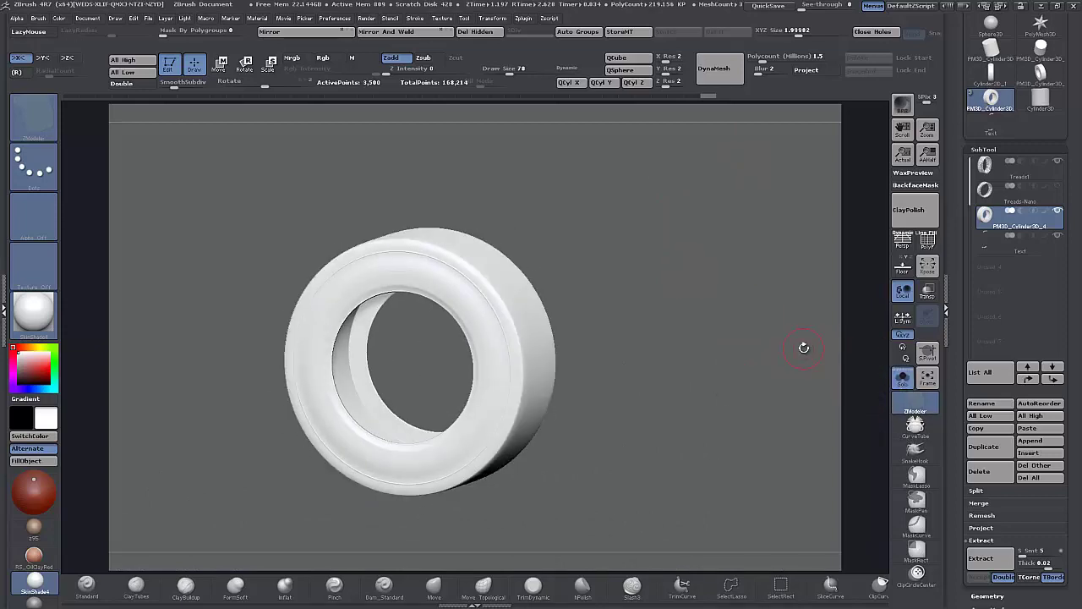
left_click(989, 245)
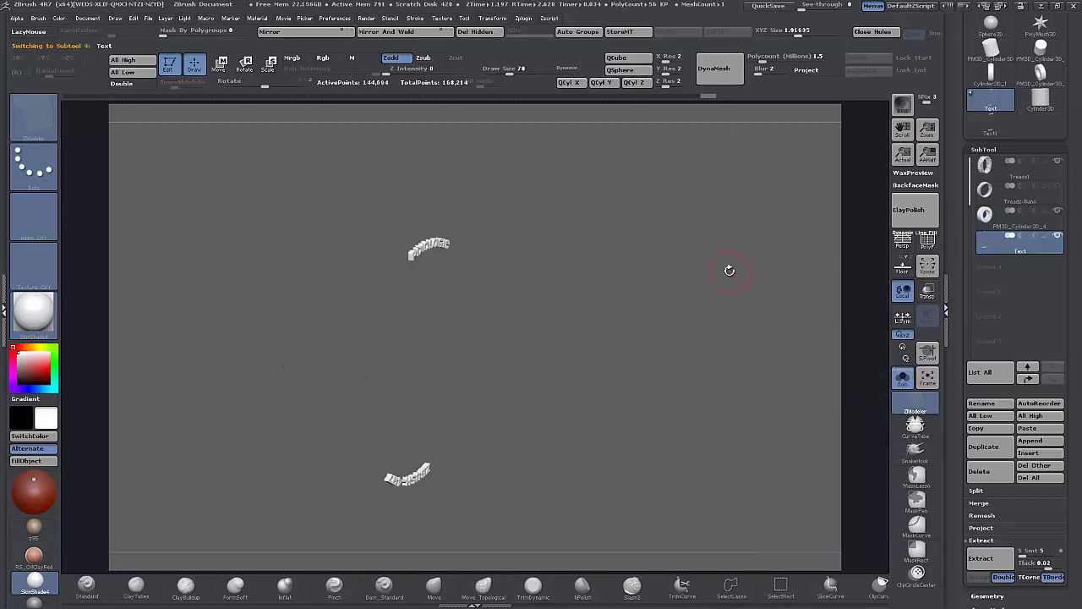
left_click_drag(638, 237, 649, 358)
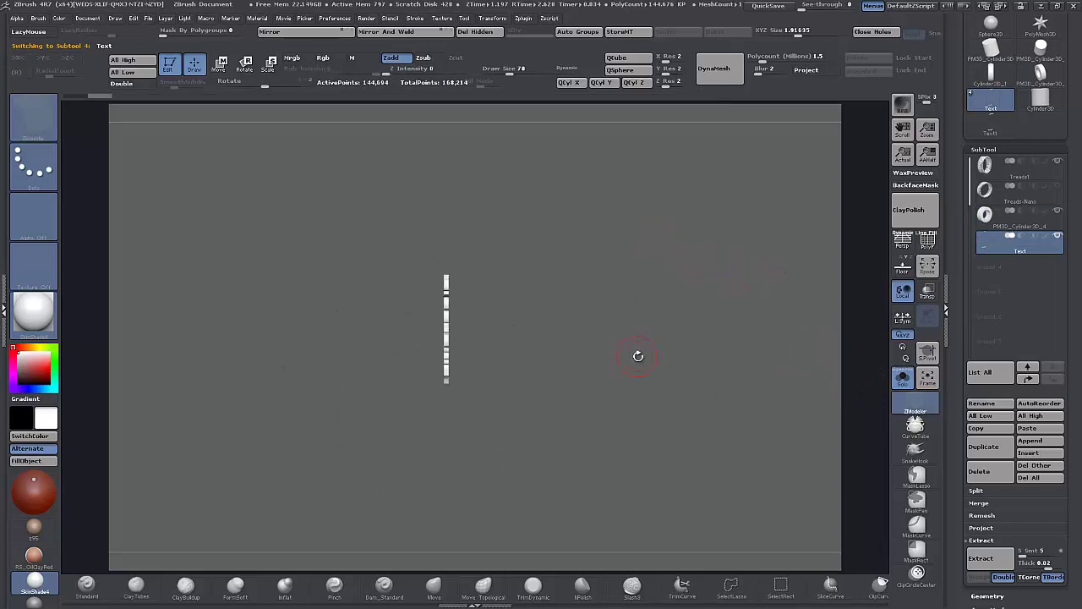
left_click(244, 62)
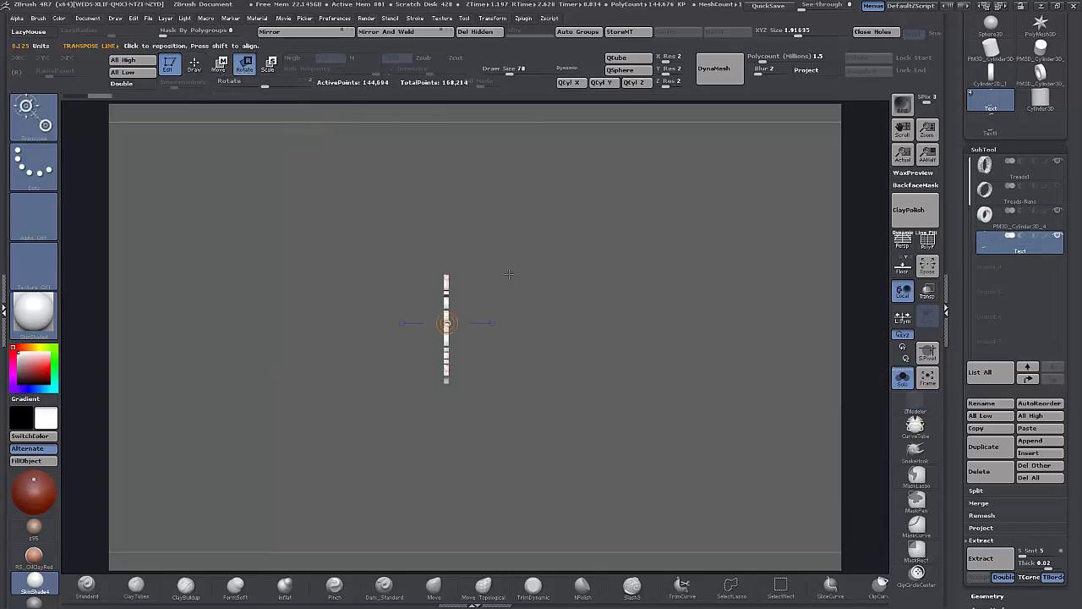
left_click_drag(492, 316, 500, 329, "alt")
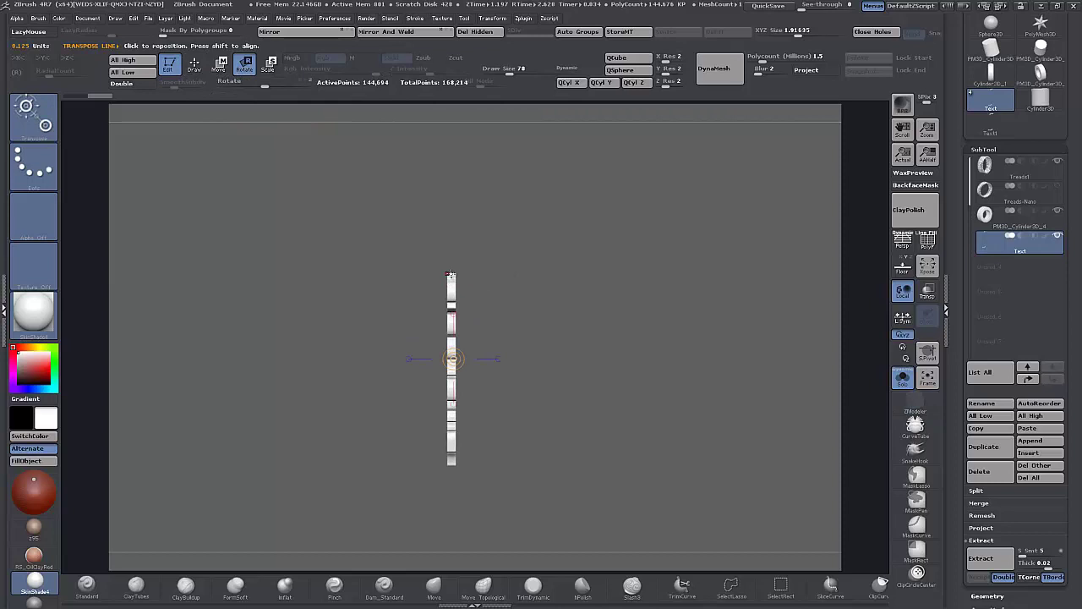
left_click_drag(450, 274, 179, 297)
left_click(902, 381)
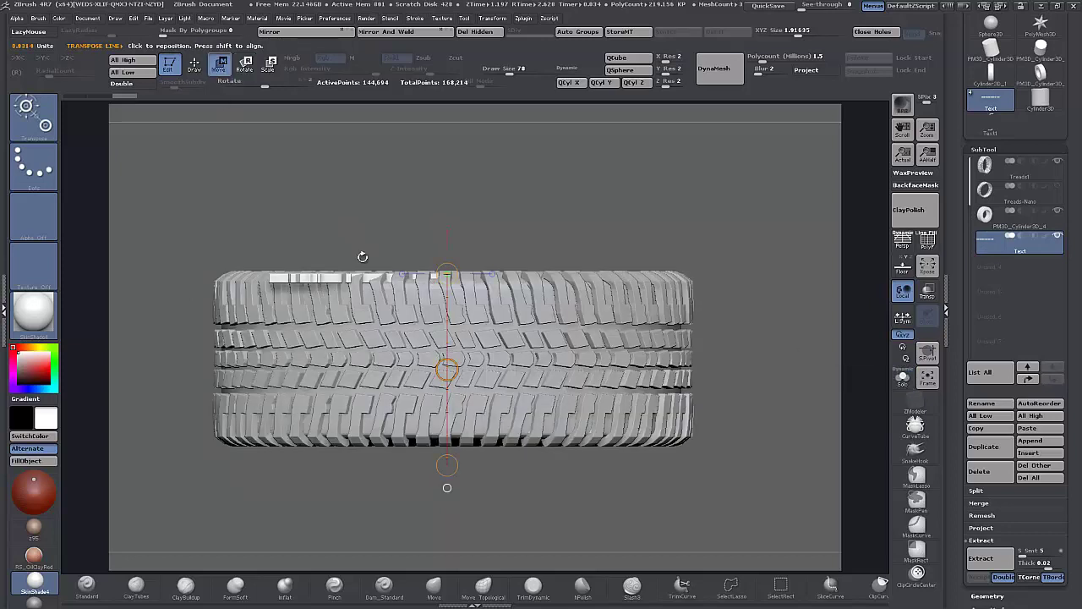
Move the lettering just outside the tyre's sidewall and centre it across the tyre's width in the front view.
left_click_drag(447, 370, 450, 552)
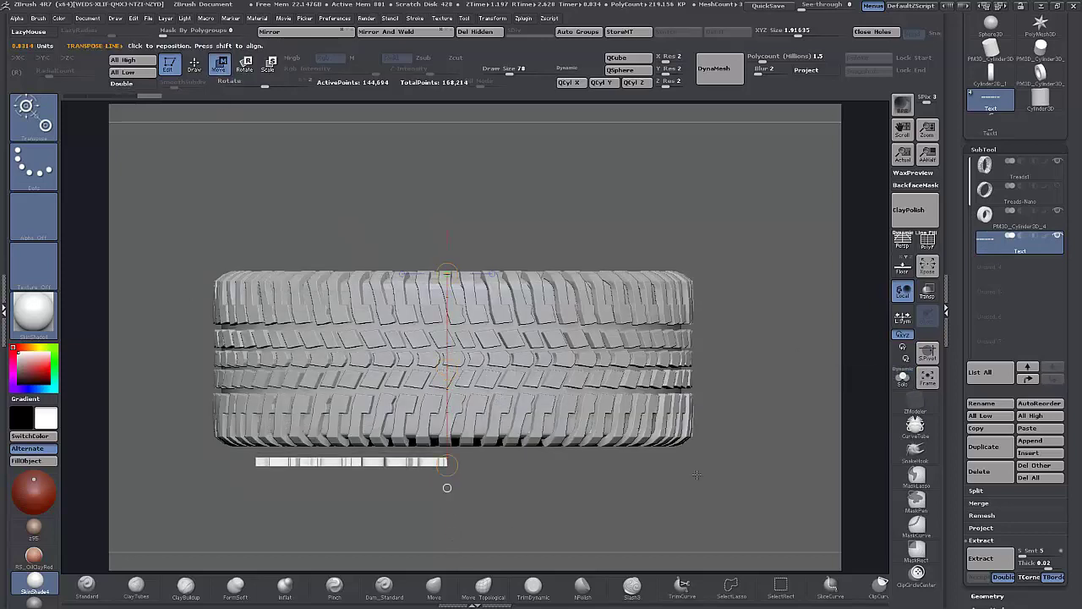
left_click_drag(744, 415, 743, 336)
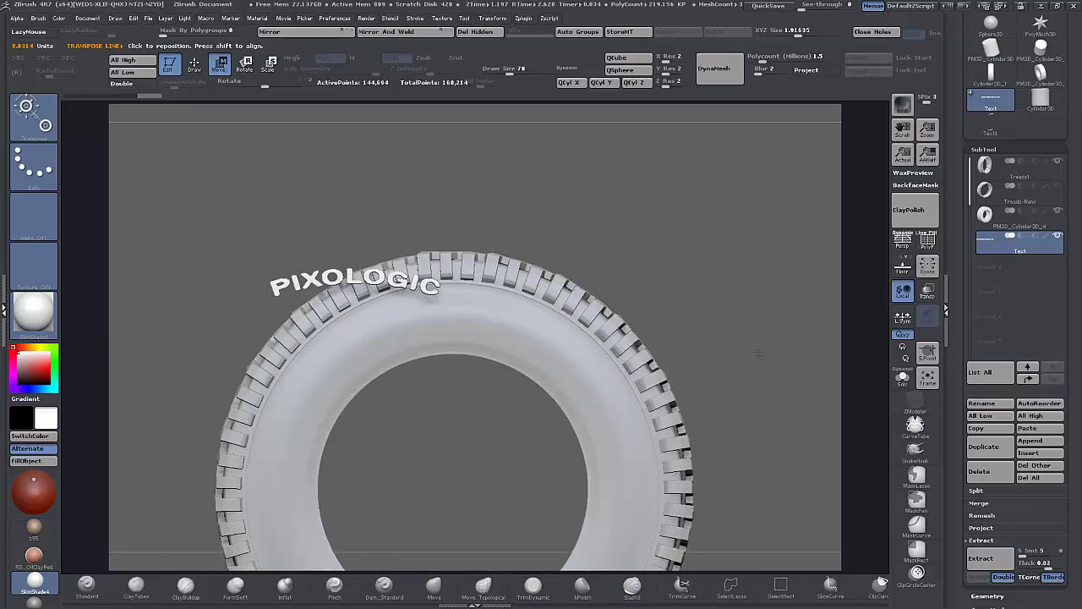
left_click_drag(751, 457, 715, 295, "alt")
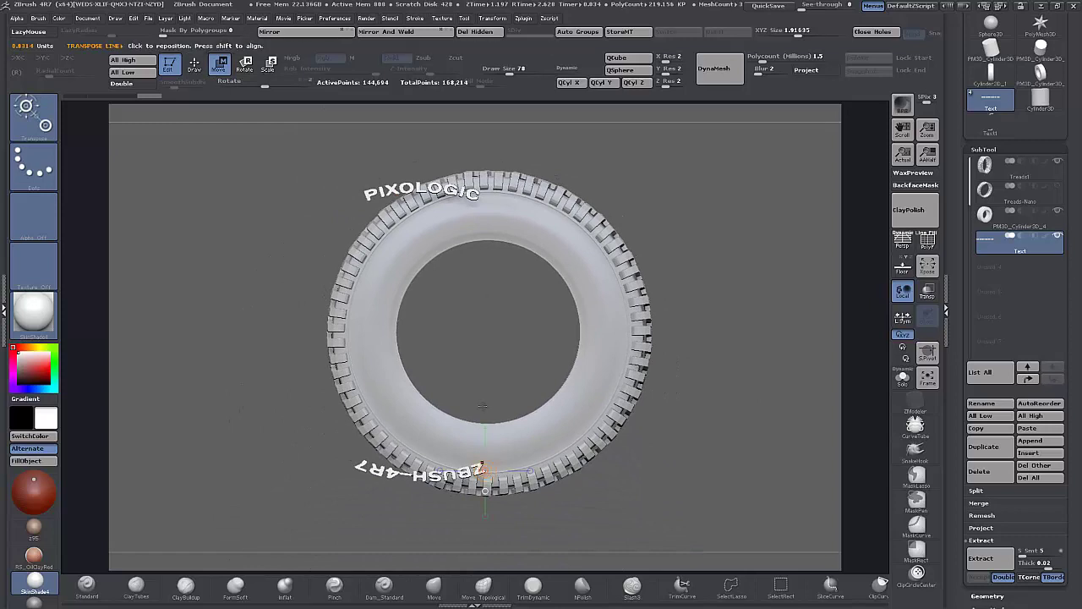
left_click_drag(436, 193, 702, 191)
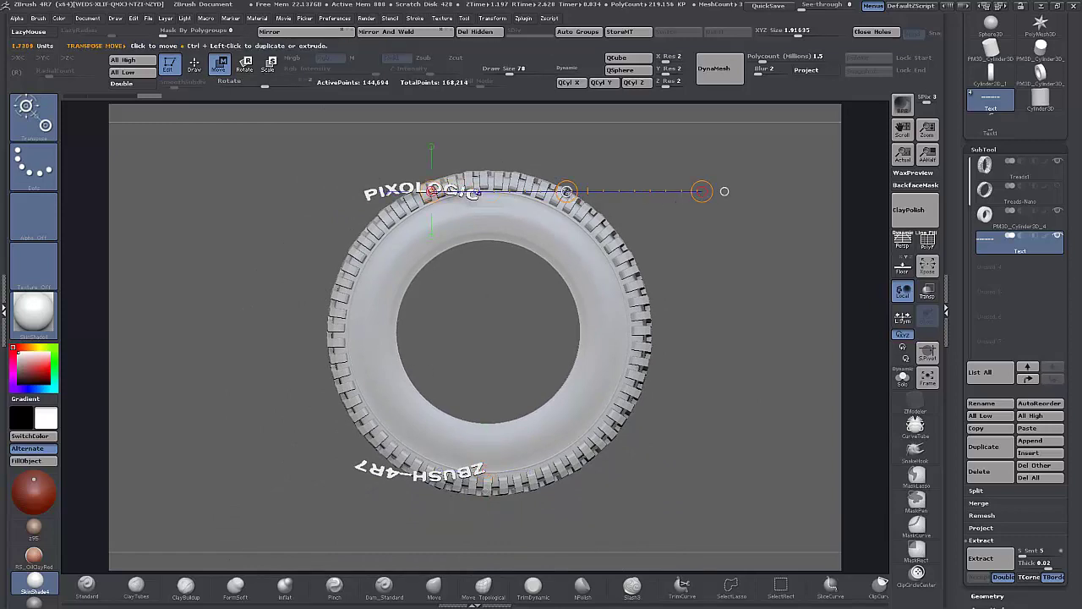
left_click_drag(566, 192, 637, 215)
Centre the lettering vertically on the tyre and scale it down to an XYZ Size of 1.47757 to fit the sidewall.
left_click_drag(797, 35, 797, 34)
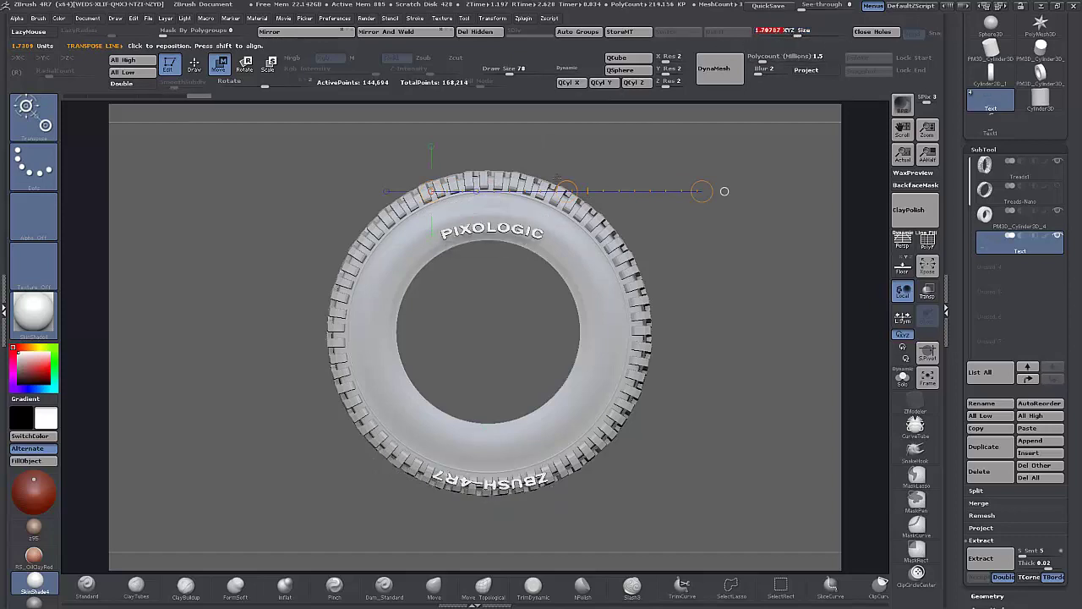
left_click(432, 236)
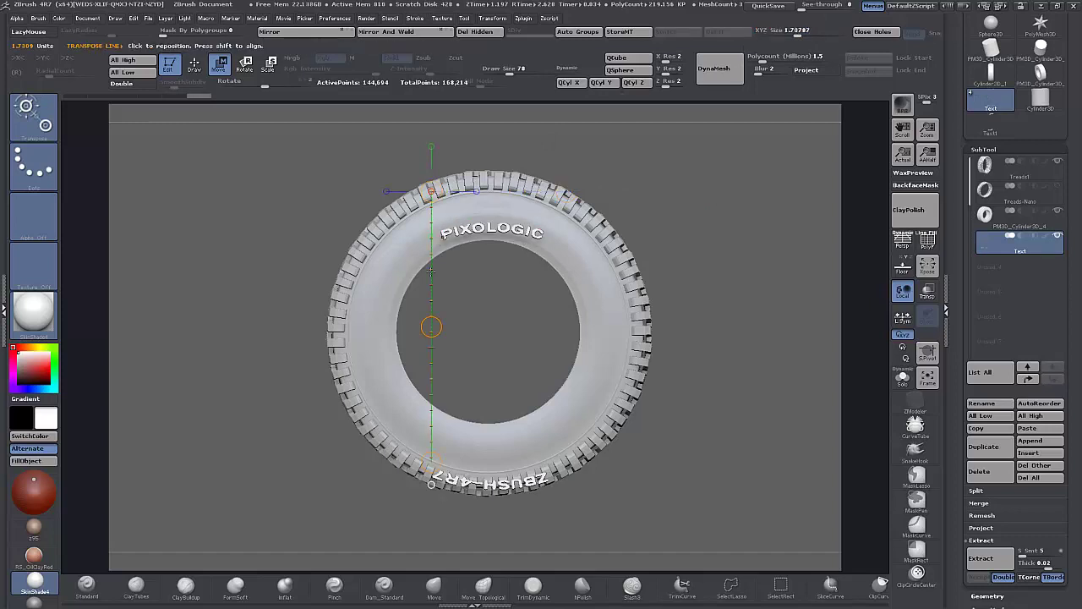
left_click_drag(431, 326, 440, 299)
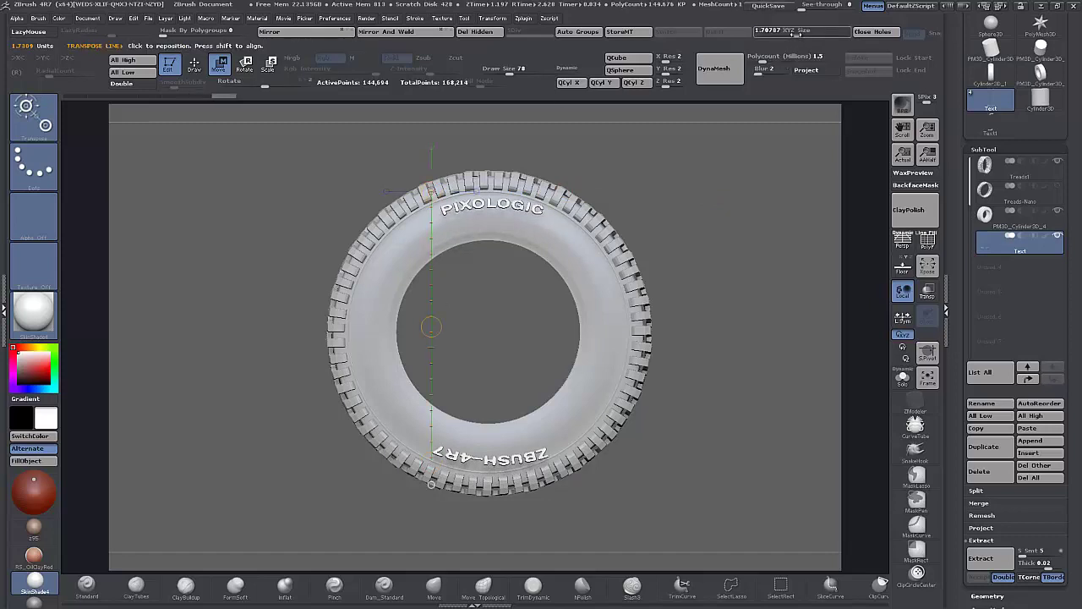
left_click_drag(798, 31, 796, 31)
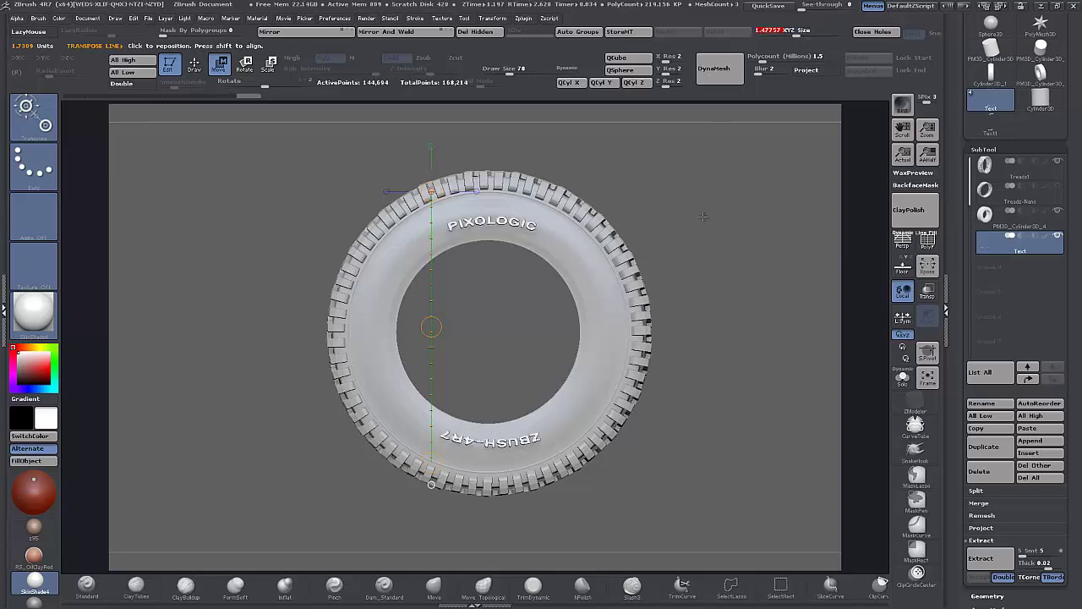
Move the lettering along the tyre's axis into the sidewall so only a shallow relief stands out.
left_click_drag(702, 217, 735, 221)
left_click_drag(442, 193, 687, 200)
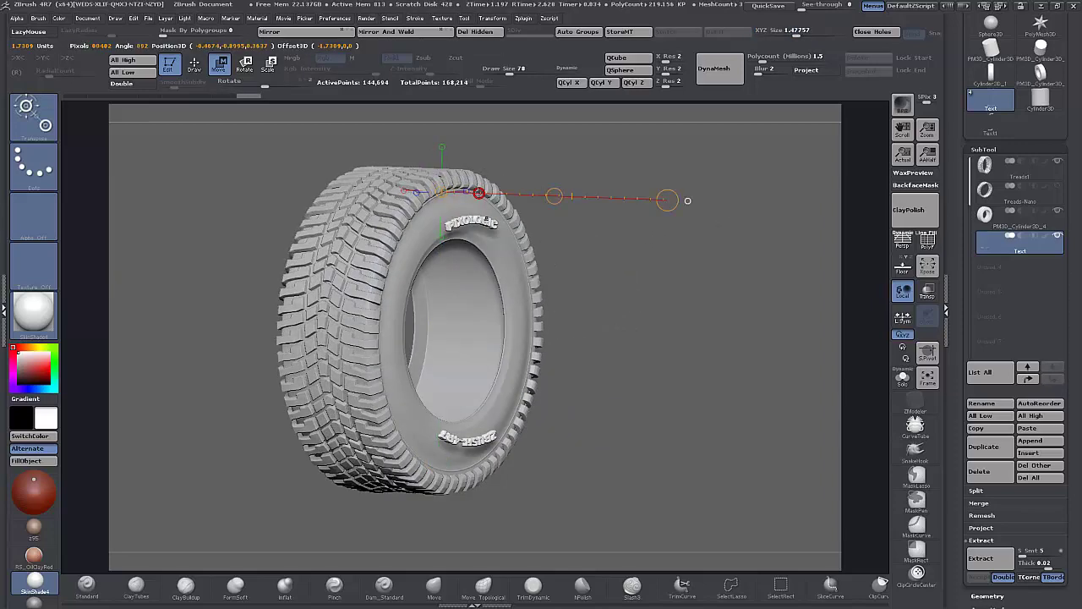
left_click_drag(554, 197, 552, 196)
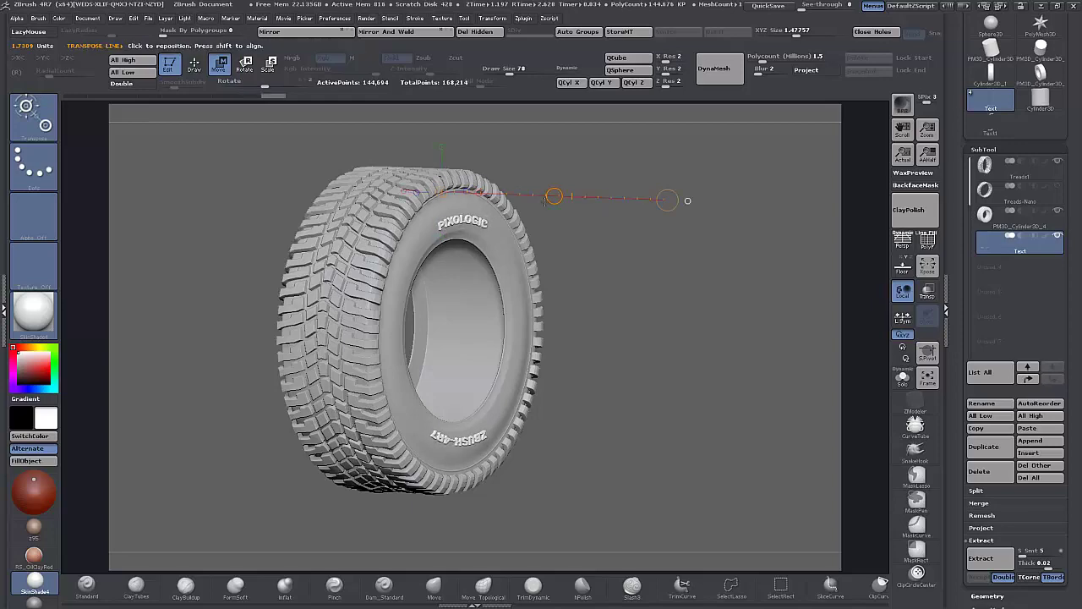
Examine the raised lettering's relief and its placement on the tyre's sidewall from several angles and distances.
left_click_drag(621, 297, 636, 380, "alt")
left_click_drag(705, 261, 608, 232)
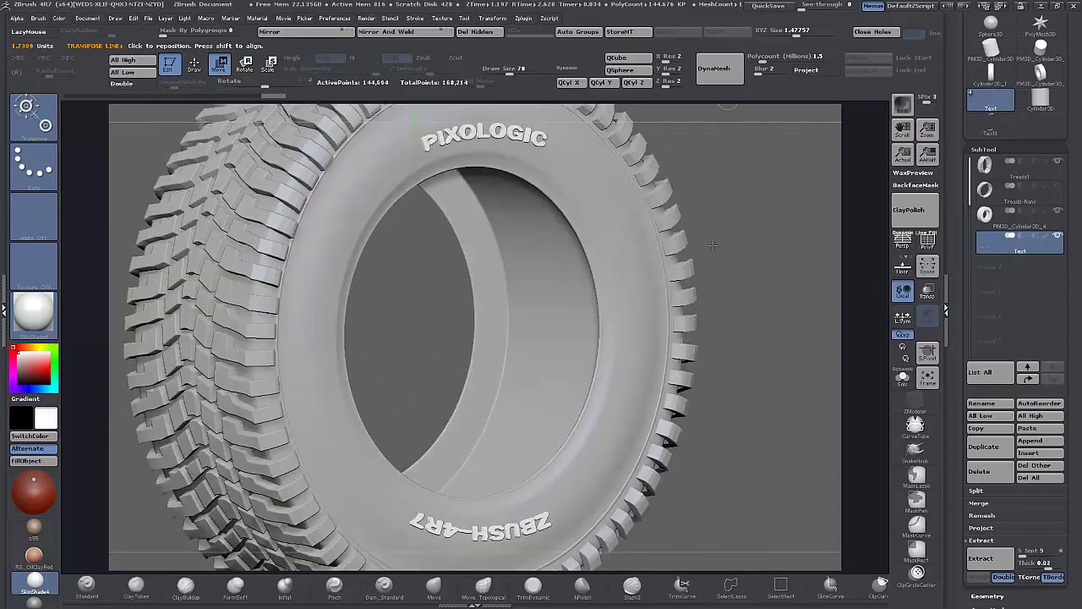
left_click_drag(735, 207, 737, 110)
left_click_drag(698, 384, 710, 315)
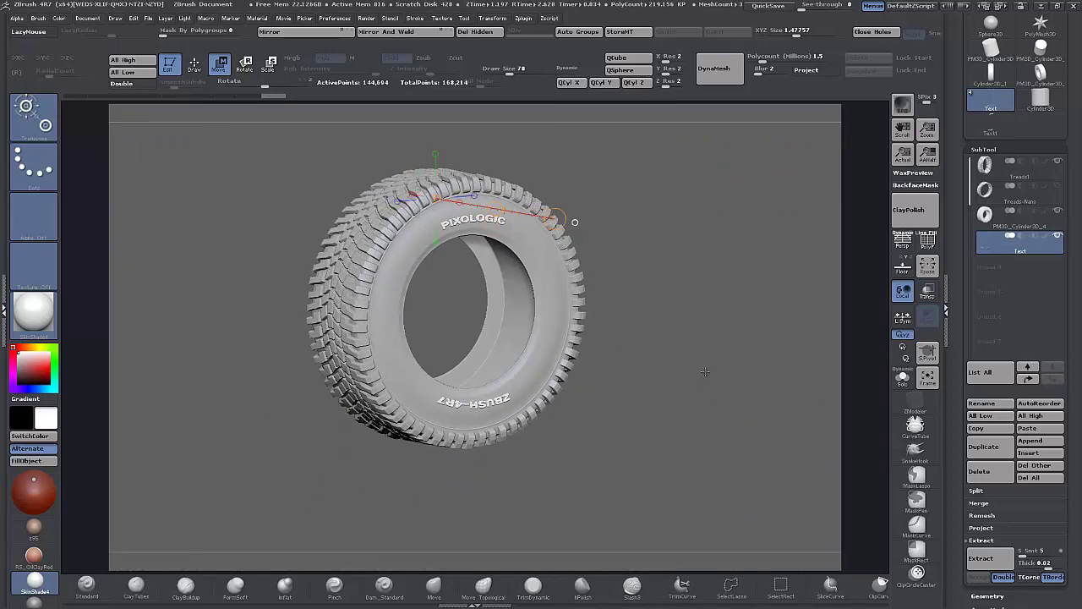
left_click_drag(704, 371, 741, 362)
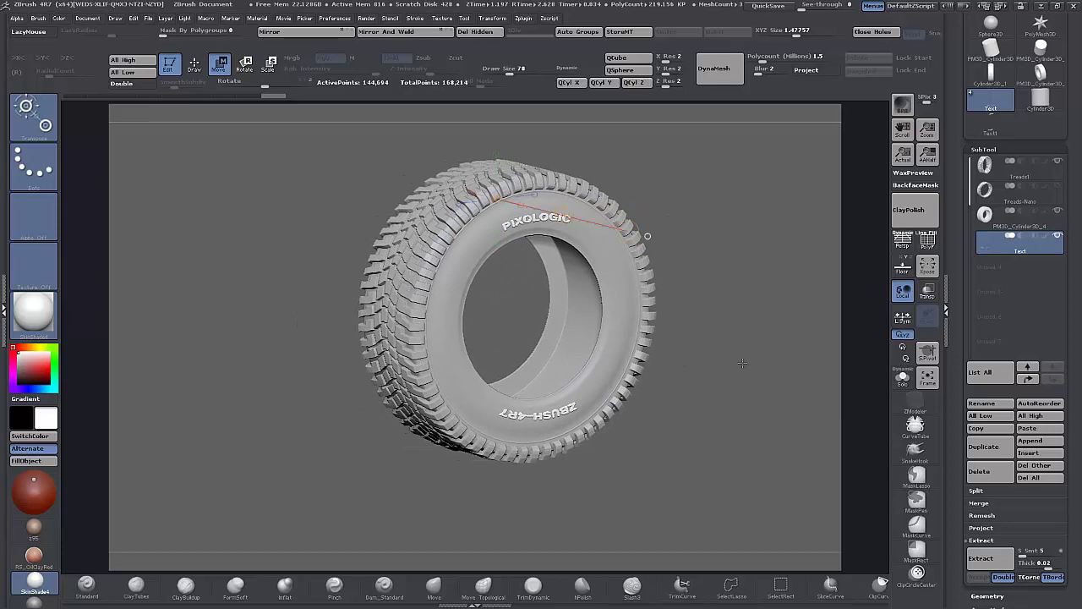
left_click(193, 64)
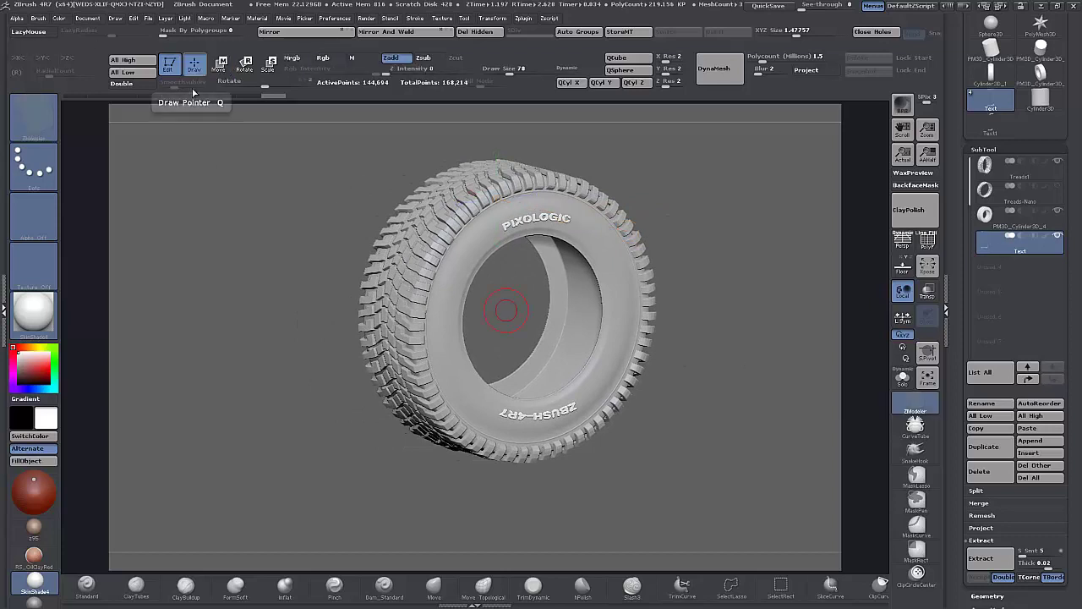
left_click_drag(604, 464, 655, 416)
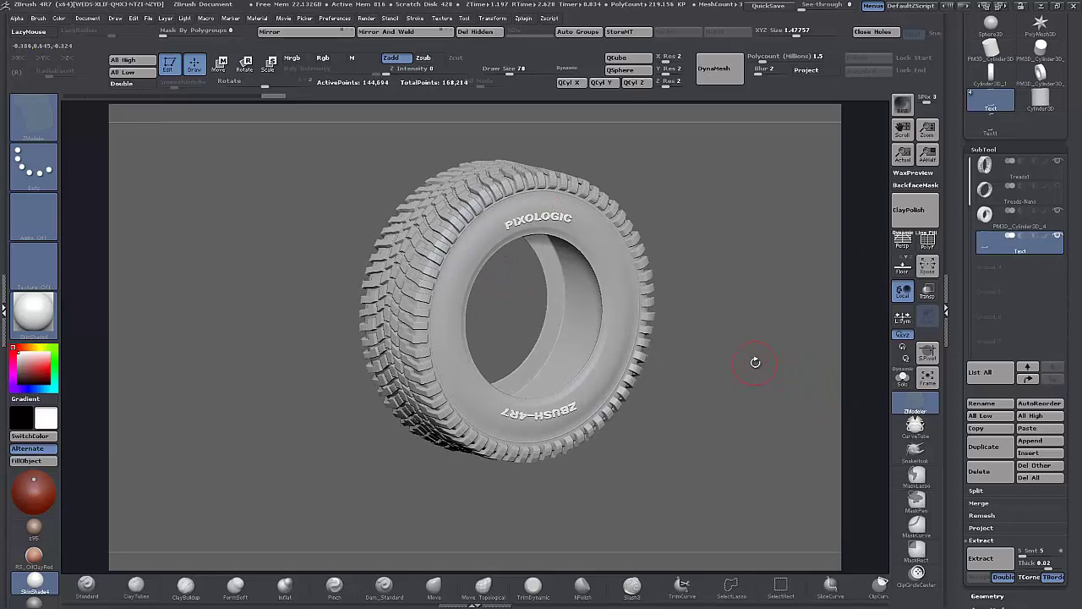
mouse_move(749, 360)
left_mouse_down()
mouse_move(766, 371)
mouse_move(756, 365)
left_mouse_up()
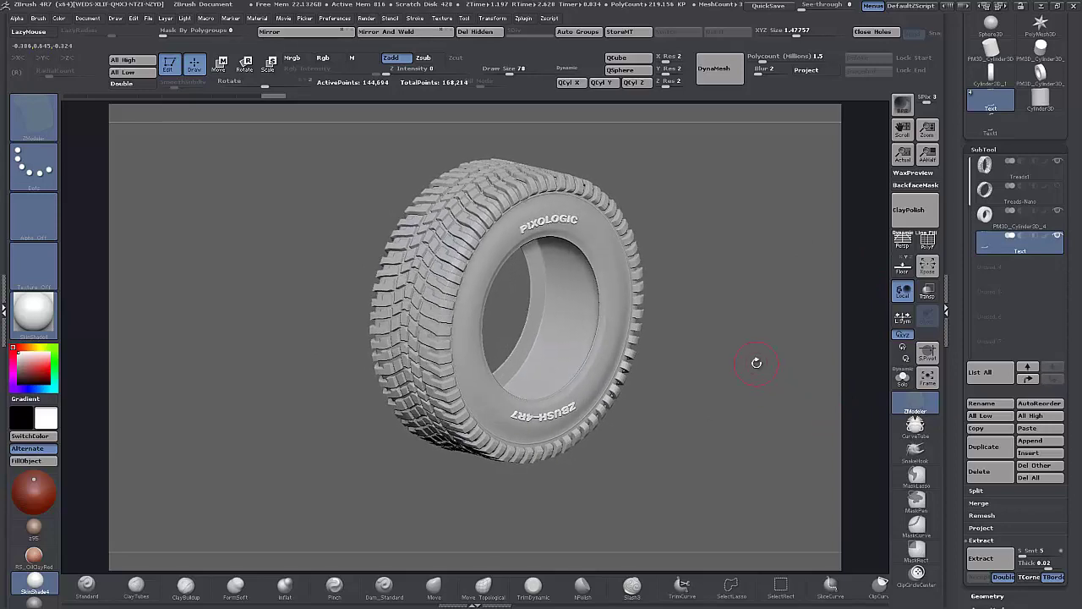
left_click_drag(732, 349, 704, 397)
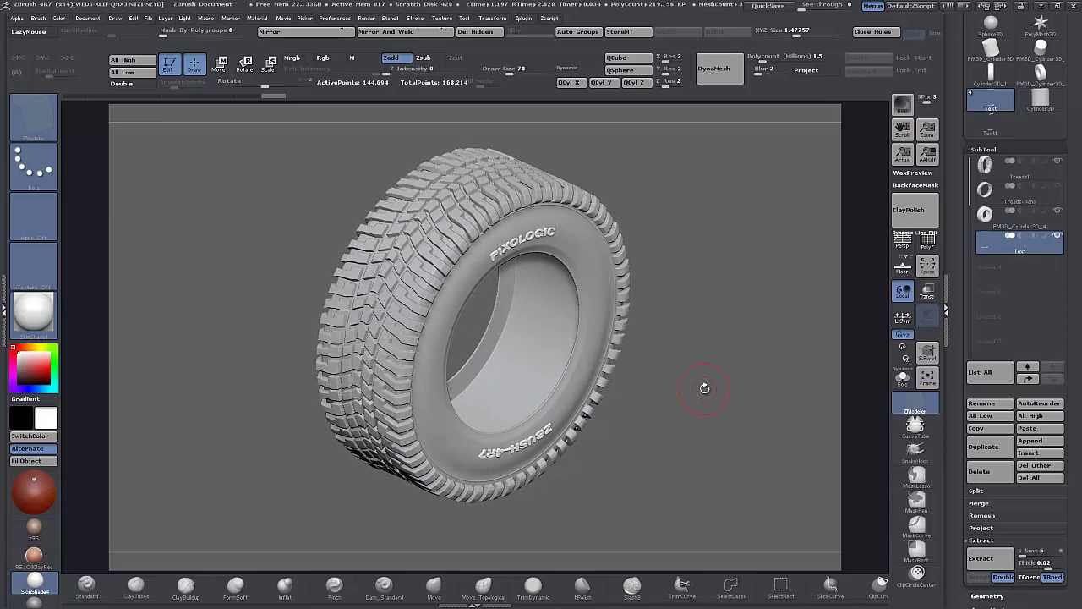
left_click_drag(704, 387, 702, 344)
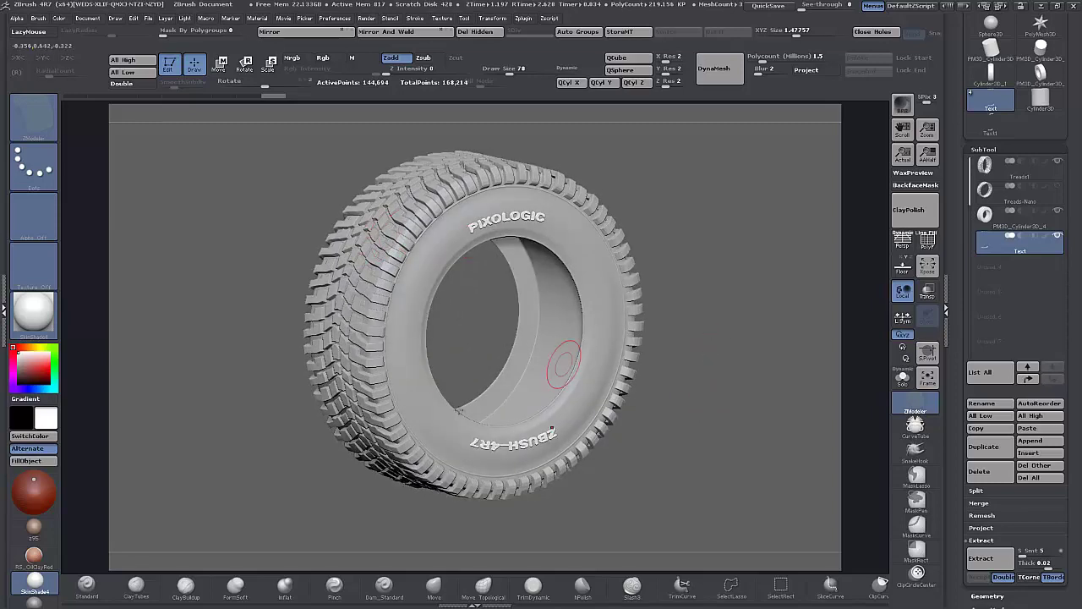
left_click_drag(737, 307, 753, 382, "alt")
mouse_move(817, 188)
left_mouse_down()
mouse_move(676, 233)
mouse_move(644, 276)
mouse_move(677, 239)
mouse_move(763, 284)
mouse_move(752, 281)
mouse_move(727, 333)
mouse_move(786, 341)
mouse_move(771, 358)
mouse_move(779, 367)
mouse_move(728, 289)
mouse_move(774, 337)
mouse_move(771, 292)
mouse_move(778, 336)
left_mouse_up()
Inflate the tyre body subtool PM3D_Cylinder3D_4 by 2 to bring its surface closer to the tread blocks.
left_click(602, 233, "alt")
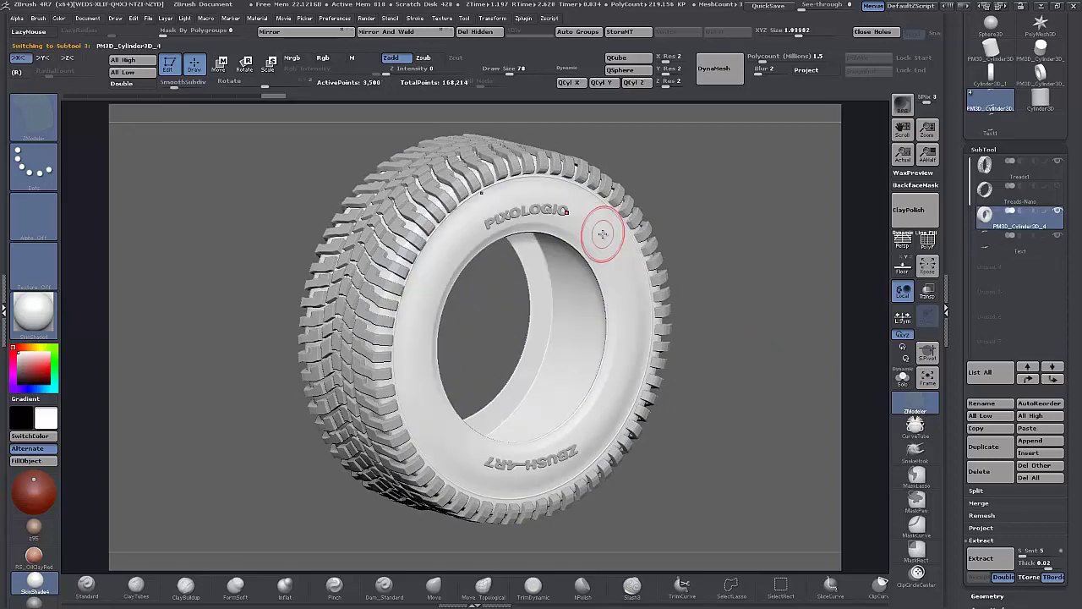
left_click_drag(955, 444, 954, 338)
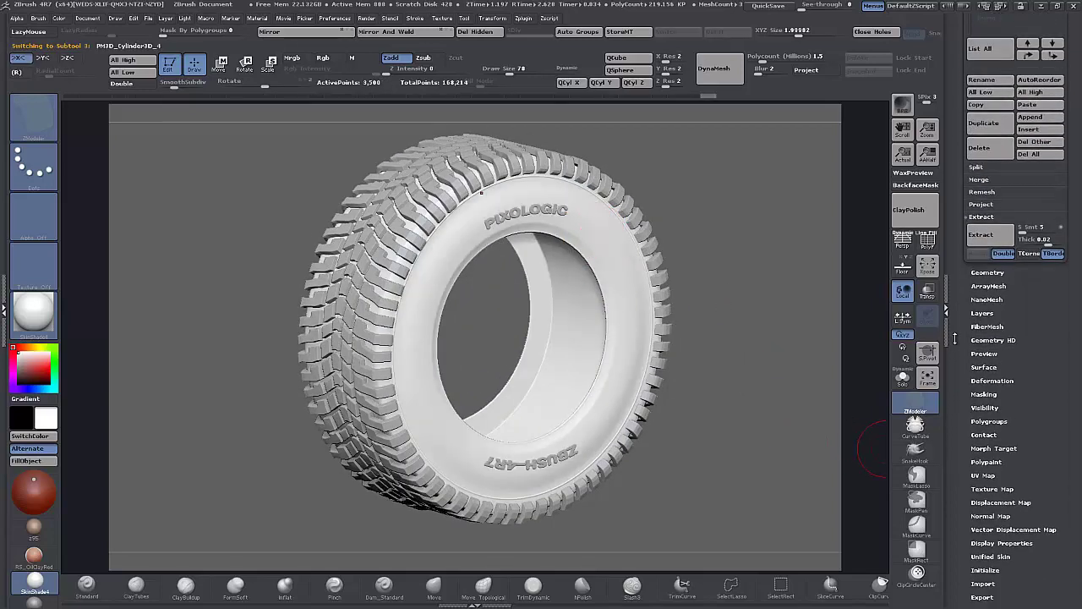
left_click(989, 380)
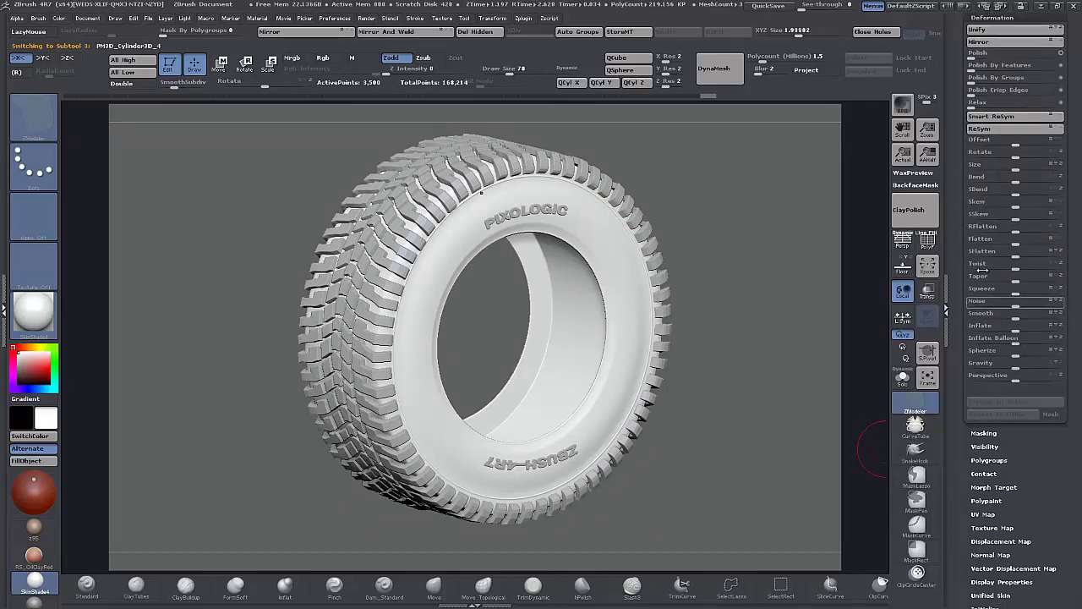
left_click_drag(1011, 325, 1019, 327)
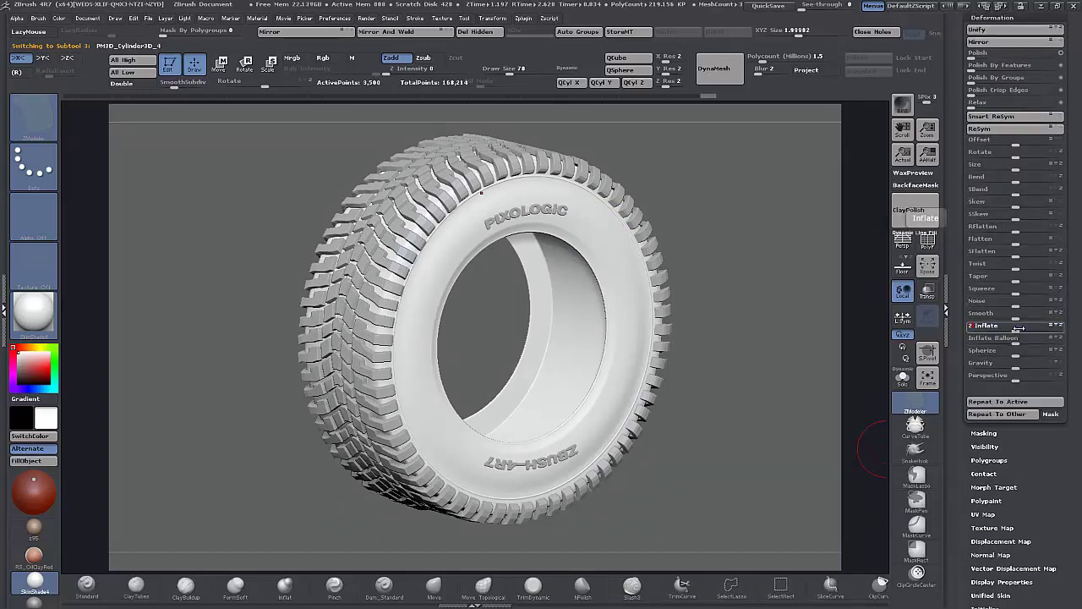
left_click_drag(786, 254, 742, 394, "alt")
left_click_drag(822, 155, 708, 290, "alt")
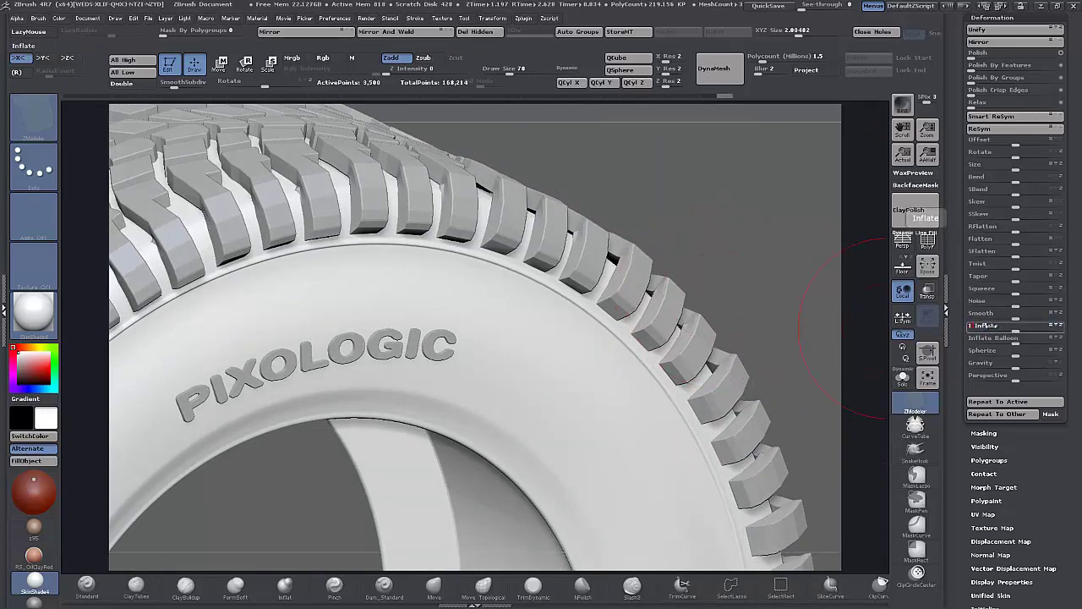
Try to inflate the tyre body further to close the gaps beneath the tread blocks.
left_click_drag(990, 325, 984, 326)
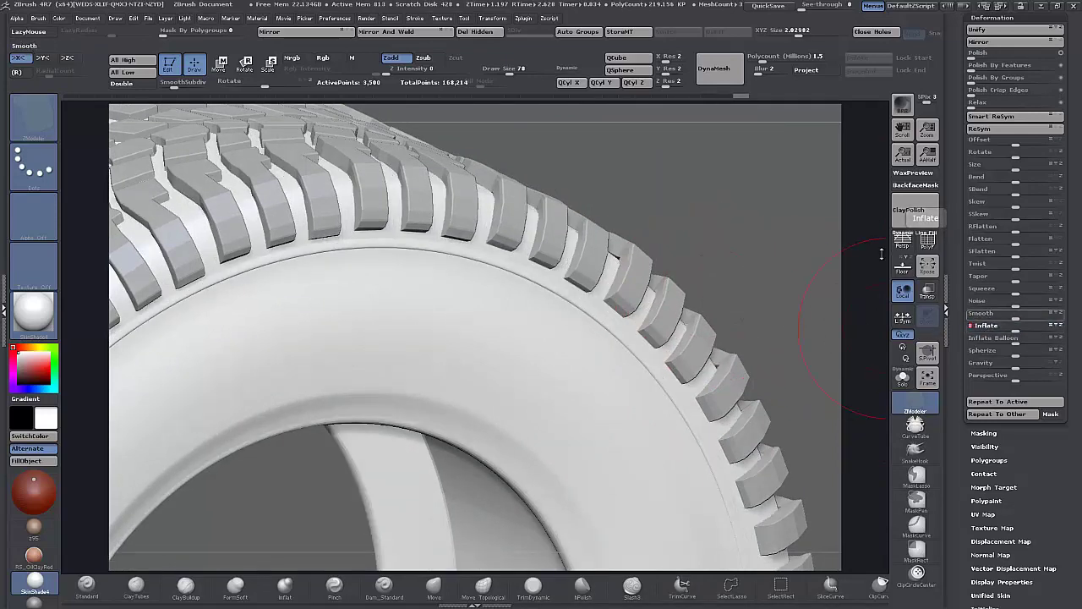
mouse_move(724, 244)
left_mouse_down()
mouse_move(725, 262)
mouse_move(741, 244)
mouse_move(704, 249)
left_mouse_up()
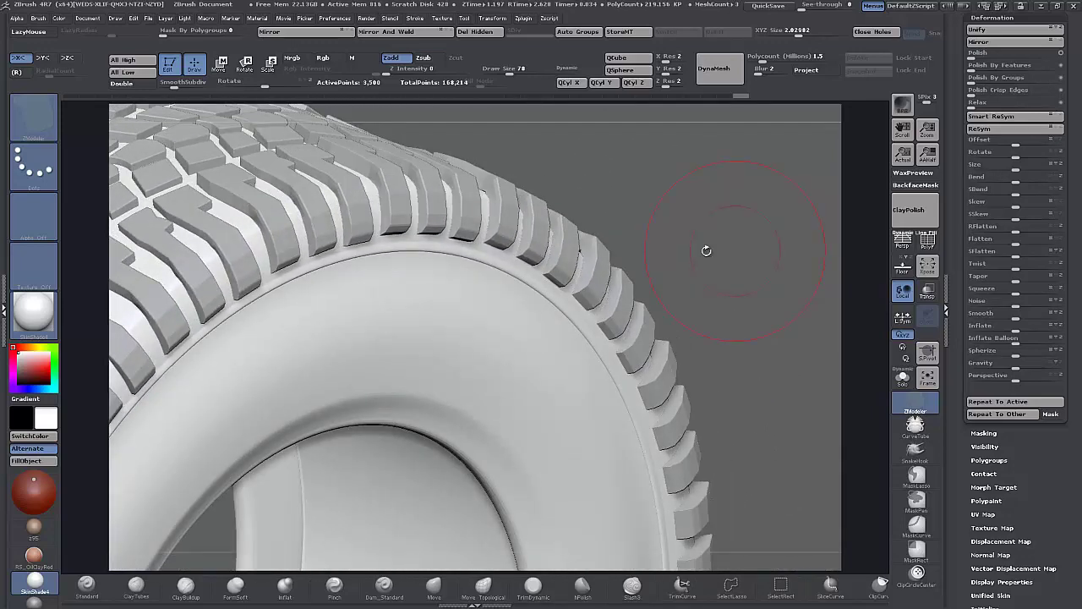
Round off the tread blocks of the Treads1 subtool with Dynamic Subdivision.
left_click(532, 234, "alt")
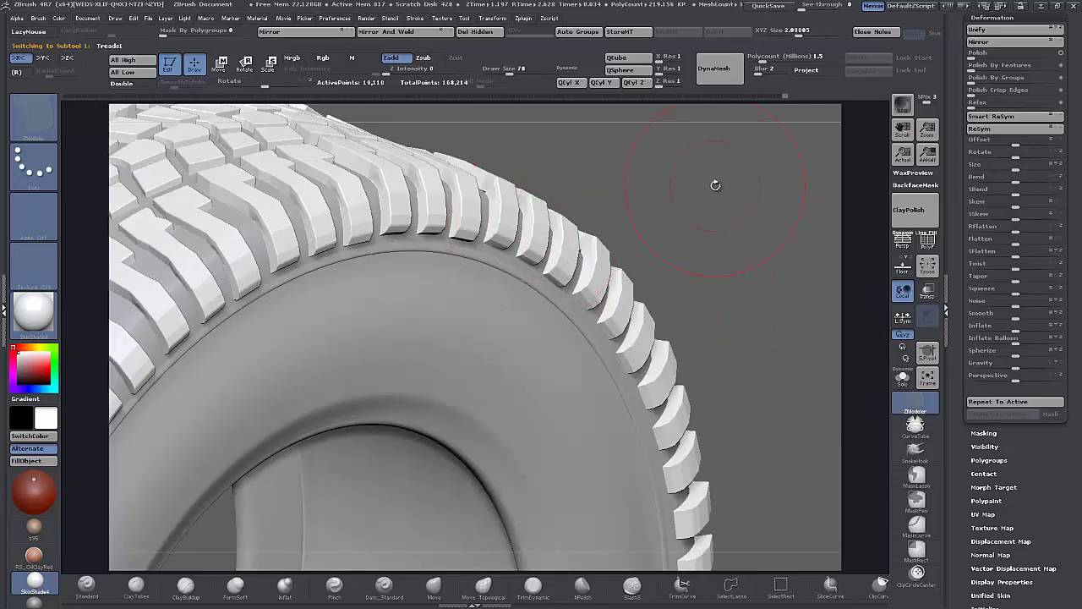
left_click_drag(735, 232, 720, 328)
mouse_move(704, 313)
left_mouse_down()
mouse_move(706, 377)
mouse_move(721, 346)
mouse_move(708, 343)
left_mouse_up()
key("ctrl")
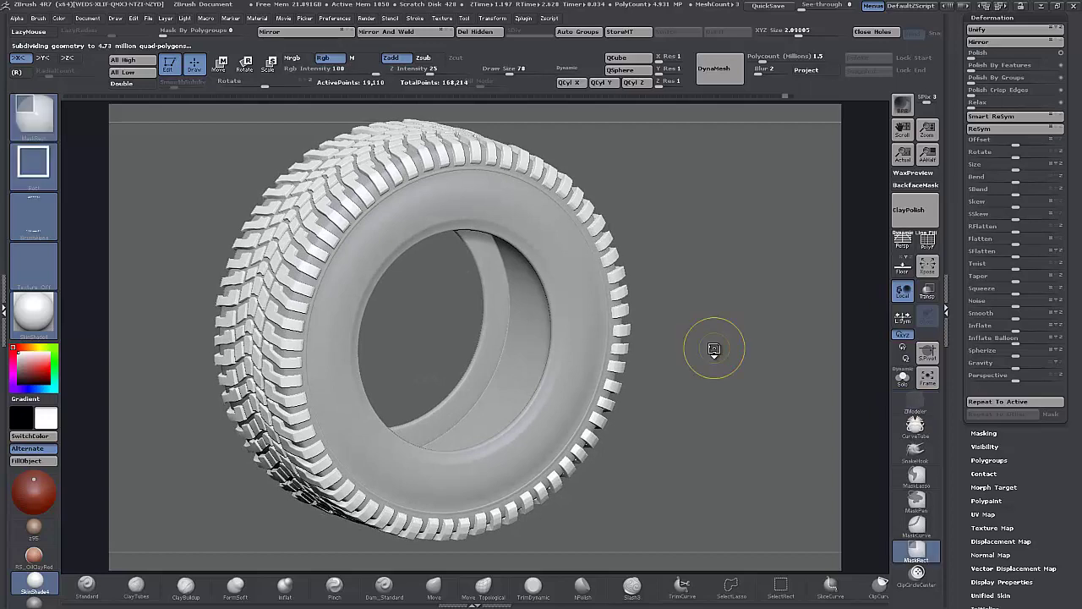
key("ctrl+z")
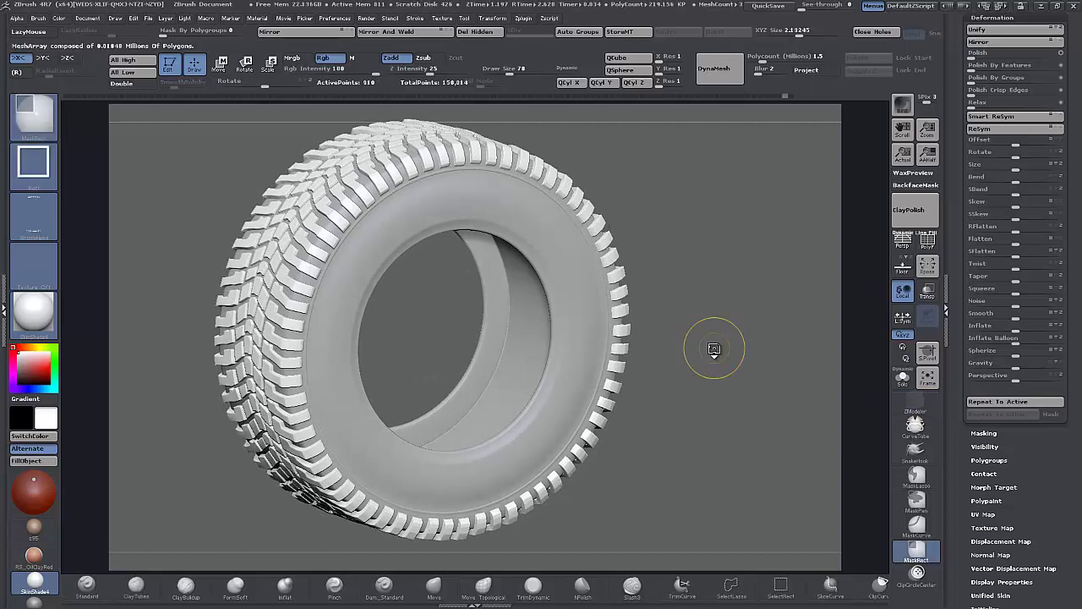
key("ctrl+shift")
key("ctrl+shift+z")
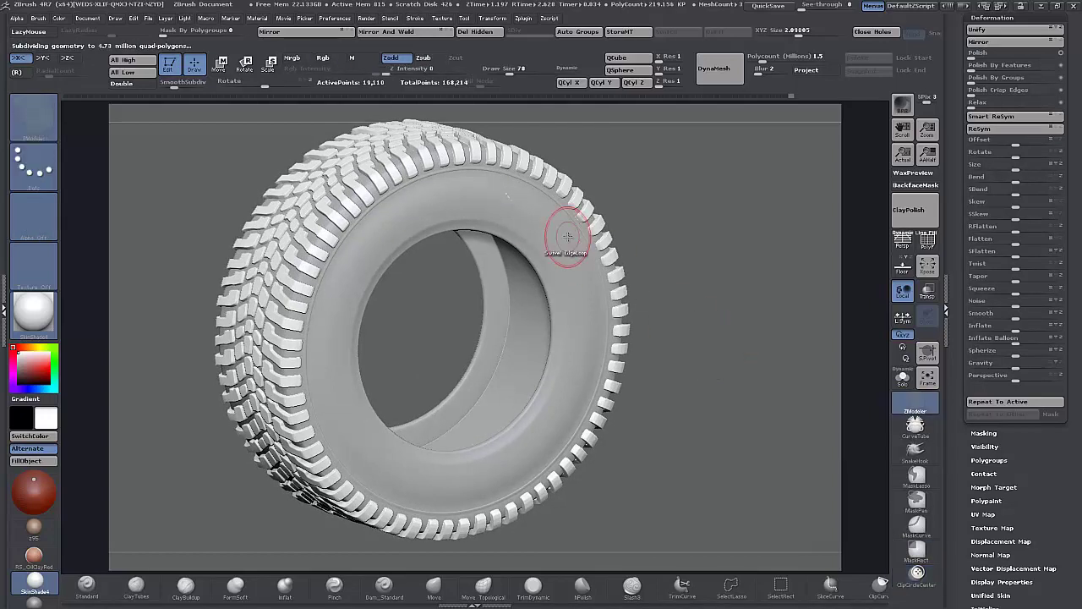
Return the tyre body to its state before the last inflation and inflate it by 5 instead.
left_click(560, 248, "alt")
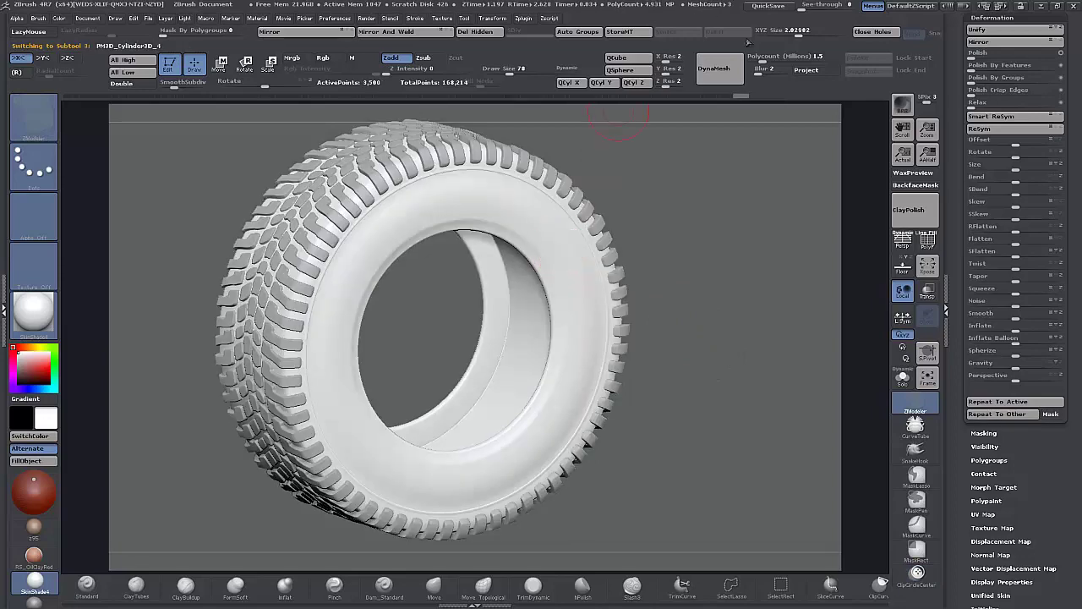
left_click(725, 96)
left_click_drag(700, 178, 819, 285, "alt")
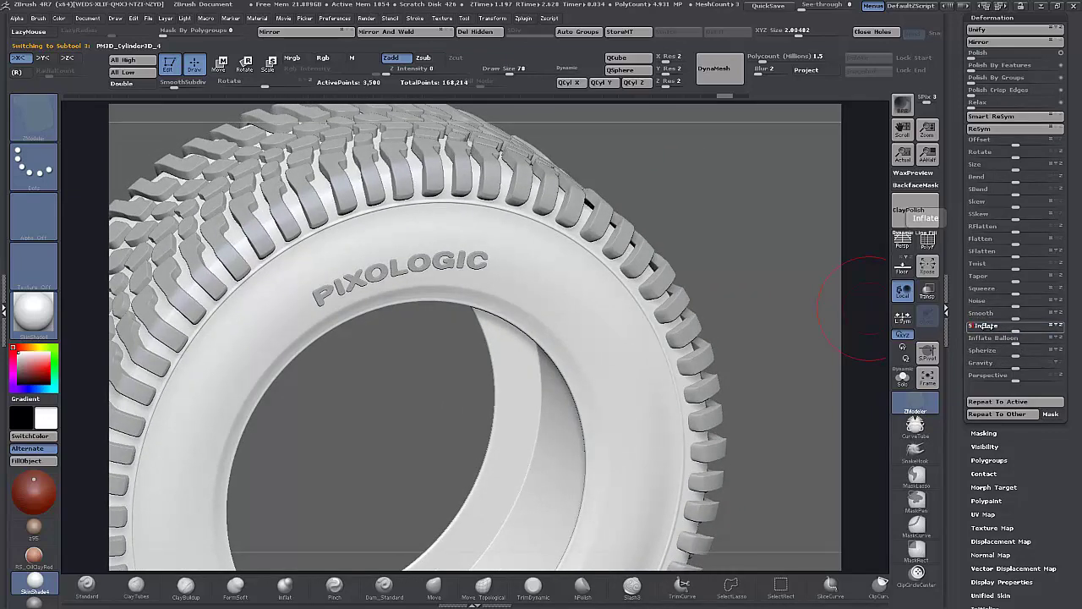
key("Return")
left_click_drag(803, 258, 715, 342)
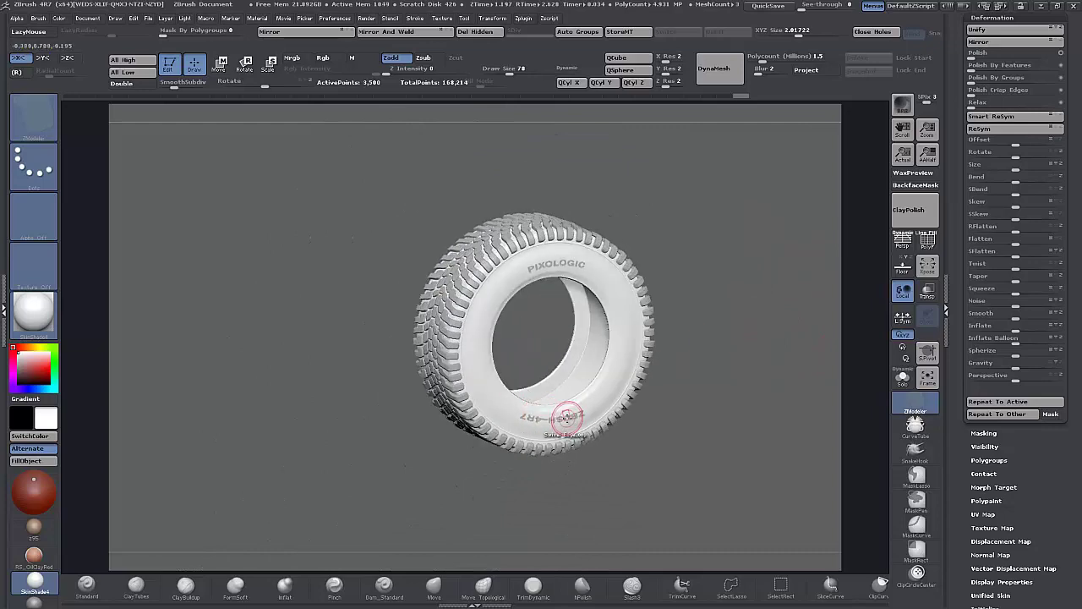
Move the Text subtool slightly outward from the sidewall with a short transpose line so the lettering stands out more.
left_click_drag(739, 392, 771, 548)
left_click(672, 174, "alt")
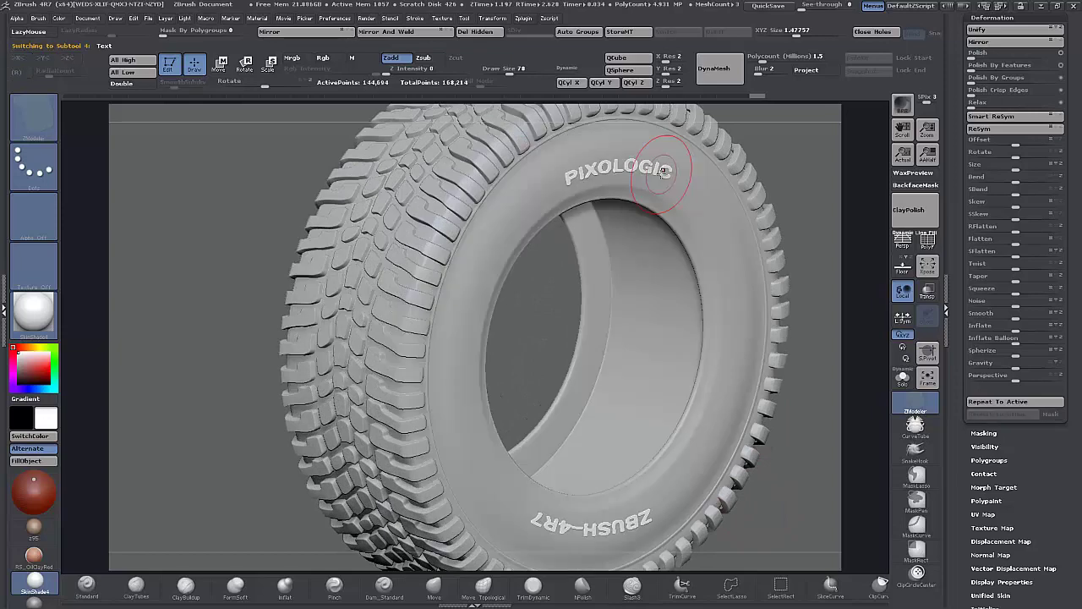
key("w")
left_click_drag(534, 334, 837, 403)
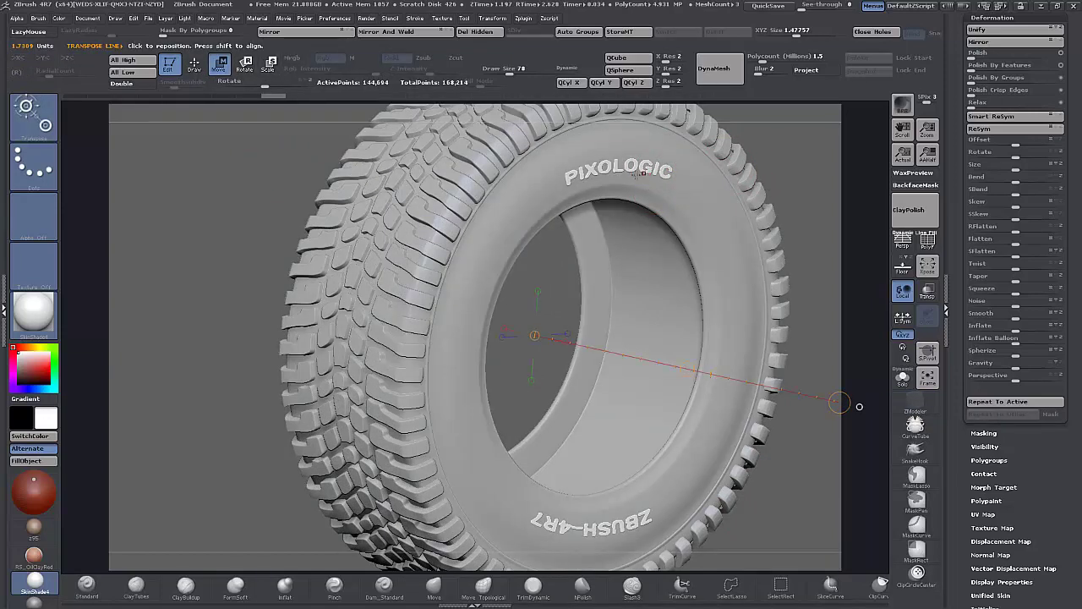
left_click_drag(627, 168, 701, 164)
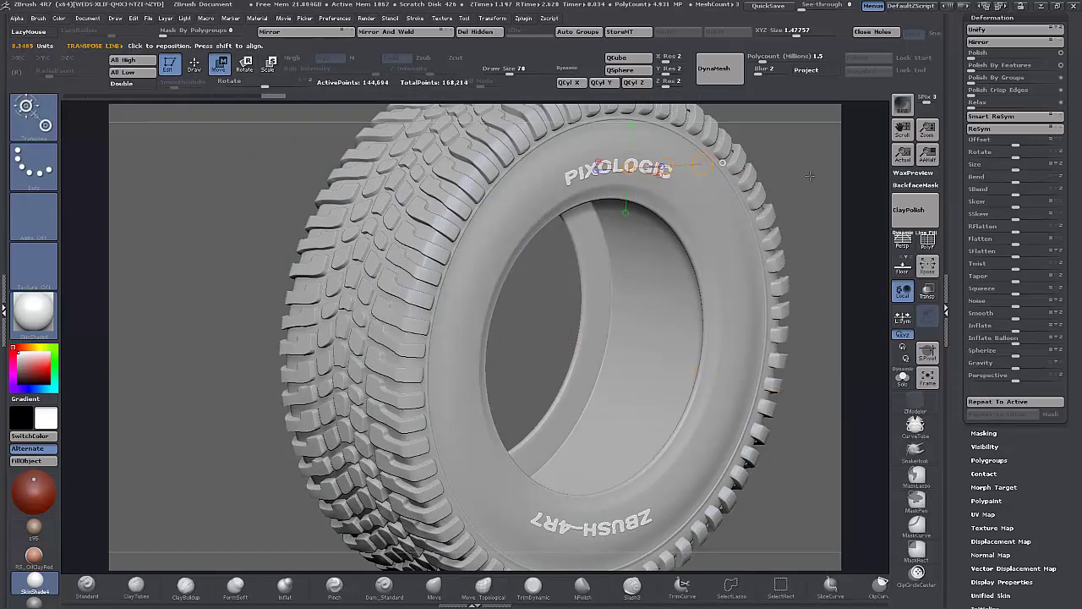
left_click_drag(810, 176, 825, 179)
left_click_drag(672, 171, 676, 168)
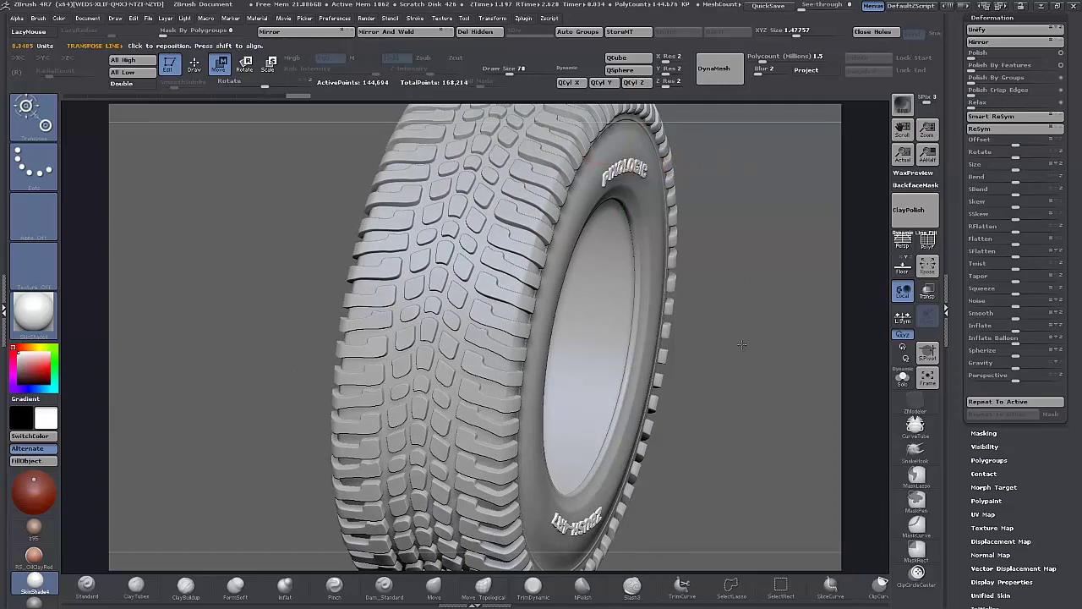
mouse_move(744, 341)
left_mouse_down("alt")
mouse_move(742, 306)
mouse_move(721, 290)
mouse_move(664, 336)
left_mouse_up("alt")
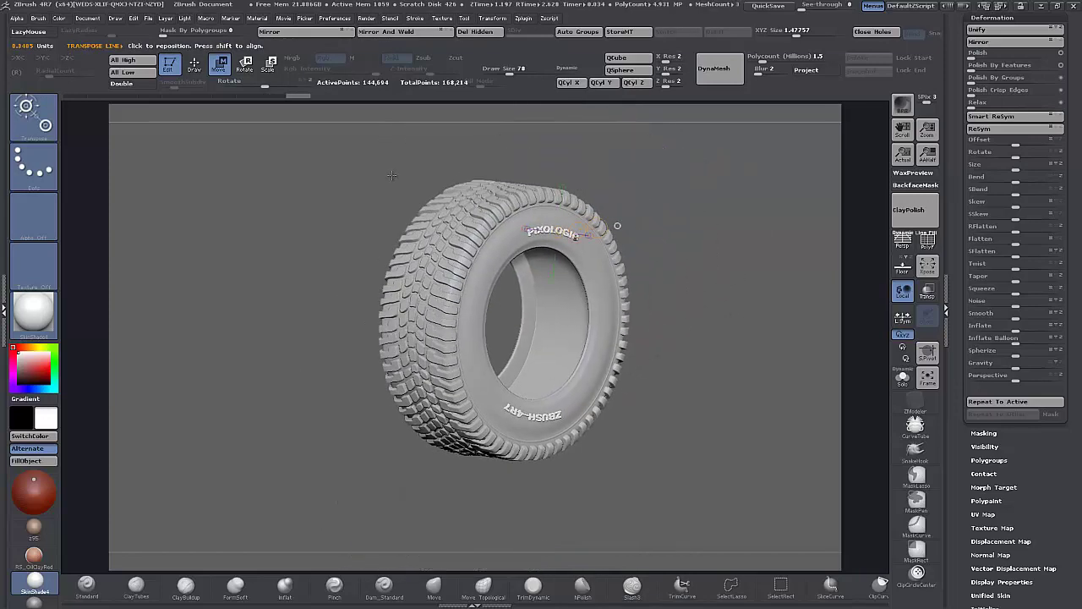
left_click(196, 65)
mouse_move(805, 205)
left_mouse_down()
mouse_move(724, 231)
mouse_move(743, 248)
mouse_move(682, 301)
mouse_move(682, 288)
mouse_move(683, 359)
left_mouse_up()
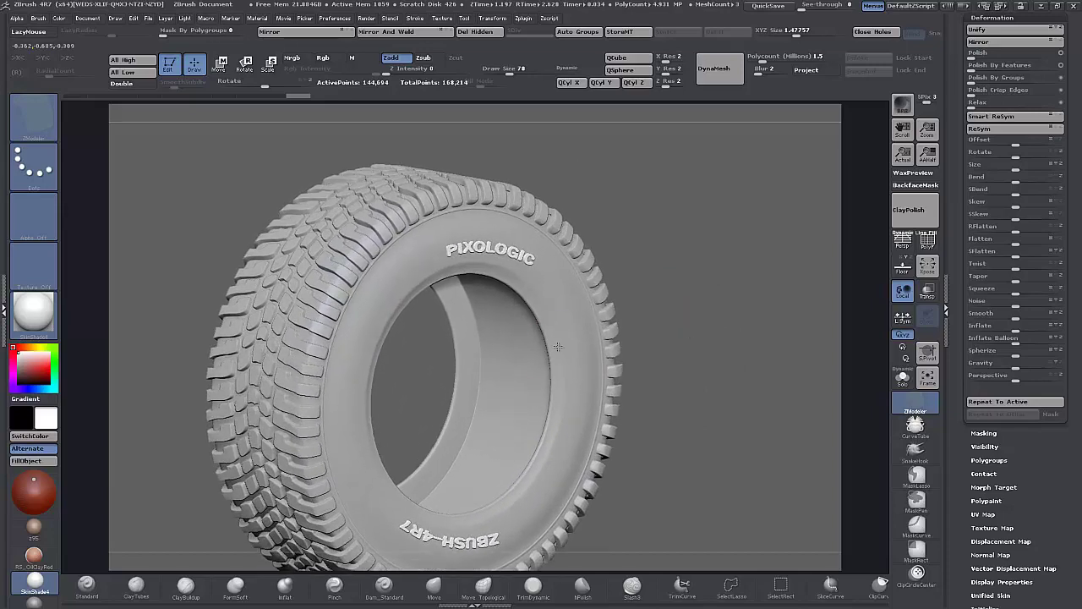
Display the polyframe and turn off Dynamic Subdivision on the tyre body to expose its base mesh.
left_click(576, 332, "alt")
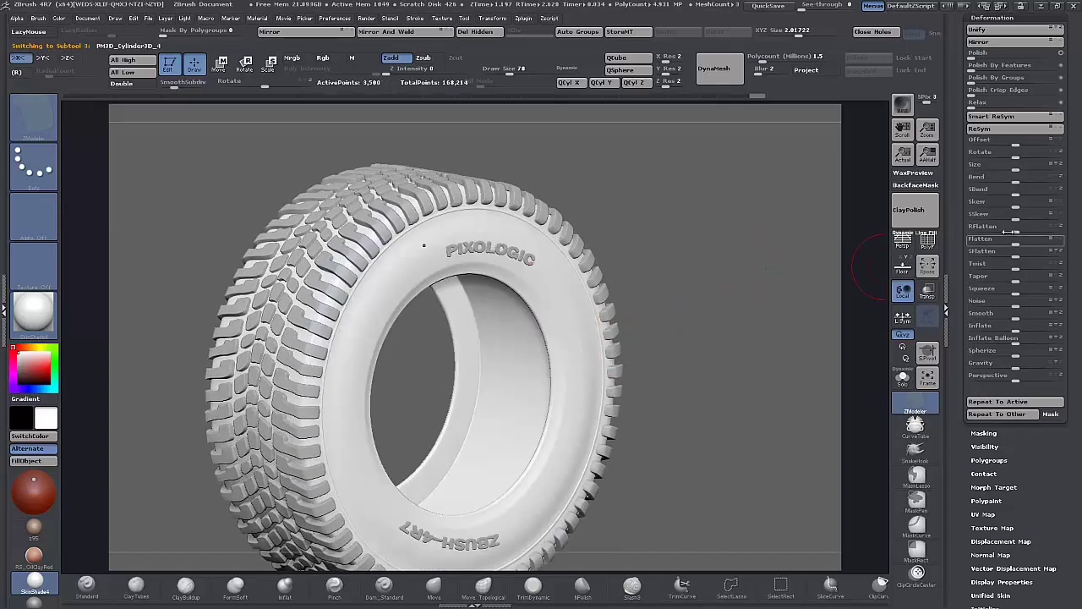
left_click(928, 245)
left_click_drag(692, 317, 697, 402)
key("shift+d")
mouse_move(714, 276)
left_mouse_down()
mouse_move(734, 259)
mouse_move(726, 264)
left_mouse_up()
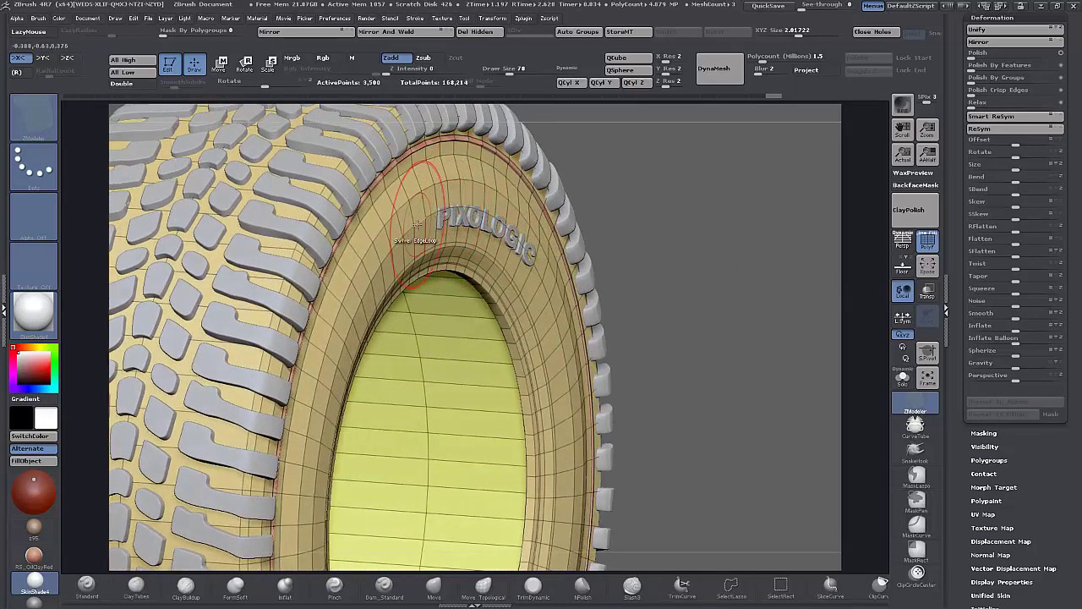
Scale the lettering down to an XYZ Size of 1.4 so it sits closer to the tyre's inner rim.
left_click(511, 241, "alt")
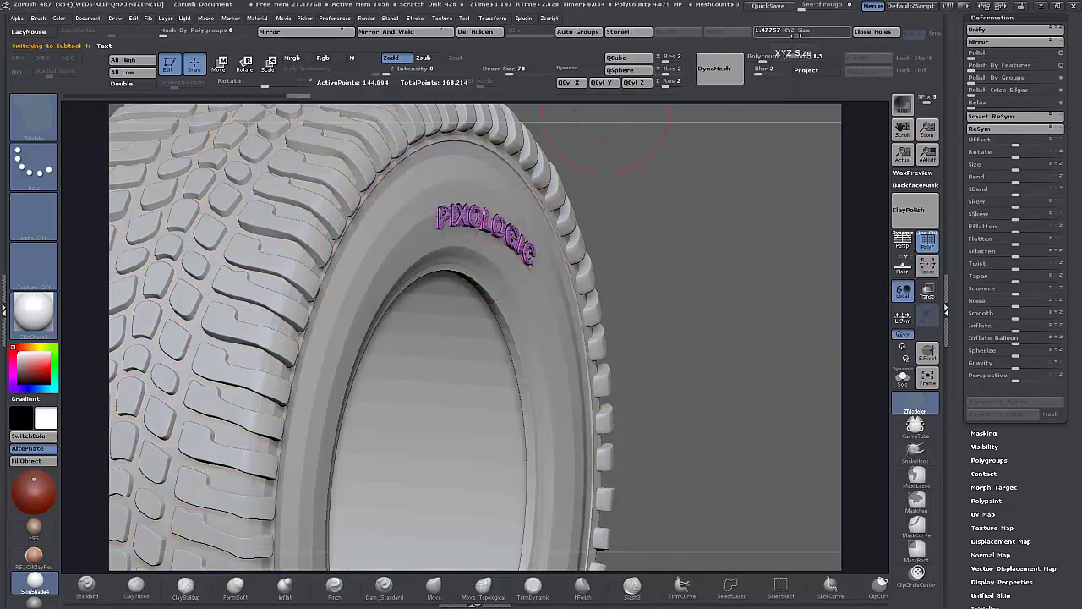
left_click_drag(794, 36, 795, 35)
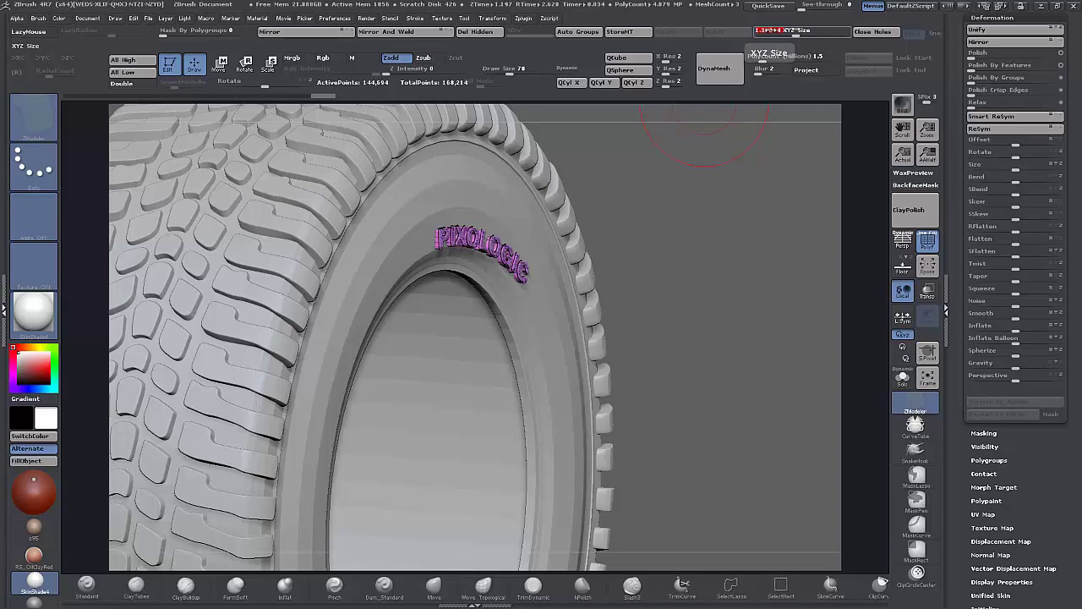
left_click(758, 33)
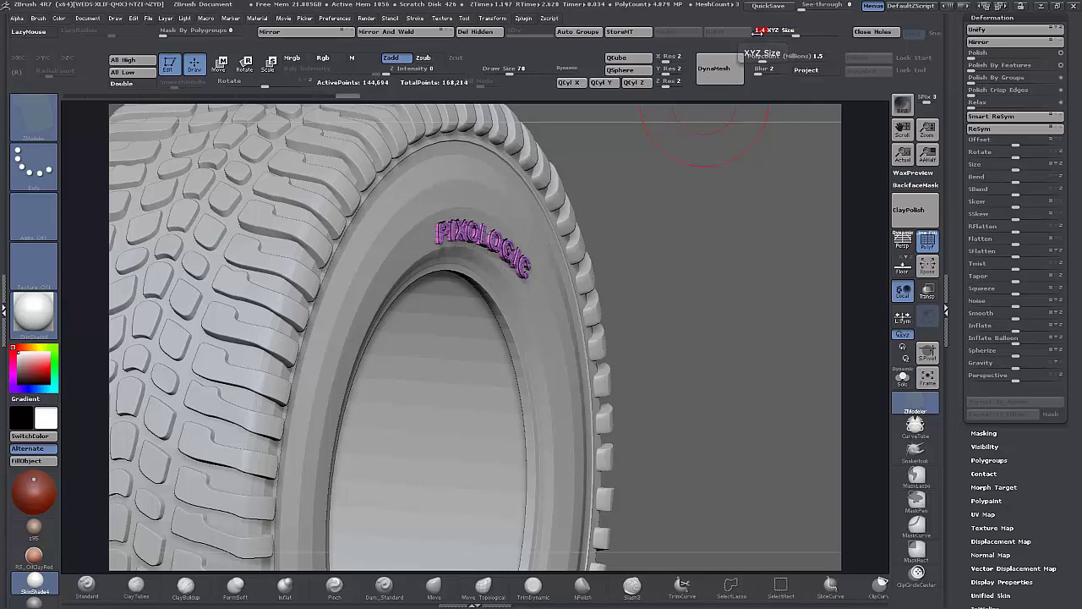
left_click_drag(659, 255, 641, 343)
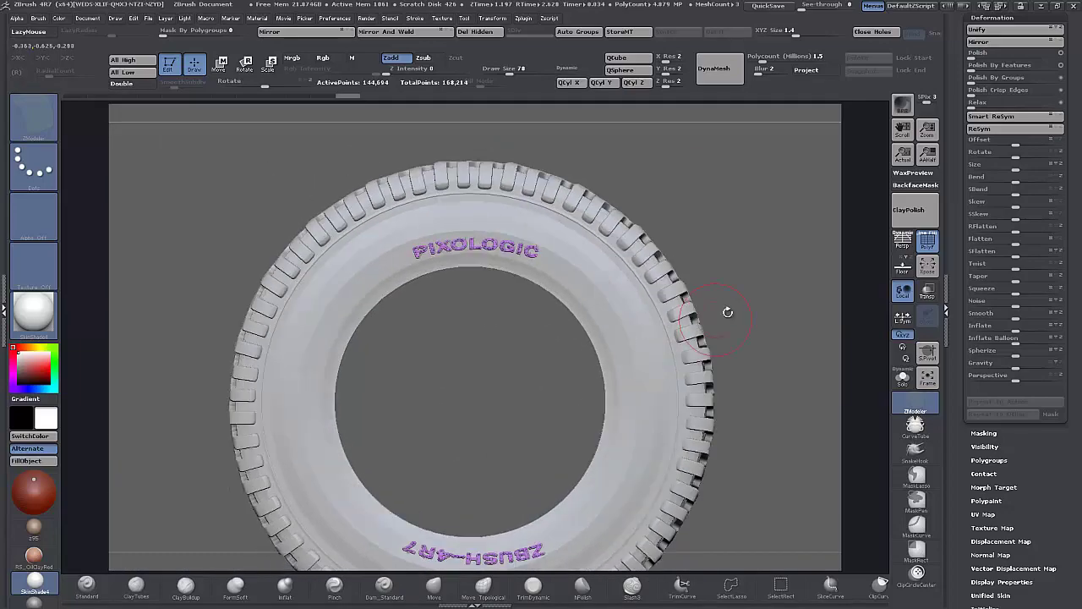
left_click_drag(774, 295, 755, 232, "alt")
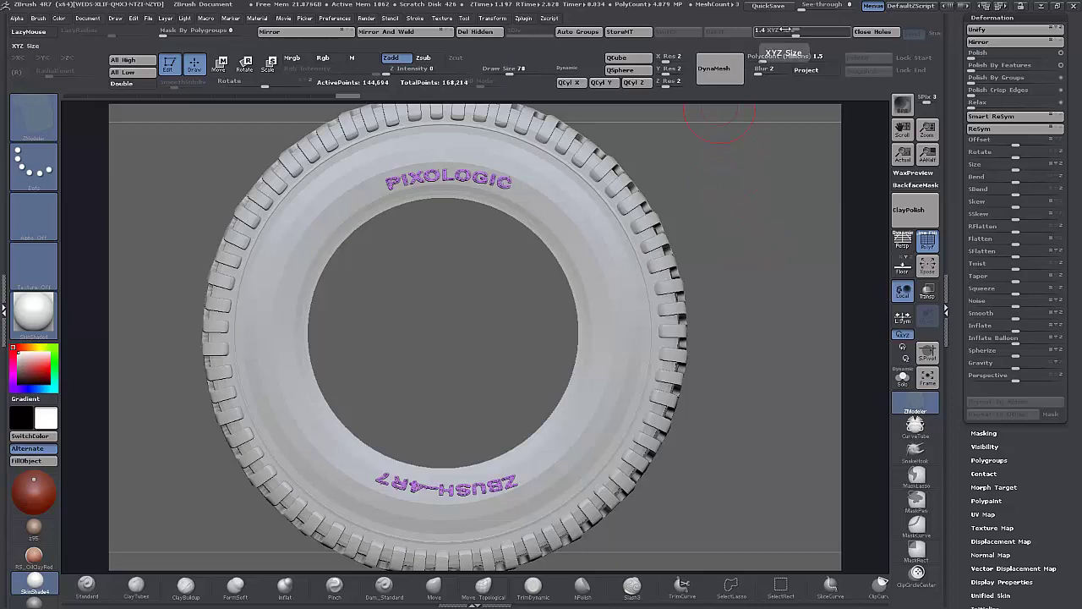
Scale the lettering down further to an XYZ Size of 1.3.
left_click(786, 31)
key("Return")
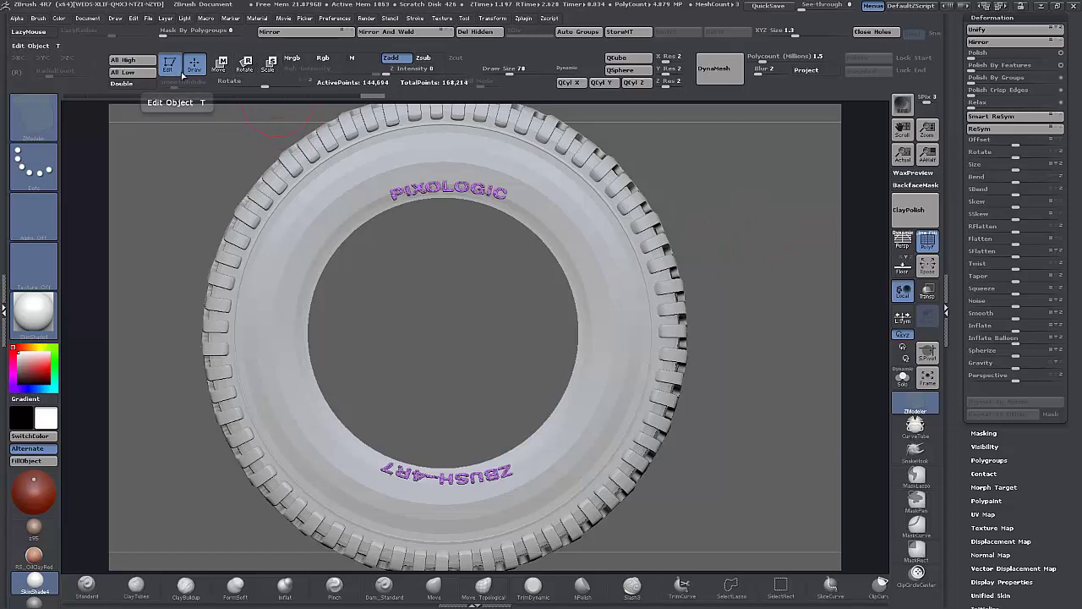
Mask the ZBUSH-4R7 text and move PIXOLOGIC slightly outward, away from the tyre's inner rim.
left_click(219, 62)
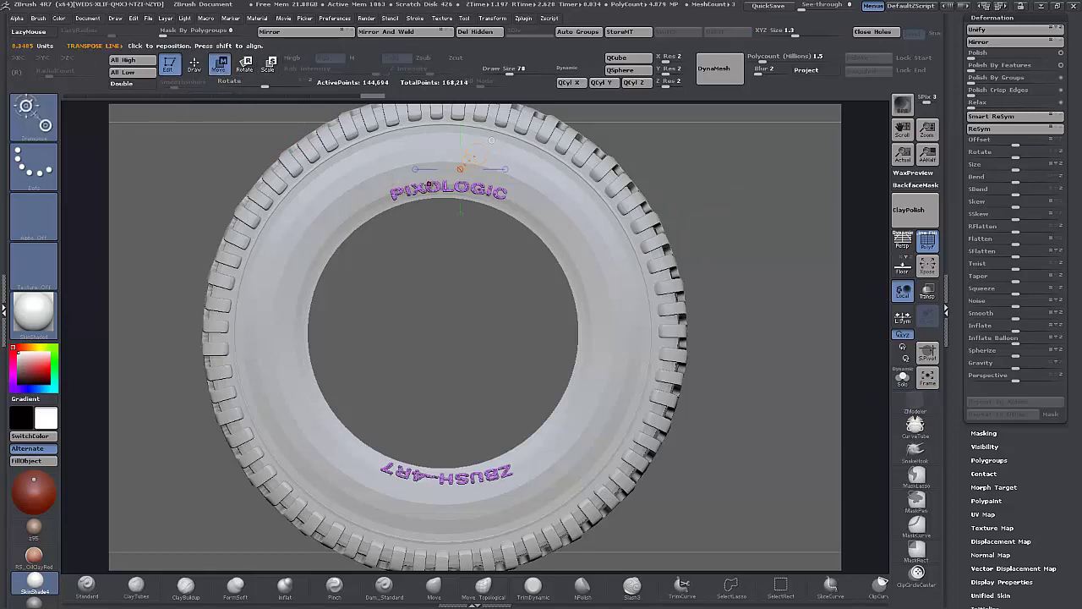
left_click_drag(759, 323, 731, 322, "alt")
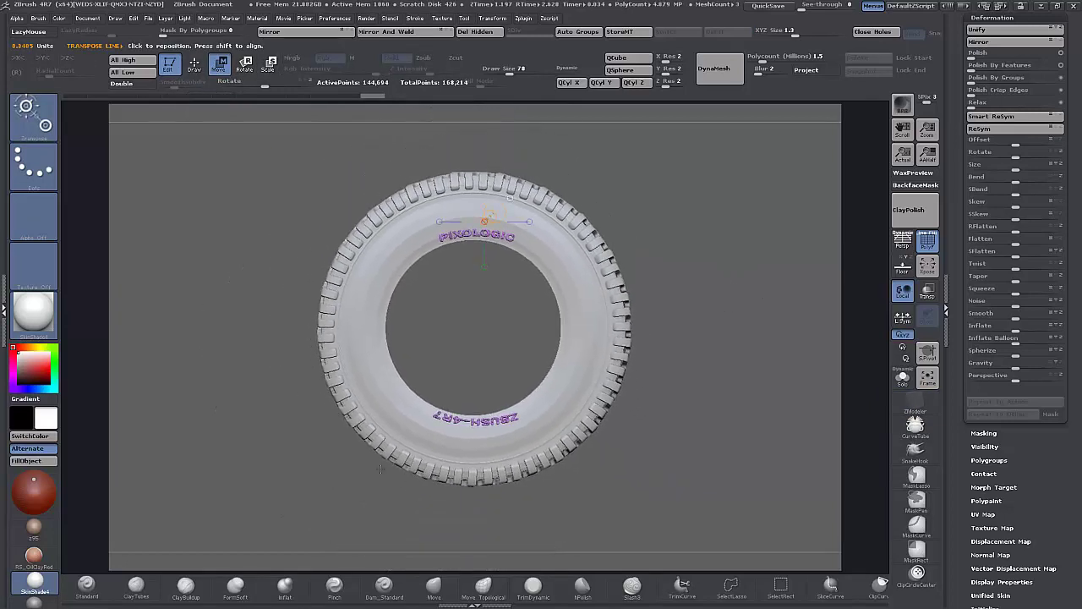
left_click_drag(258, 366, 636, 470, "ctrl")
left_click(42, 230, "ctrl")
left_click(101, 236)
left_click_drag(181, 415, 659, 515, "ctrl")
left_click_drag(496, 364, 470, 441, "alt")
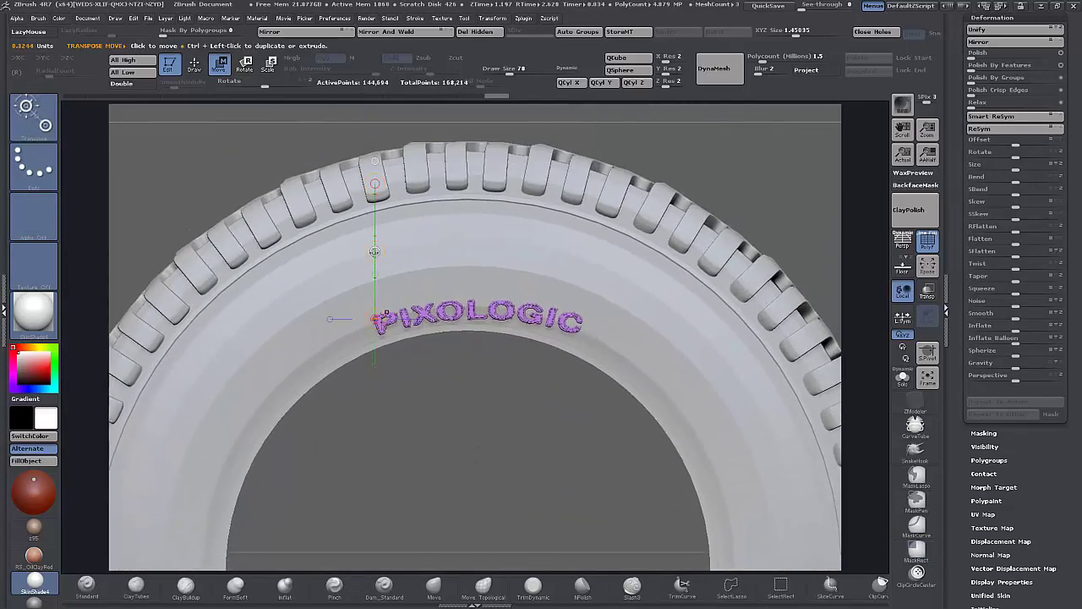
left_click_drag(375, 252, 379, 225)
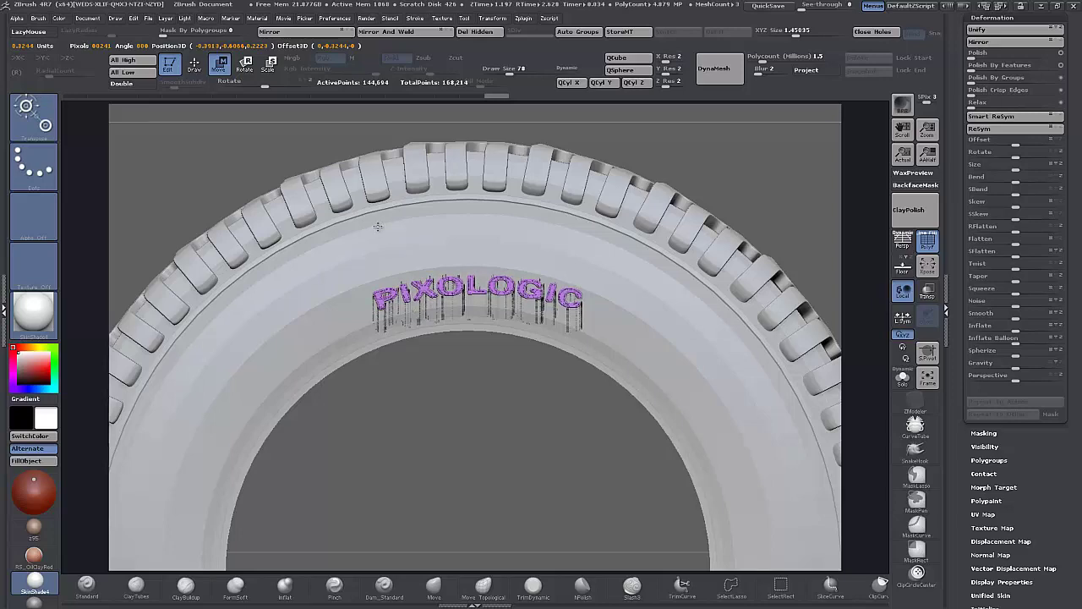
left_click_drag(378, 227, 377, 226)
left_click_drag(459, 434, 446, 295, "alt")
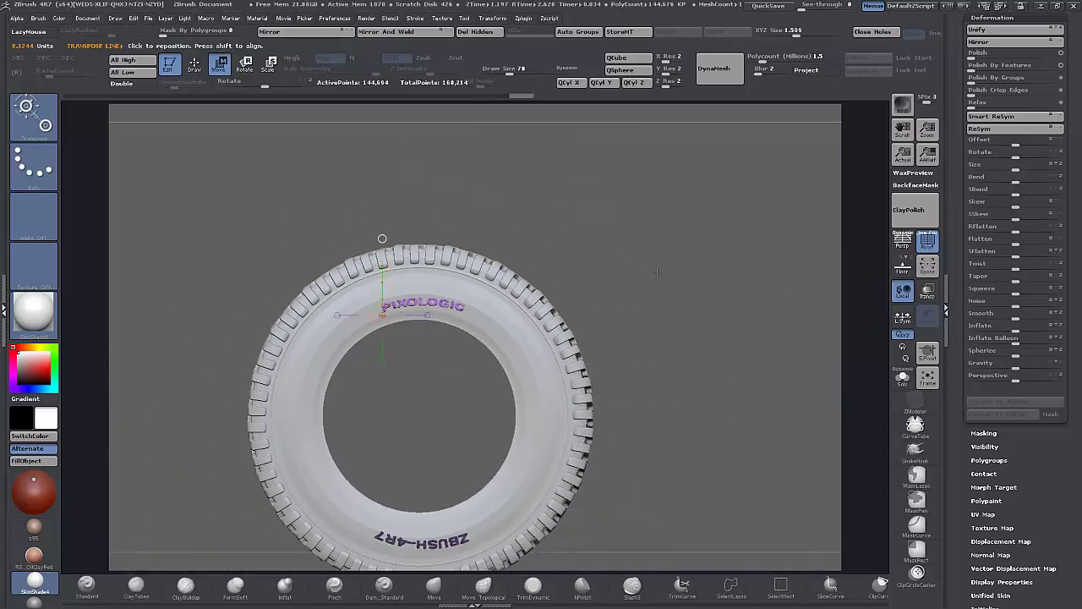
left_click_drag(657, 273, 633, 351)
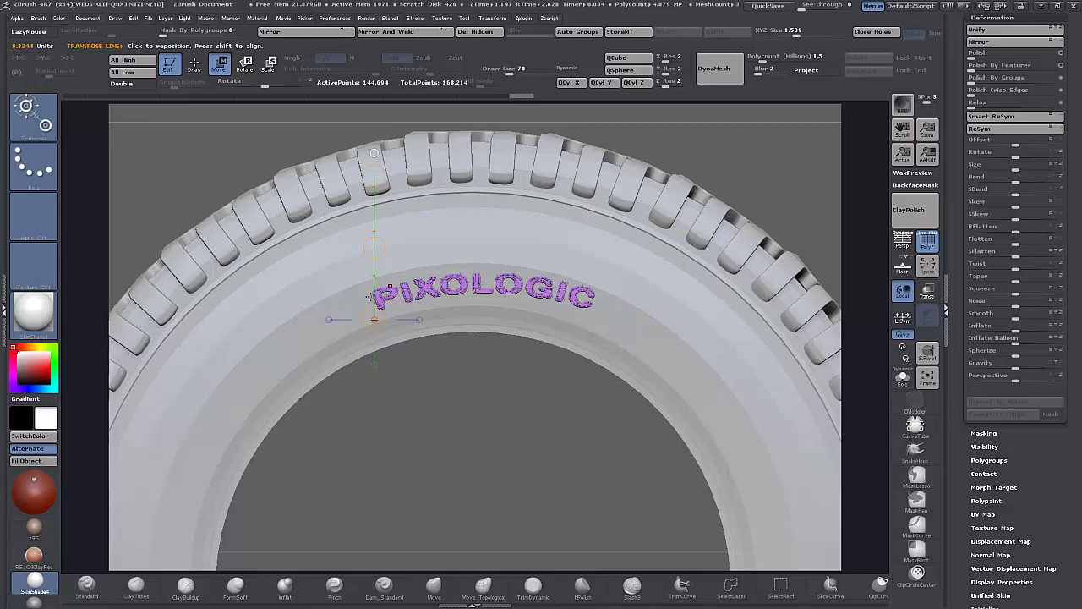
Mask the letters PIXO and rotate LOGIC slightly so the word follows the sidewall's curve.
left_click_drag(245, 143, 471, 372, "ctrl")
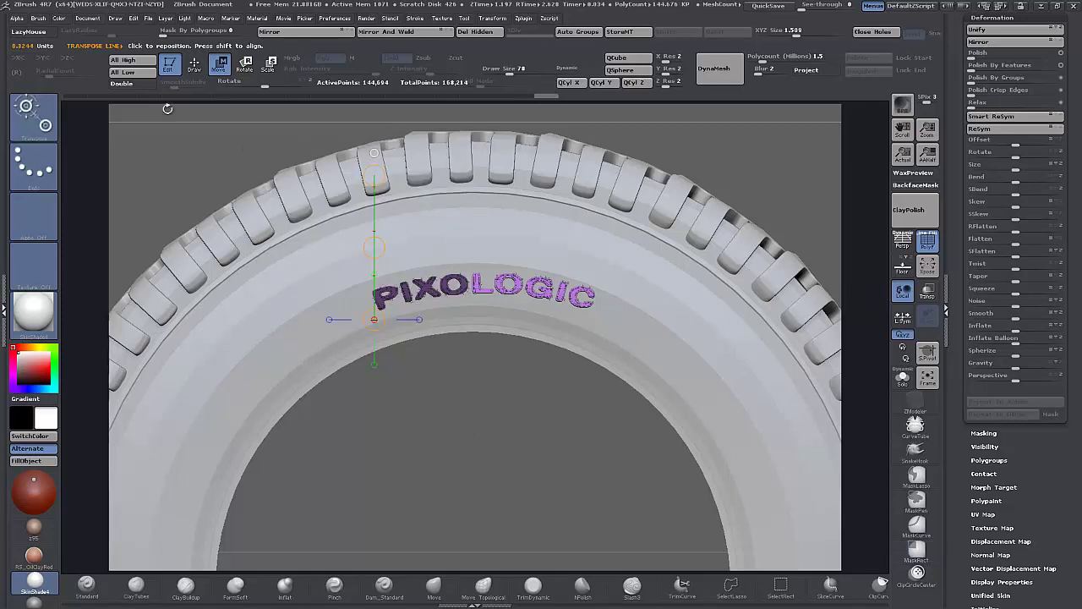
left_click(245, 64)
left_click_drag(379, 290, 571, 290, "shift")
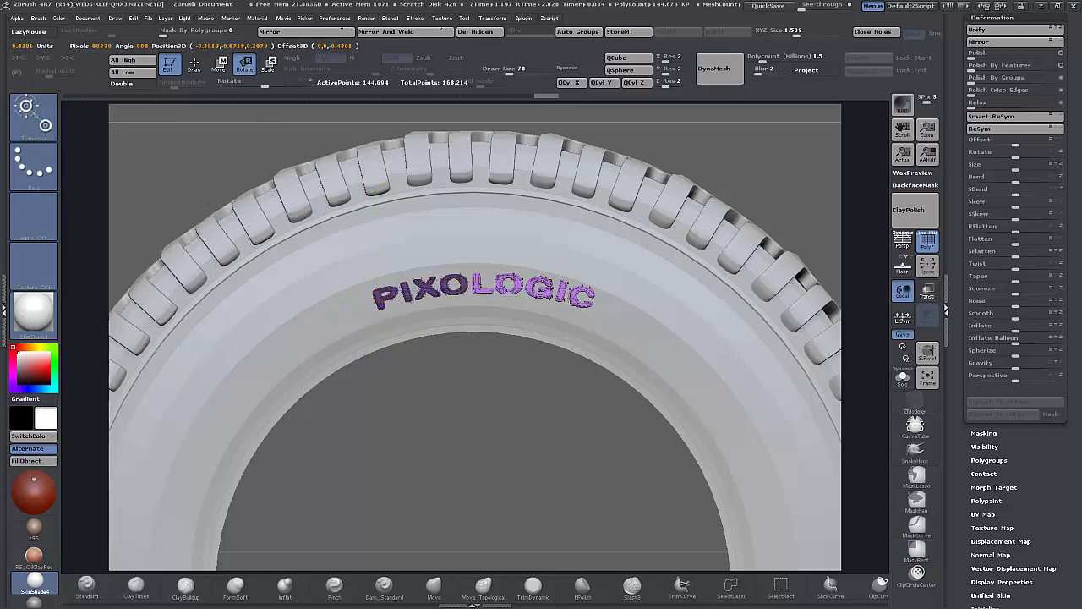
key("ctrl+z")
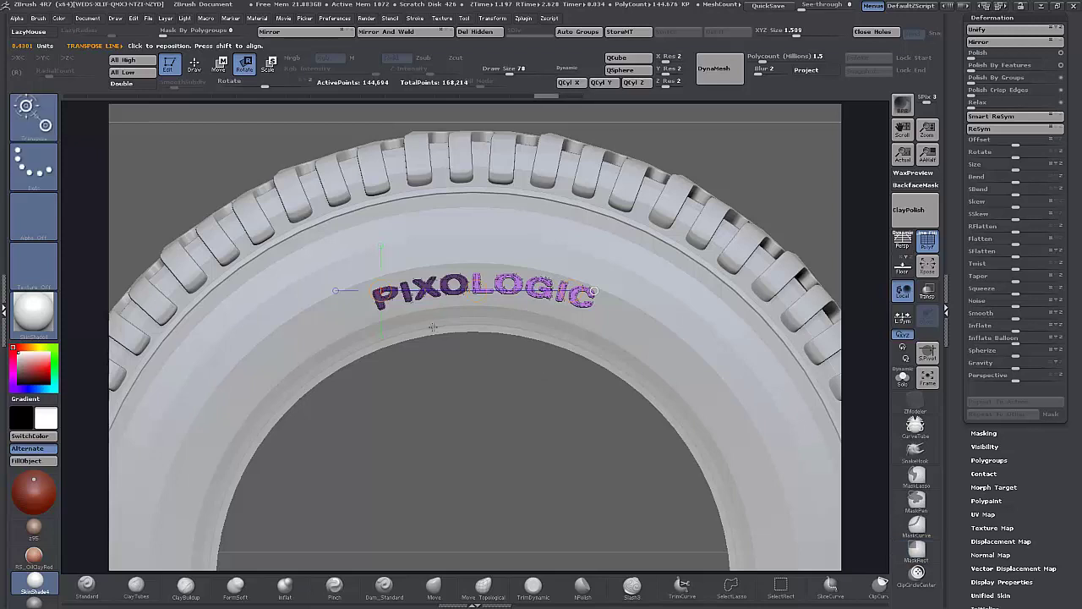
left_click_drag(473, 274, 596, 299)
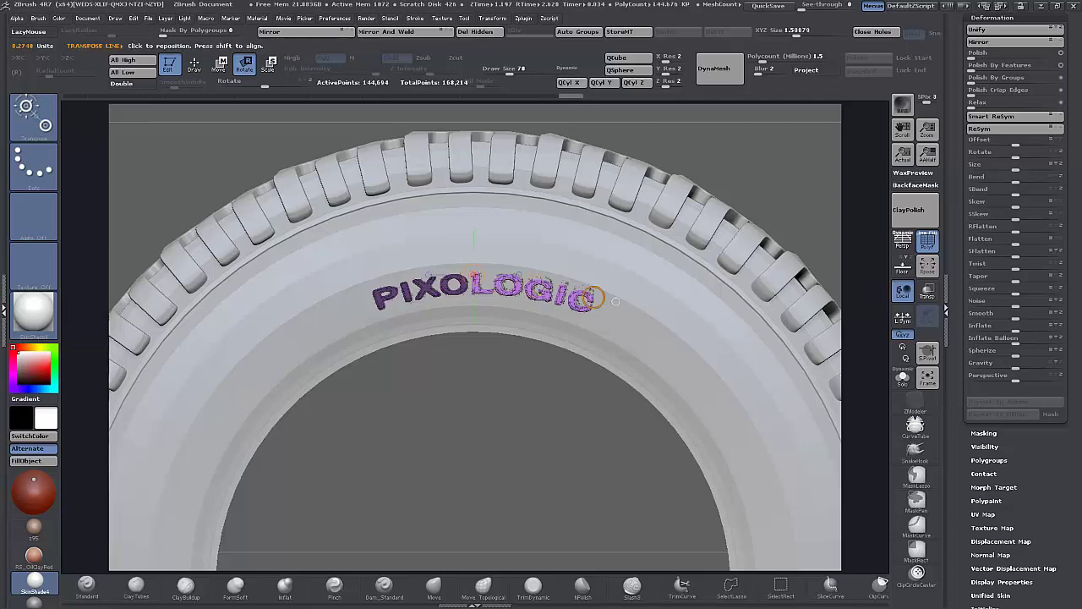
Clear the mask, isolate ZBUSH-4R7 with a new mask, then rotate it slightly and nudge it toward the inner rim.
left_click_drag(494, 419, 501, 371, "alt")
left_click_drag(534, 433, 427, 243, "alt")
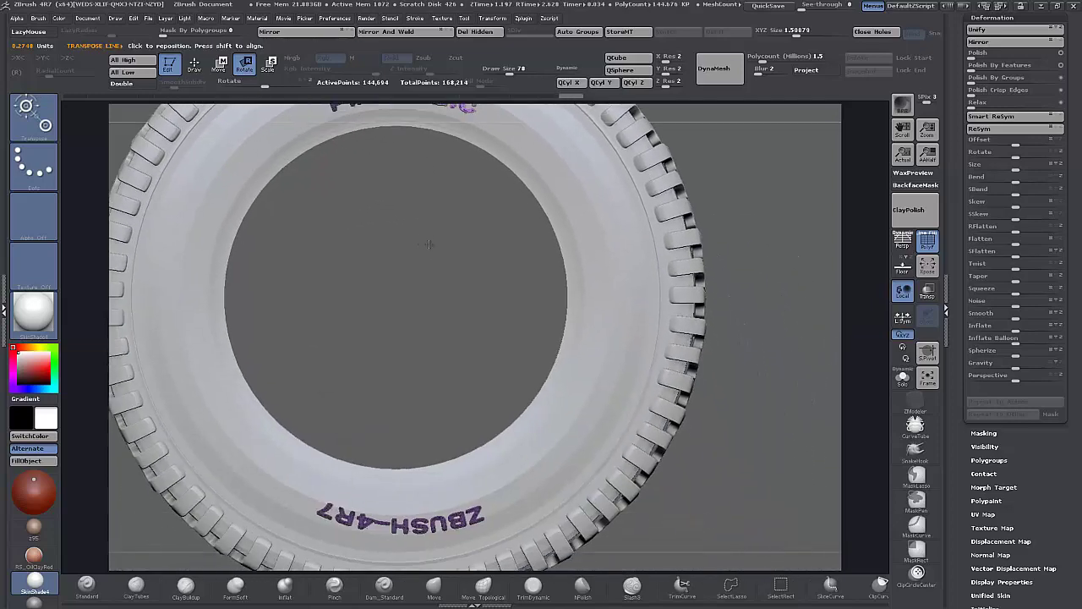
left_click_drag(435, 346, 466, 374, "ctrl")
left_click_drag(777, 472, 815, 352, "alt")
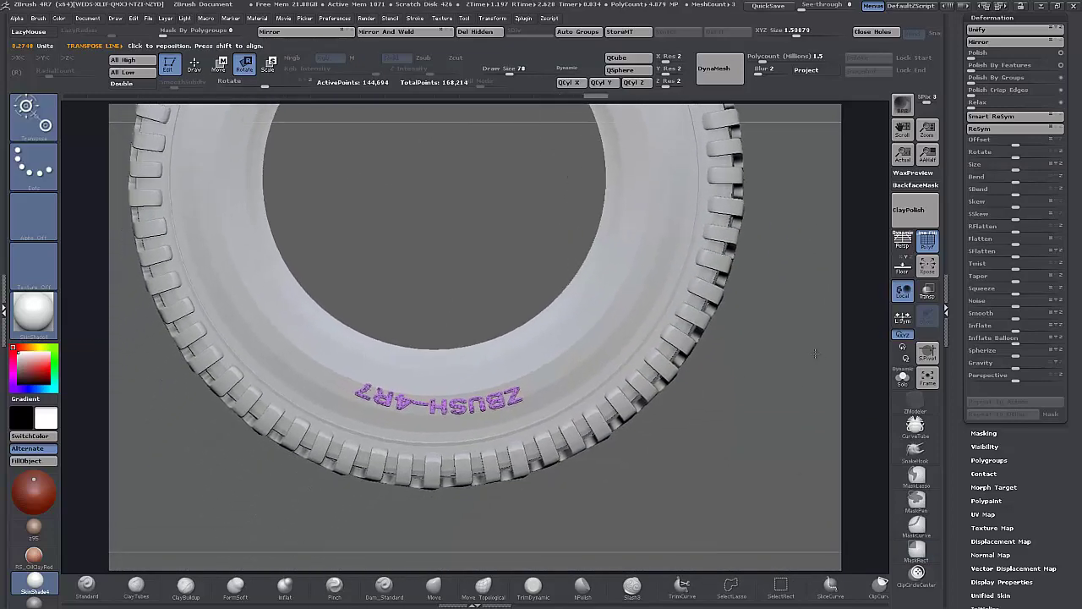
left_click_drag(213, 492, 629, 315, "ctrl")
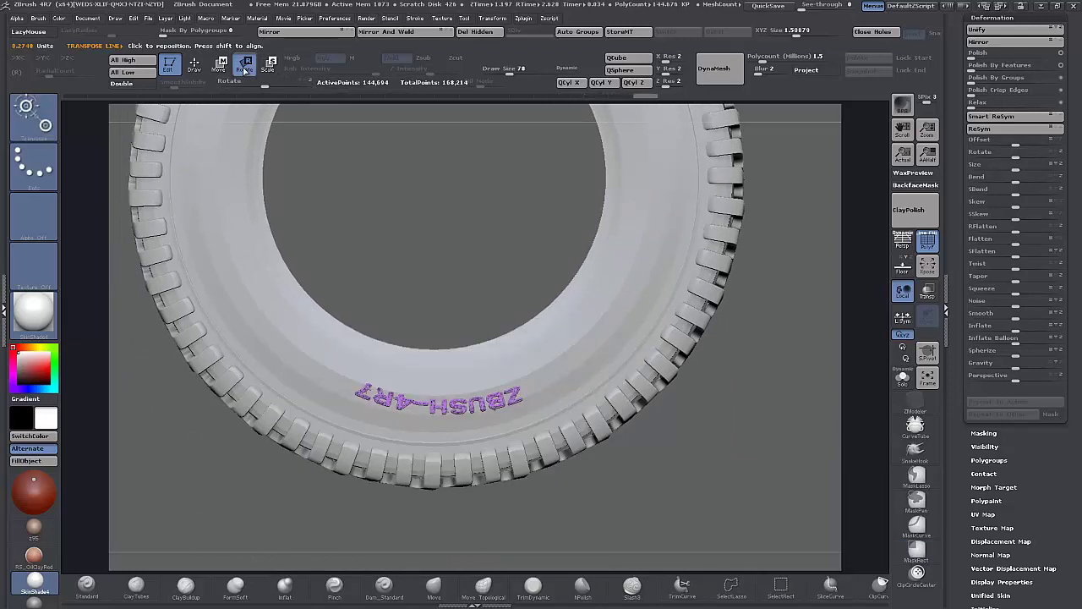
left_click_drag(513, 393, 512, 395)
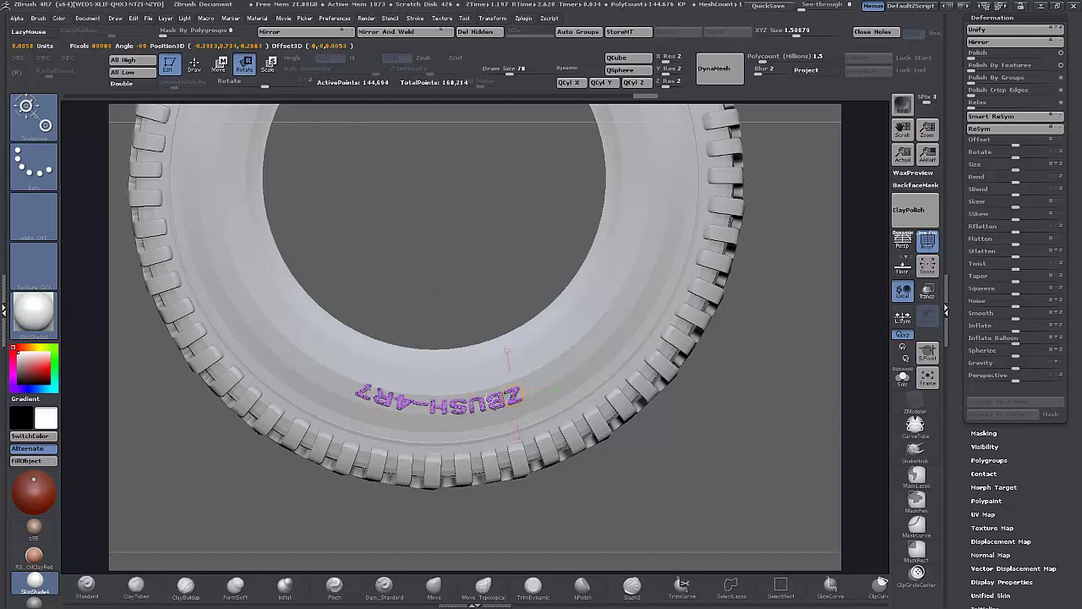
left_click_drag(372, 388, 360, 393)
left_click(219, 68)
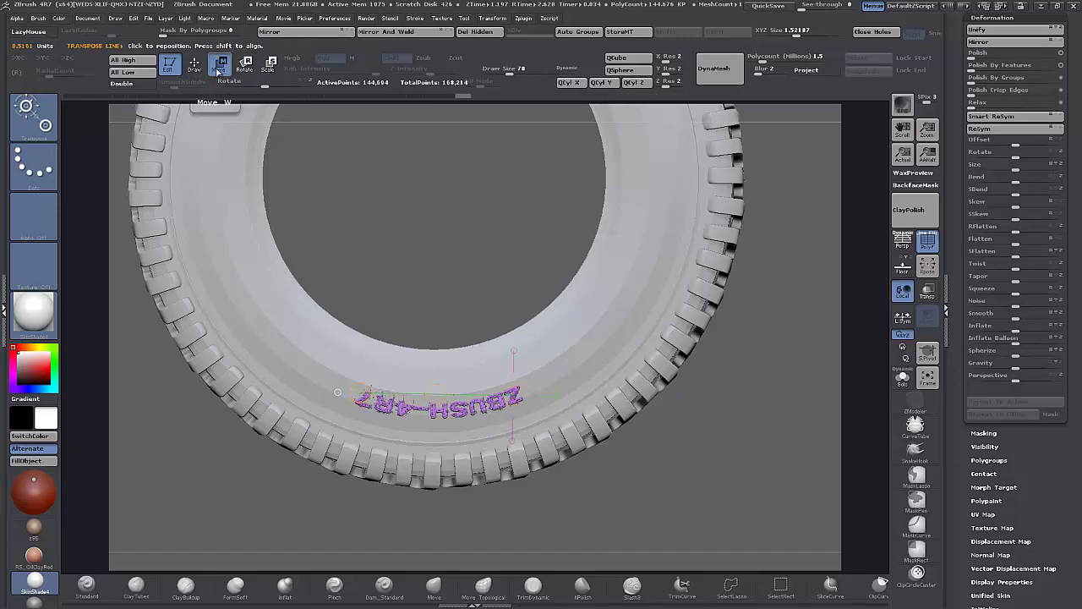
left_click_drag(436, 396, 439, 390)
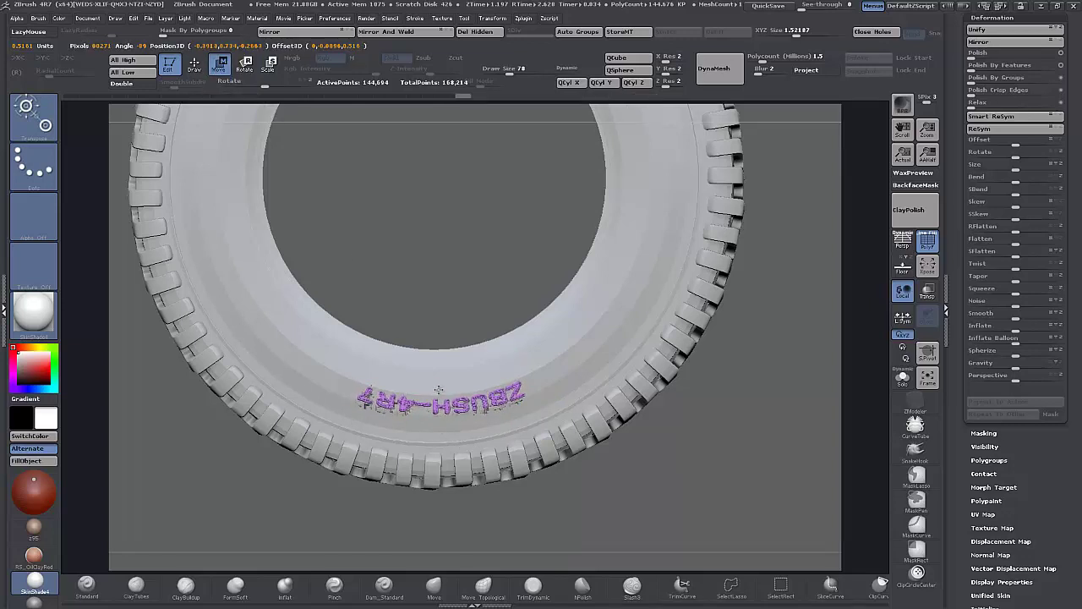
Select the tyre body subtool and show its polyframe with Dynamic Subdivision turned off to expose the base mesh.
left_click_drag(759, 480, 714, 398)
left_click(926, 243)
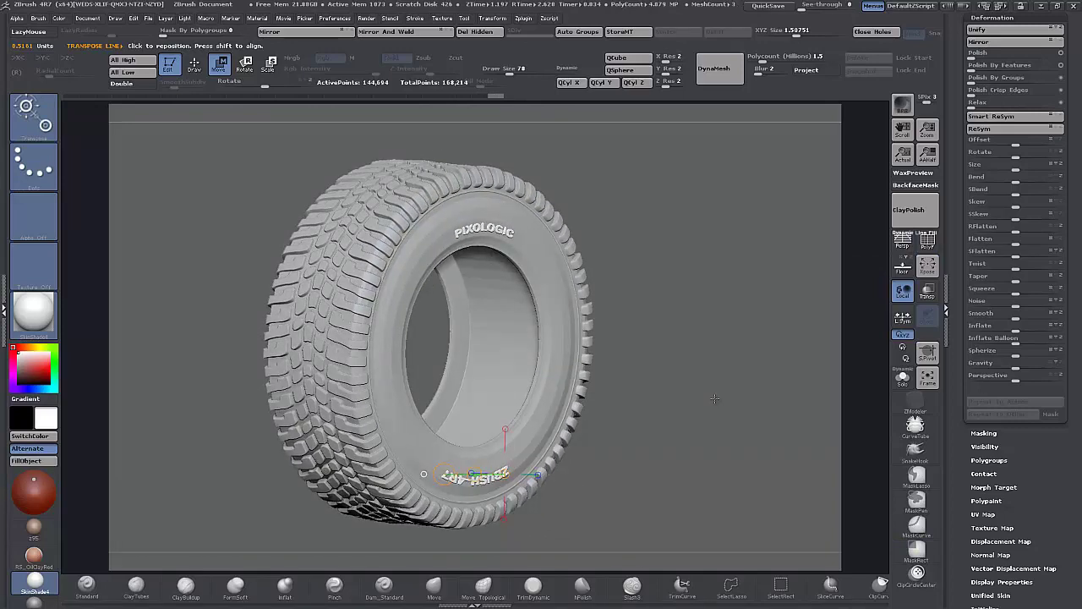
left_click(552, 320, "alt")
left_click_drag(663, 276, 685, 332, "alt")
mouse_move(686, 321)
left_mouse_down("alt")
mouse_move(696, 364)
mouse_move(727, 270)
left_mouse_up("alt")
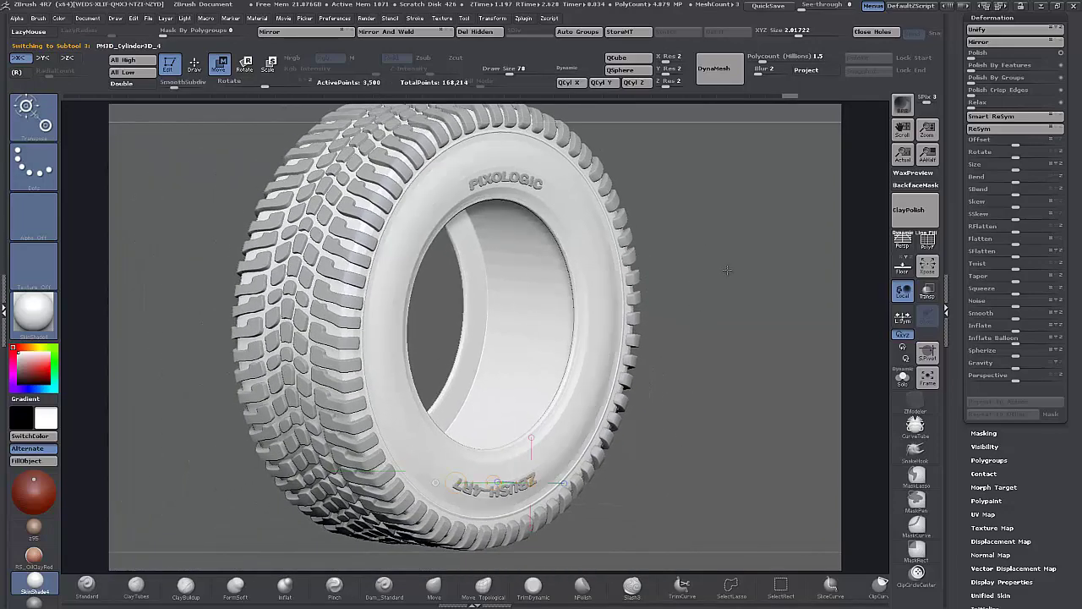
left_click_drag(721, 311, 782, 377)
left_click(930, 242)
key("shift+d")
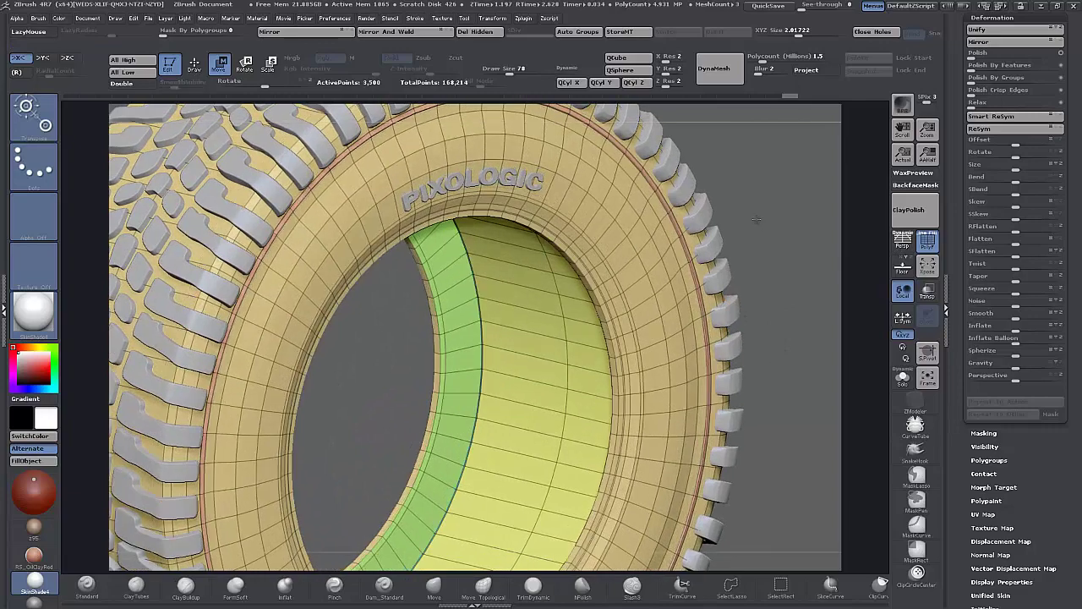
left_click_drag(771, 245, 786, 228)
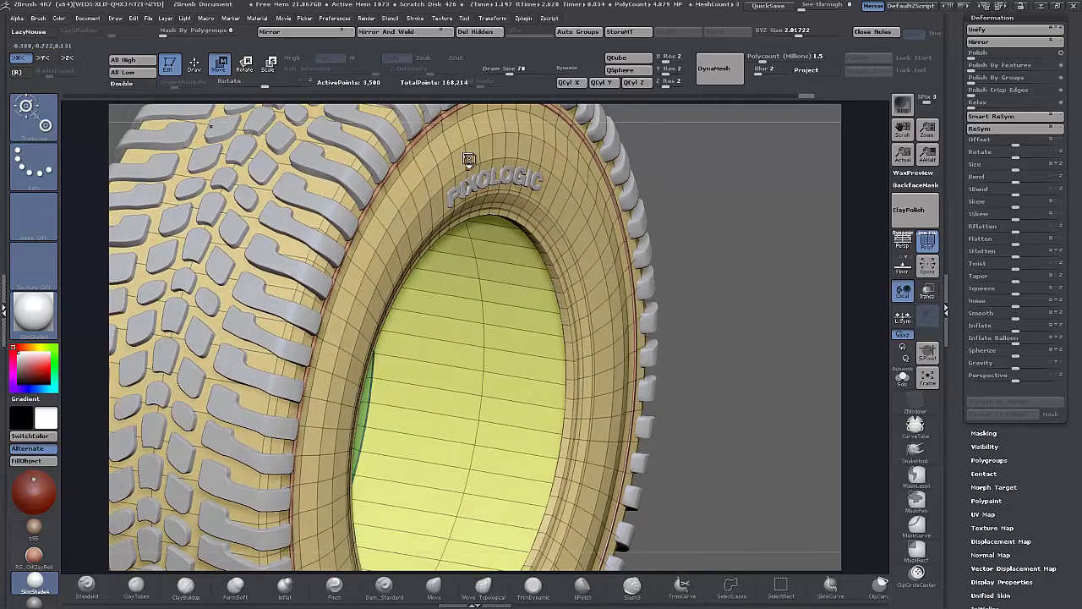
Insert two single edge loops with ZModeler around the sidewall just outside the PIXOLOGIC lettering.
key("q")
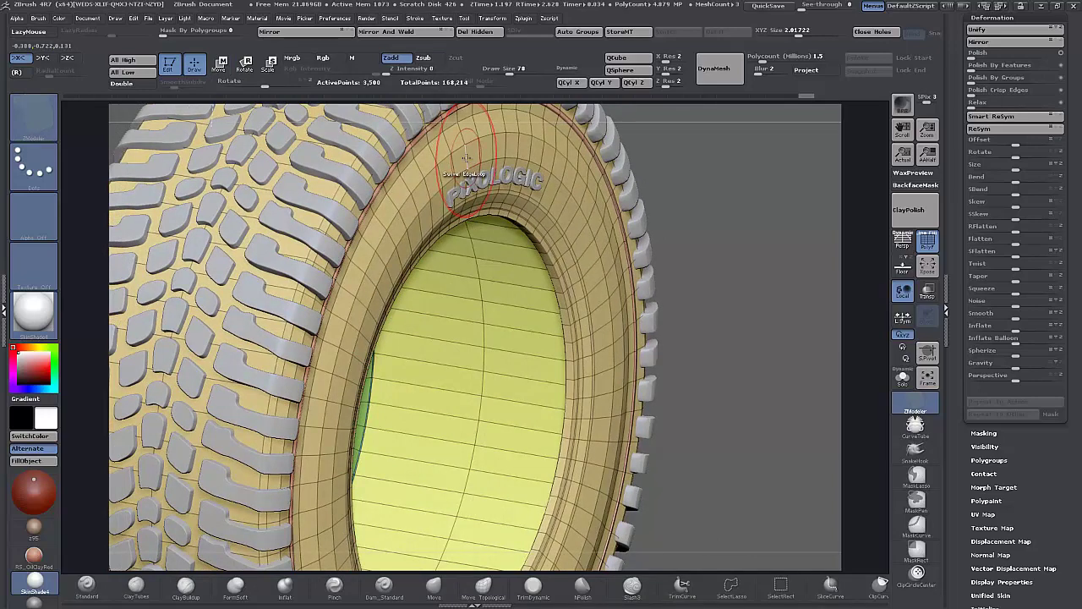
key("space")
left_click(451, 170)
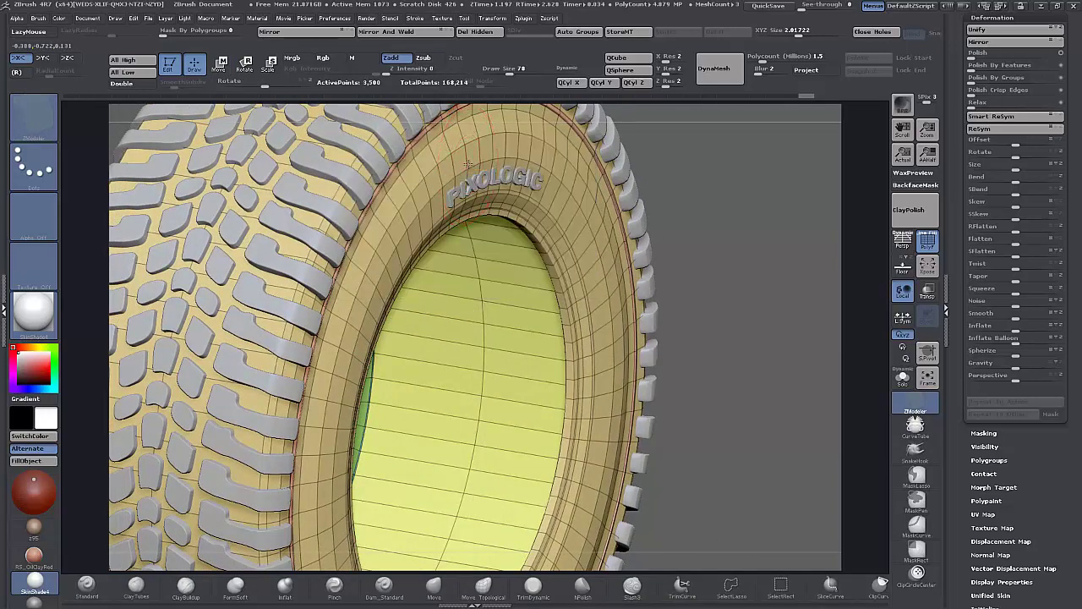
left_click(466, 164)
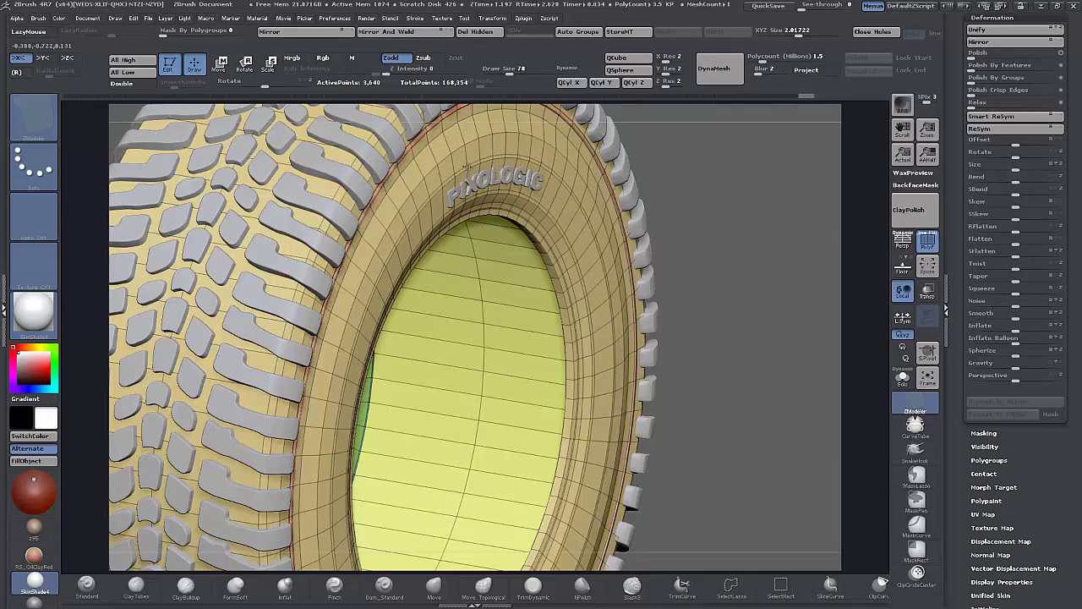
left_click_drag(704, 213, 700, 326)
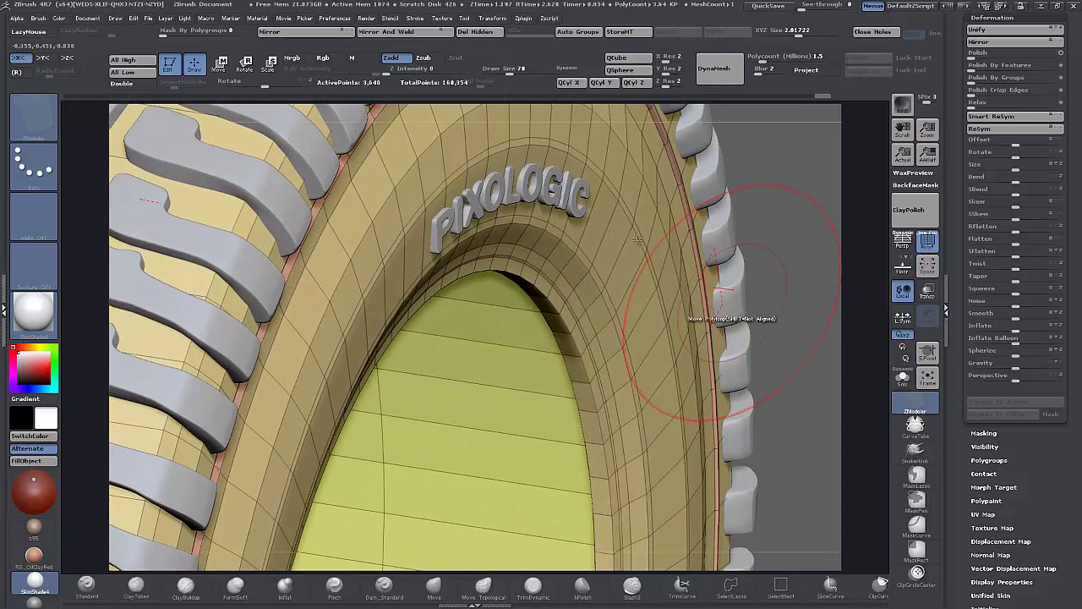
left_click(464, 152)
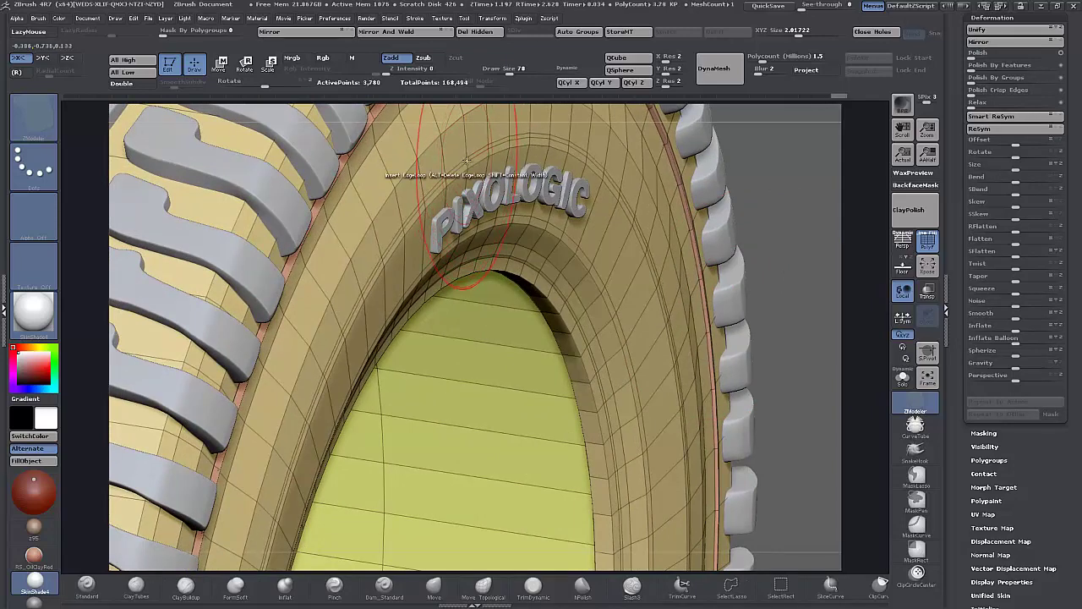
Swivel the edge loop among the new loops just outside the lettering to form a fine ring around the sidewall.
key("space")
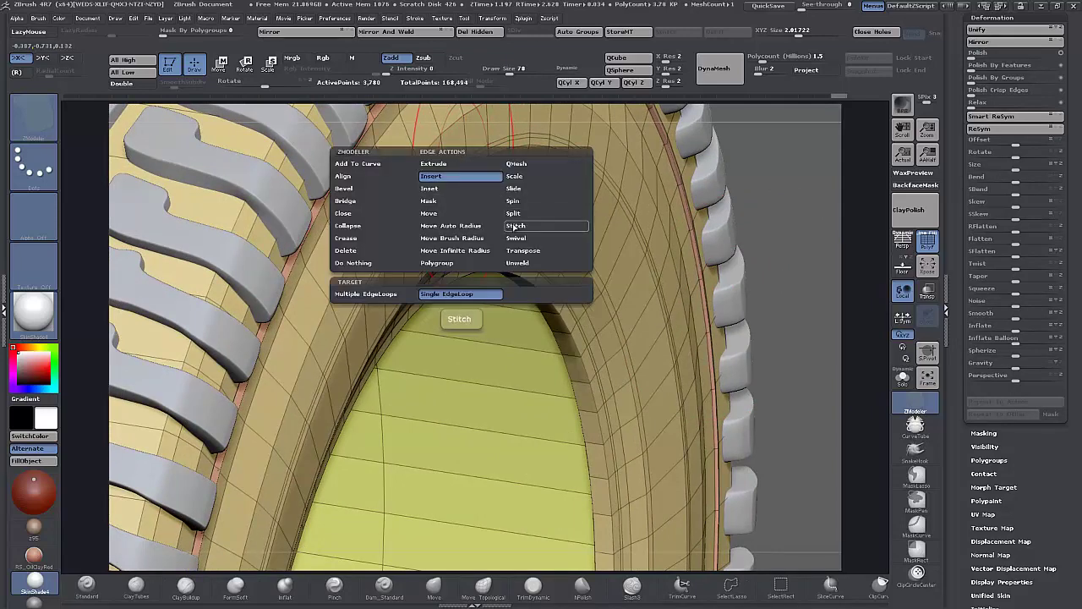
left_click(528, 237)
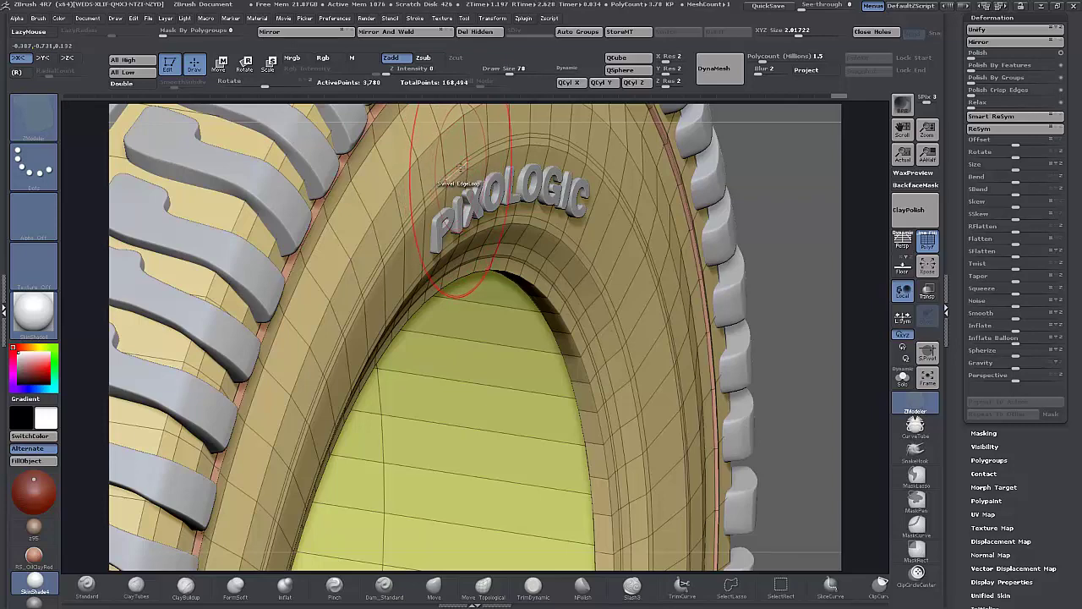
left_click_drag(460, 169, 459, 167)
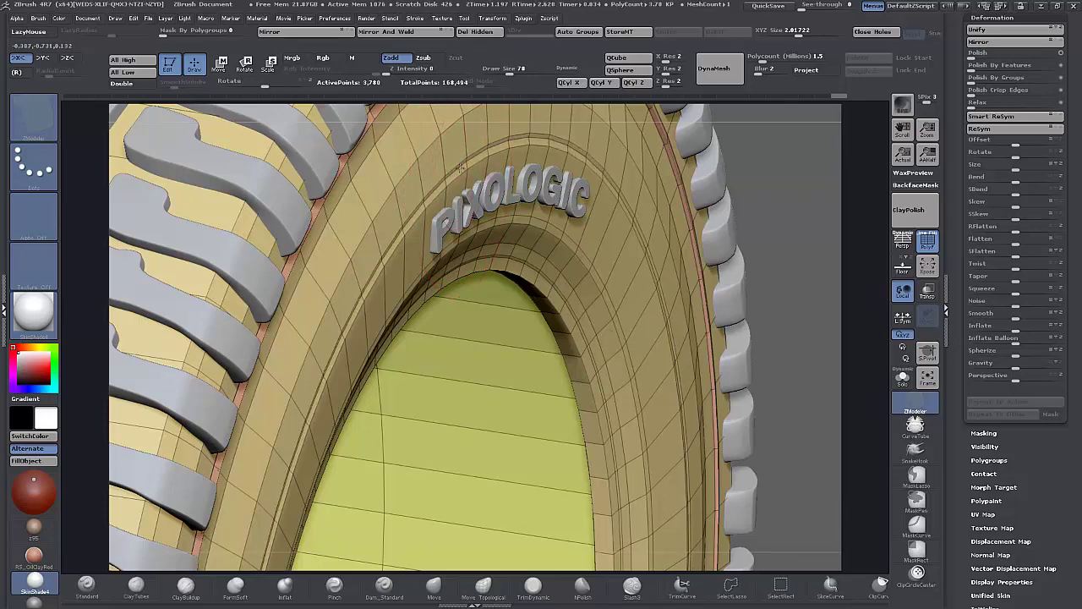
Insert two more edge loops, one between the lettering and the inner rim and one along the fine ring outside PIXOLOGIC.
left_click_drag(795, 261, 789, 256)
key("space")
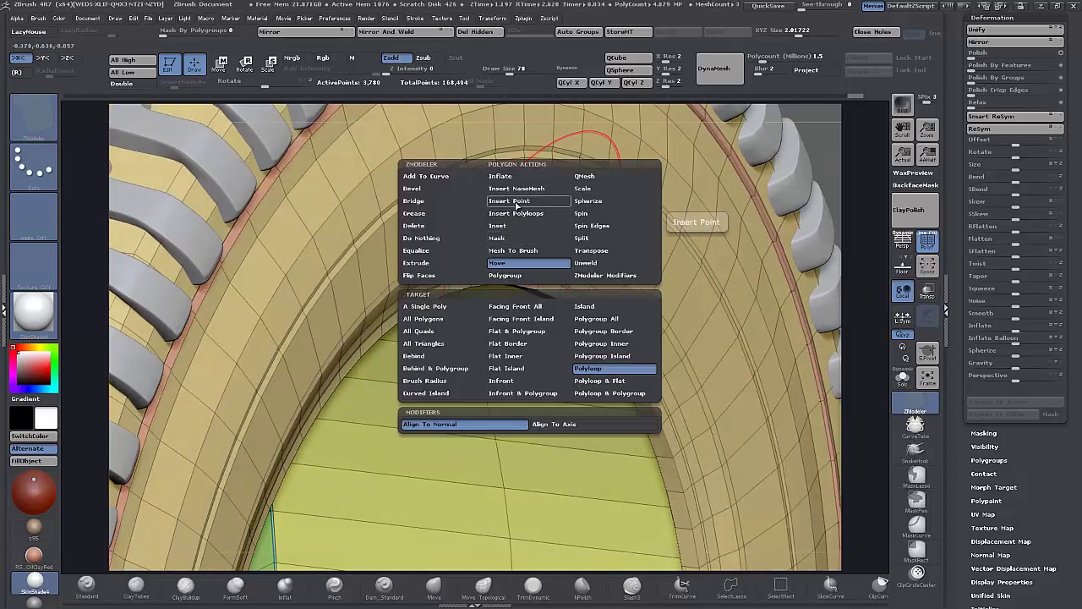
key("space")
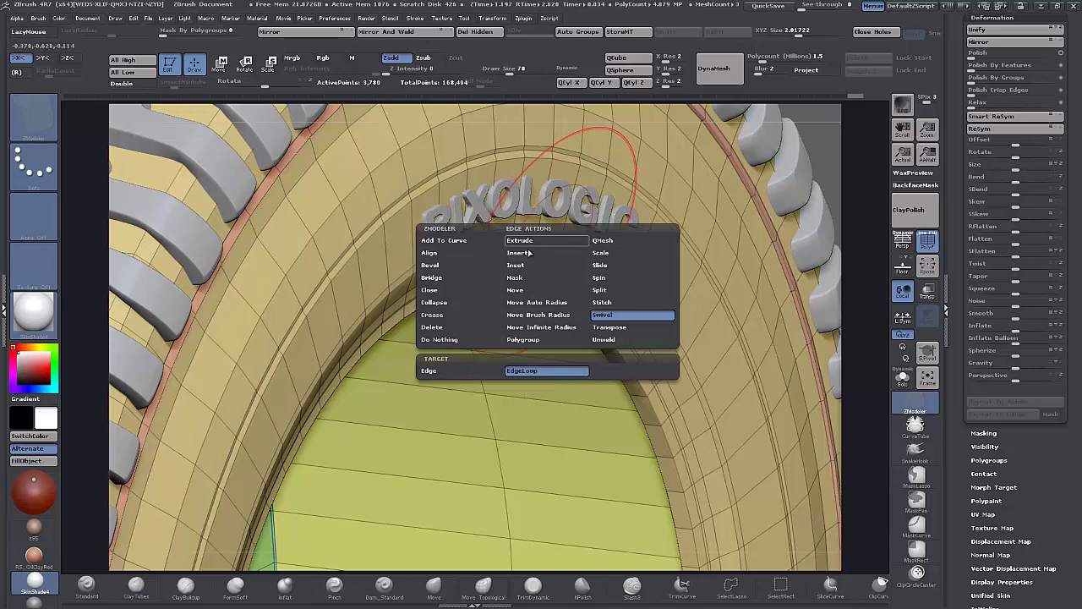
left_click(602, 302)
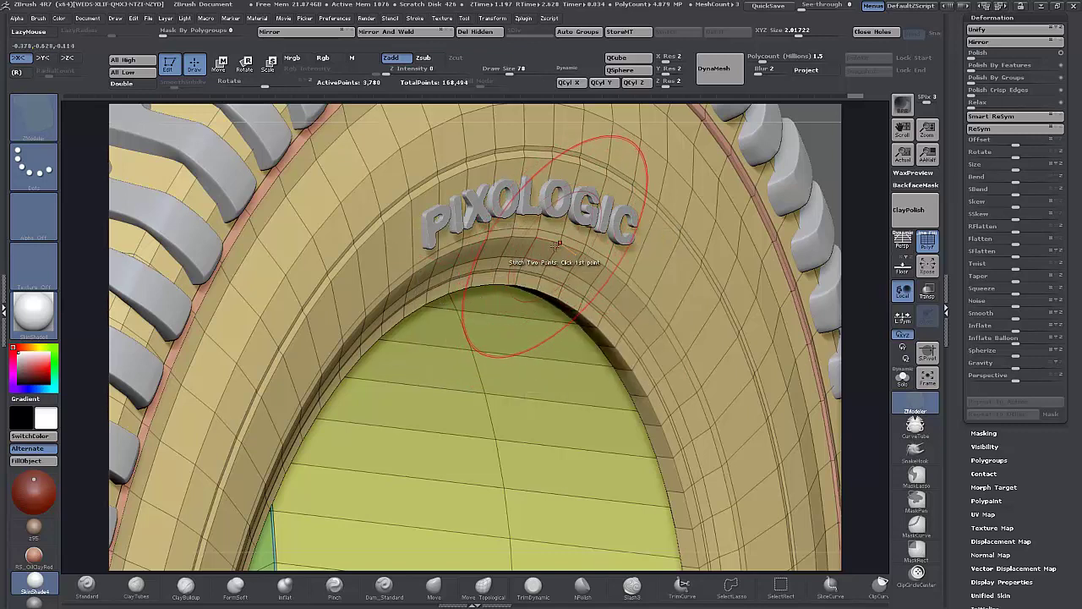
left_click_drag(557, 246, 559, 246)
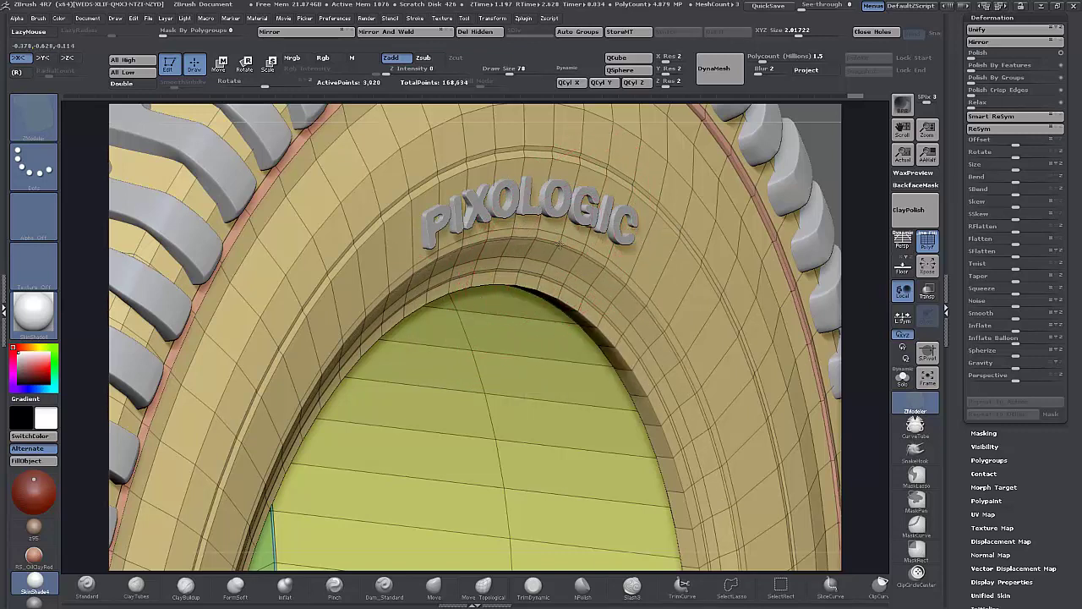
left_click(551, 157)
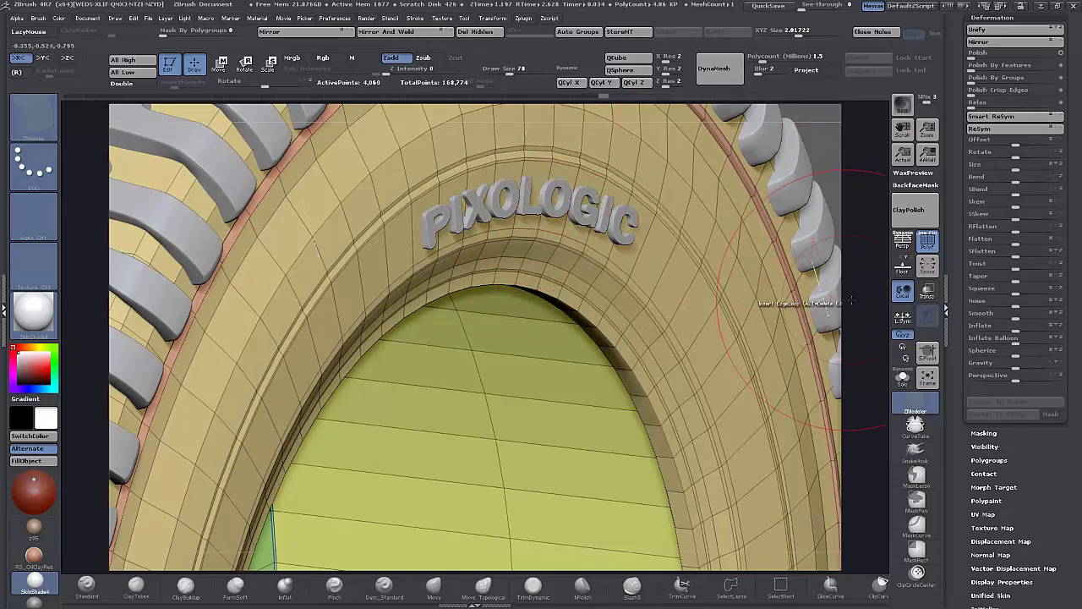
left_click_drag(865, 317, 845, 203, "alt")
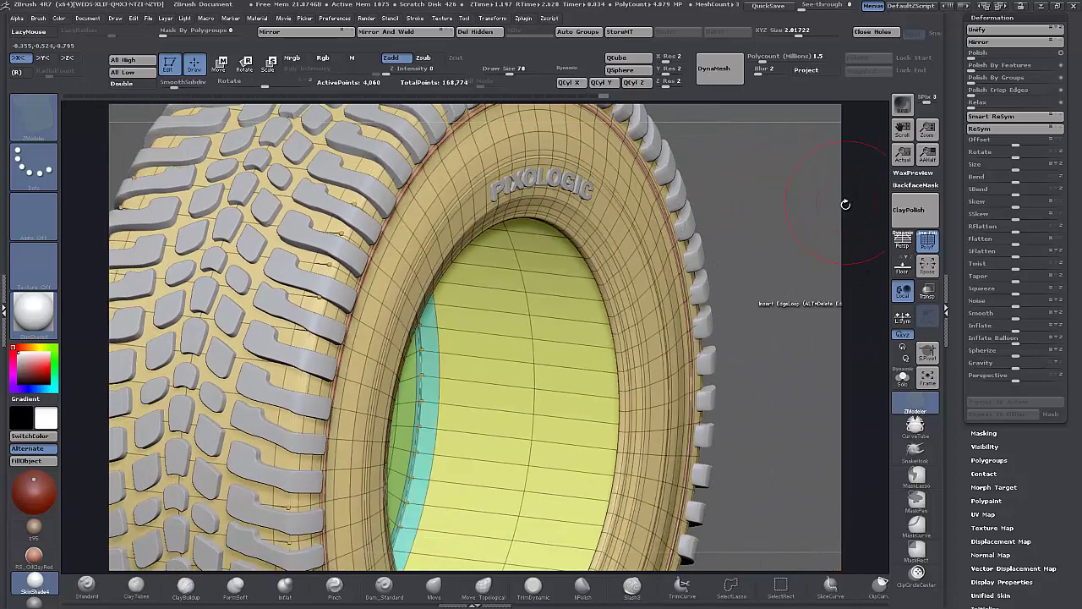
Hide the tyre's polyframe and face the sidewall straight on to check the smoothed shape.
left_click(927, 242)
left_click_drag(799, 321, 737, 294)
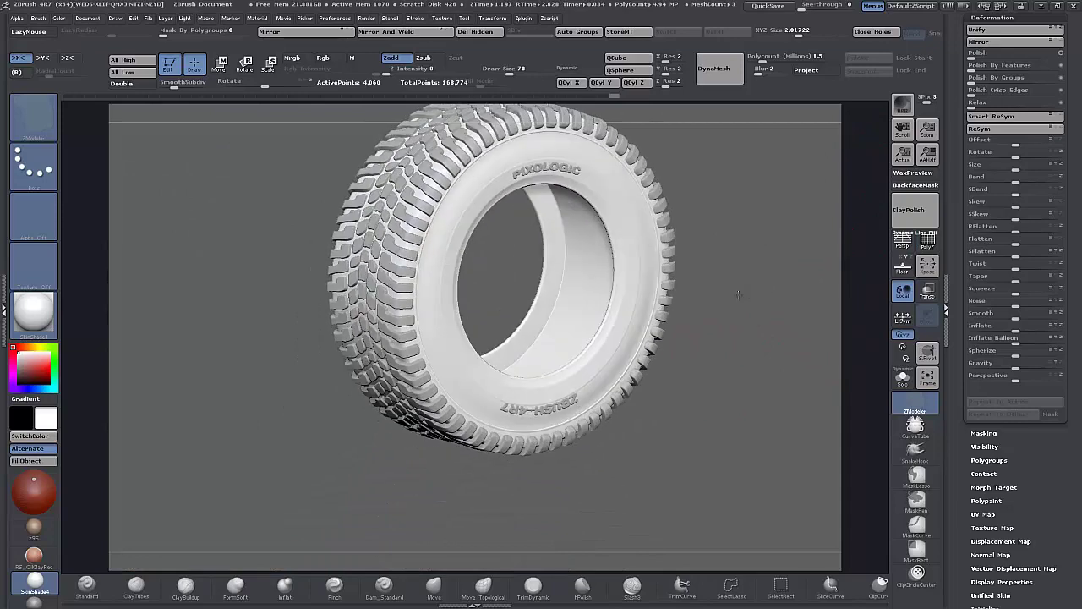
left_click_drag(747, 342, 667, 334)
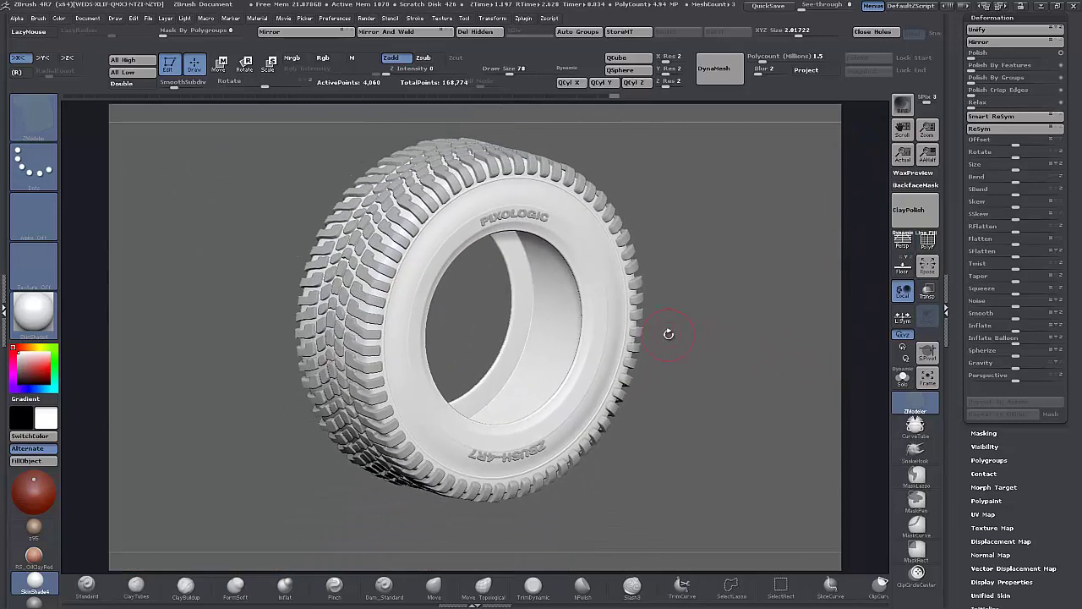
left_click_drag(704, 396, 686, 385, "shift")
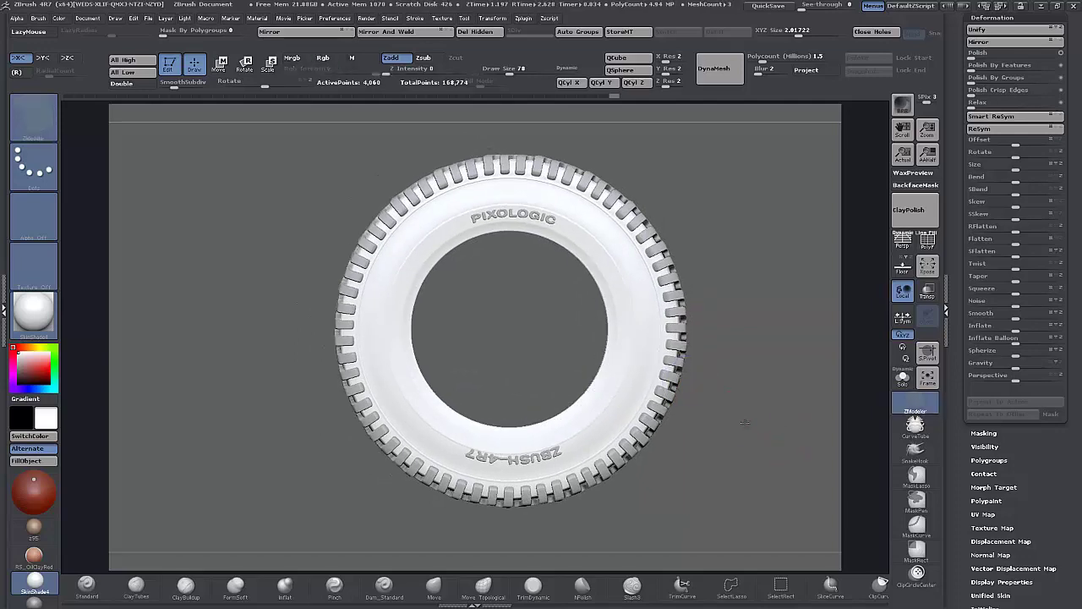
Select the Text subtool and mask its lettering so that only the -4R7 part of ZBUSH-4R7 stays editable.
left_click_drag(744, 420, 763, 473, "alt")
left_click_drag(489, 422, 489, 173, "alt")
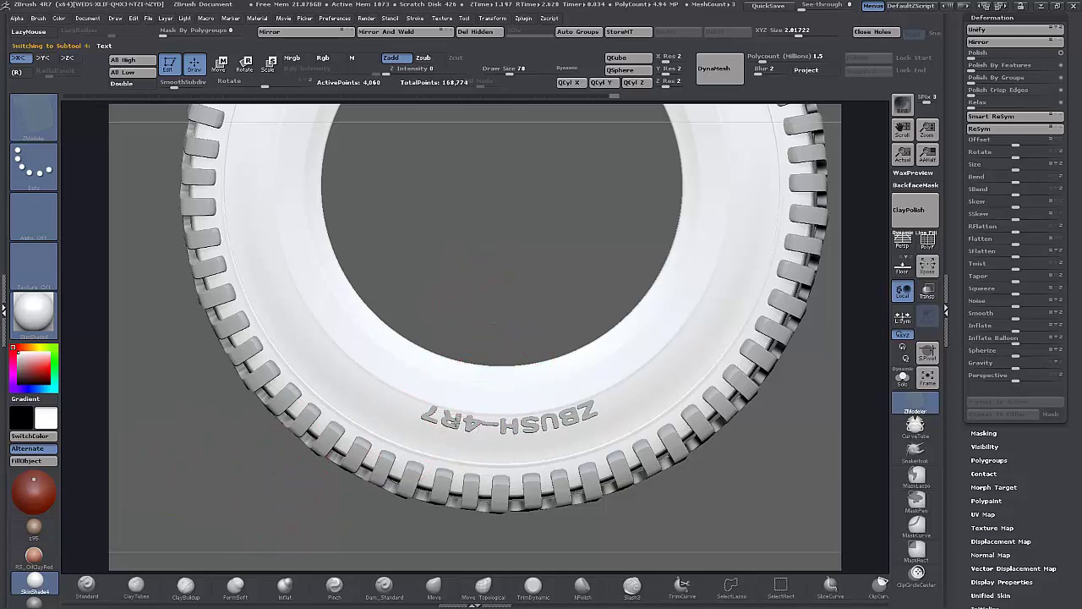
left_click(441, 420, "alt")
left_click_drag(313, 539, 499, 364, "ctrl")
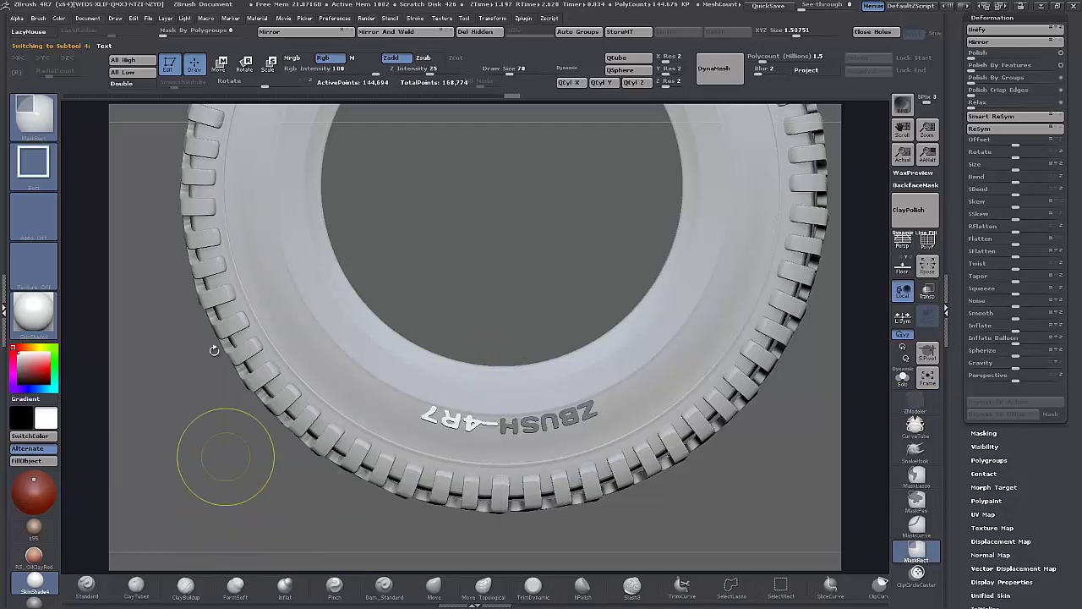
Rotate the unmasked -4R7 characters slightly to follow the sidewall's curve, clear the mask and return to Draw mode.
left_click(245, 67)
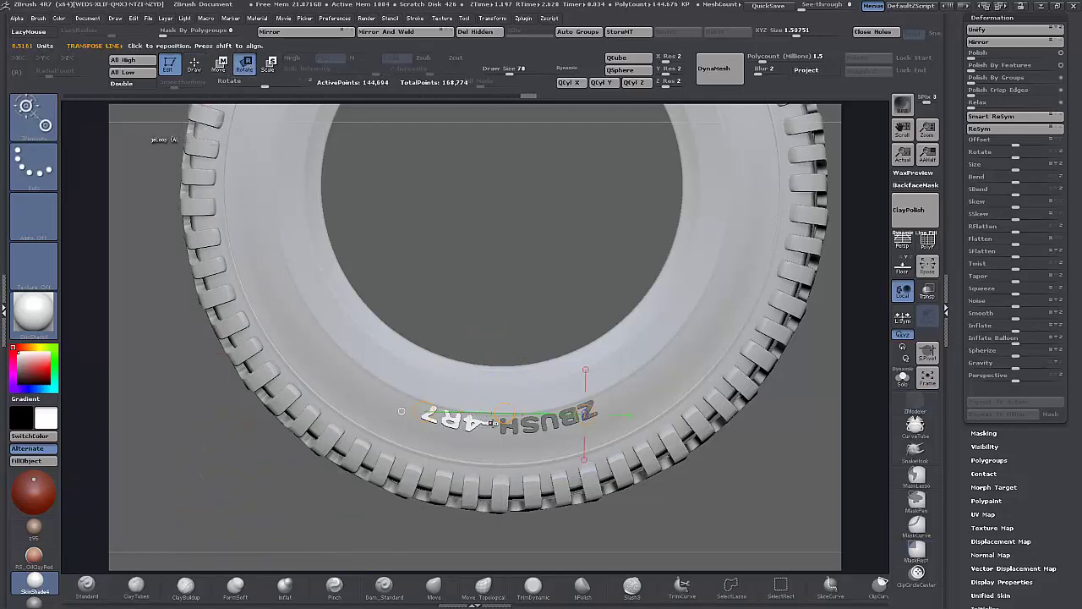
left_click_drag(493, 423, 425, 413)
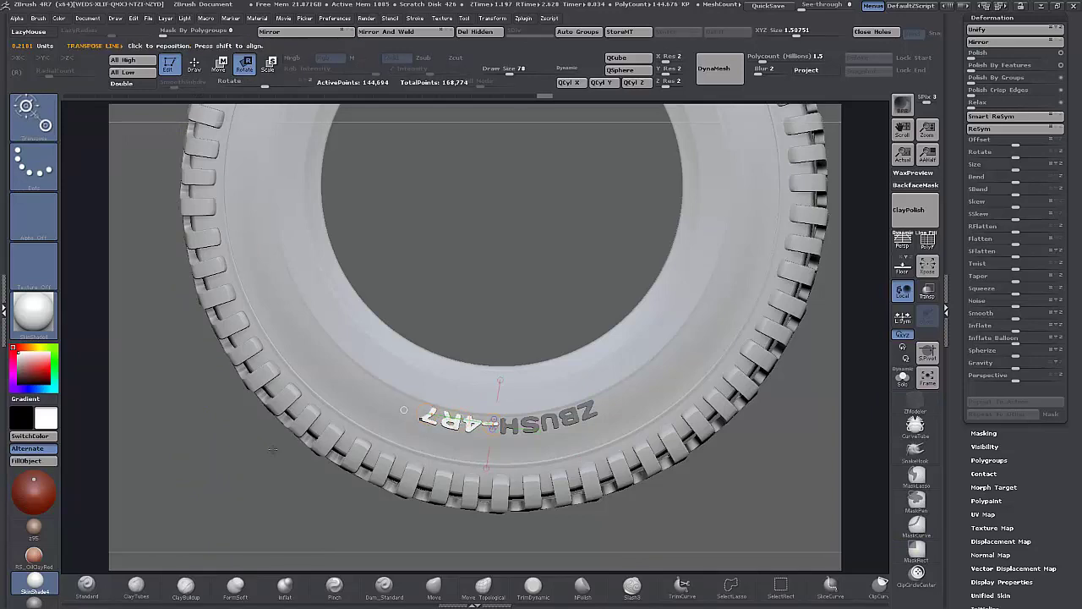
left_click_drag(230, 446, 745, 382, "ctrl")
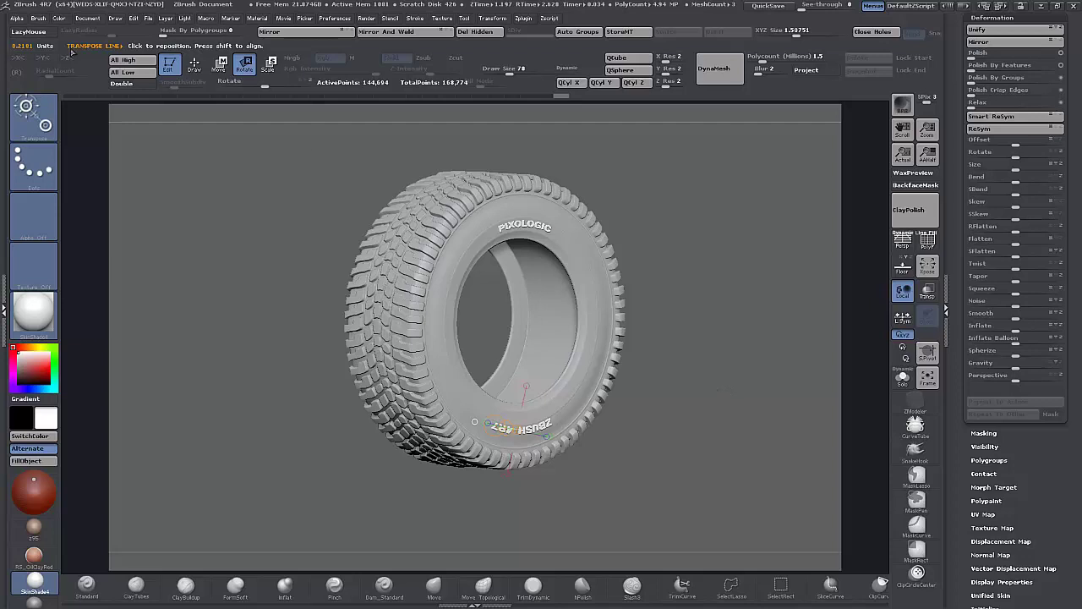
left_click(195, 65)
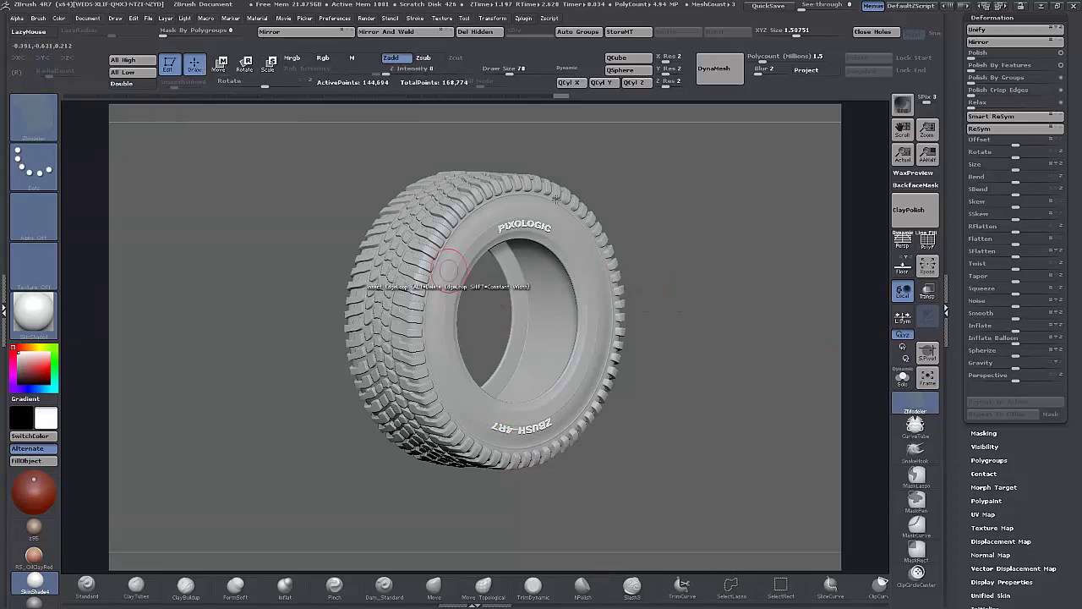